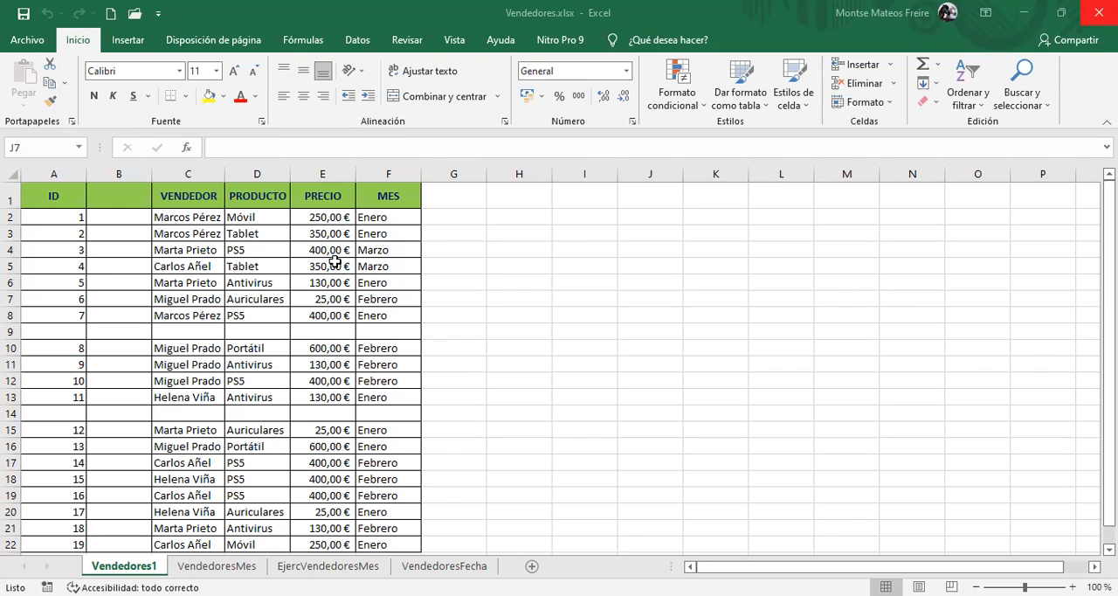
Try to create a pivot table from range A1:F22 of Vendedores1, placed at cell H2 of the existing sheet
{"action": "left_click_drag", "start_coordinate": [57, 195], "coordinate": [386, 494]}
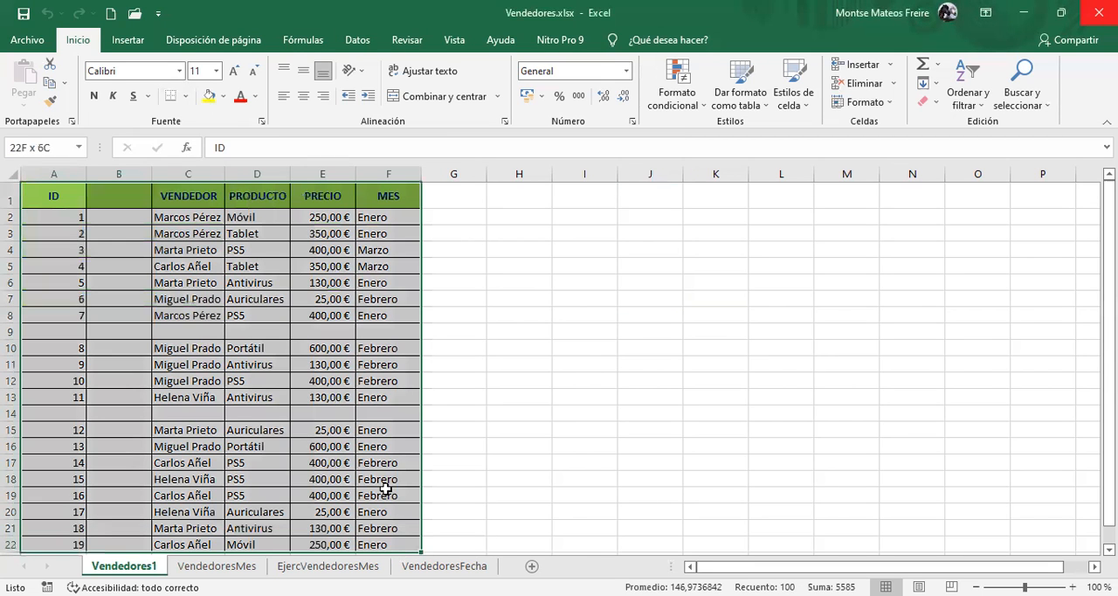
{"action": "left_click", "coordinate": [127, 39]}
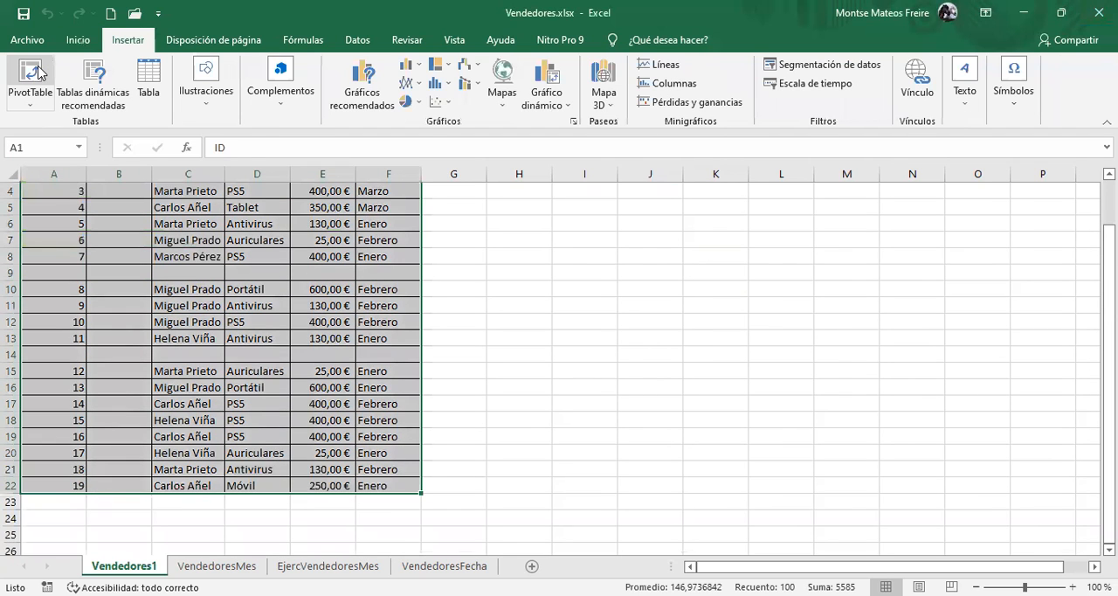
{"action": "left_click", "coordinate": [39, 72]}
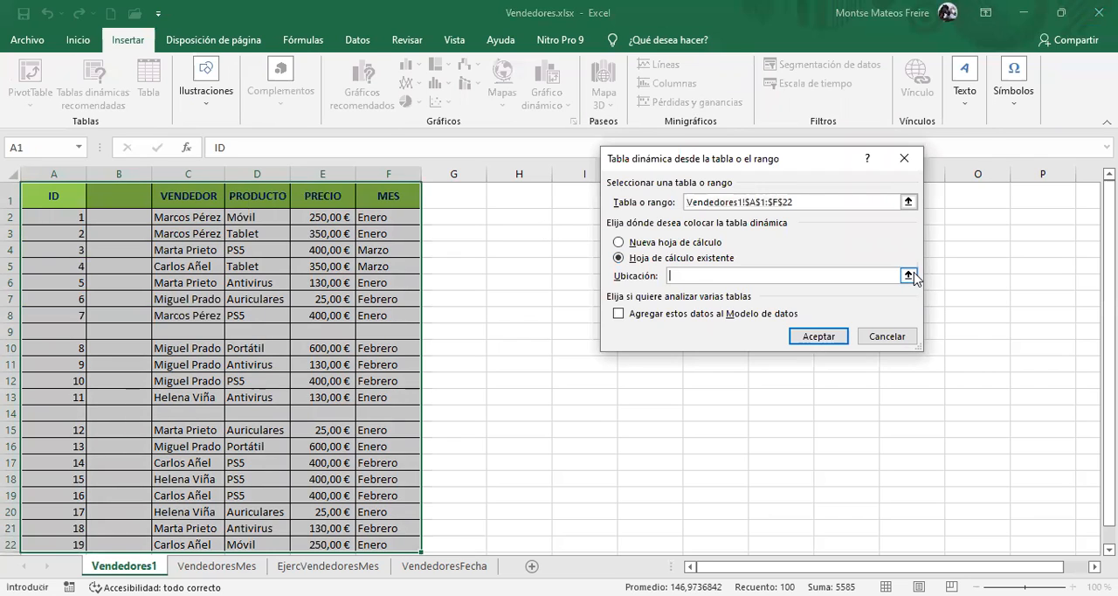
{"action": "left_click", "coordinate": [542, 218]}
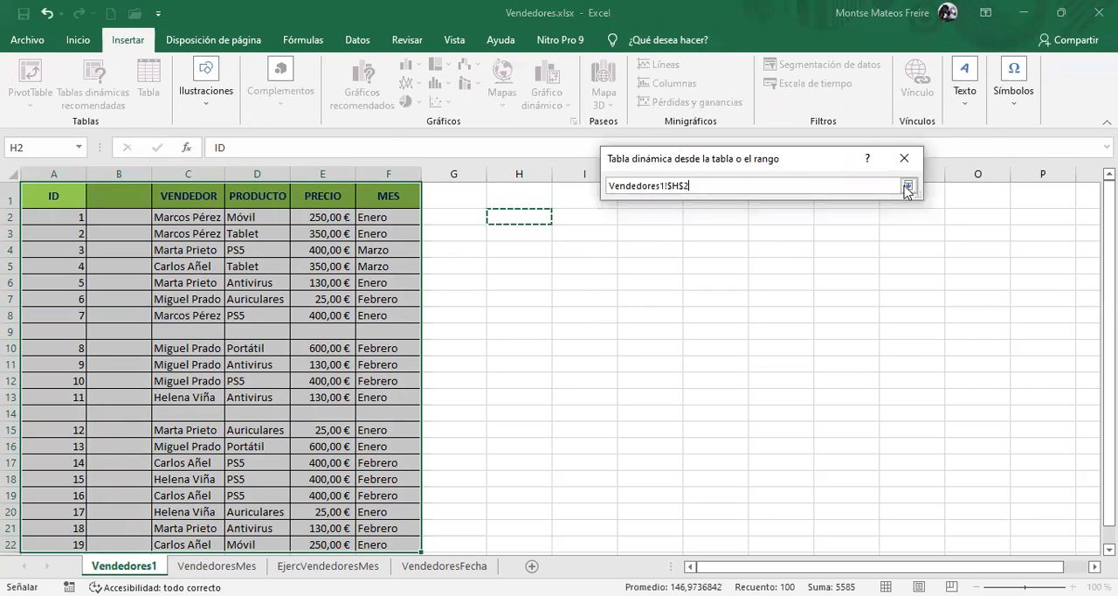
{"action": "left_click", "coordinate": [910, 187]}
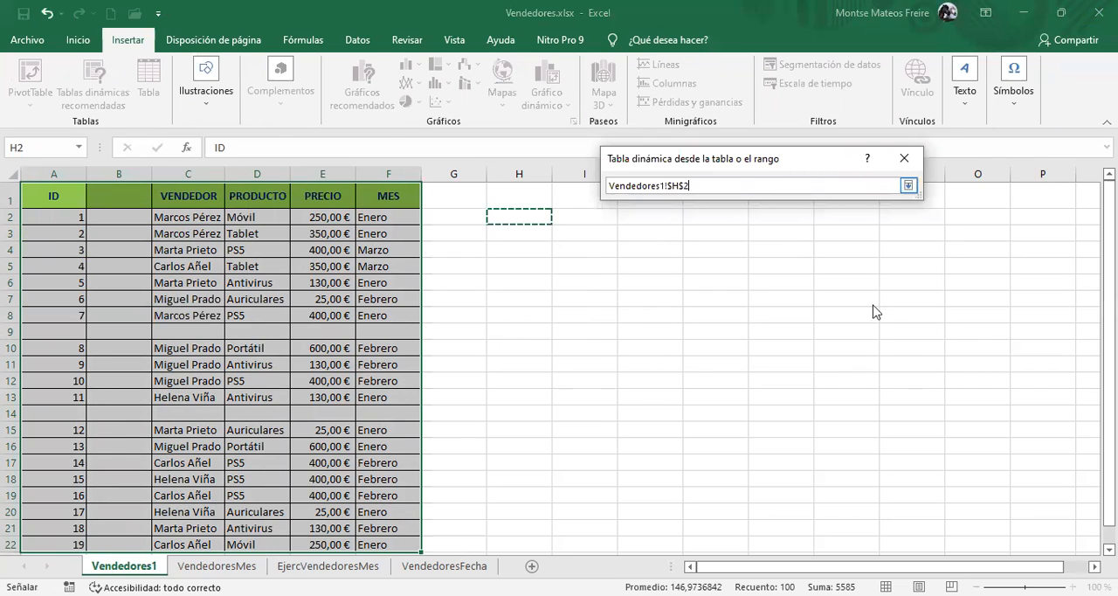
{"action": "left_click", "coordinate": [840, 338]}
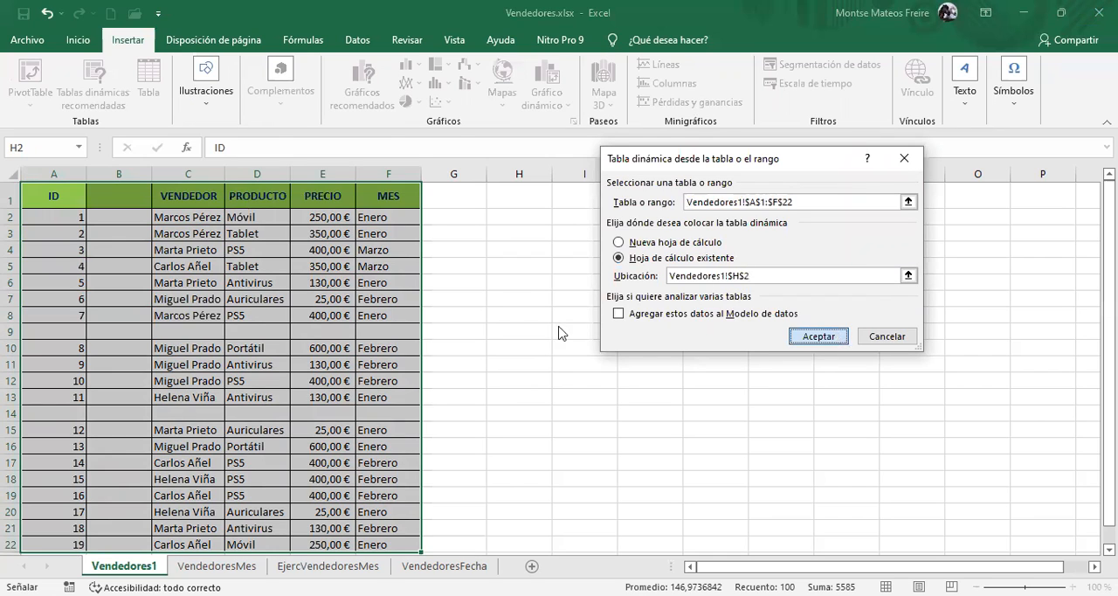
{"action": "key", "text": "Return"}
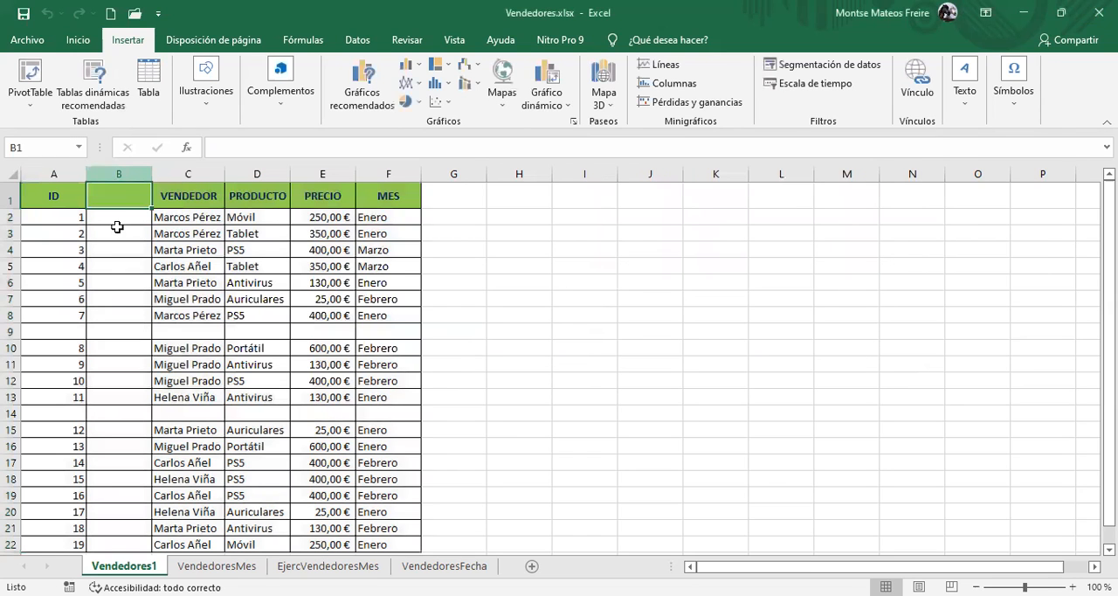
Delete the empty column B between ID and VENDEDOR
{"action": "left_click", "coordinate": [106, 172]}
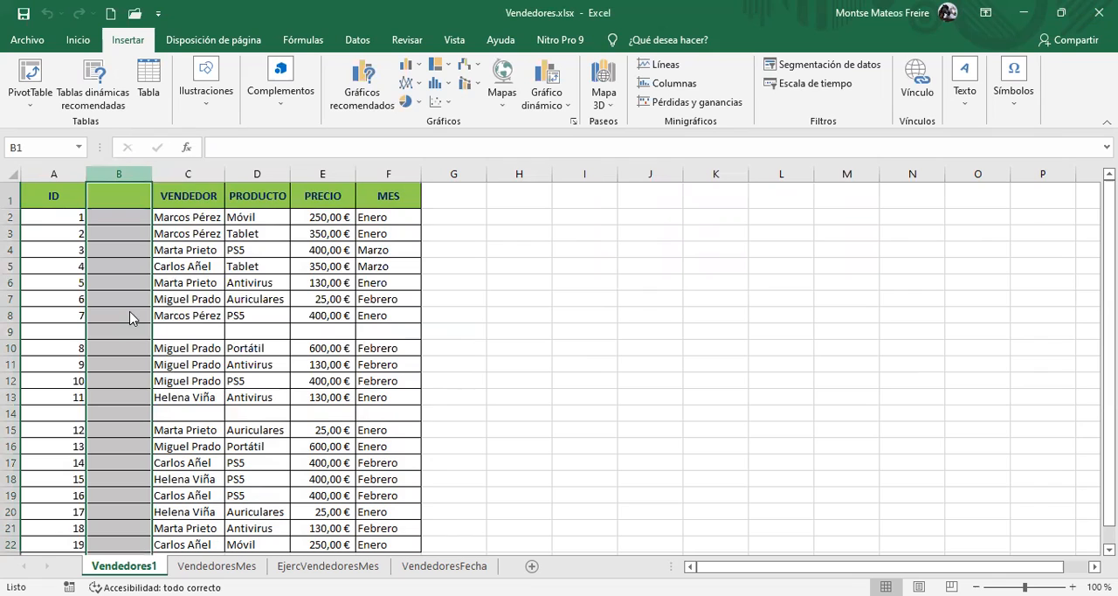
{"action": "right_click", "coordinate": [108, 174]}
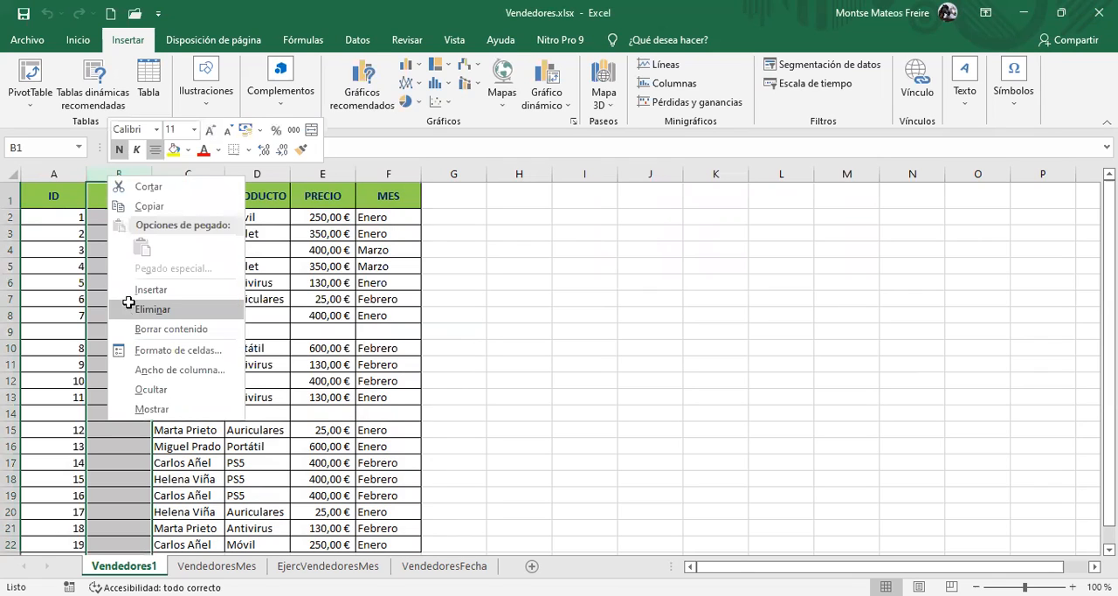
{"action": "left_click", "coordinate": [187, 311]}
{"action": "left_click", "coordinate": [209, 248]}
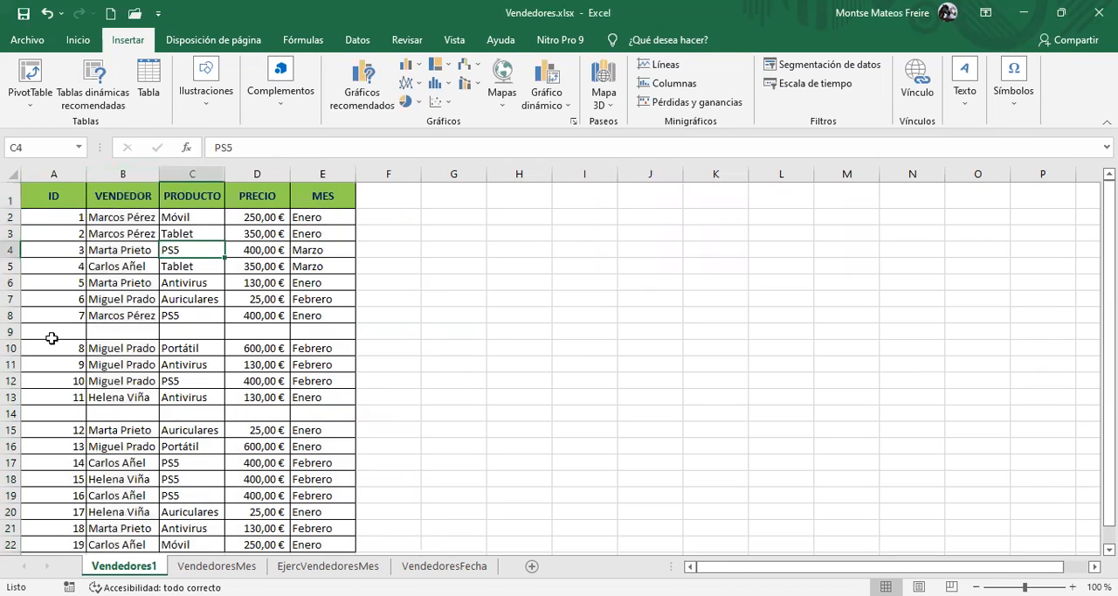
Create a pivot table from range A1:E22, placed at cell G2 of the existing sheet
{"action": "left_click", "coordinate": [80, 198]}
{"action": "left_click", "coordinate": [339, 540], "text": "shift"}
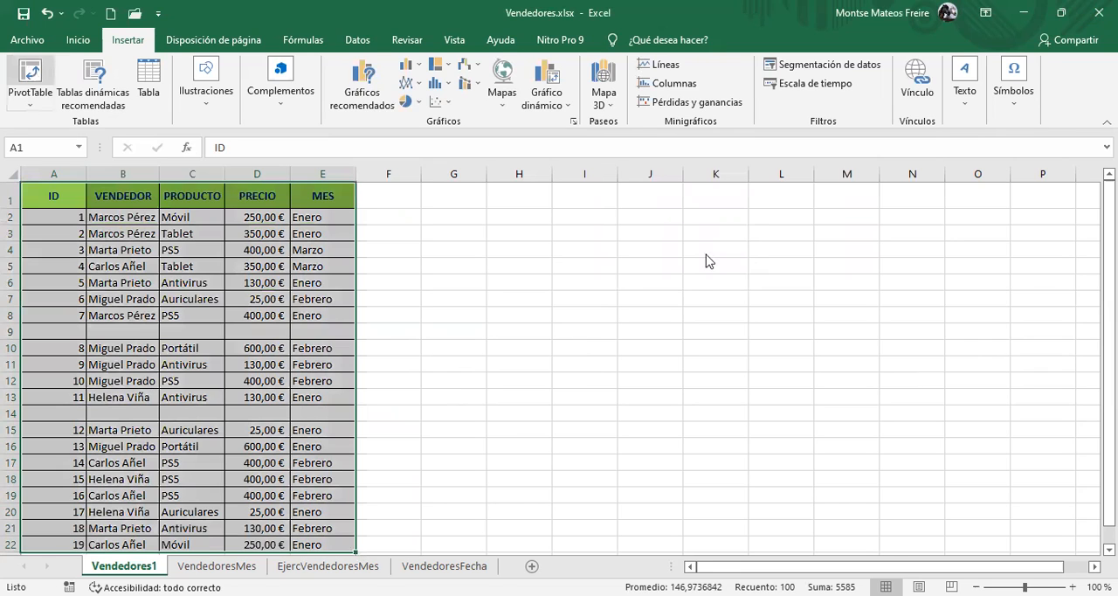
{"action": "left_click", "coordinate": [682, 258]}
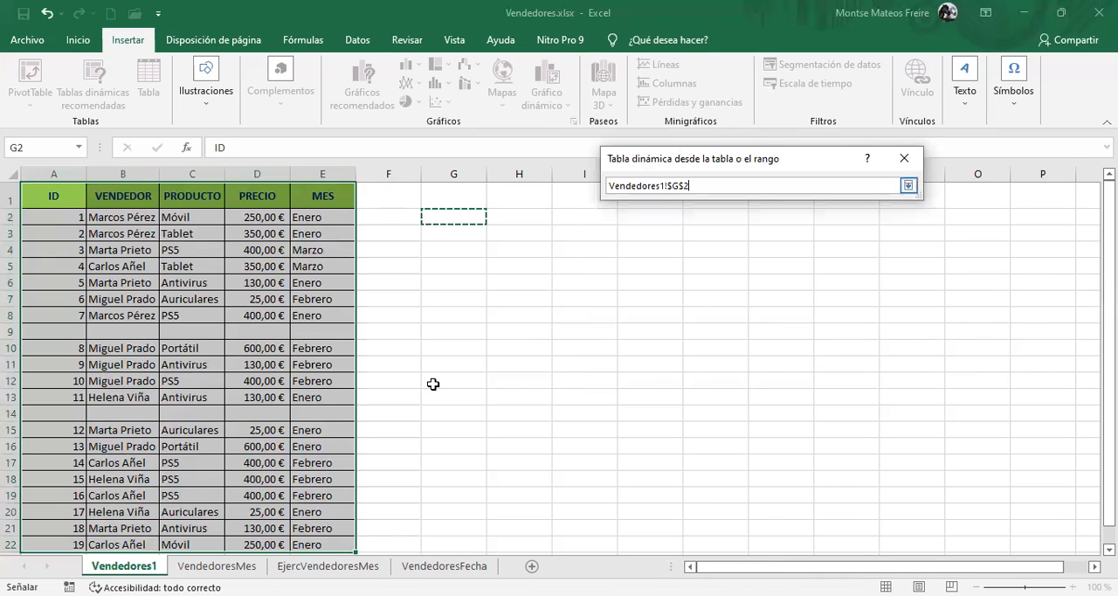
{"action": "key", "text": "Return"}
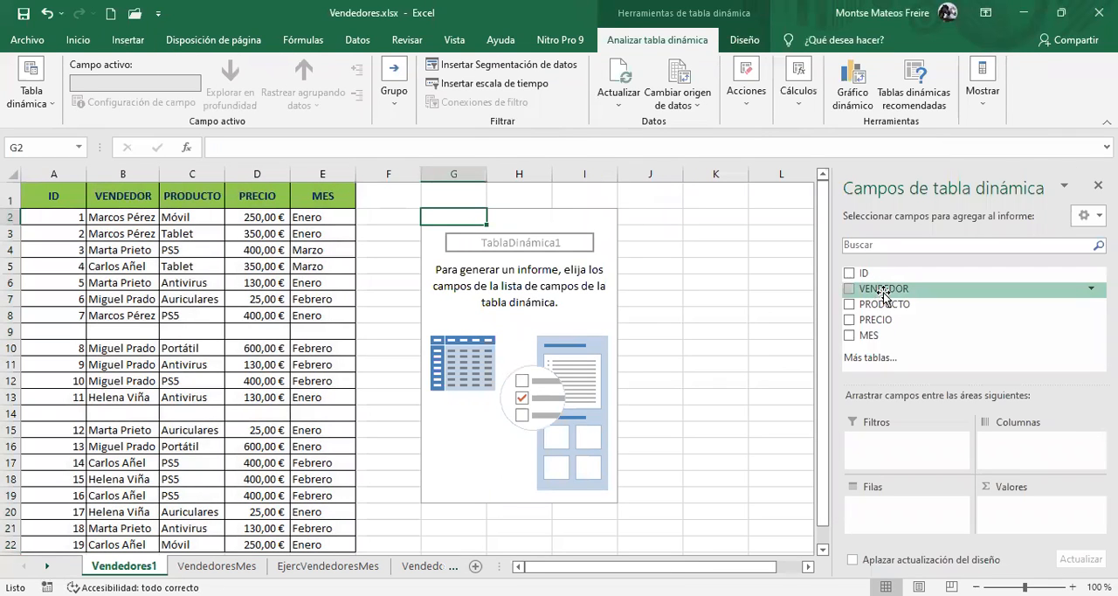
Summarise the pivot table with VENDEDOR as rows and the sum of PRECIO as values, and inspect the blank vendor row
{"action": "left_click_drag", "start_coordinate": [884, 295], "coordinate": [891, 520]}
{"action": "left_click_drag", "start_coordinate": [872, 315], "coordinate": [1005, 505]}
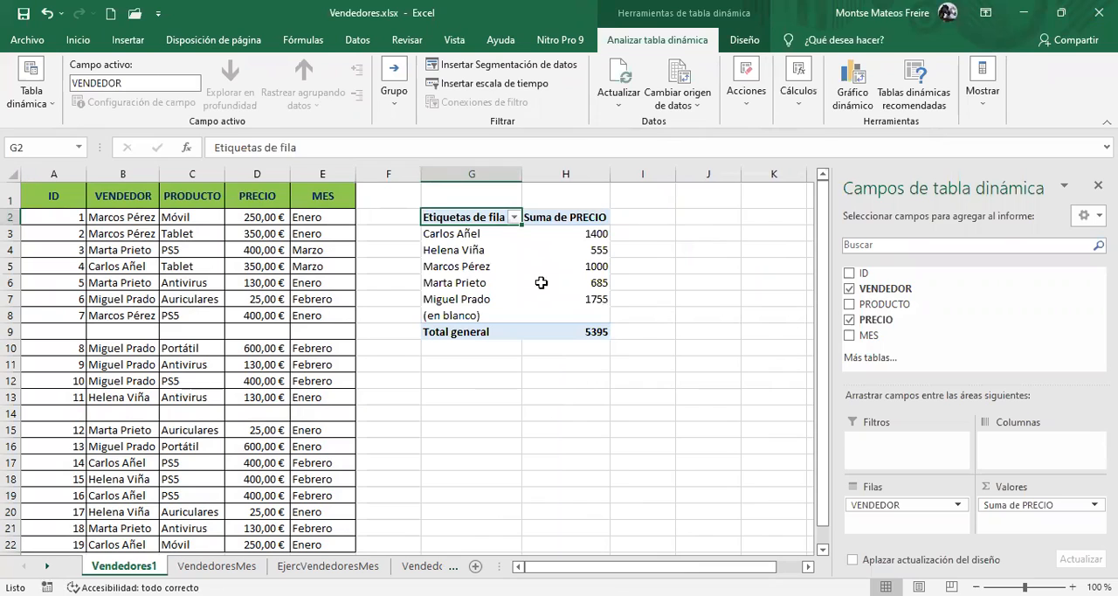
{"action": "left_click", "coordinate": [443, 316]}
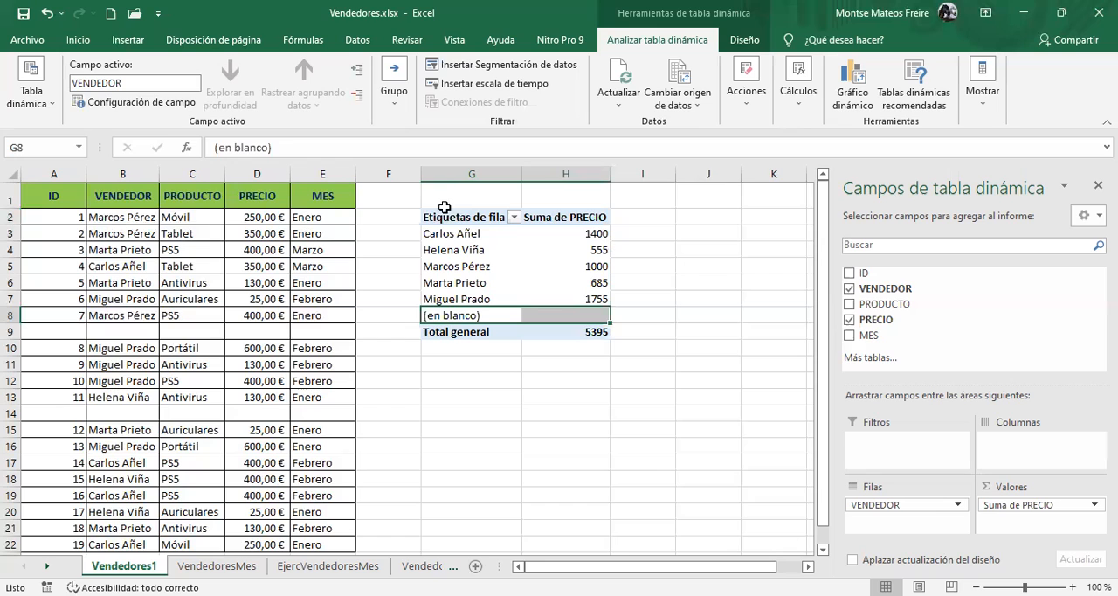
Remove the pivot table by deleting columns G and H
{"action": "left_click_drag", "start_coordinate": [438, 215], "coordinate": [590, 334]}
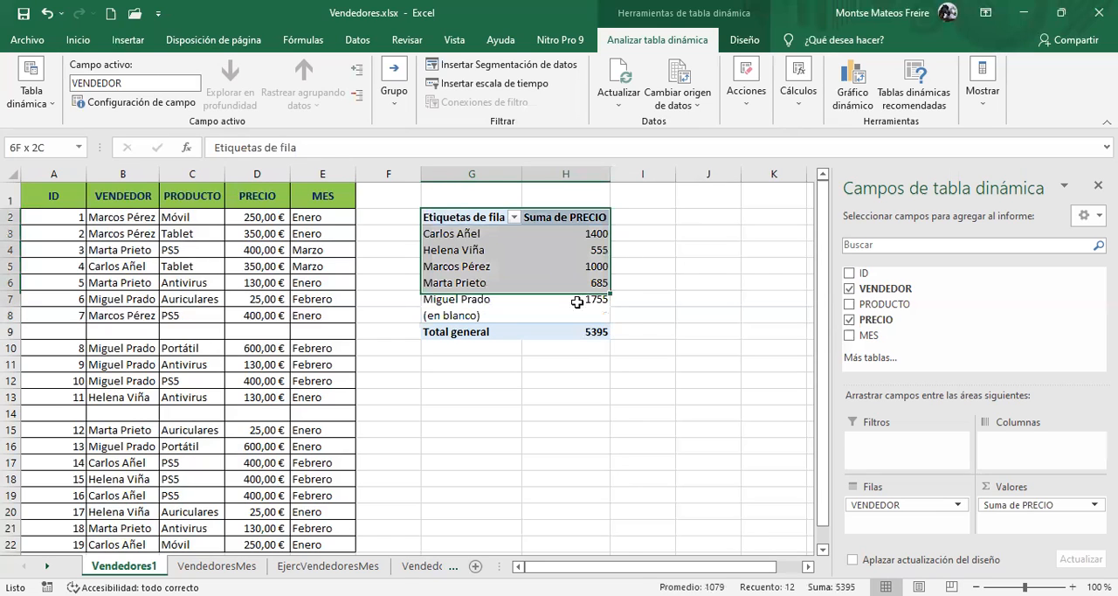
{"action": "left_click_drag", "start_coordinate": [477, 175], "coordinate": [554, 176]}
{"action": "right_click", "coordinate": [554, 176]}
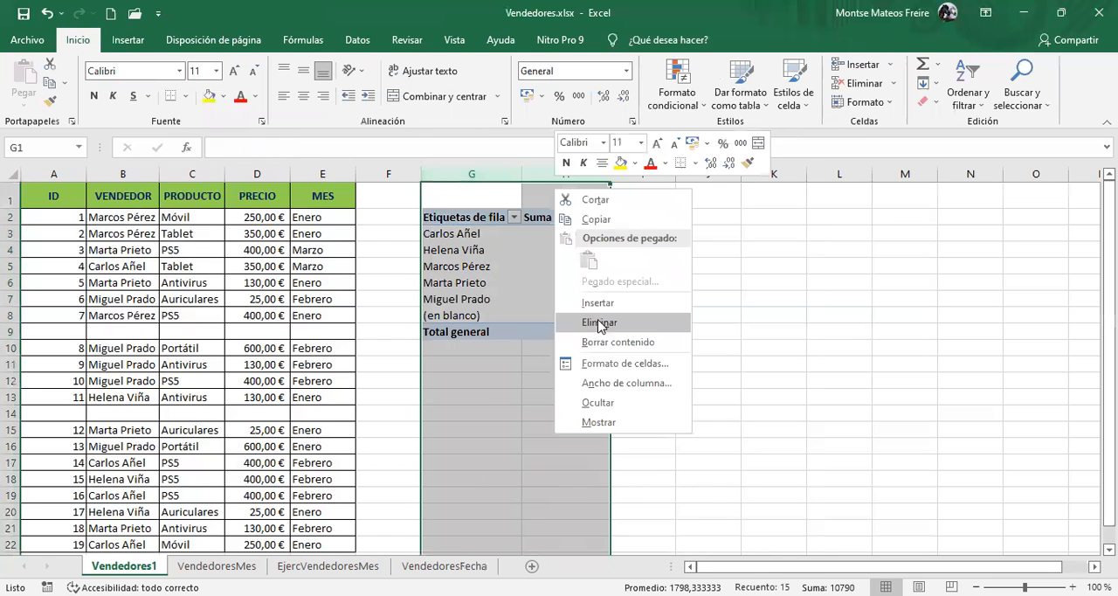
{"action": "left_click", "coordinate": [288, 266]}
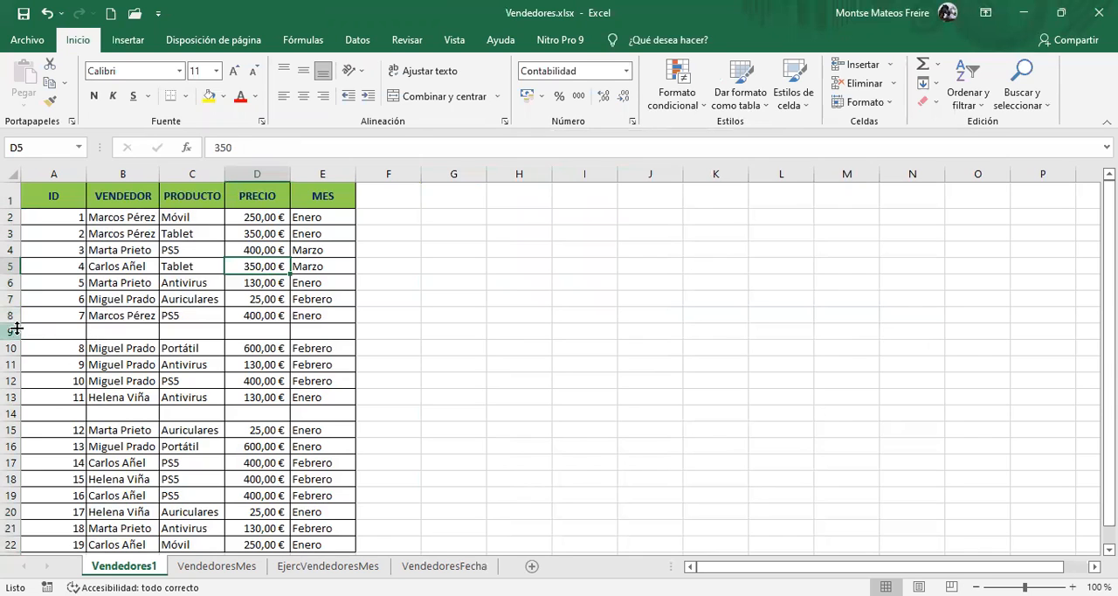
Find the blank cells in the data range A1:E22 with Go To Special and delete their empty sheet rows
{"action": "scroll", "coordinate": [77, 395], "scroll_direction": "down", "scroll_amount": 1}
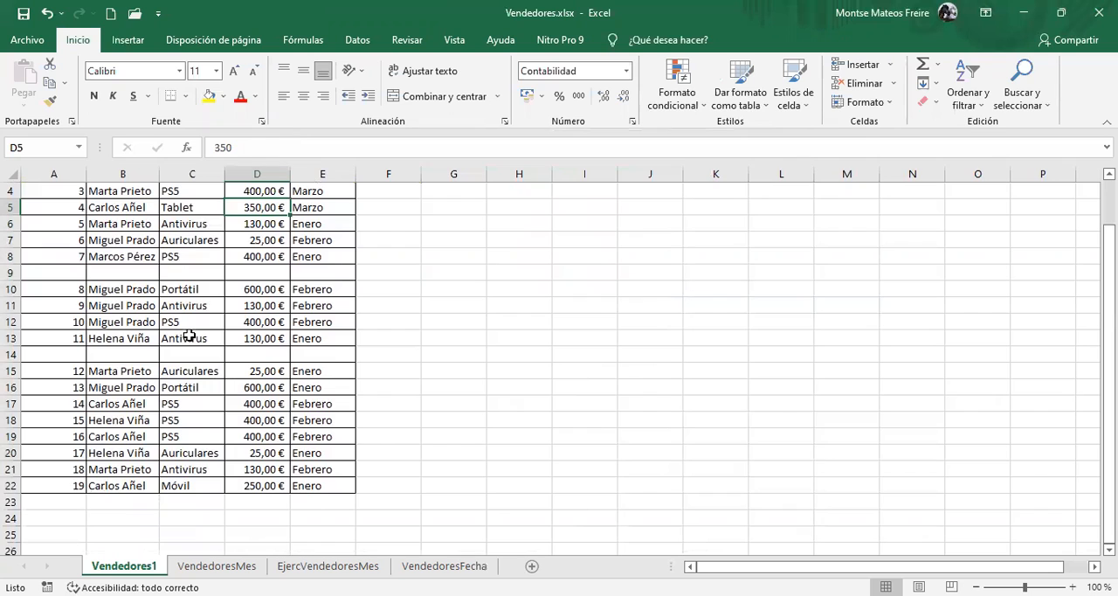
{"action": "scroll", "coordinate": [197, 330], "scroll_direction": "up", "scroll_amount": 1}
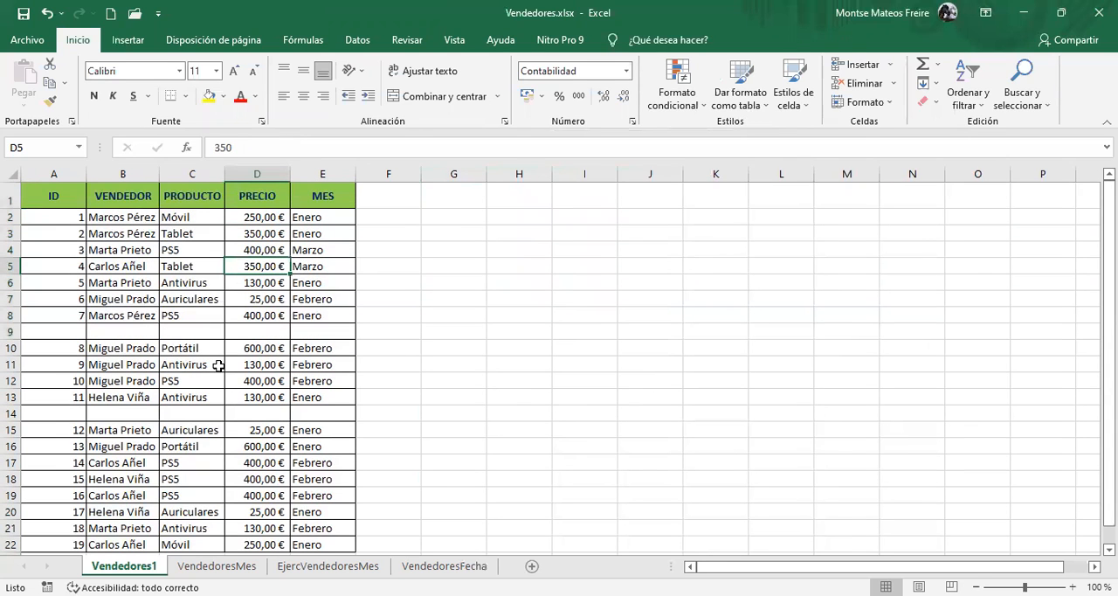
{"action": "left_click_drag", "start_coordinate": [43, 196], "coordinate": [335, 556]}
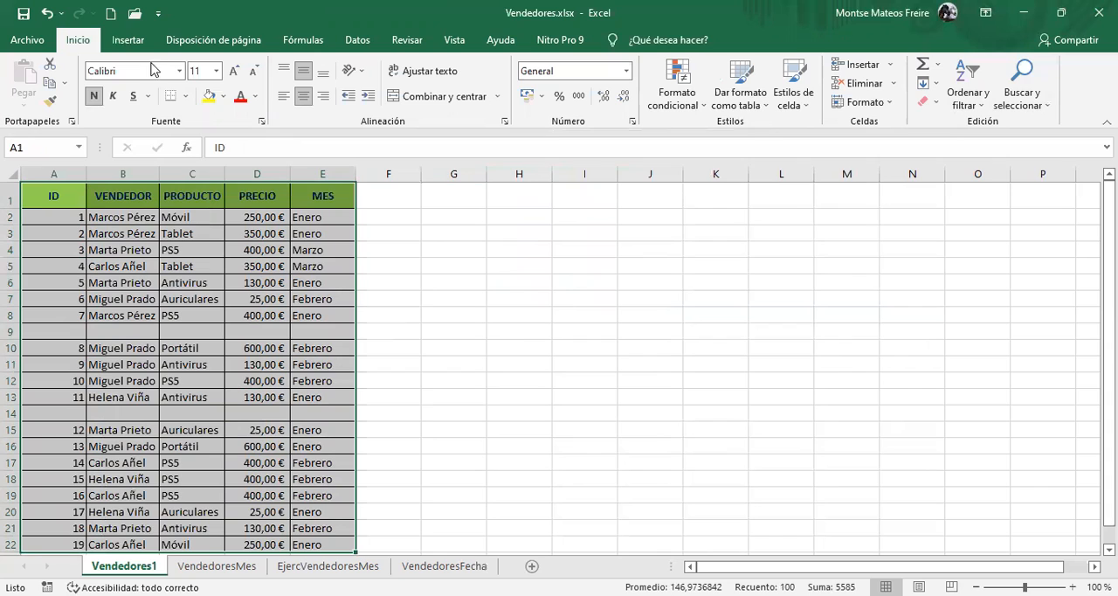
{"action": "left_click", "coordinate": [1027, 94]}
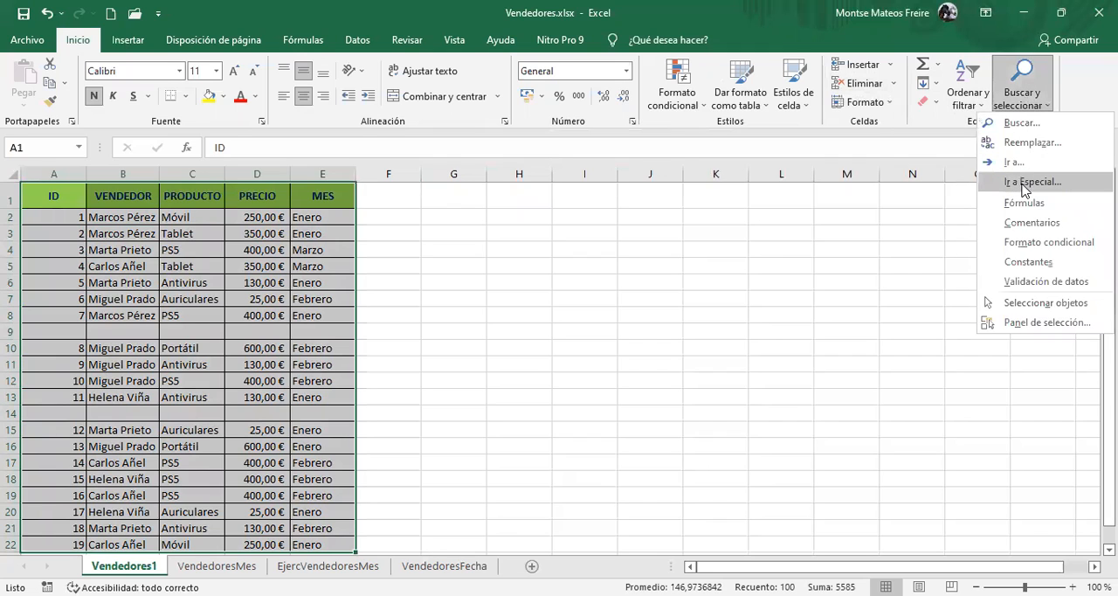
{"action": "left_click", "coordinate": [1022, 183]}
{"action": "left_click", "coordinate": [669, 249]}
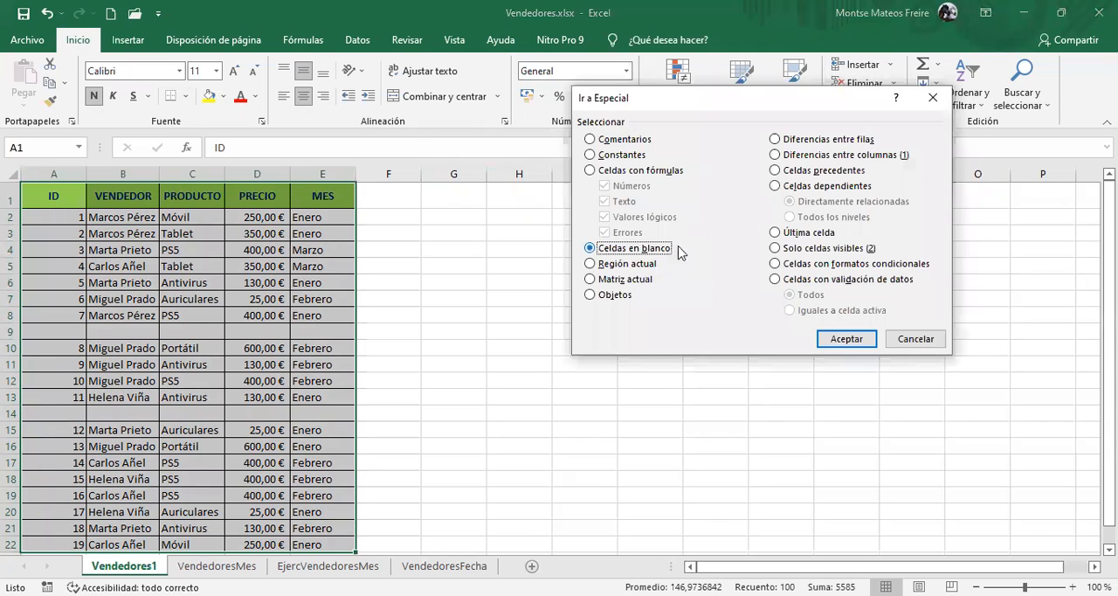
{"action": "left_click", "coordinate": [851, 342]}
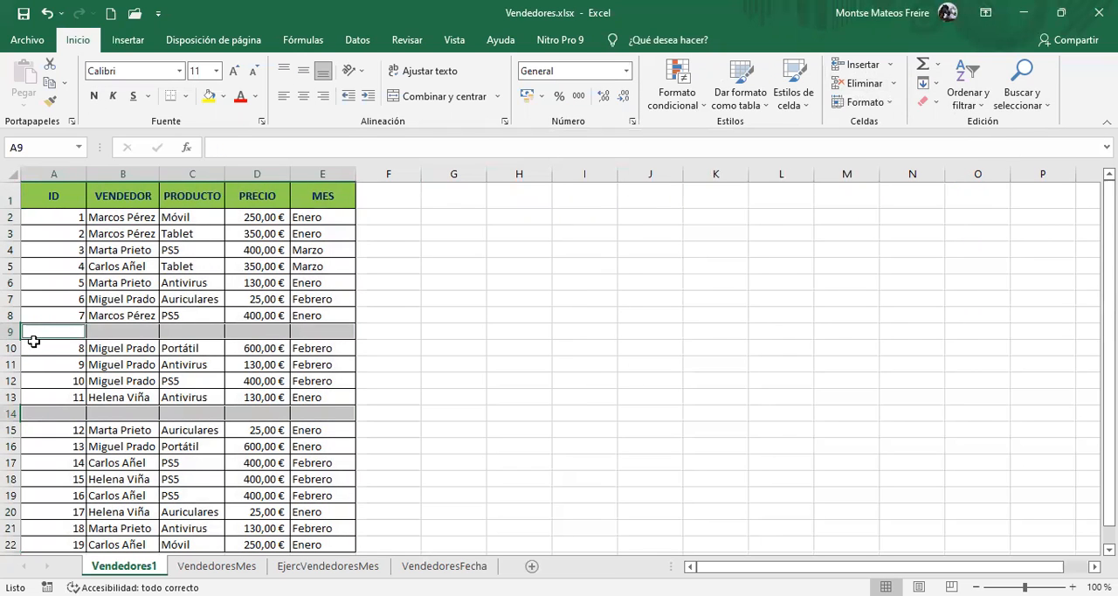
{"action": "left_click", "coordinate": [895, 84]}
{"action": "left_click", "coordinate": [892, 129]}
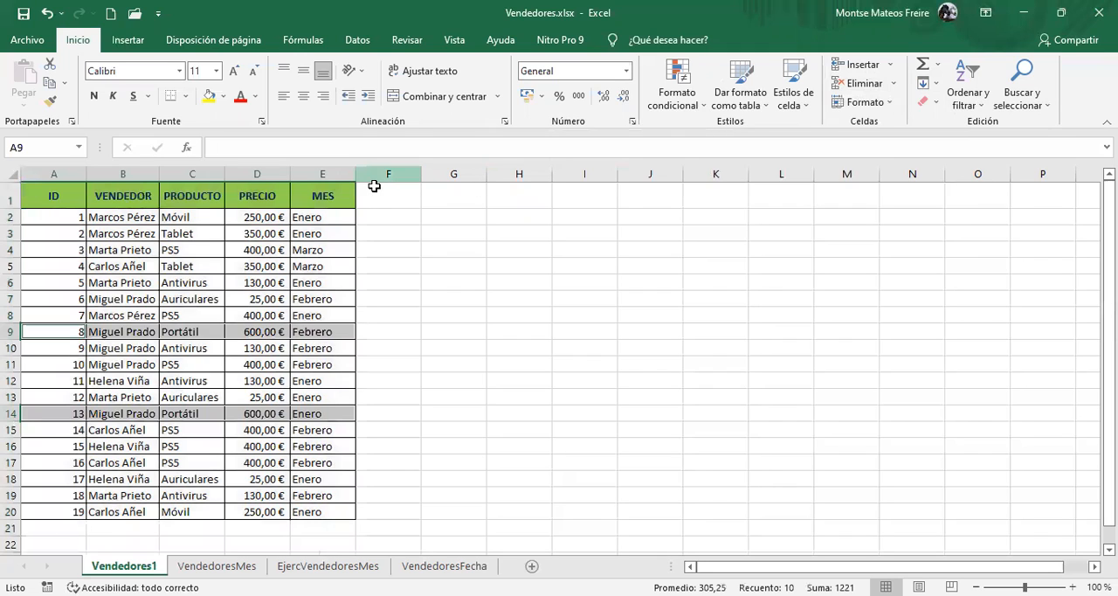
{"action": "left_click", "coordinate": [168, 367]}
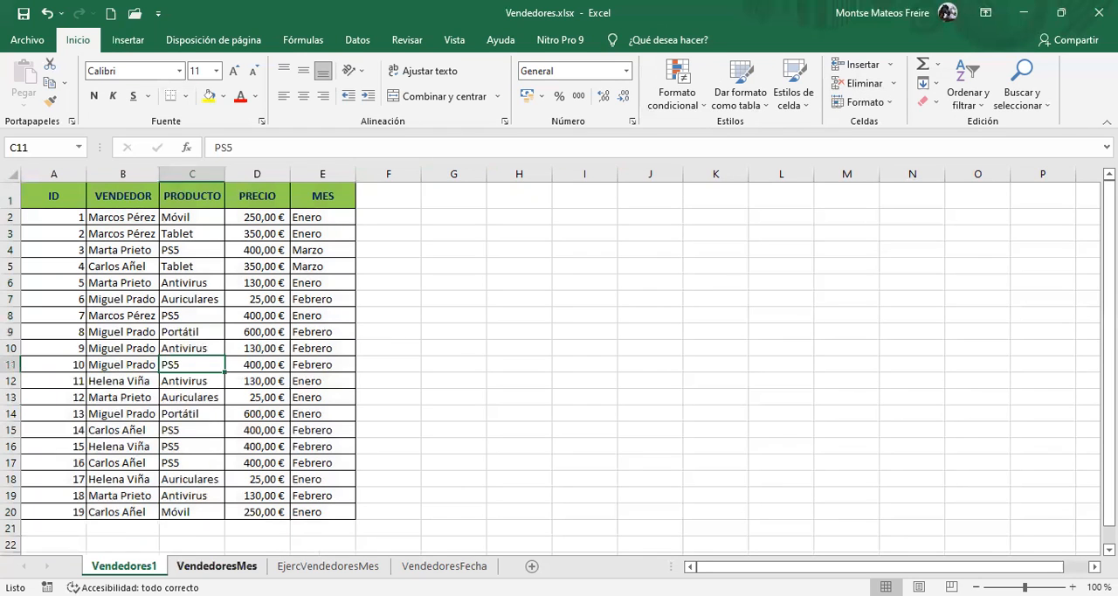
Examine the sales records on the VendedoresMes sheet from the headers down to the last row
{"action": "left_click", "coordinate": [216, 567]}
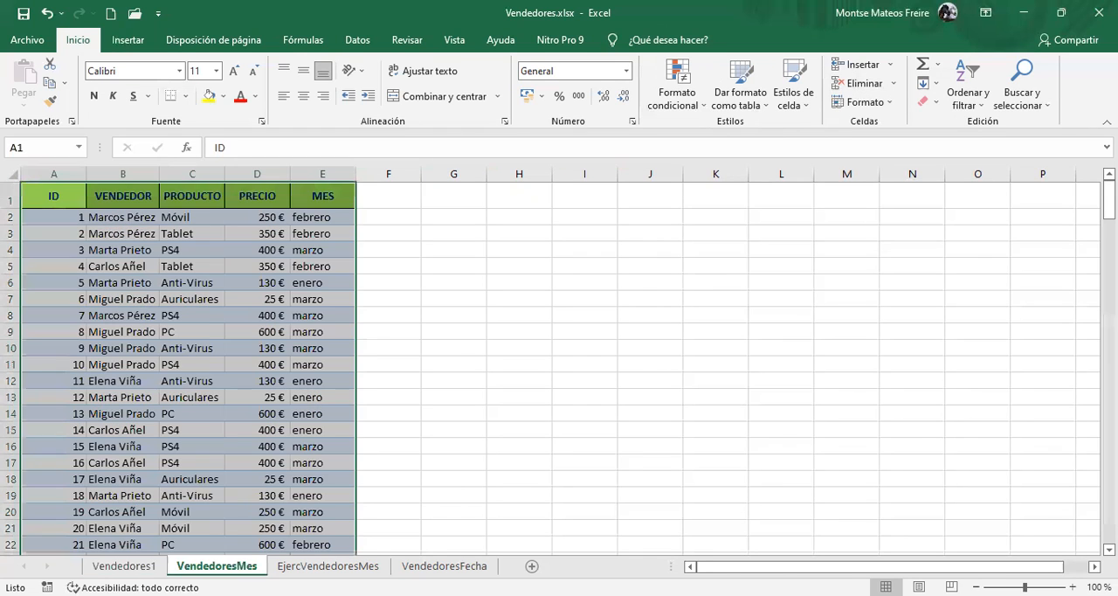
{"action": "left_click", "coordinate": [140, 279]}
{"action": "scroll", "coordinate": [140, 278], "scroll_direction": "down", "scroll_amount": 15}
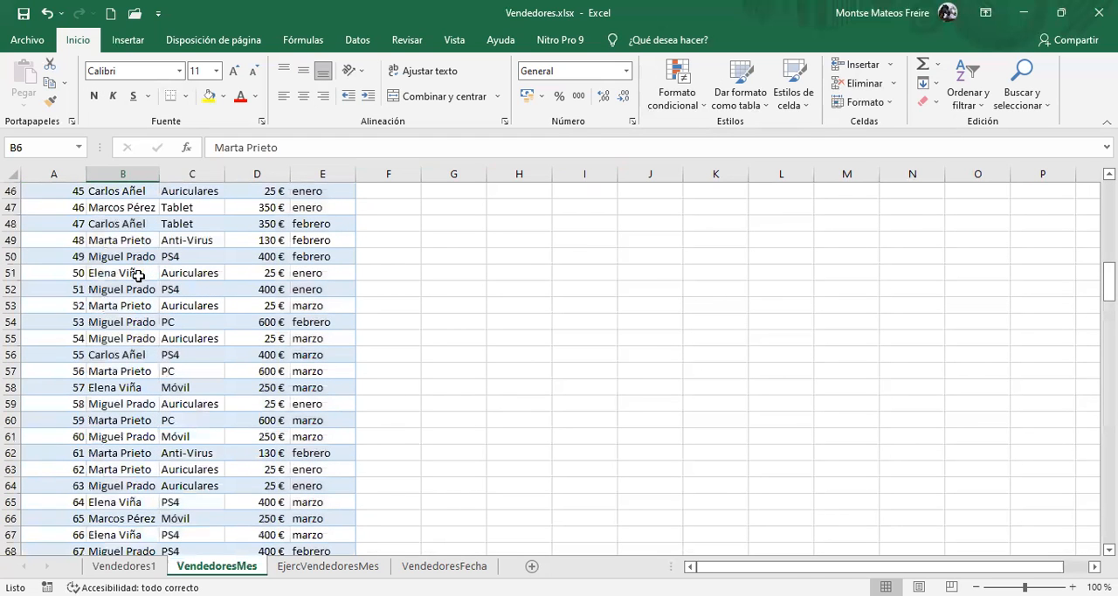
{"action": "key", "text": "ctrl+shift+Down"}
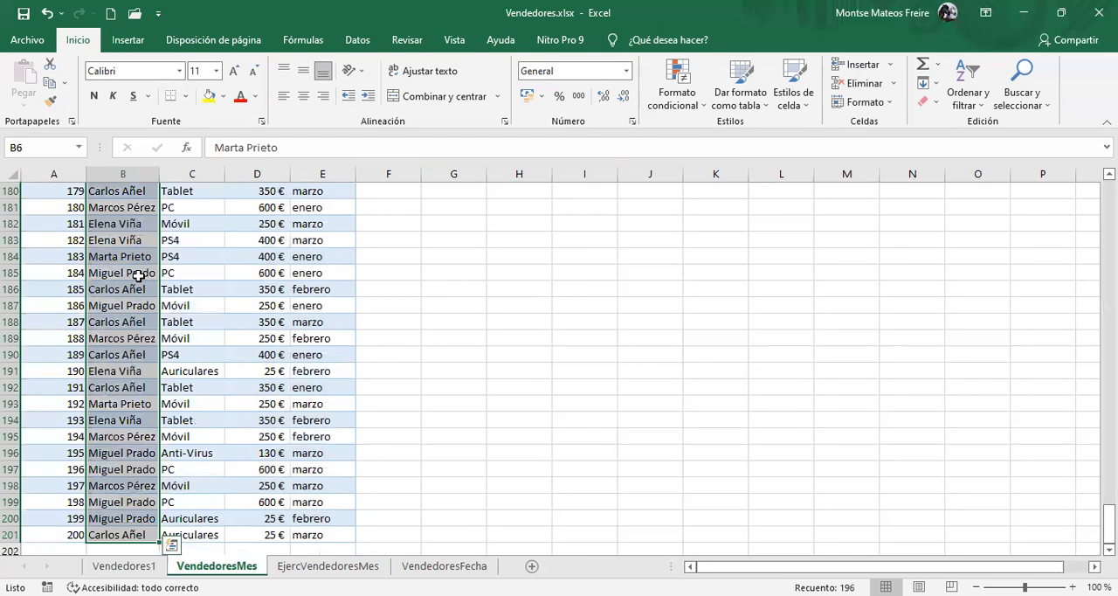
{"action": "key", "text": "ctrl+shift+Home"}
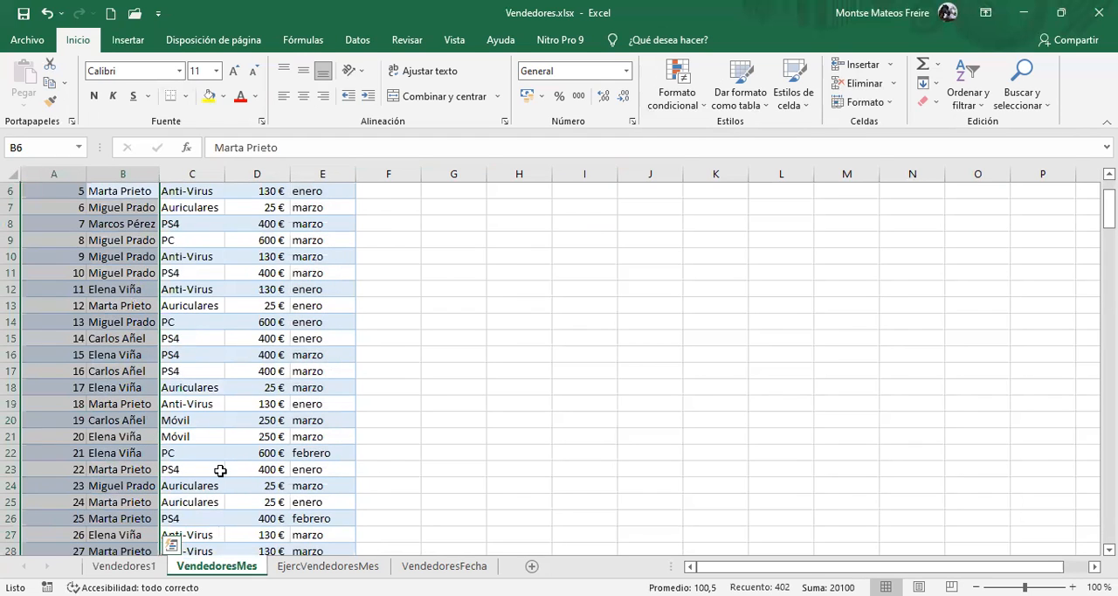
{"action": "scroll", "coordinate": [224, 418], "scroll_direction": "up", "scroll_amount": 2}
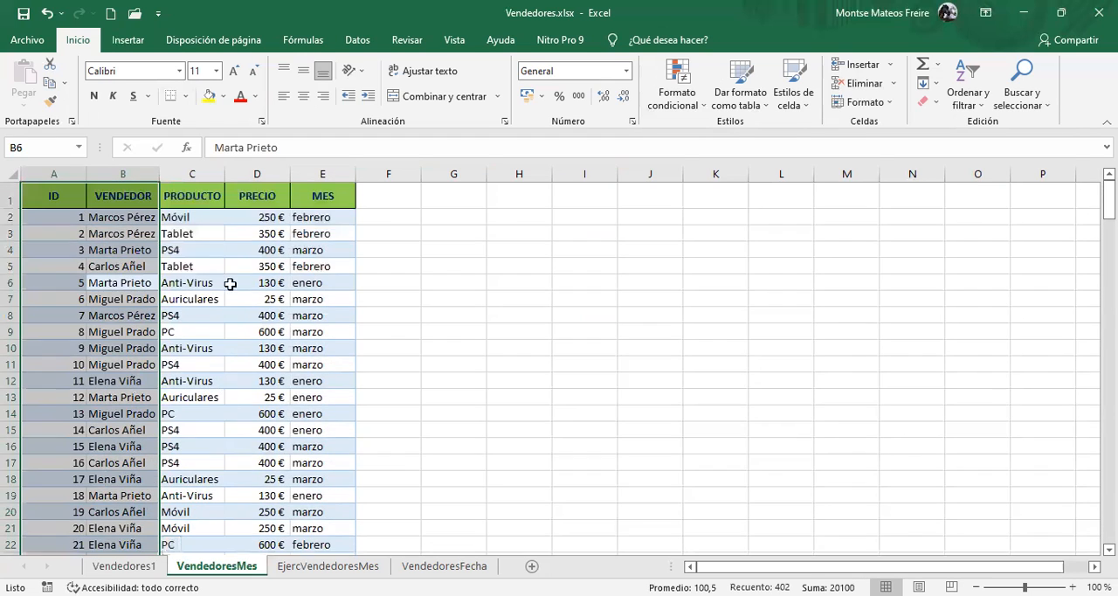
{"action": "left_click", "coordinate": [127, 236]}
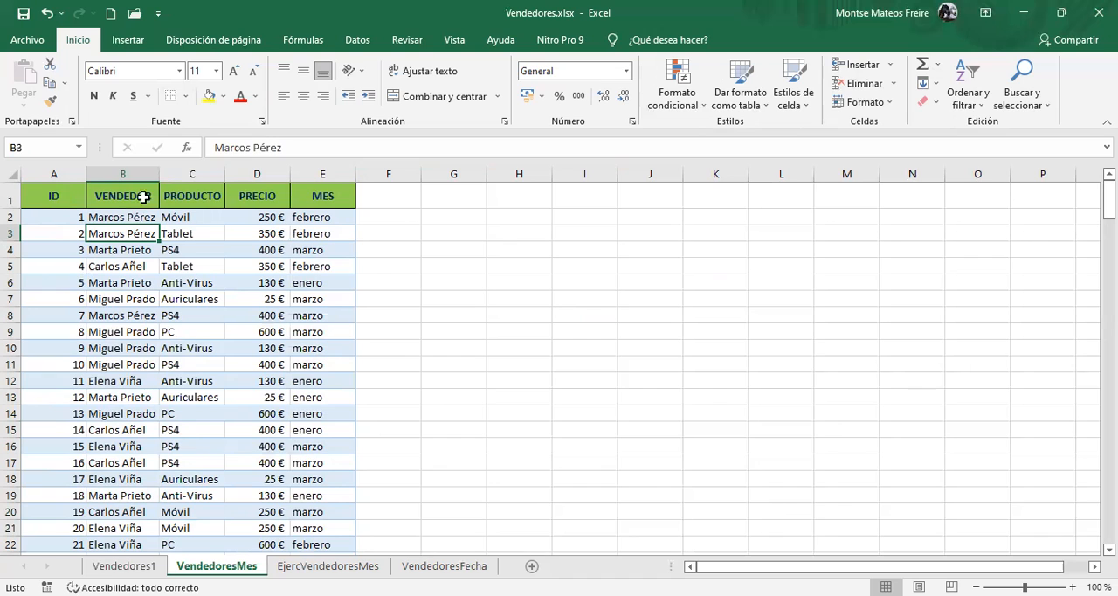
{"action": "left_click", "coordinate": [291, 265]}
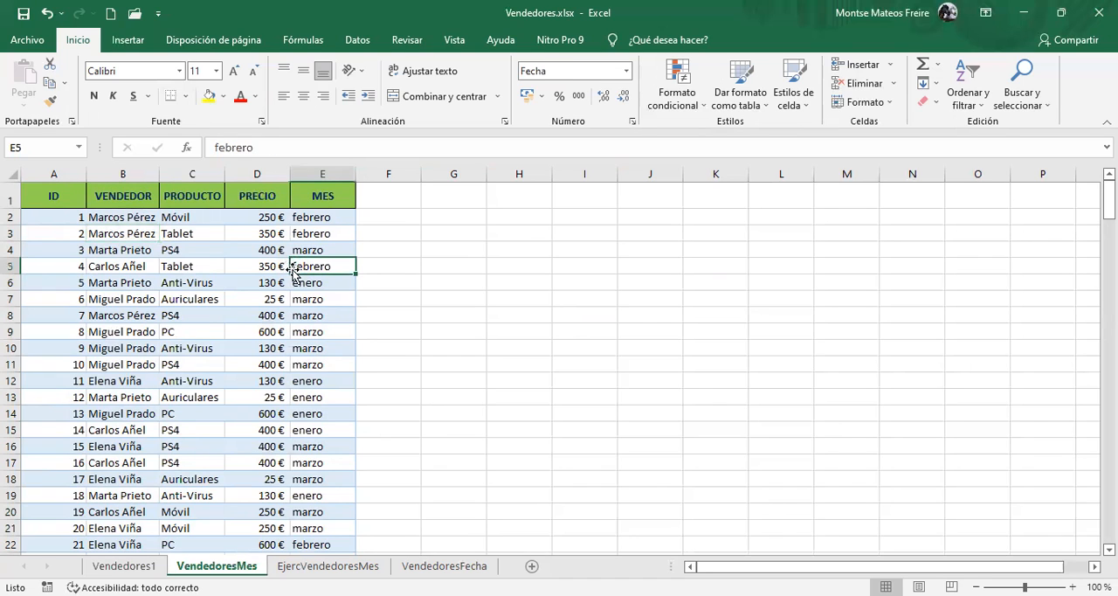
{"action": "left_click", "coordinate": [152, 269]}
Insert a pivot table of A1:E201 at H2 on the existing sheet, with VENDEDOR as rows and the sum of PRECIO as values
{"action": "left_click_drag", "start_coordinate": [49, 200], "coordinate": [310, 476]}
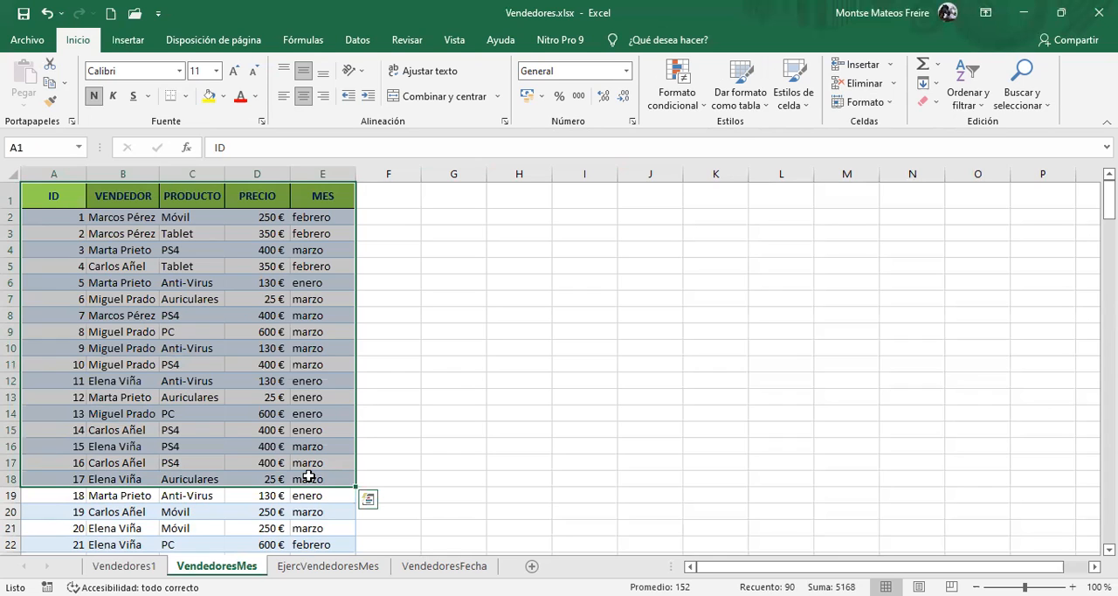
{"action": "key", "text": "ctrl+shift+Down"}
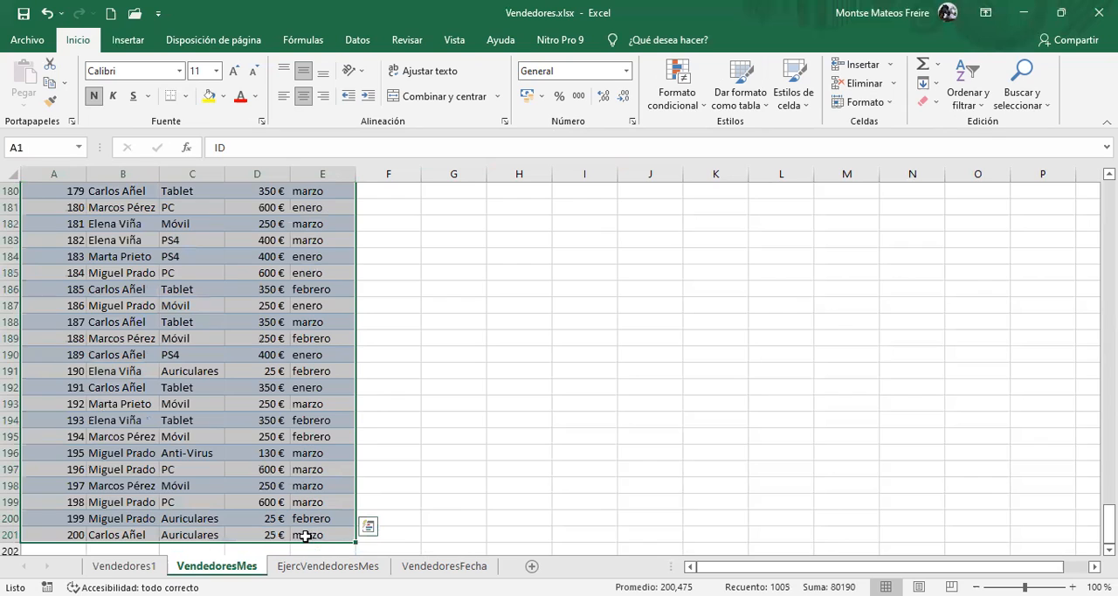
{"action": "left_click", "coordinate": [140, 40]}
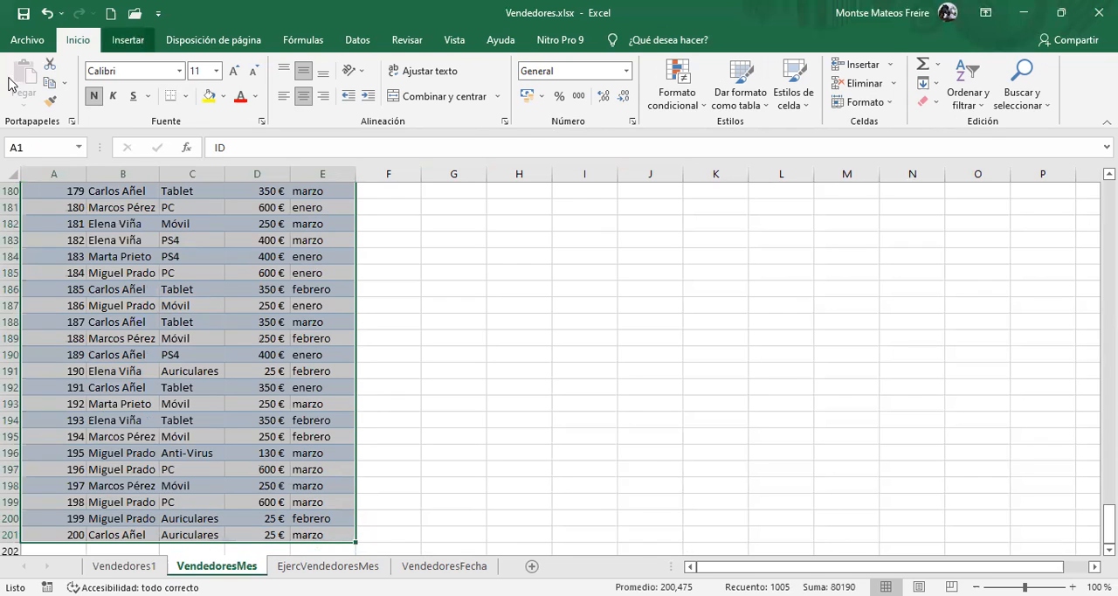
{"action": "left_click", "coordinate": [39, 76]}
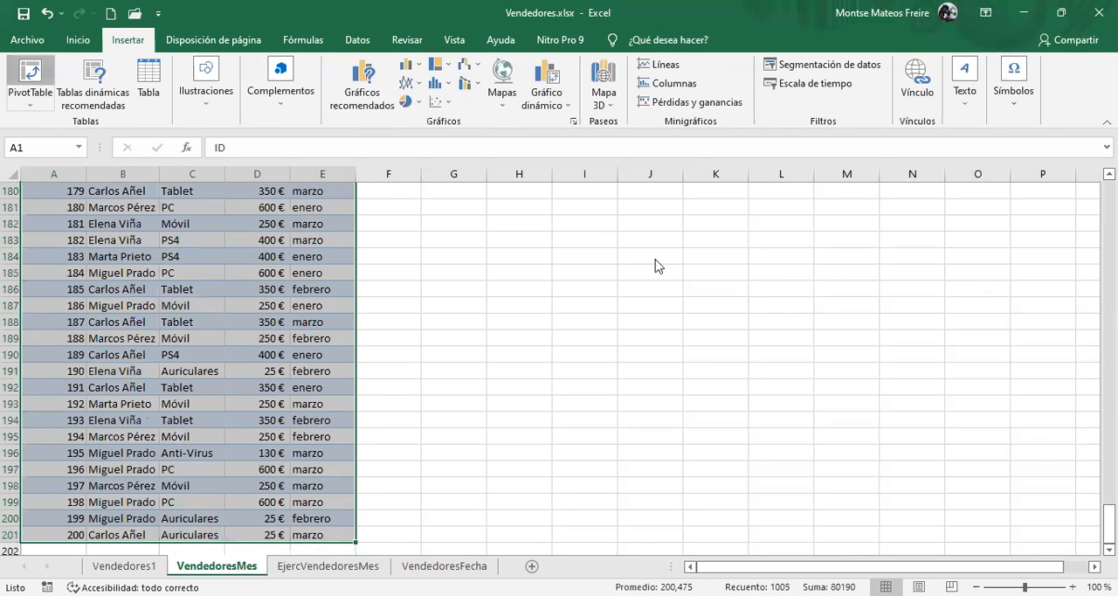
{"action": "left_click", "coordinate": [516, 219]}
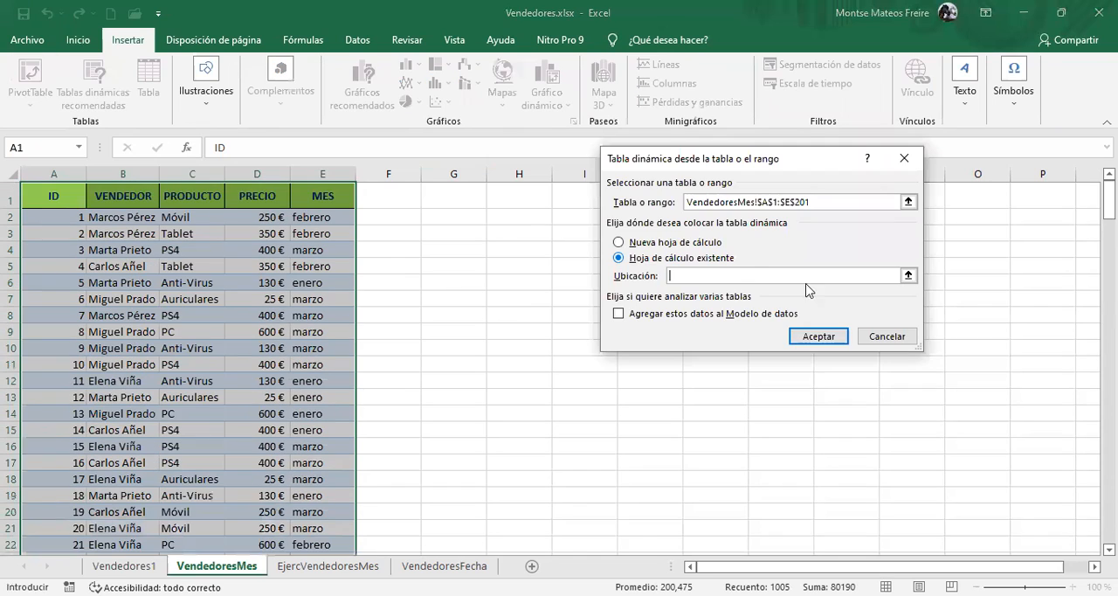
{"action": "left_click", "coordinate": [834, 333]}
{"action": "left_click_drag", "start_coordinate": [885, 289], "coordinate": [905, 513]}
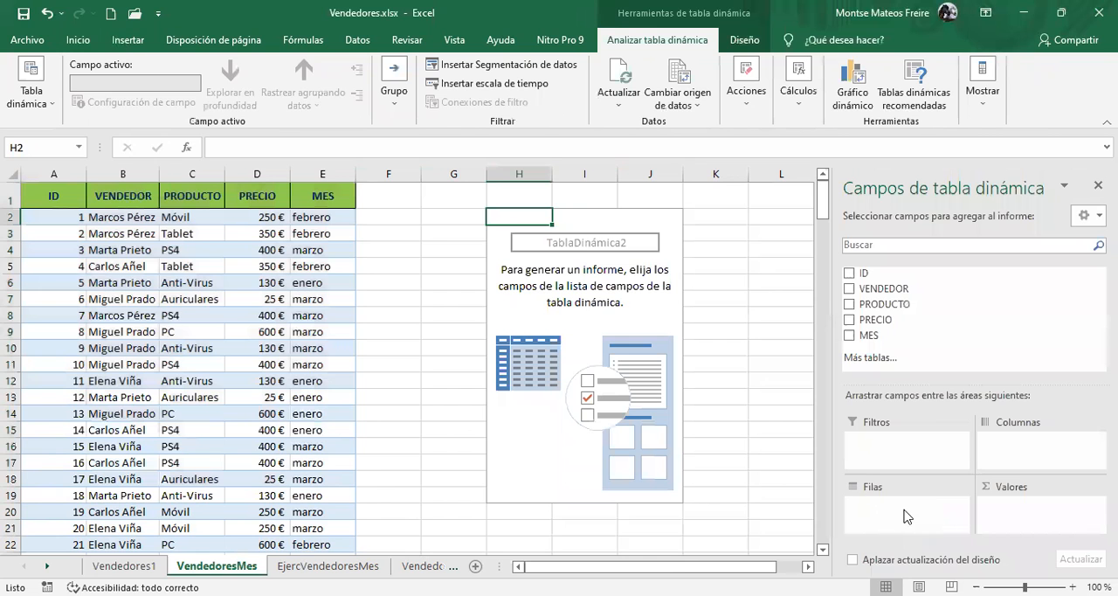
{"action": "left_click", "coordinate": [876, 291]}
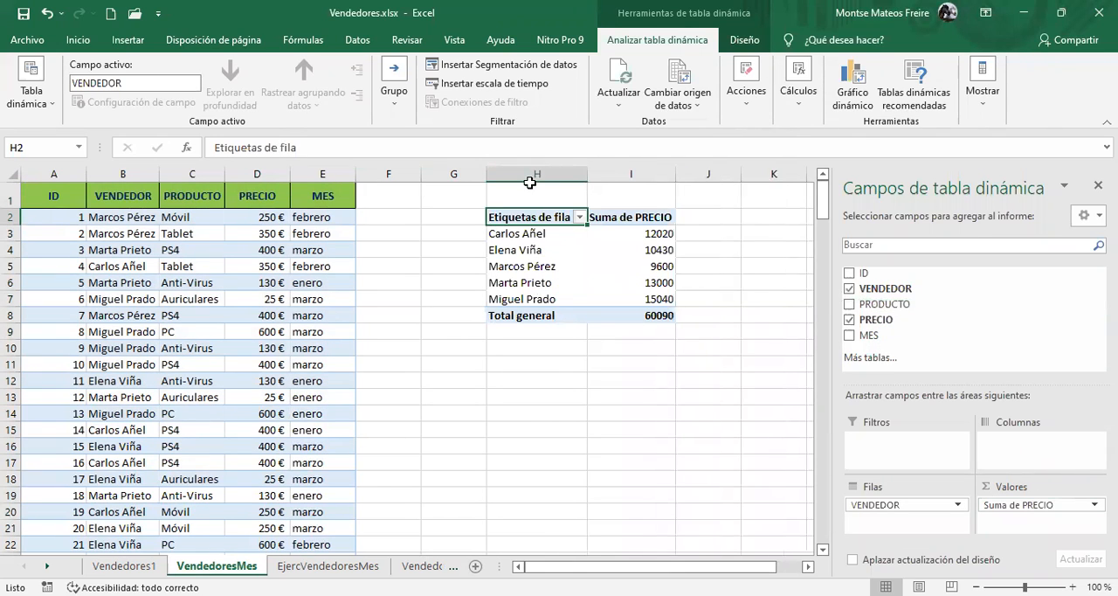
Start a new record in row 202 below the data with ID 201 and the new vendor's full name
{"action": "left_click", "coordinate": [188, 294]}
{"action": "left_click", "coordinate": [151, 320]}
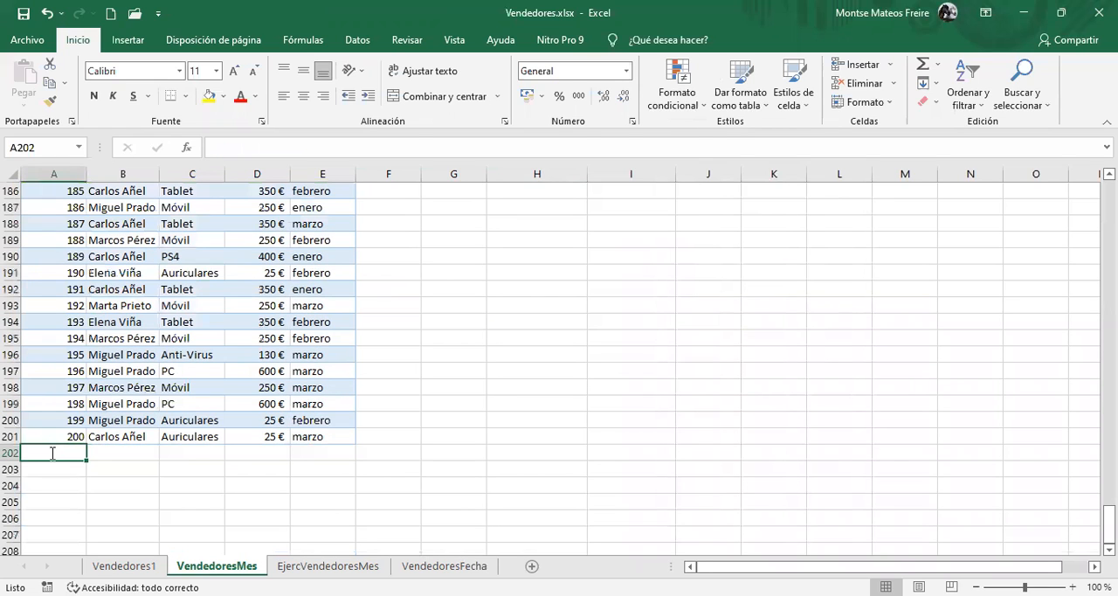
{"action": "type", "text": "201"}
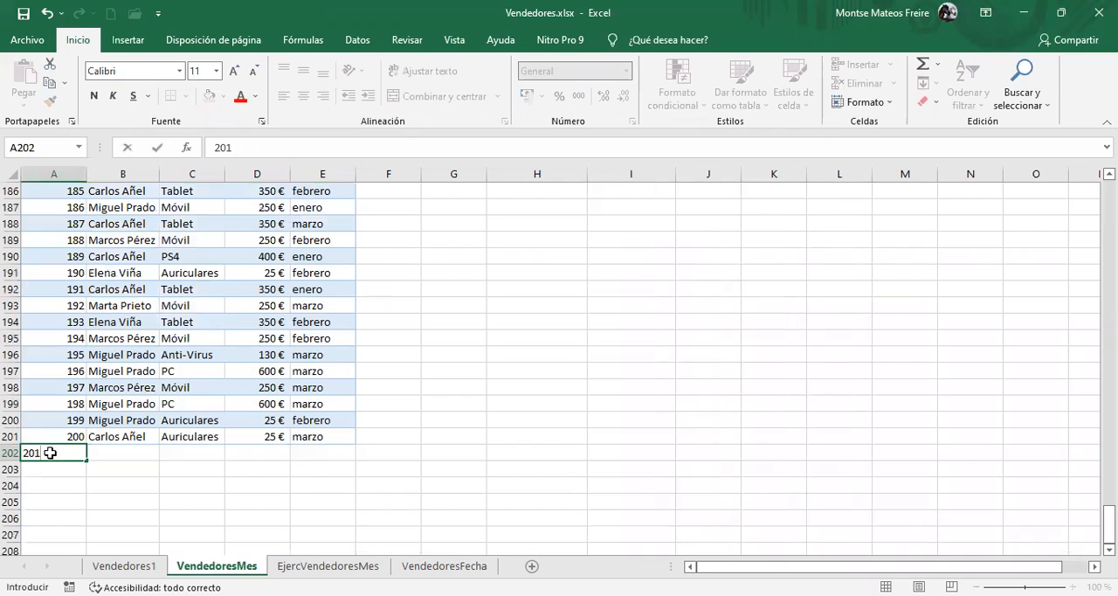
{"action": "key", "text": "Tab"}
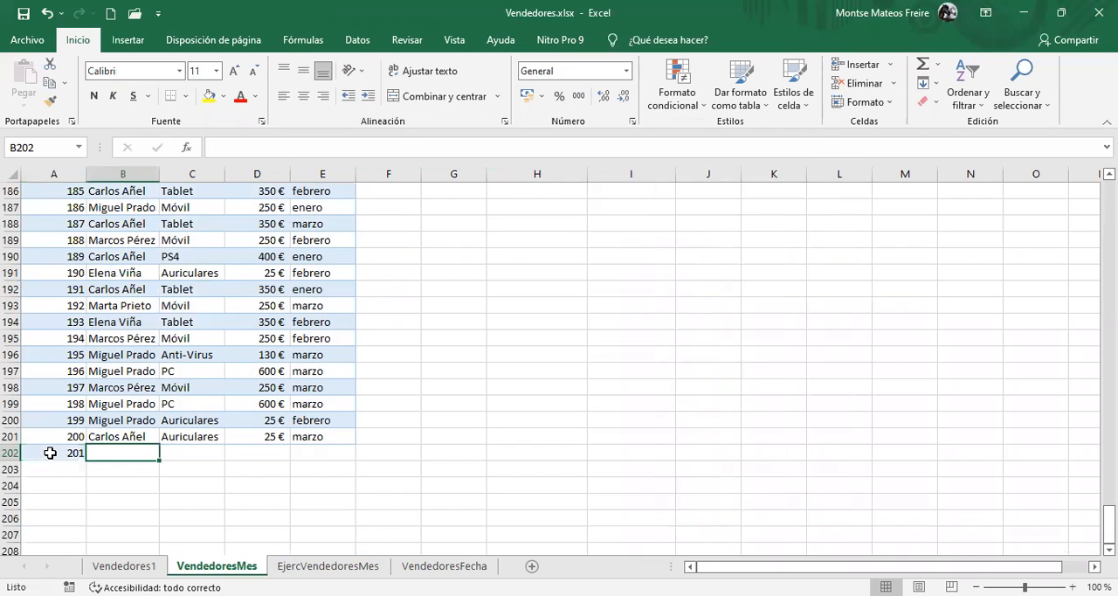
{"action": "type", "text": "Juan Mata"}
{"action": "key", "text": "Tab"}
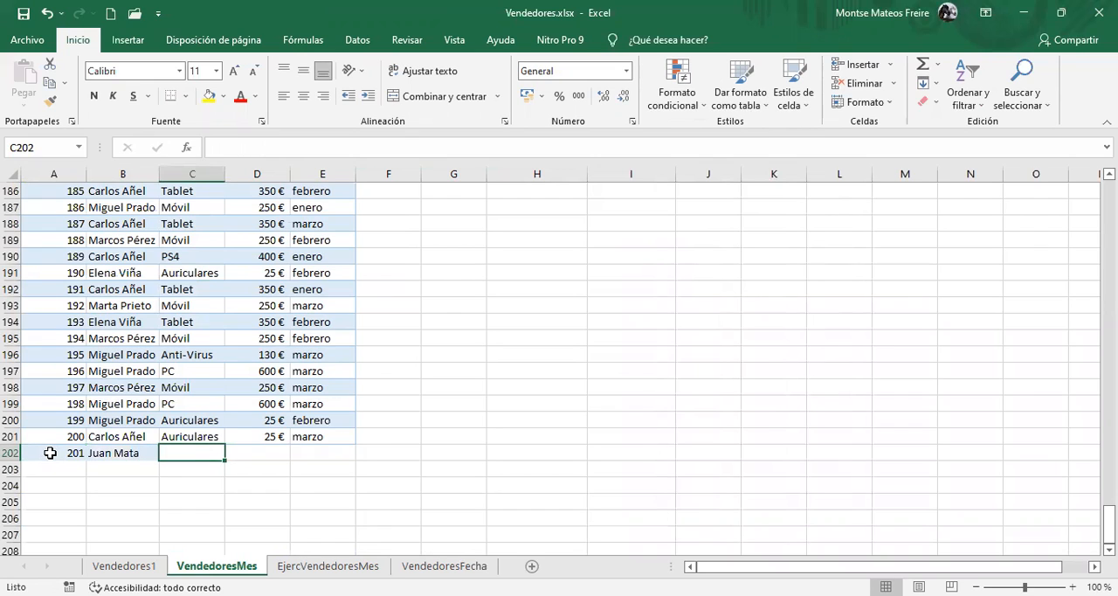
Complete the record in row 202 with product Tablet, price 350 and month marzo
{"action": "type", "text": "Tablet"}
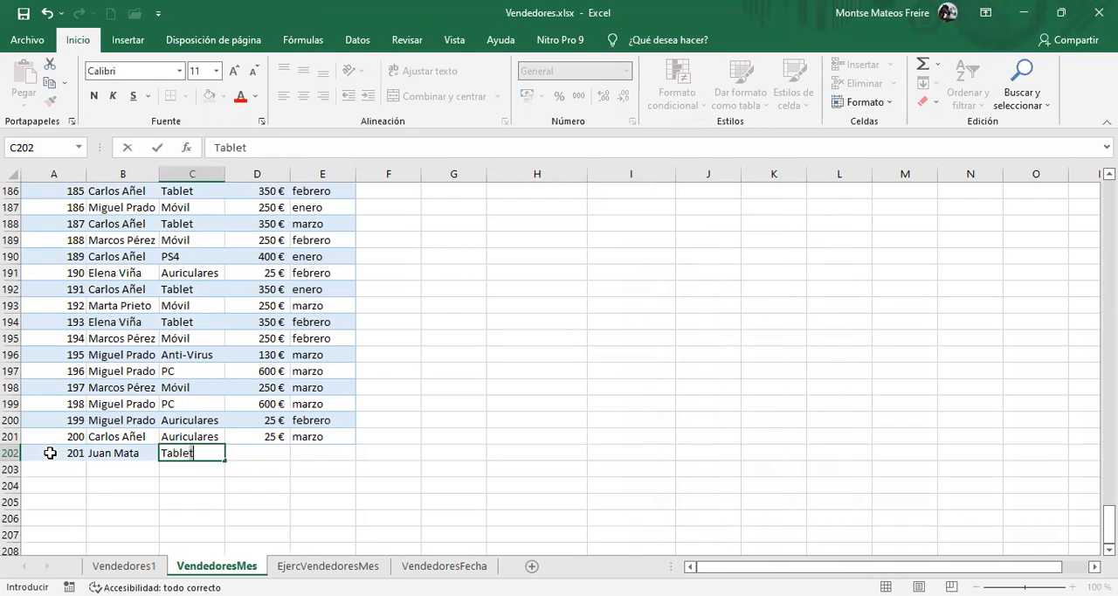
{"action": "key", "text": "Tab"}
{"action": "type", "text": "35"}
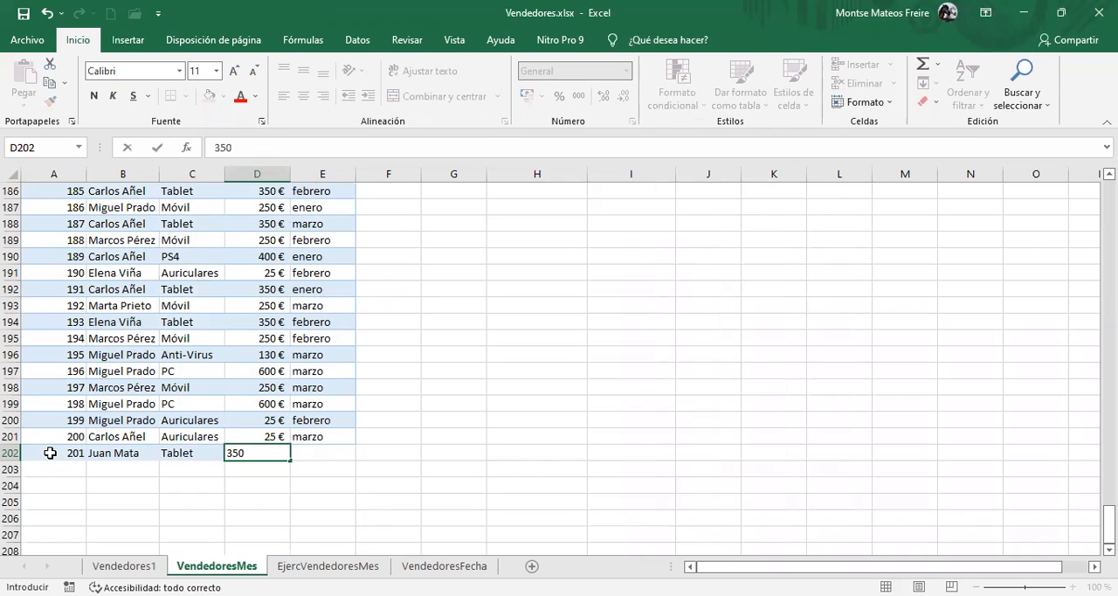
{"action": "key", "text": "Tab"}
{"action": "type", "text": "marzo"}
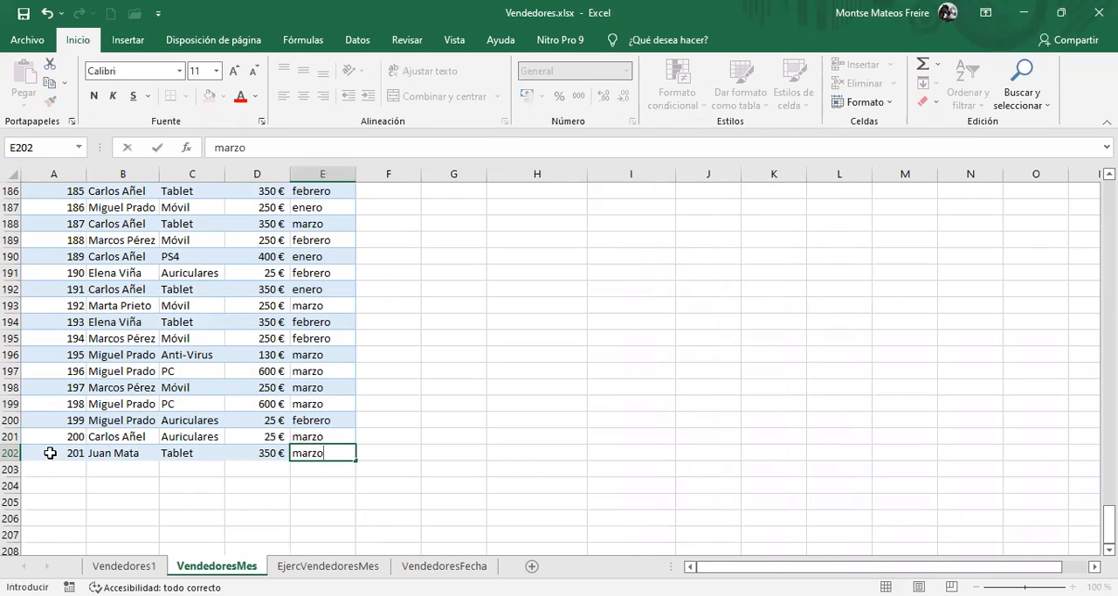
{"action": "key", "text": "Return"}
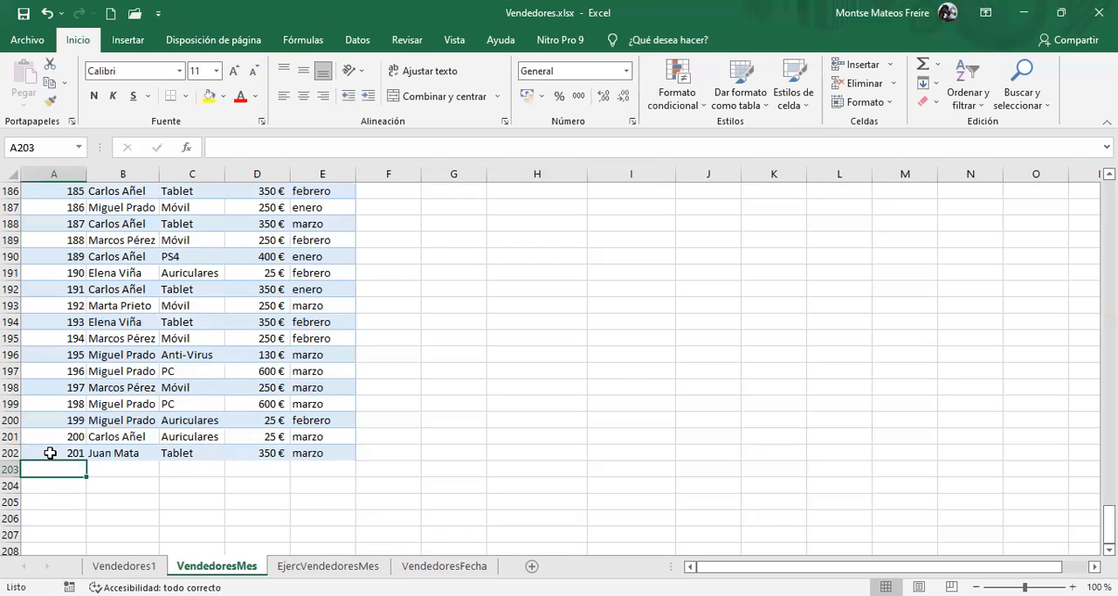
Refresh the vendor pivot table on the VendedoresMes sheet
{"action": "left_click", "coordinate": [146, 351]}
{"action": "scroll", "coordinate": [145, 347], "scroll_direction": "up", "scroll_amount": 20}
{"action": "scroll", "coordinate": [146, 347], "scroll_direction": "up", "scroll_amount": 20}
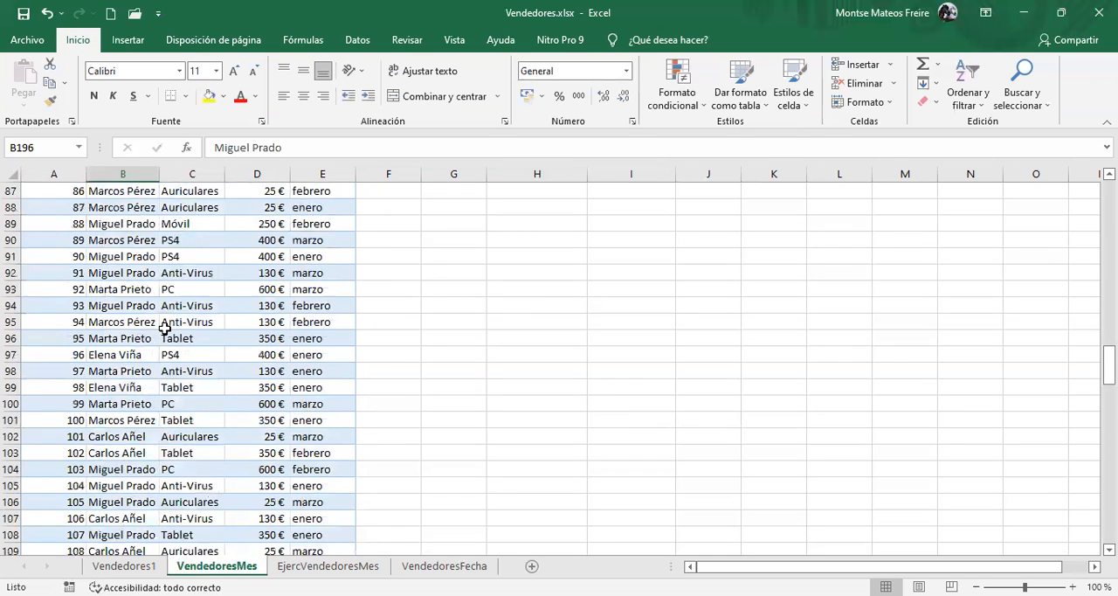
{"action": "key", "text": "ctrl+Home"}
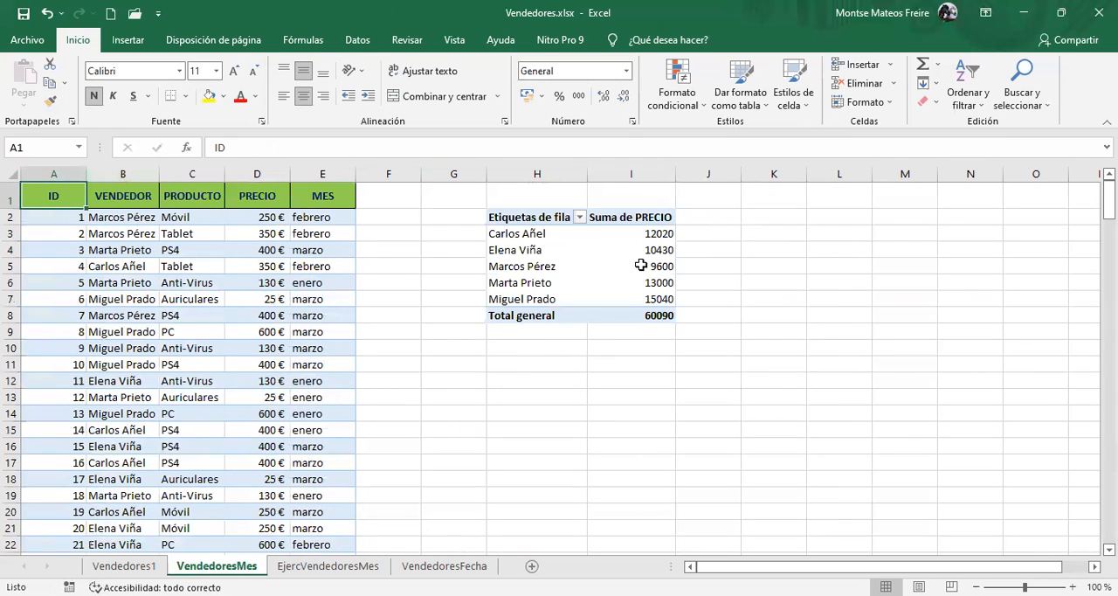
{"action": "left_click", "coordinate": [522, 267]}
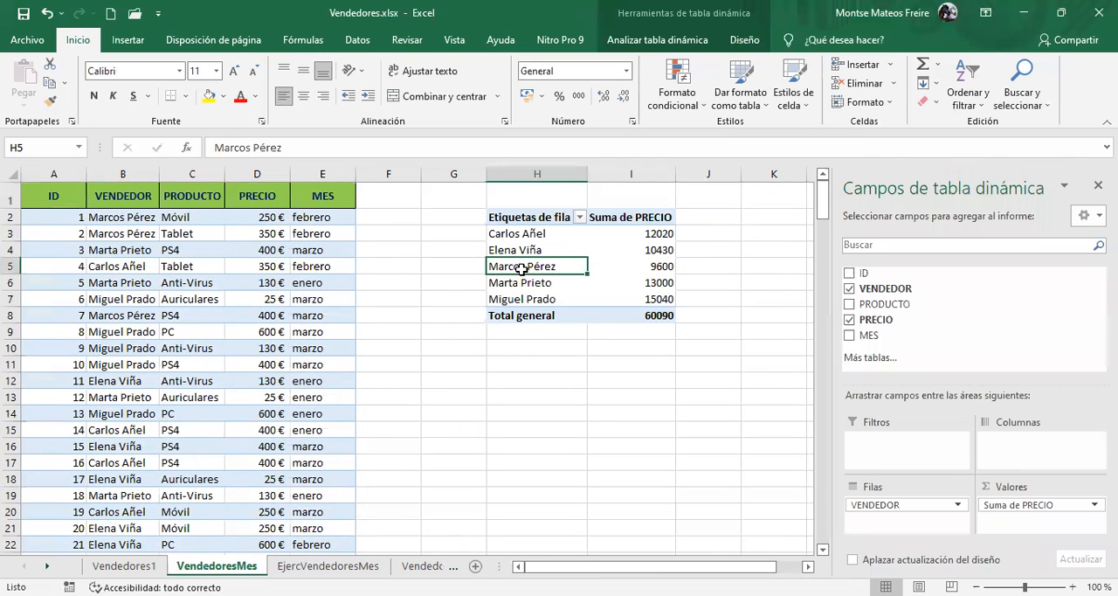
{"action": "right_click", "coordinate": [522, 265]}
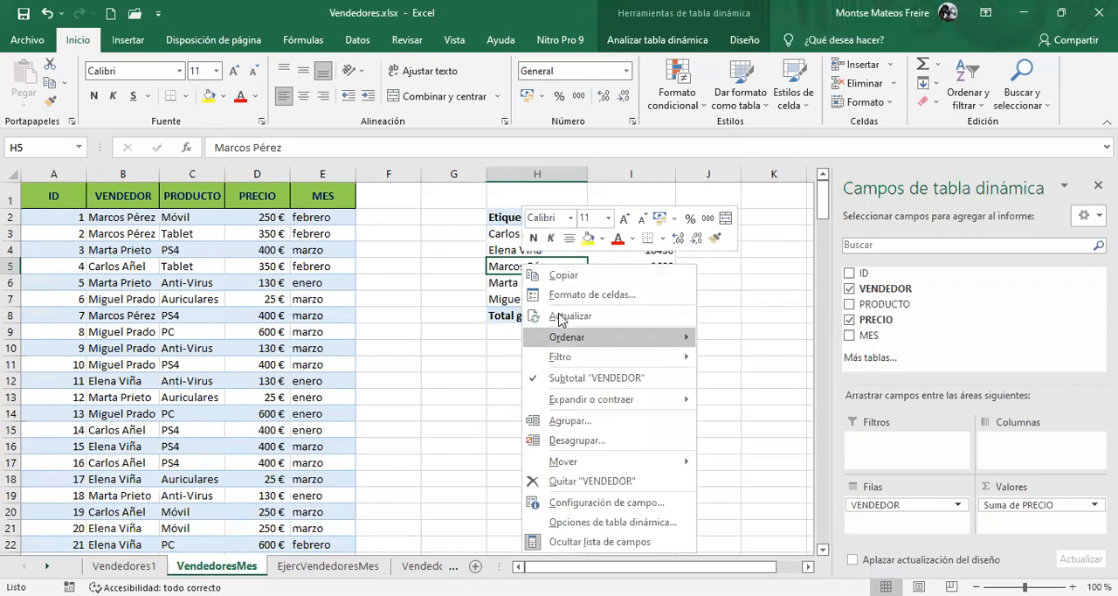
{"action": "left_click", "coordinate": [692, 311]}
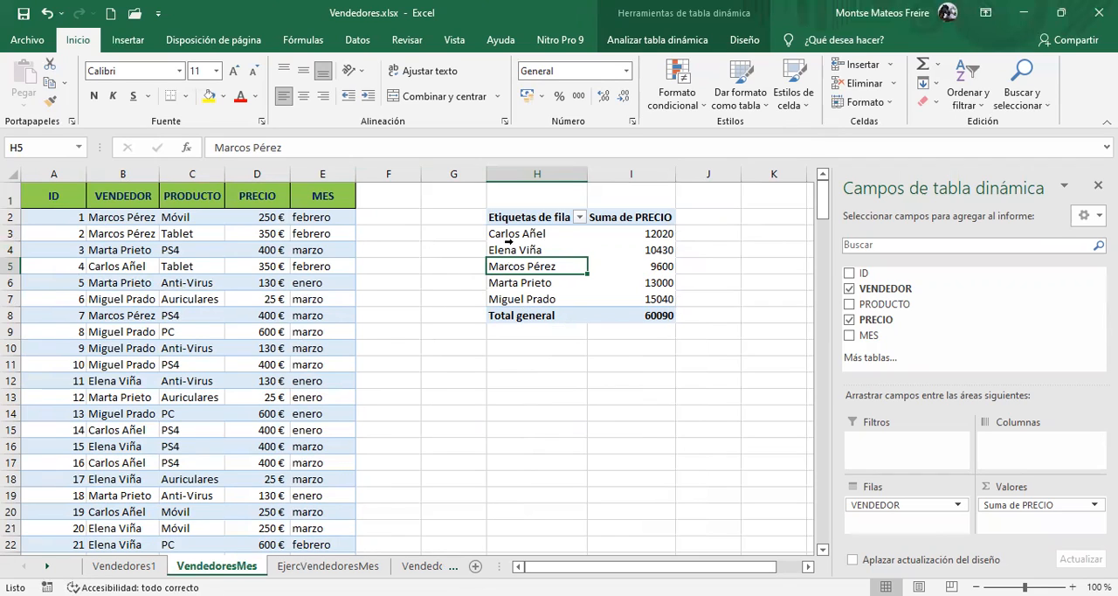
Change the pivot table's data source so that its range extends to row 202, and inspect the new vendor's total
{"action": "left_click", "coordinate": [650, 43]}
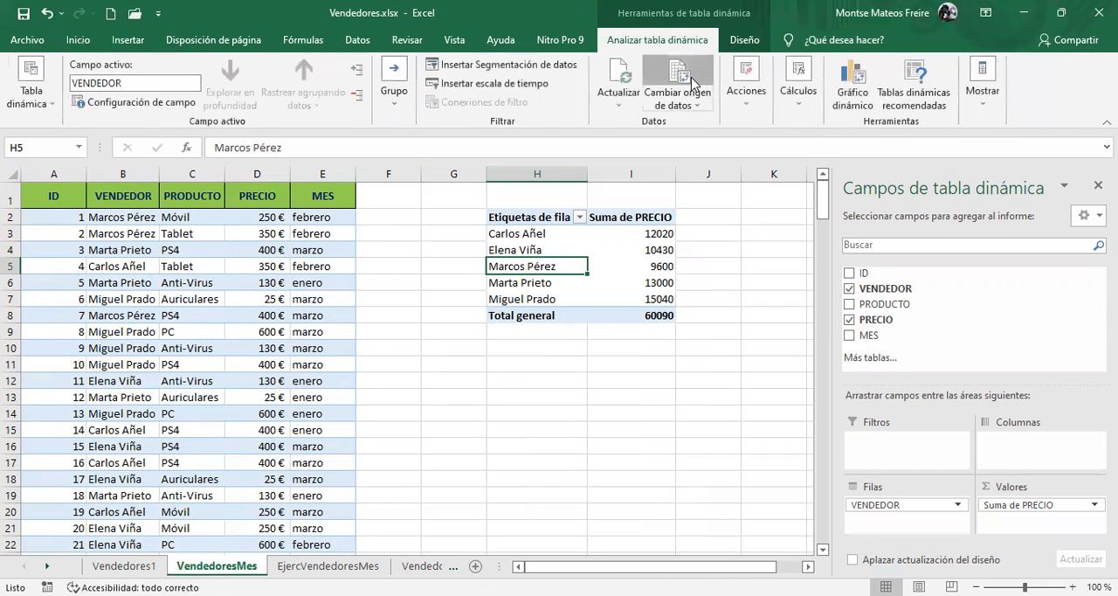
{"action": "left_click", "coordinate": [693, 81]}
{"action": "left_click", "coordinate": [853, 202]}
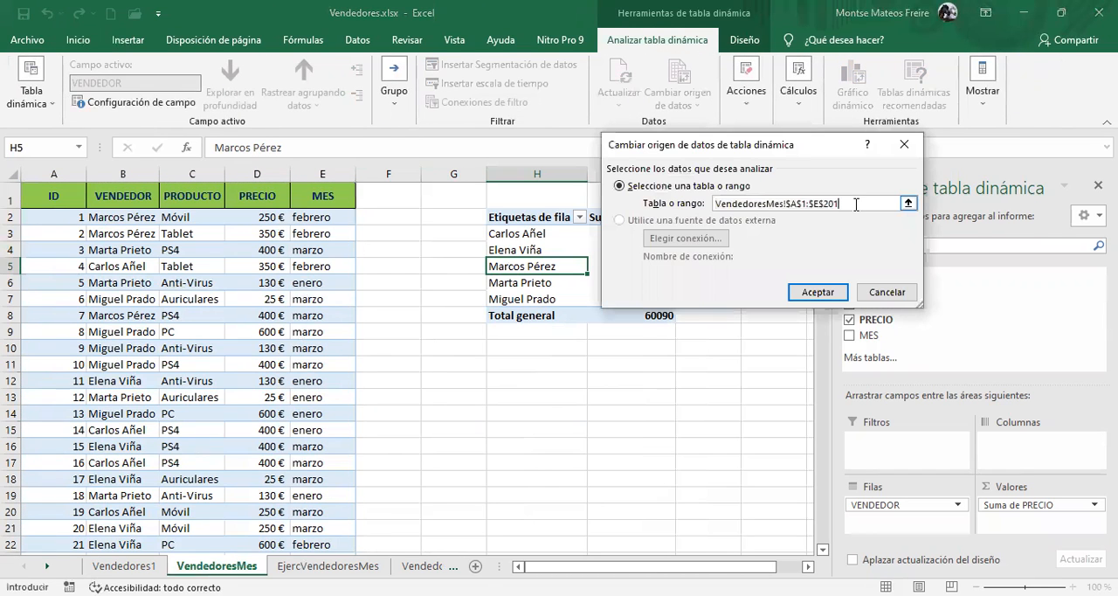
{"action": "key", "text": "BackSpace"}
{"action": "left_click", "coordinate": [825, 294]}
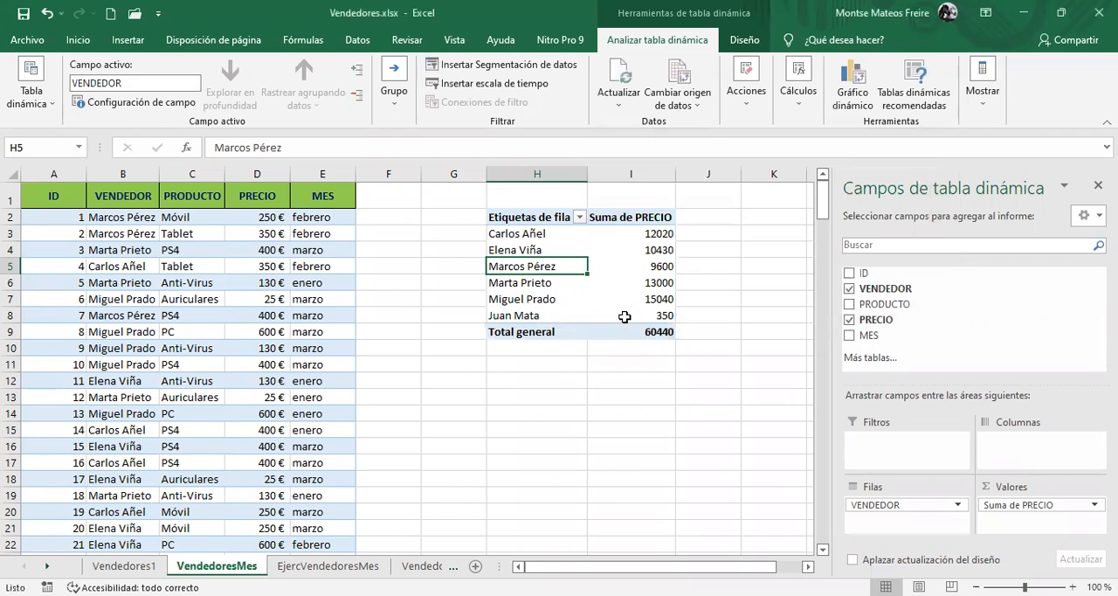
{"action": "mouse_move", "coordinate": [624, 316]}
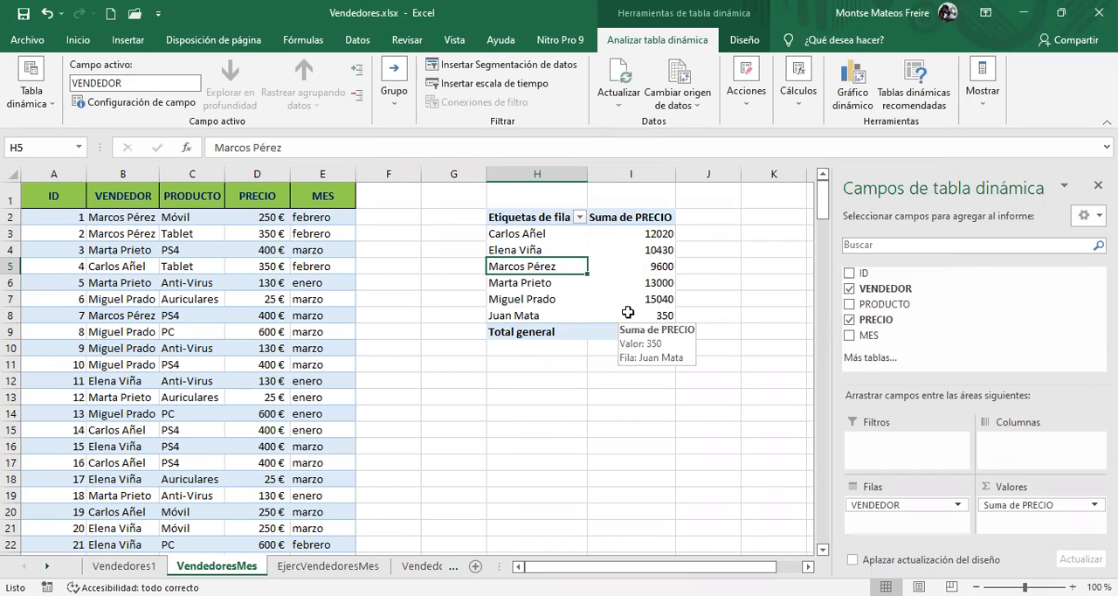
Remove the pivot table by deleting columns H to J
{"action": "left_click", "coordinate": [231, 318]}
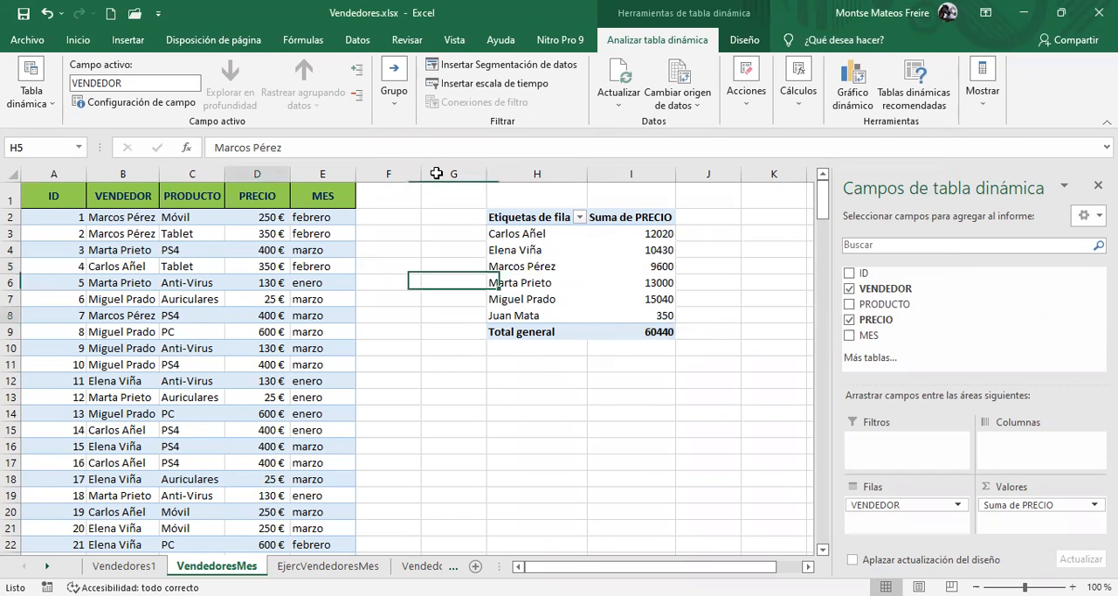
{"action": "left_click", "coordinate": [508, 172]}
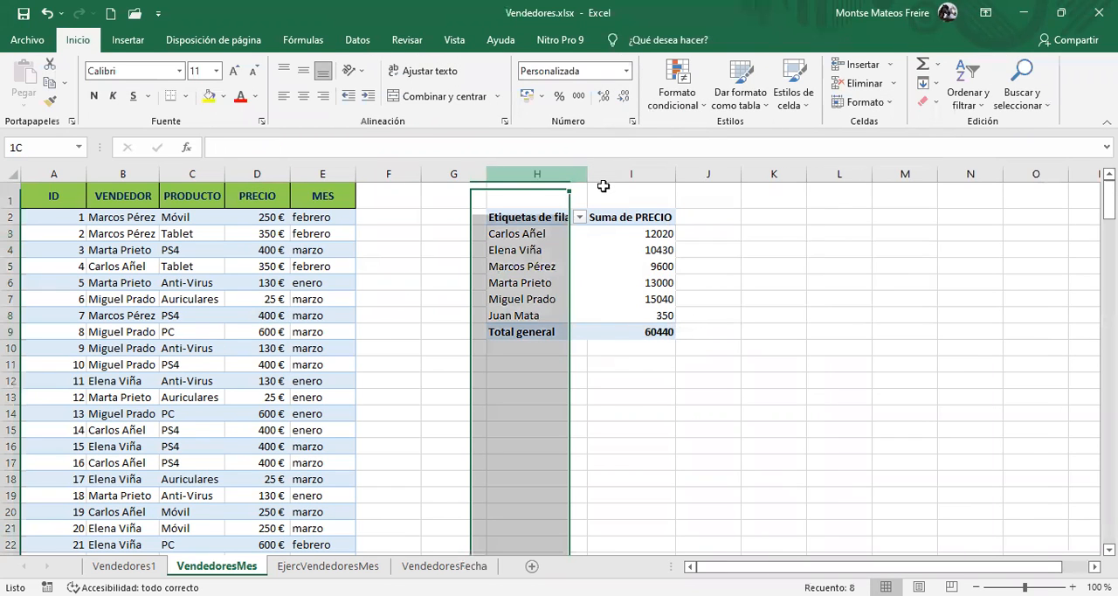
{"action": "key", "text": "shift+Right"}
{"action": "key", "text": "shift+Right"}
{"action": "right_click", "coordinate": [584, 174]}
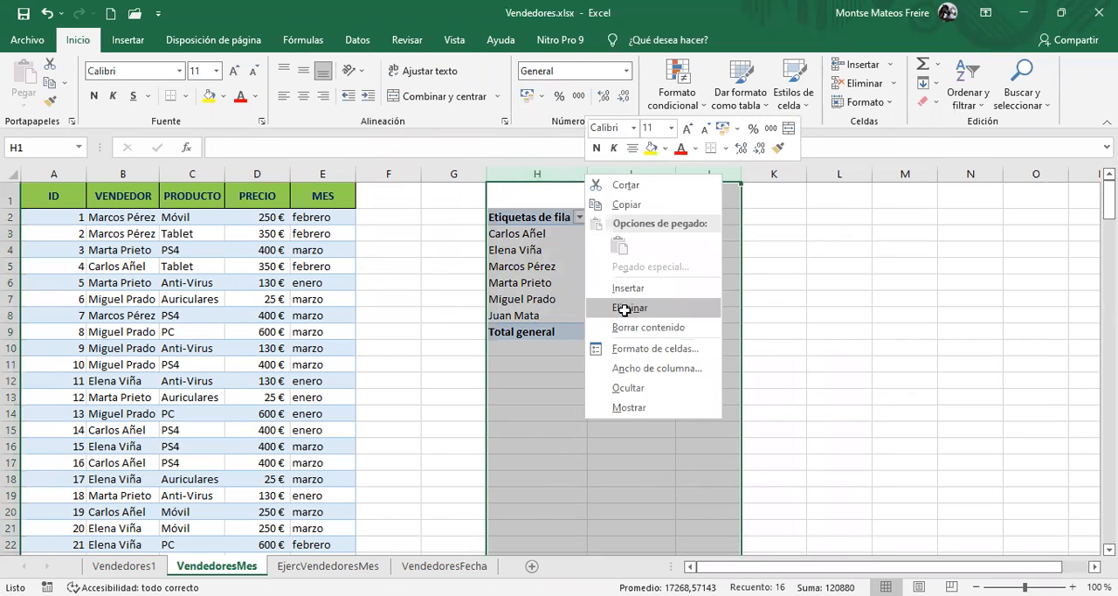
{"action": "left_click", "coordinate": [625, 308]}
Delete row 202, which holds the record with ID 201
{"action": "left_click", "coordinate": [259, 267]}
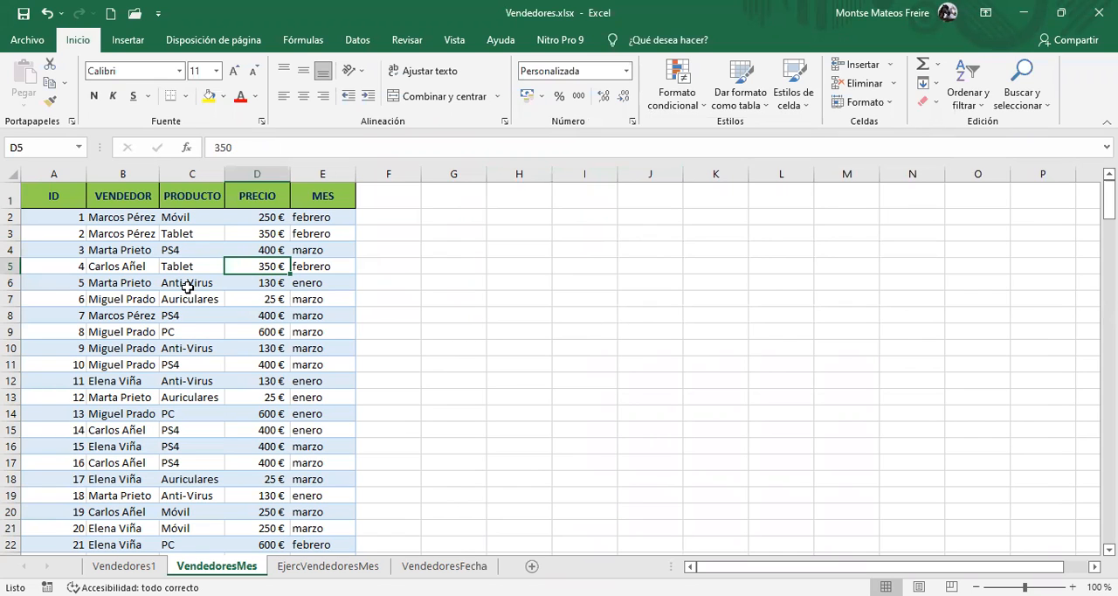
{"action": "key", "text": "ctrl+shift+Down"}
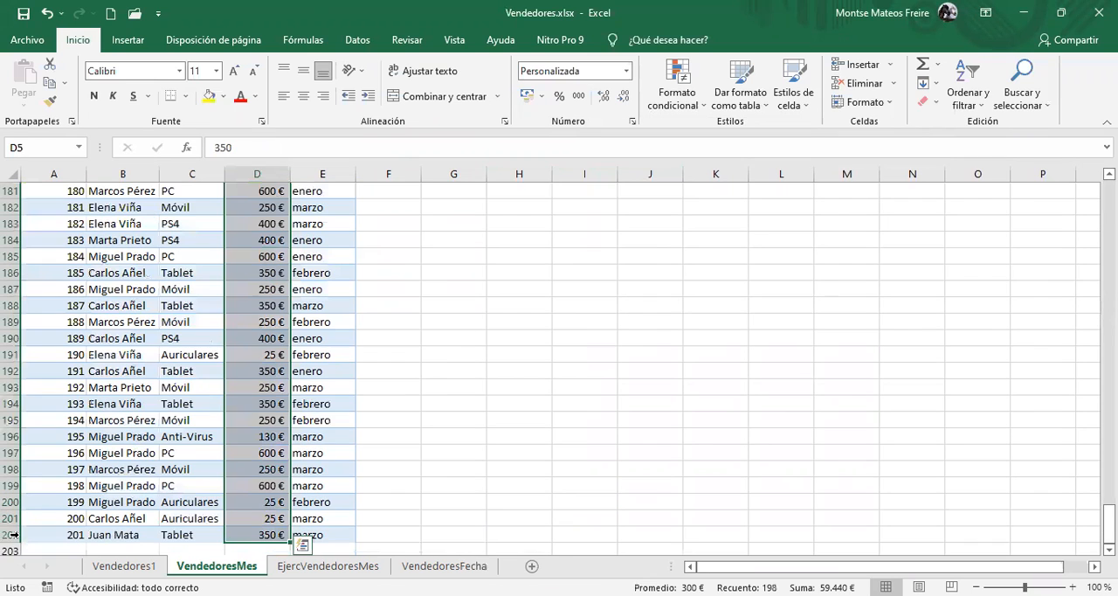
{"action": "left_click", "coordinate": [13, 531]}
{"action": "right_click", "coordinate": [13, 531]}
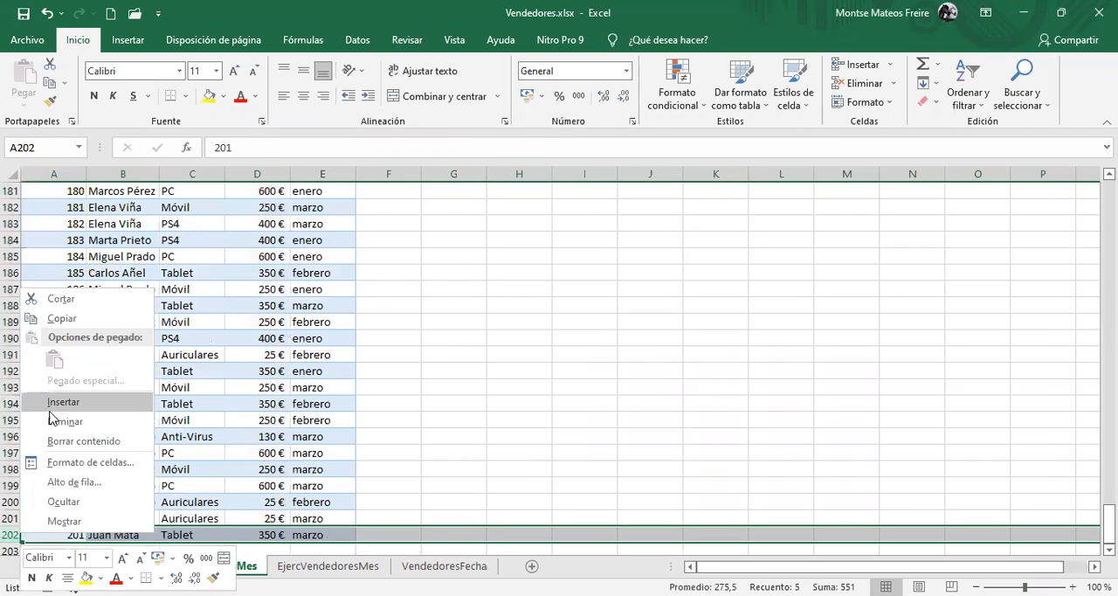
{"action": "left_click", "coordinate": [56, 422]}
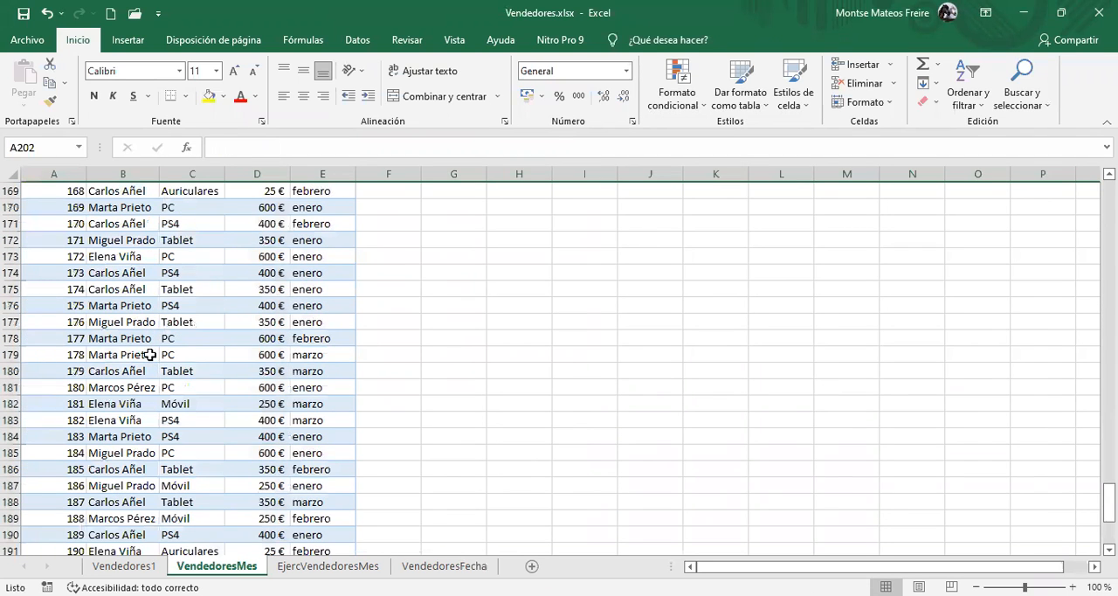
Convert the sales data in A1:E201 on VendedoresMes into a table with headers
{"action": "key", "text": "ctrl+Home"}
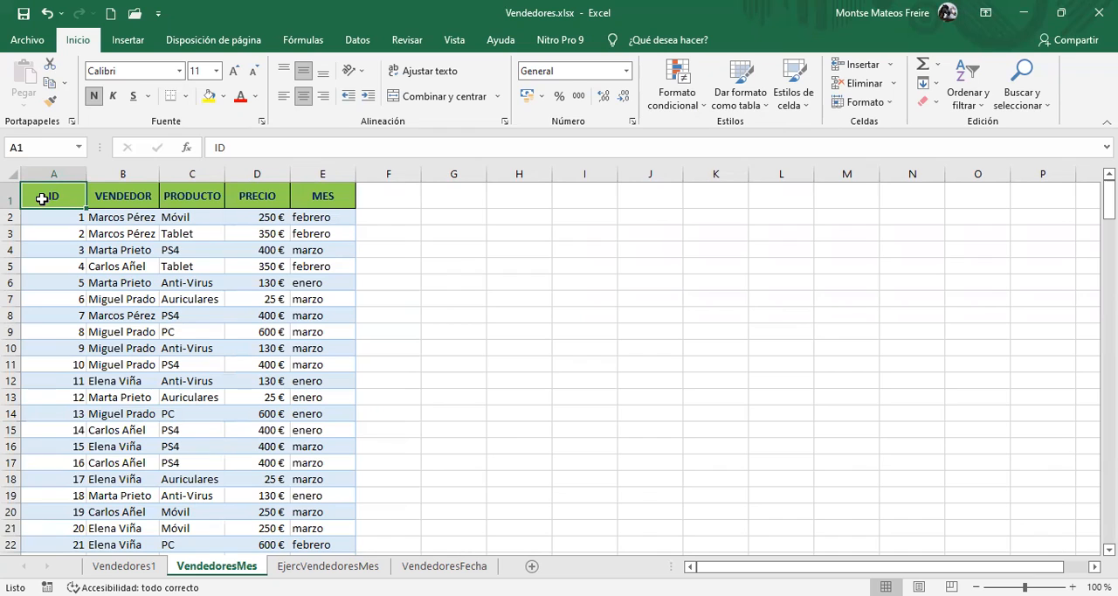
{"action": "left_click_drag", "start_coordinate": [55, 196], "coordinate": [322, 365]}
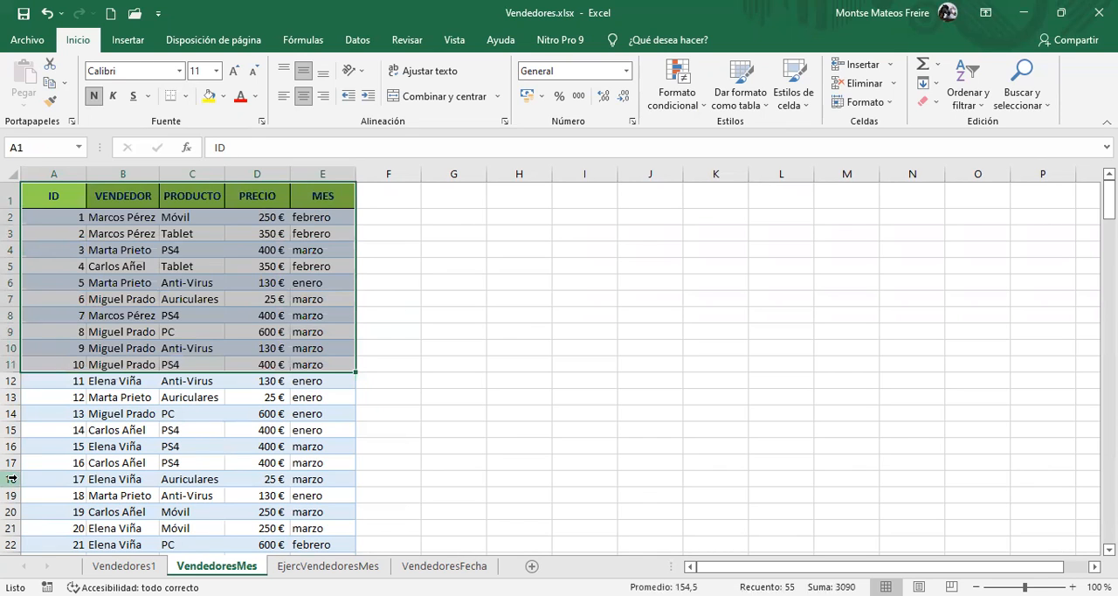
{"action": "key", "text": "ctrl+shift+Down"}
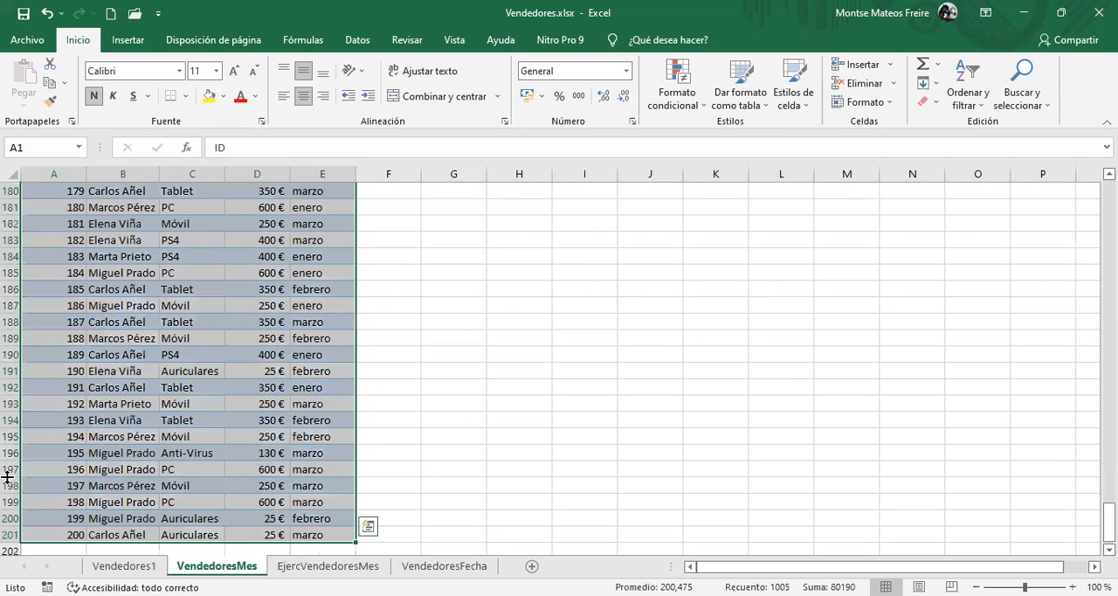
{"action": "left_click", "coordinate": [128, 40]}
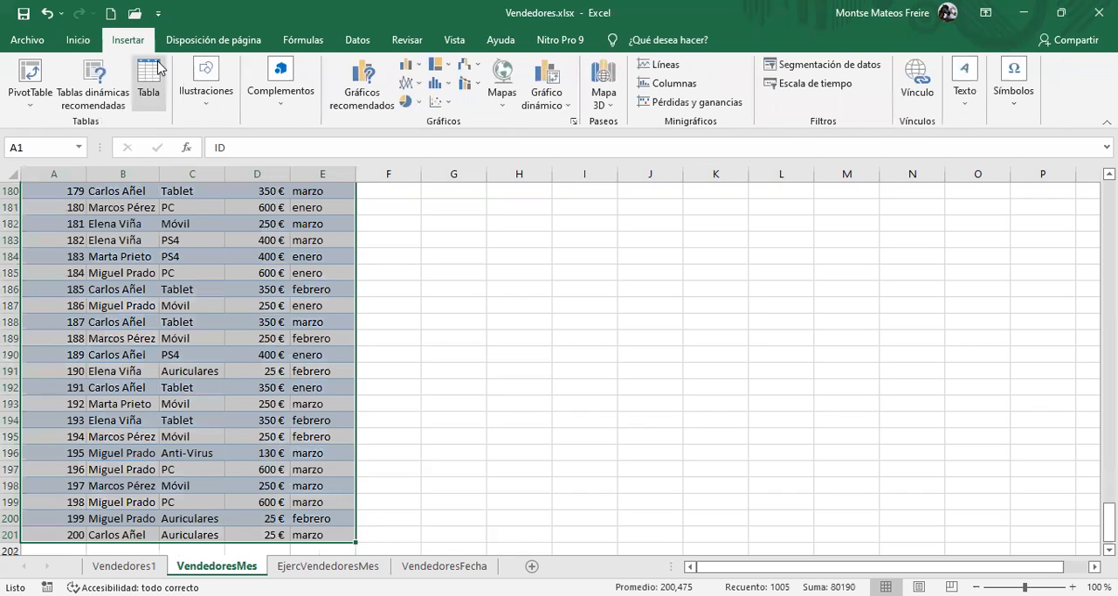
{"action": "left_click", "coordinate": [157, 74]}
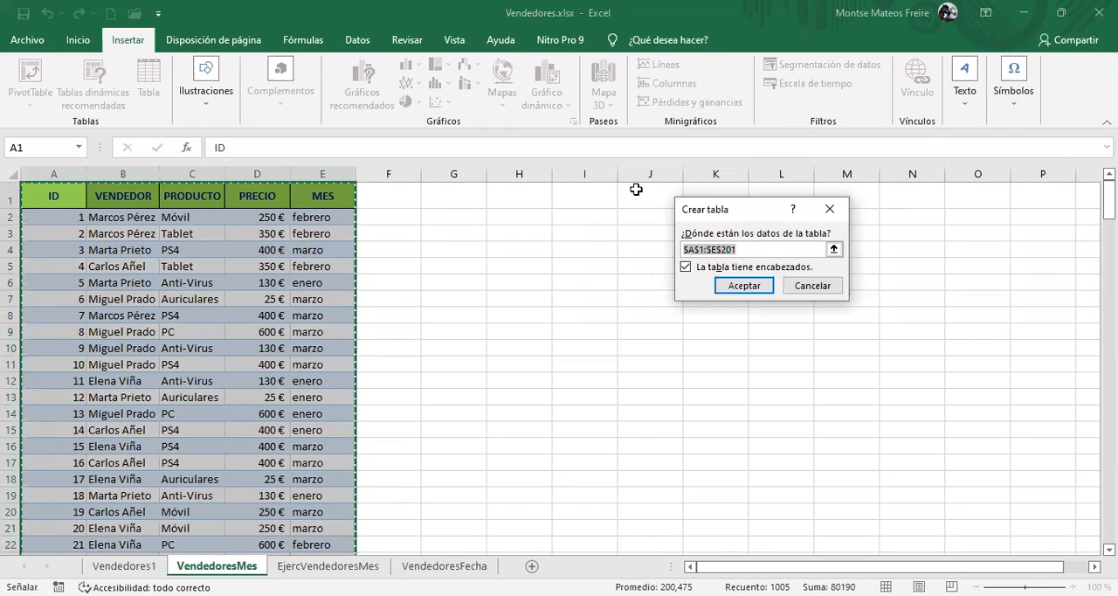
{"action": "left_click", "coordinate": [757, 291]}
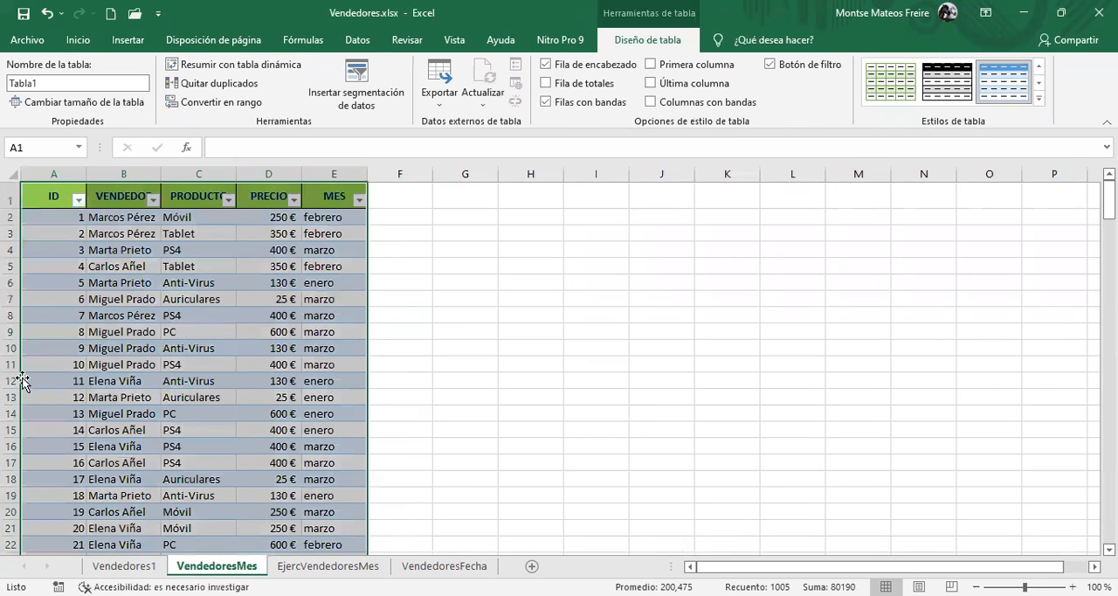
{"action": "left_click", "coordinate": [132, 281]}
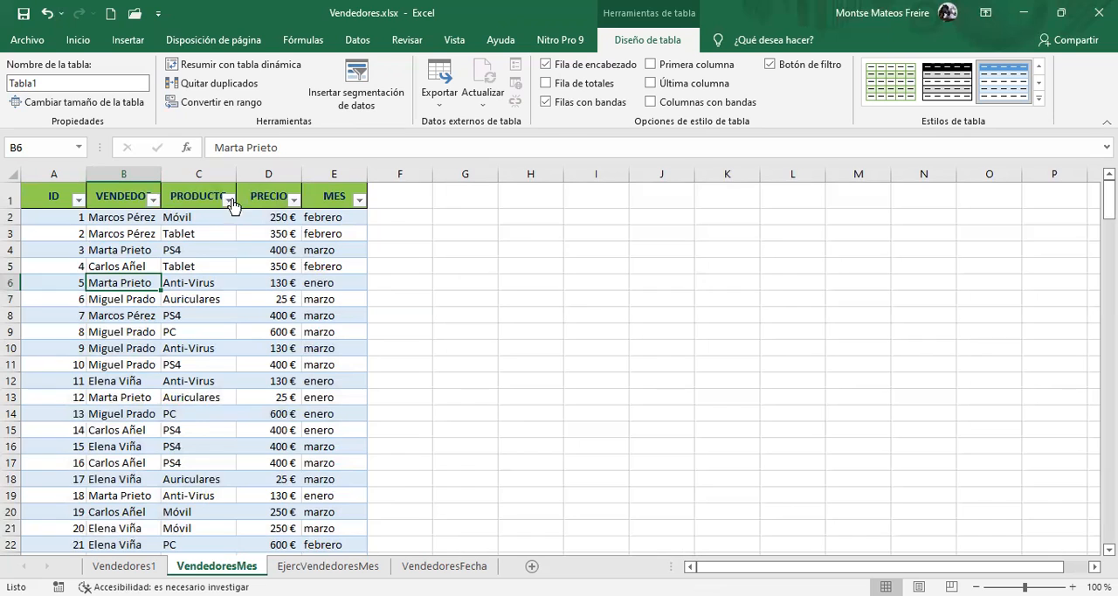
Insert a pivot table from Tabla1 at cell H4 of the existing VendedoresMes sheet, with VENDEDOR as rows and the sum of PRECIO as values
{"action": "left_click", "coordinate": [81, 153]}
{"action": "left_click", "coordinate": [79, 151]}
{"action": "left_click", "coordinate": [79, 150]}
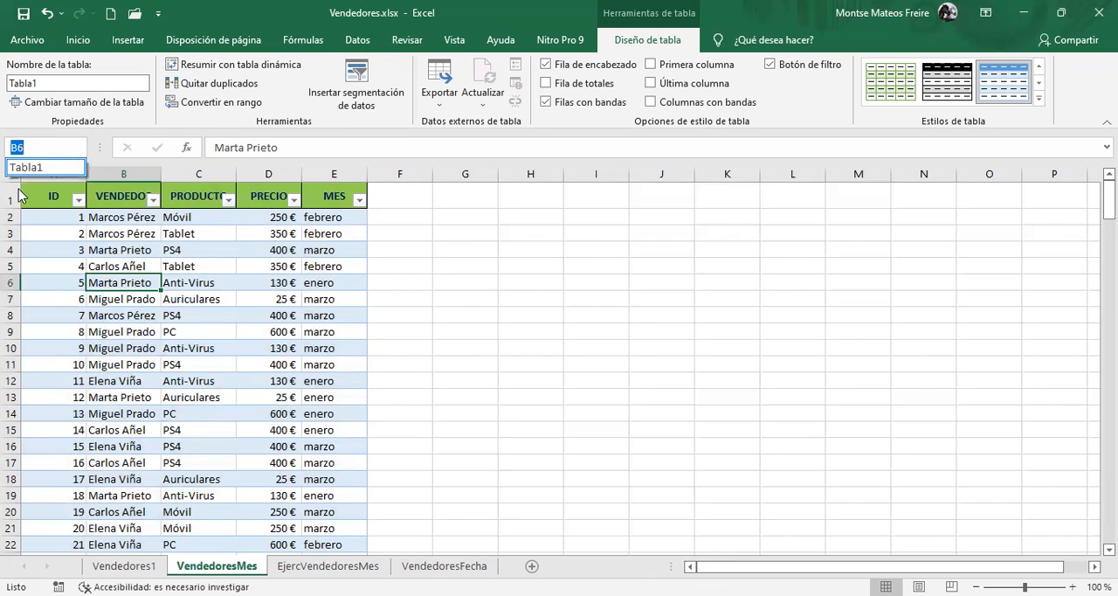
{"action": "left_click", "coordinate": [57, 168]}
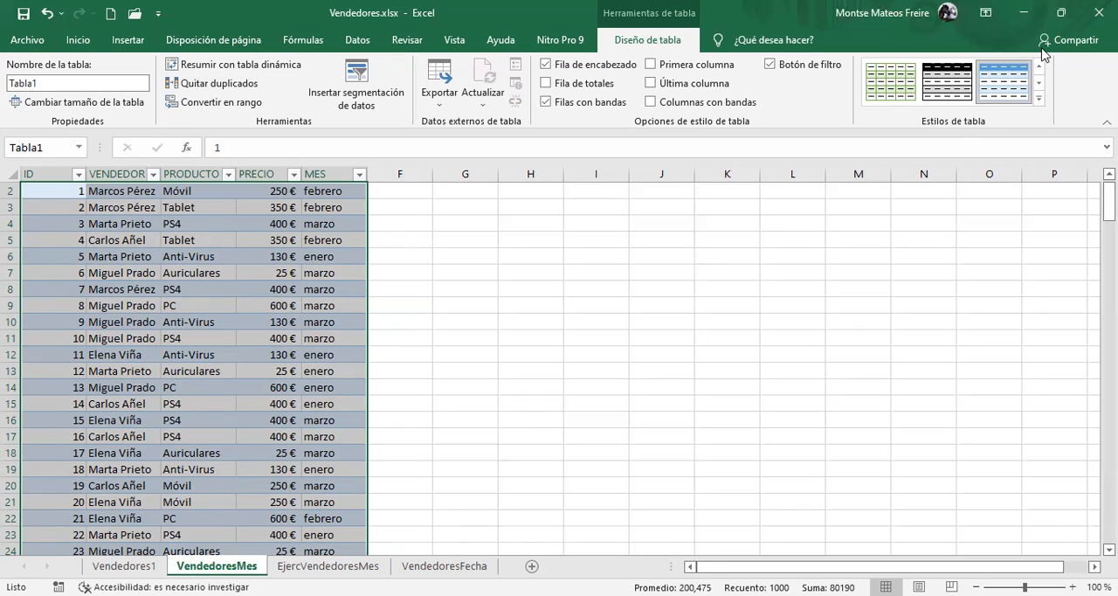
{"action": "left_click", "coordinate": [128, 39]}
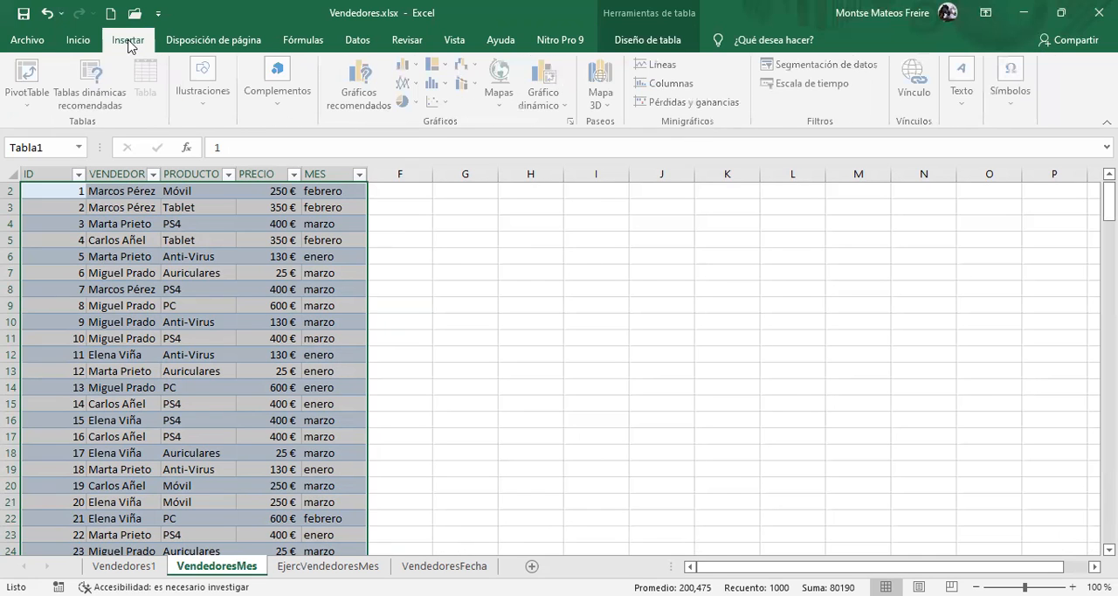
{"action": "left_click", "coordinate": [32, 74]}
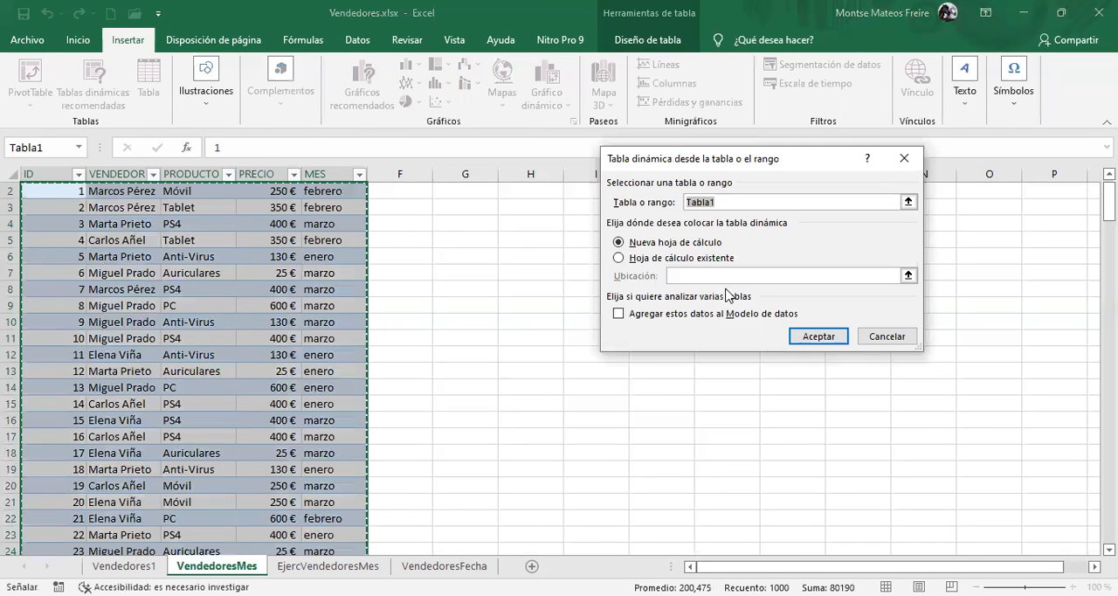
{"action": "left_click", "coordinate": [620, 258]}
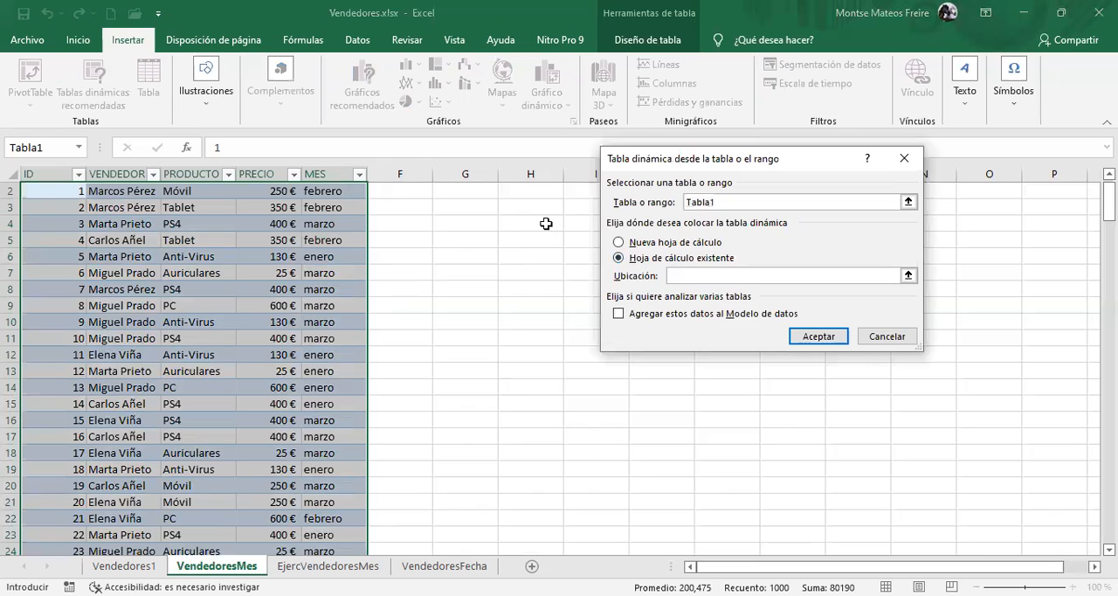
{"action": "left_click", "coordinate": [547, 225]}
{"action": "left_click", "coordinate": [828, 335]}
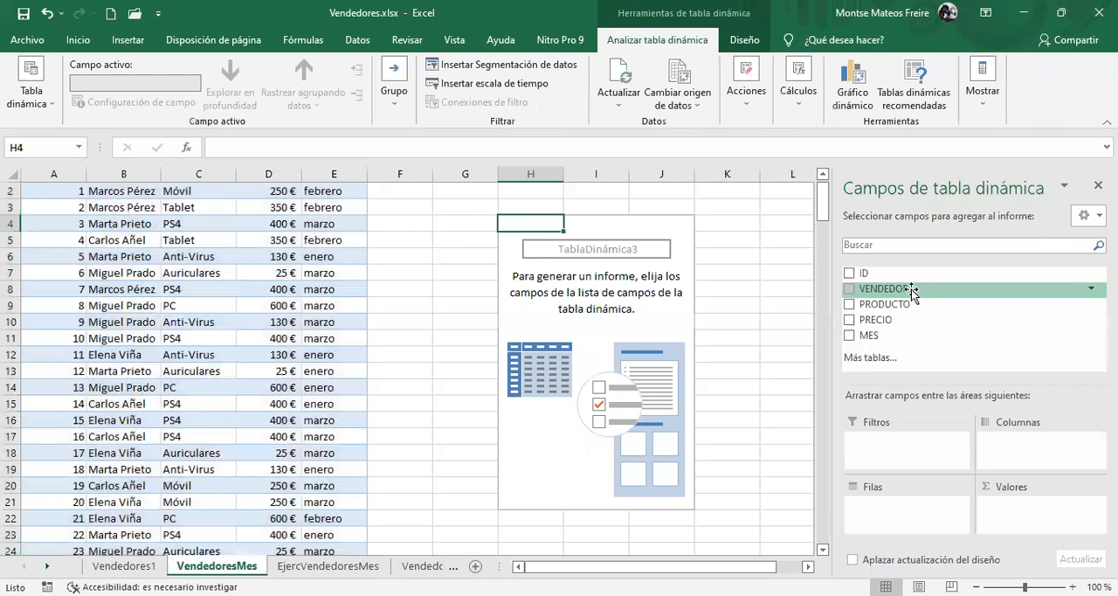
{"action": "left_click_drag", "start_coordinate": [911, 291], "coordinate": [900, 515]}
{"action": "left_click_drag", "start_coordinate": [896, 320], "coordinate": [1026, 520]}
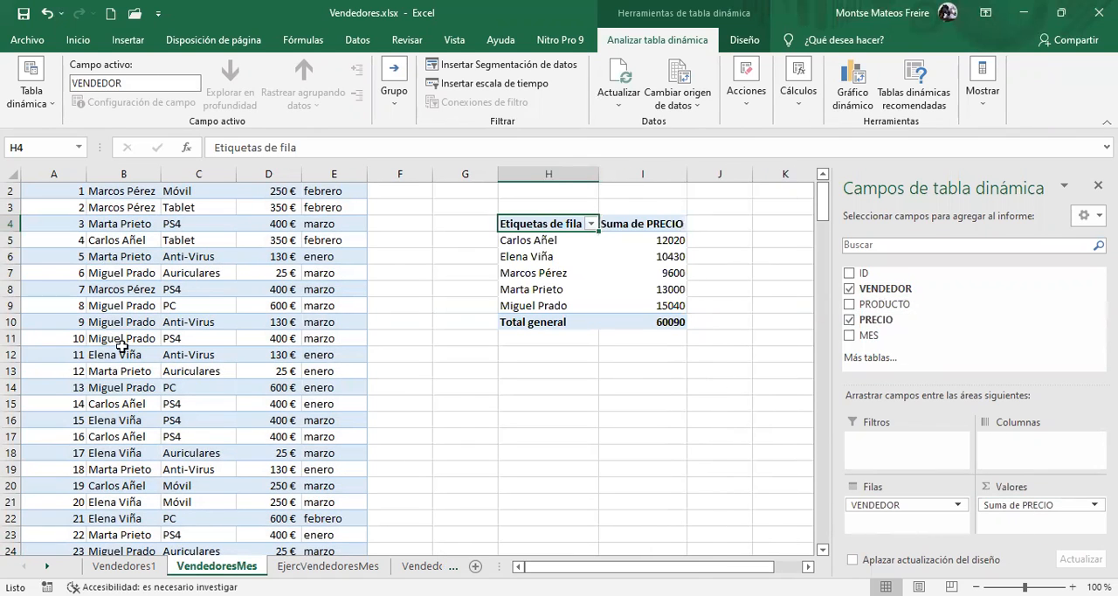
Start a new record in row 202 directly below the table, entering ID 201 and the new vendor's full name
{"action": "left_click", "coordinate": [194, 321]}
{"action": "scroll", "coordinate": [194, 322], "scroll_direction": "down", "scroll_amount": 8}
{"action": "scroll", "coordinate": [194, 322], "scroll_direction": "down", "scroll_amount": 10}
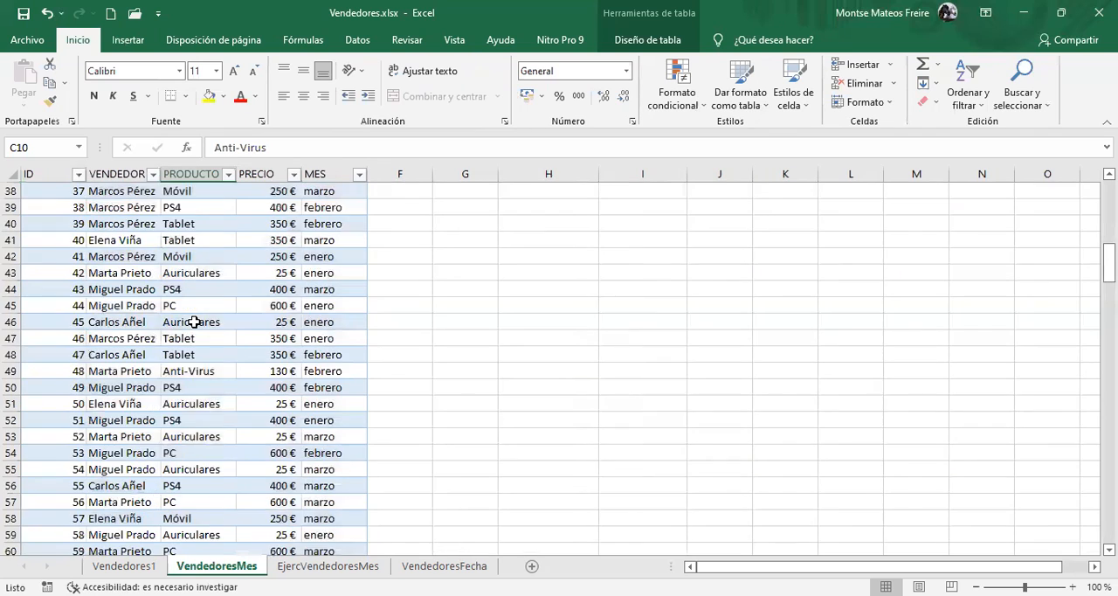
{"action": "left_click", "coordinate": [175, 321]}
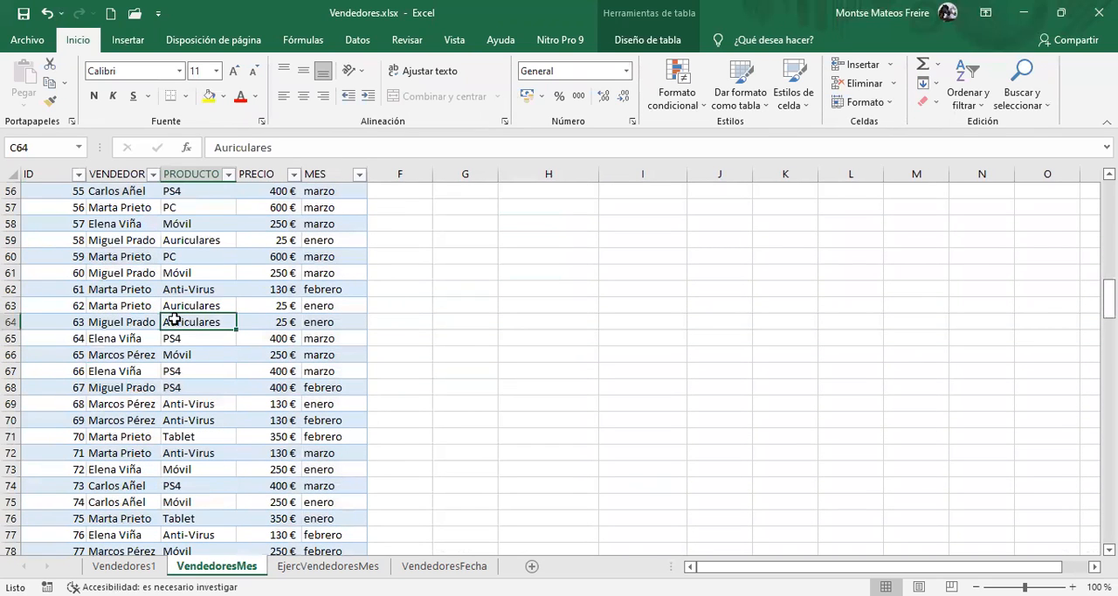
{"action": "key", "text": "ctrl+shift+Down"}
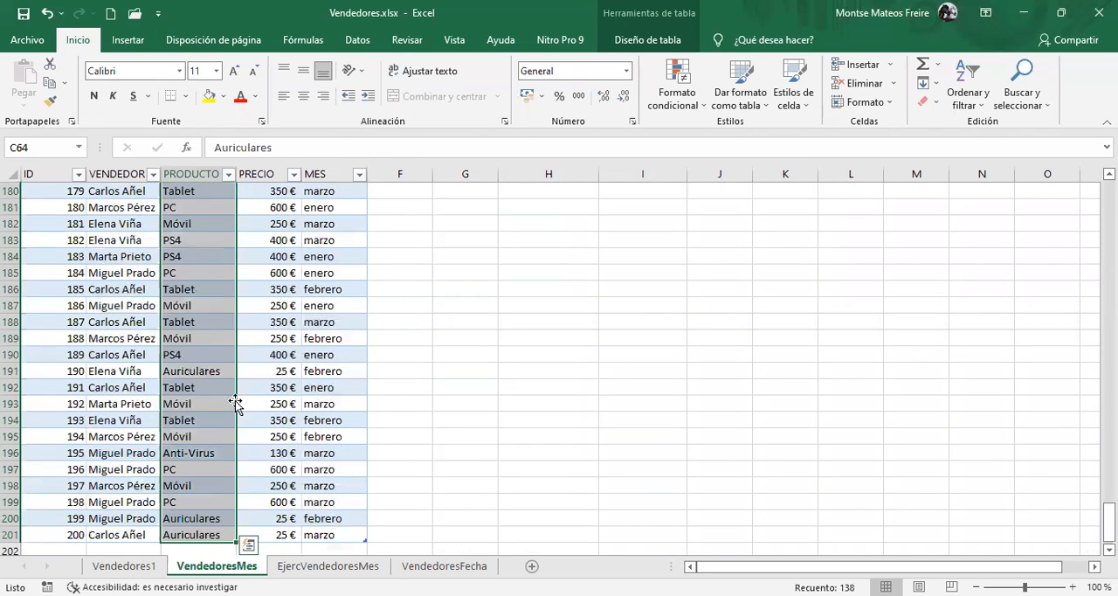
{"action": "left_click", "coordinate": [175, 420]}
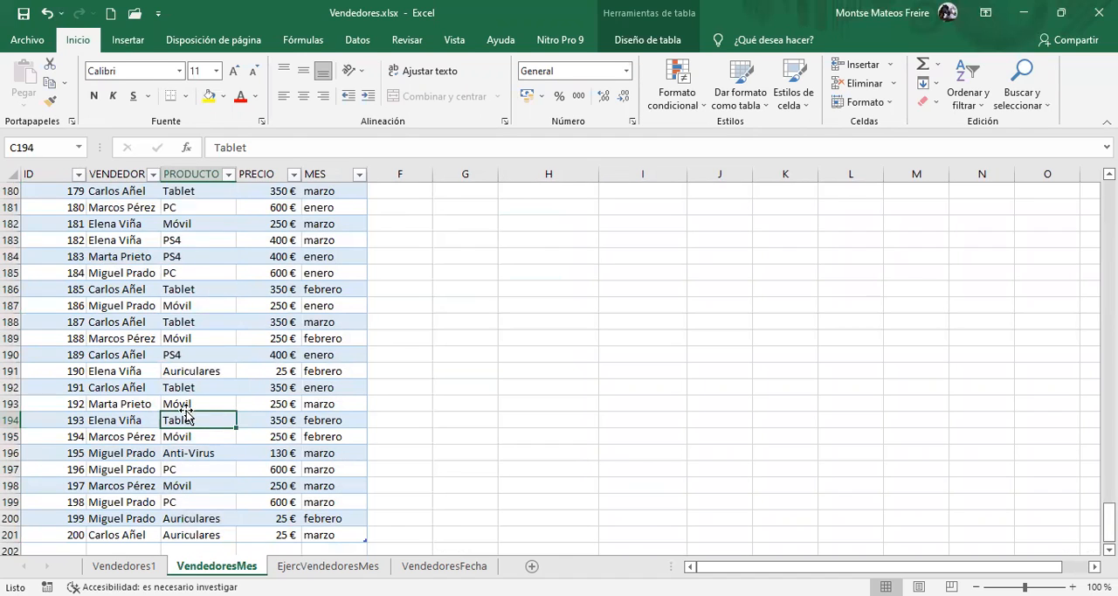
{"action": "scroll", "coordinate": [218, 413], "scroll_direction": "down", "scroll_amount": 2}
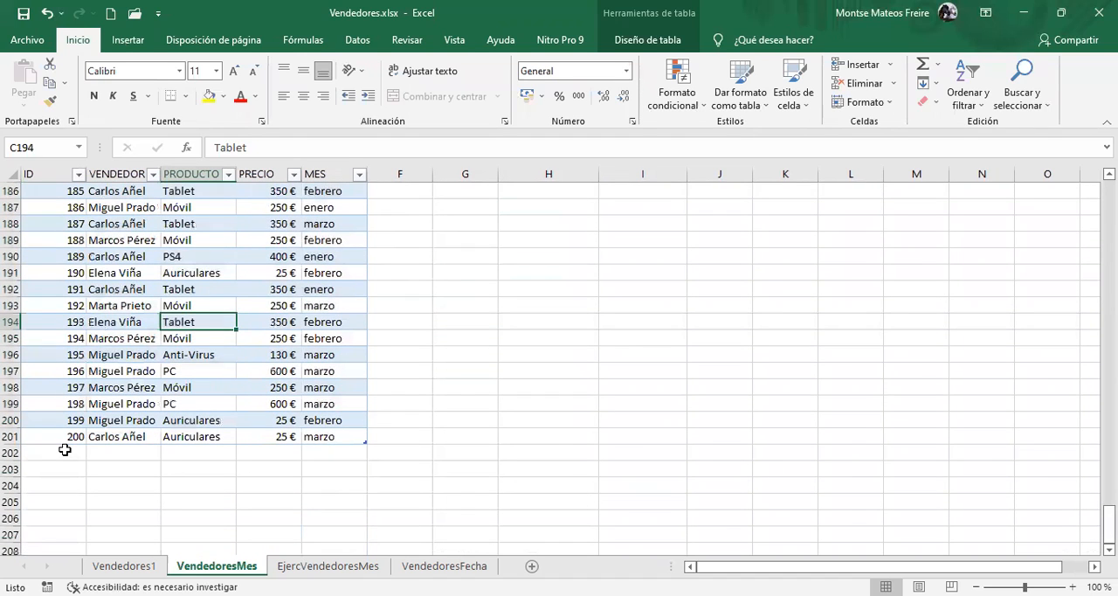
{"action": "left_click", "coordinate": [65, 449]}
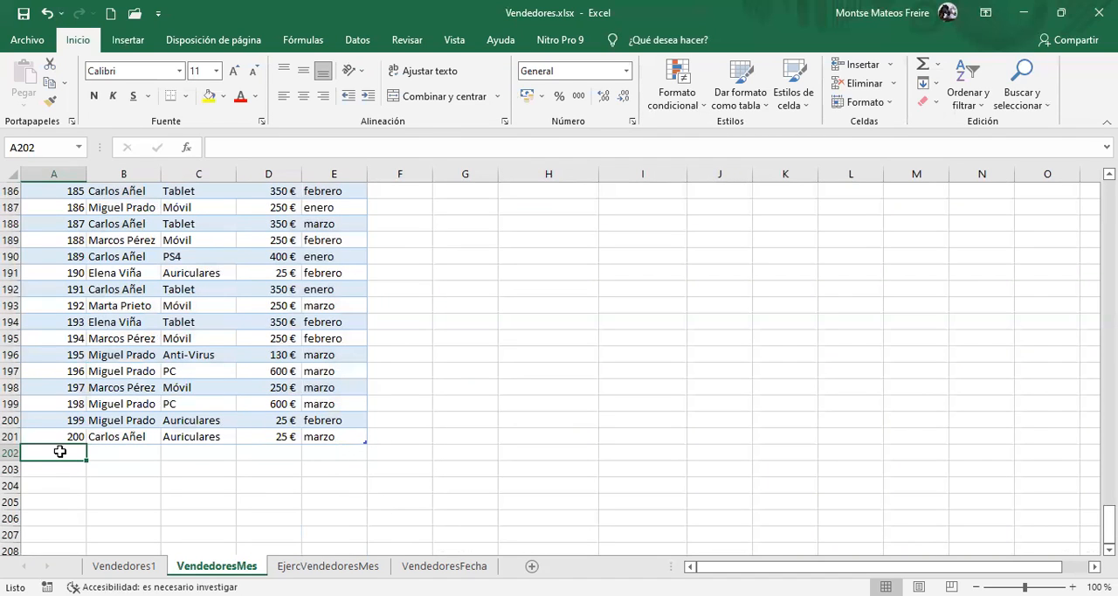
{"action": "type", "text": "201"}
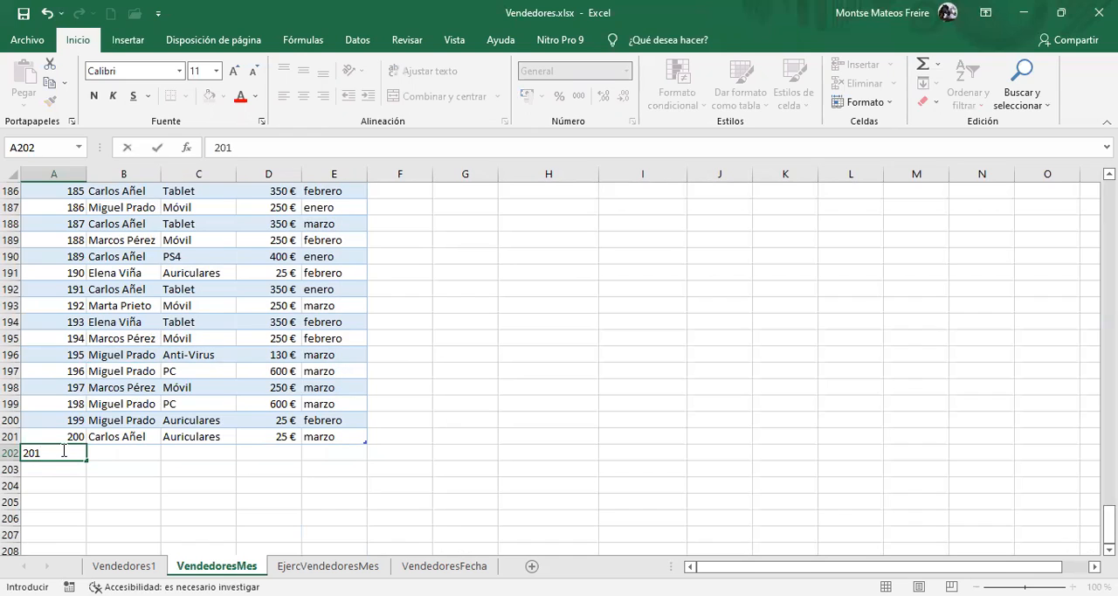
{"action": "key", "text": "Tab"}
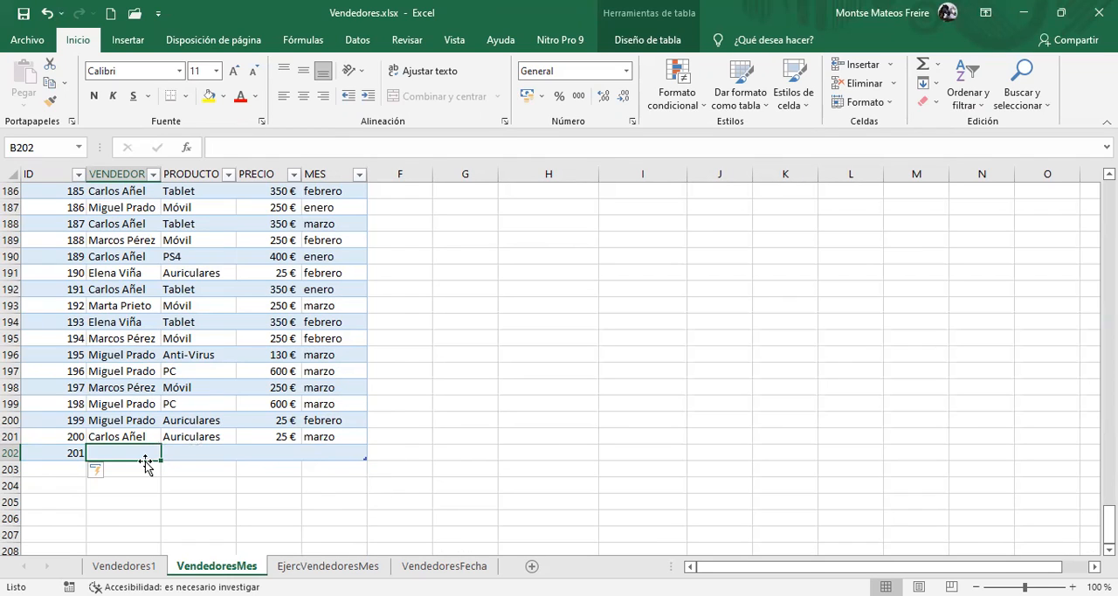
{"action": "type", "text": "J"}
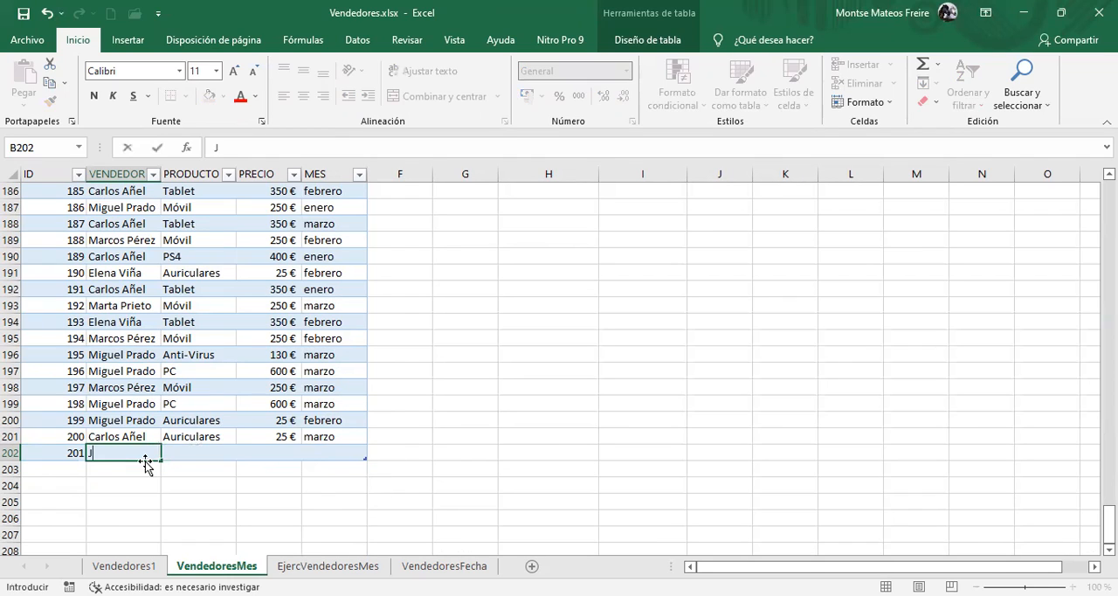
{"action": "type", "text": "uan Mata"}
{"action": "key", "text": "Tab"}
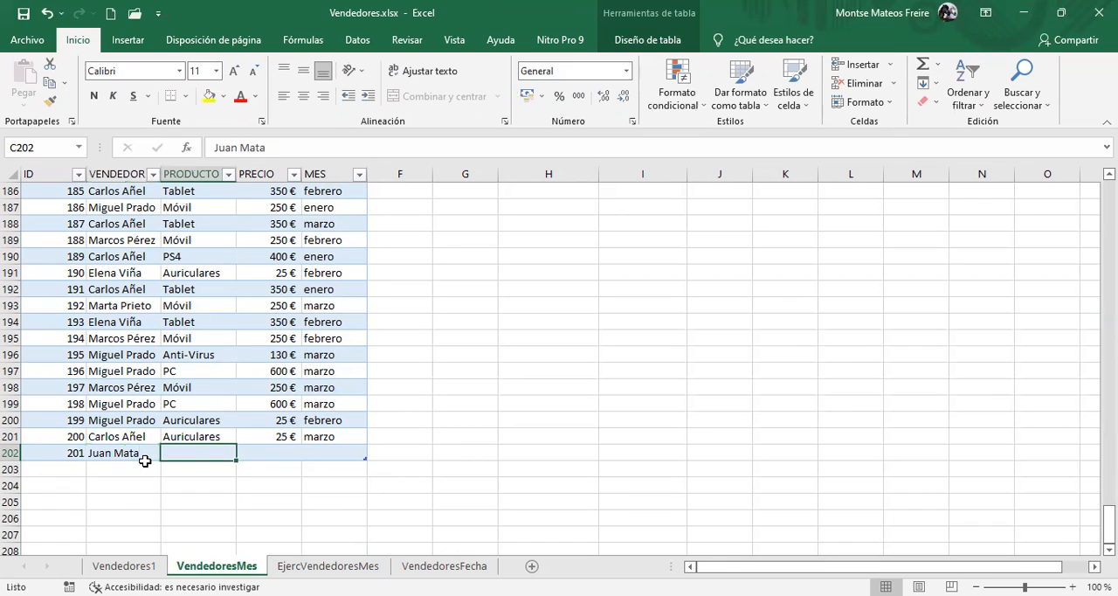
Complete the record in row 202 with product Tablet, price 350 and month marzo
{"action": "type", "text": "TAblet"}
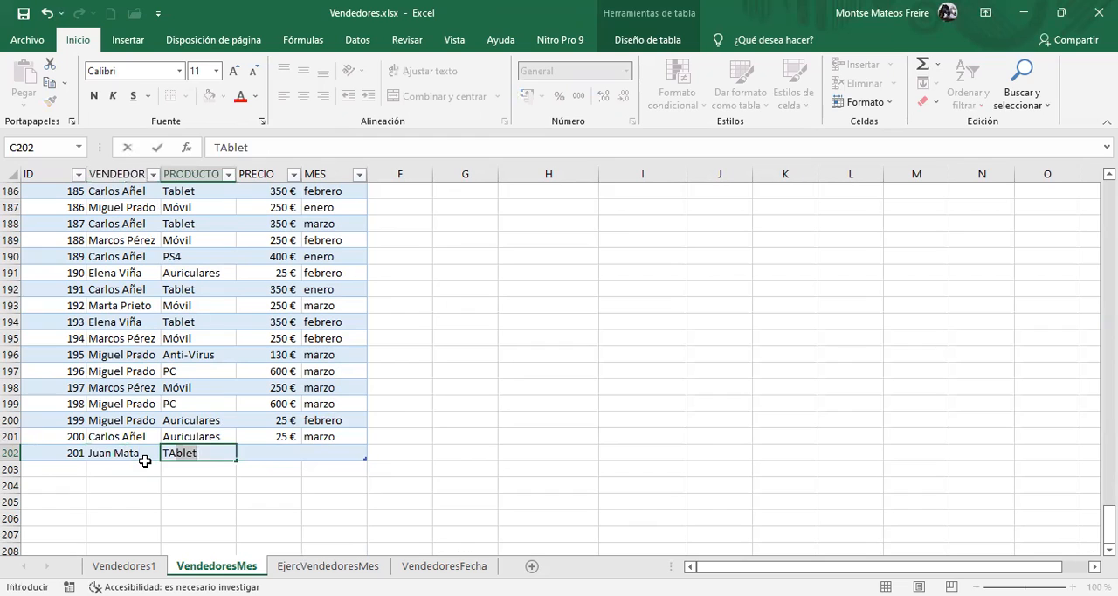
{"action": "key", "text": "BackSpace"}
{"action": "key", "text": "BackSpace"}
{"action": "key", "text": "BackSpace"}
{"action": "key", "text": "BackSpace"}
{"action": "key", "text": "BackSpace"}
{"action": "key", "text": "BackSpace"}
{"action": "type", "text": "T"}
{"action": "key", "text": "Tab"}
{"action": "type", "text": "350"}
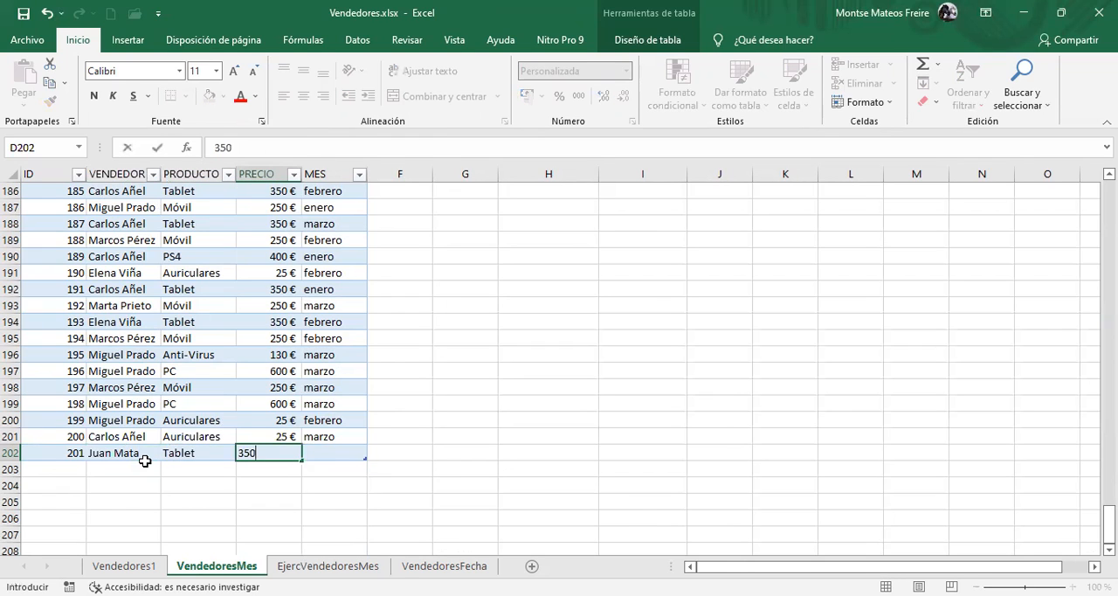
{"action": "key", "text": "Tab"}
{"action": "type", "text": "marzo"}
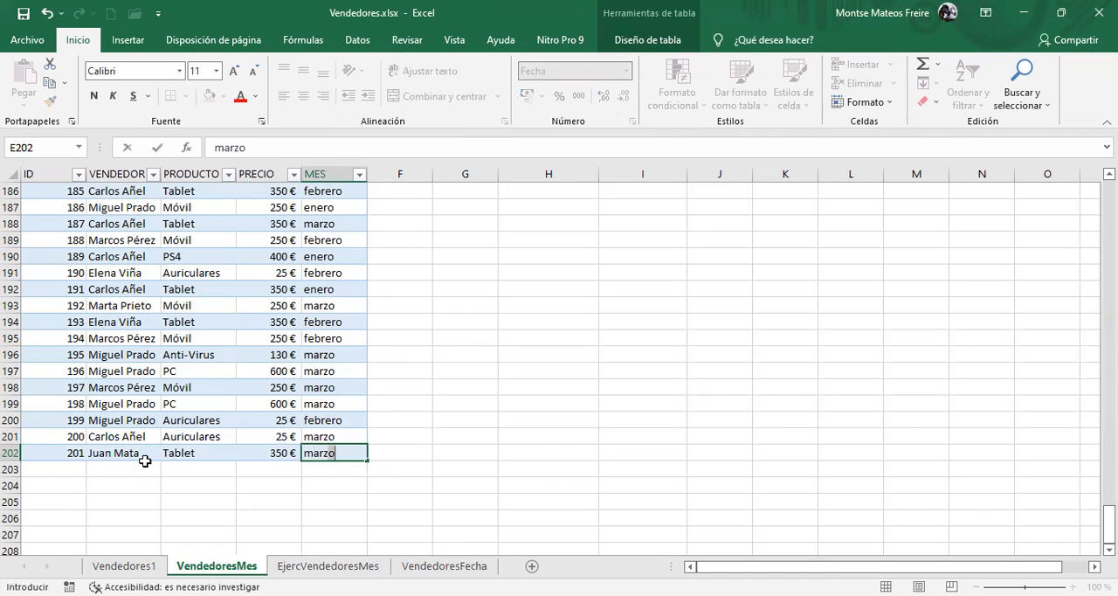
{"action": "key", "text": "Return"}
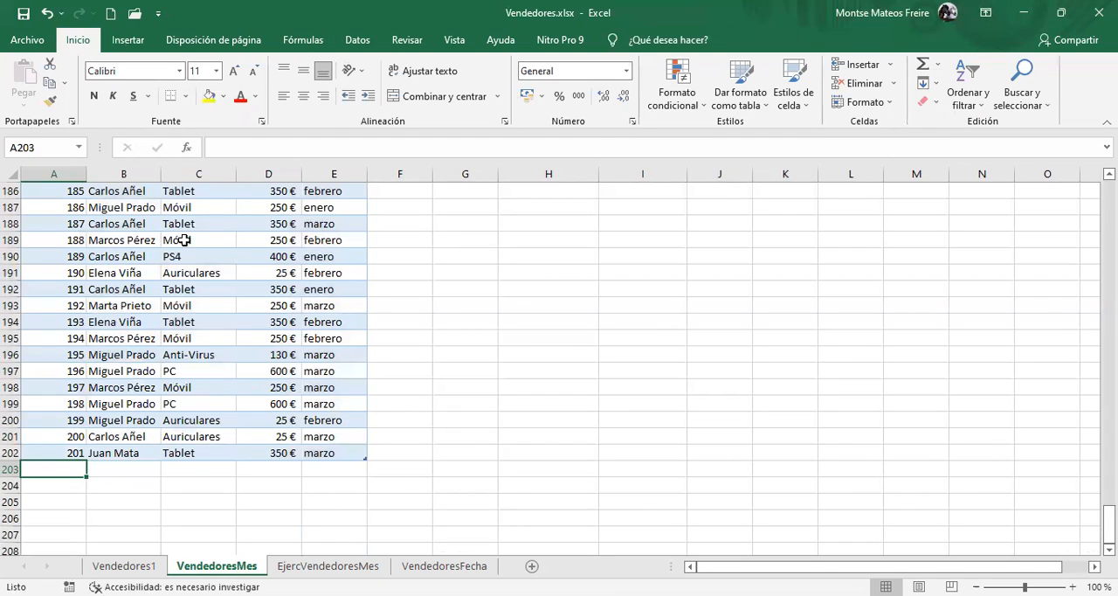
Refresh the vendor pivot table and inspect the row for the newly added vendor
{"action": "left_click", "coordinate": [179, 273]}
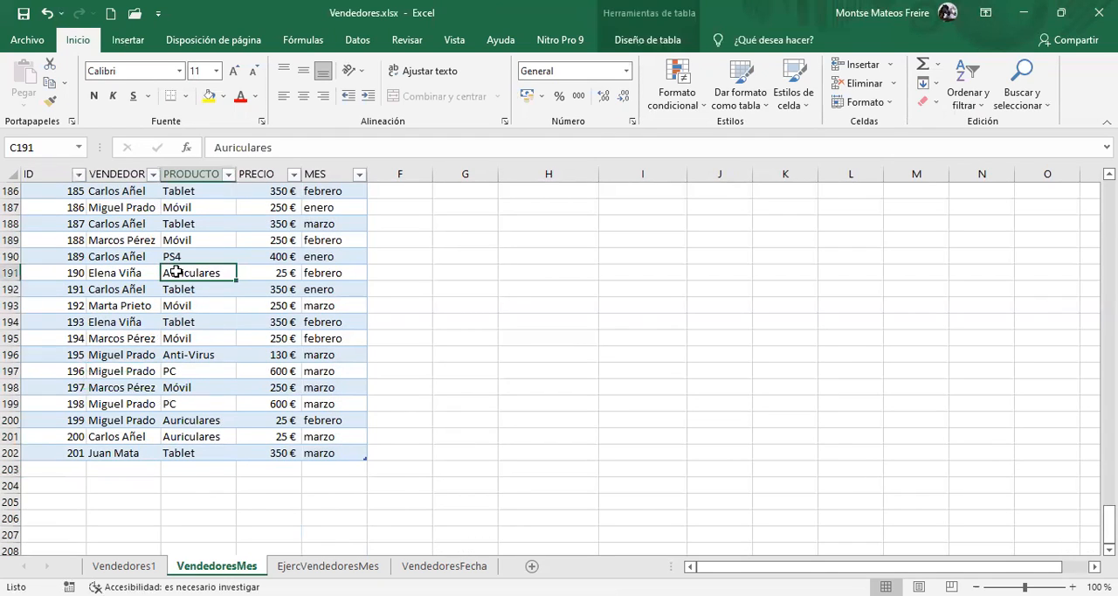
{"action": "key", "text": "ctrl+Home"}
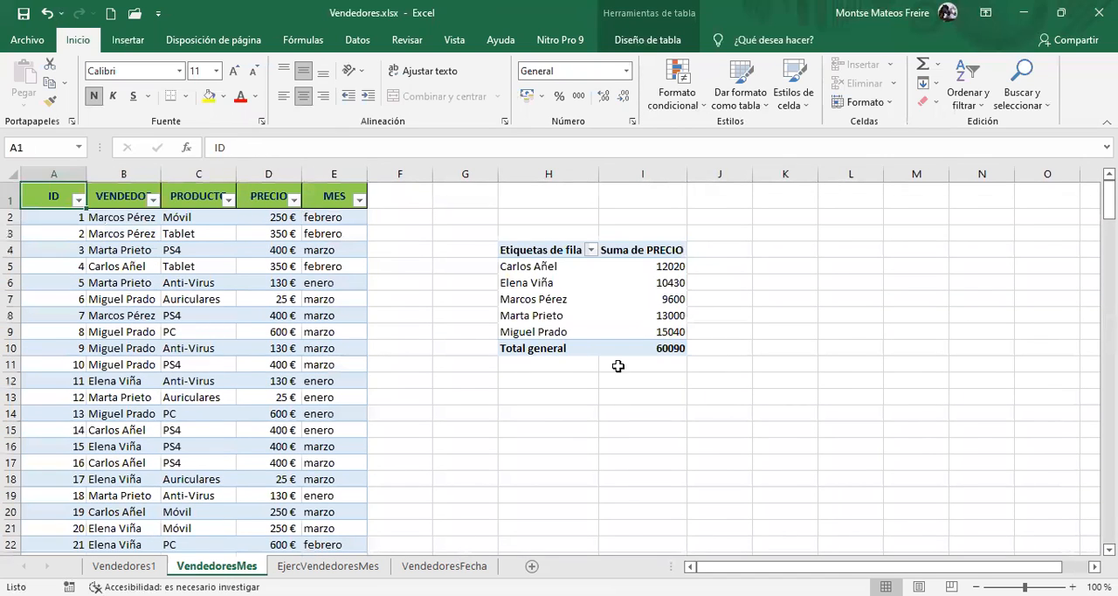
{"action": "left_click", "coordinate": [521, 272]}
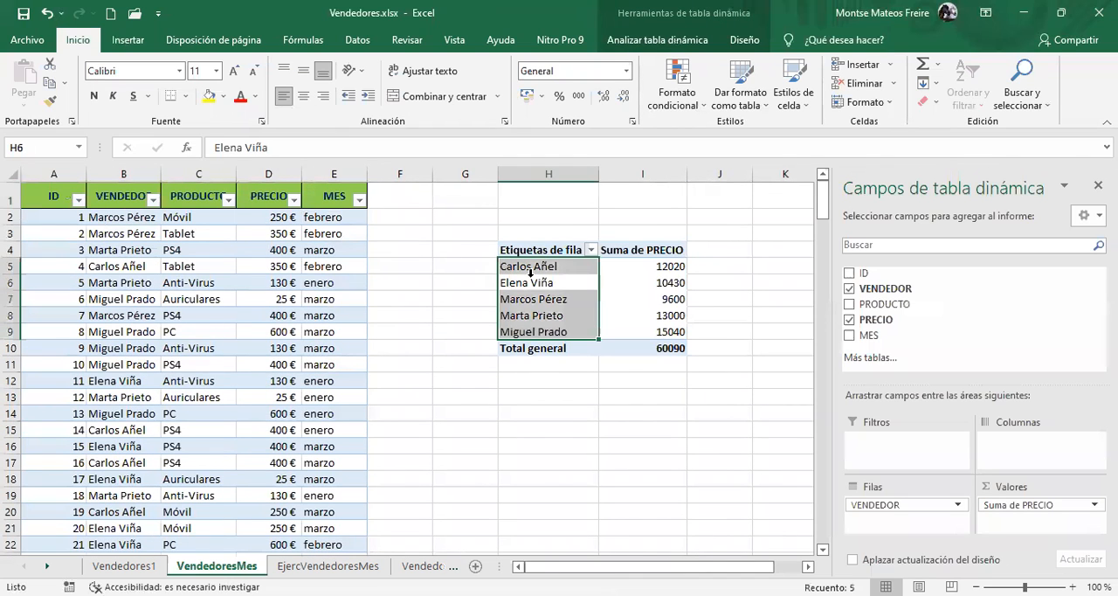
{"action": "right_click", "coordinate": [532, 275]}
{"action": "left_click", "coordinate": [545, 328]}
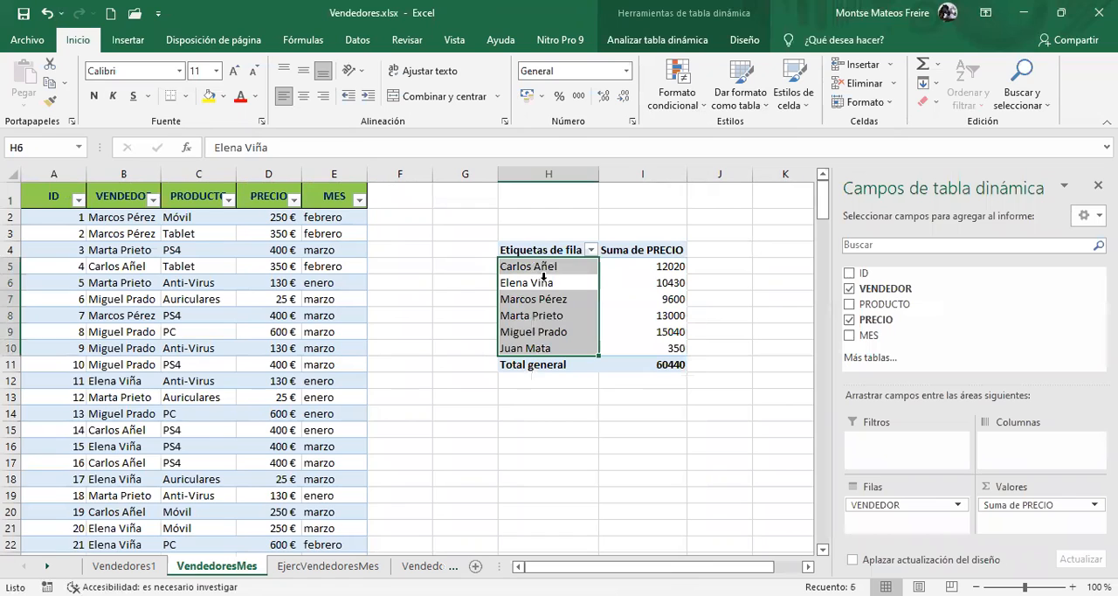
{"action": "left_click_drag", "start_coordinate": [516, 349], "coordinate": [655, 350]}
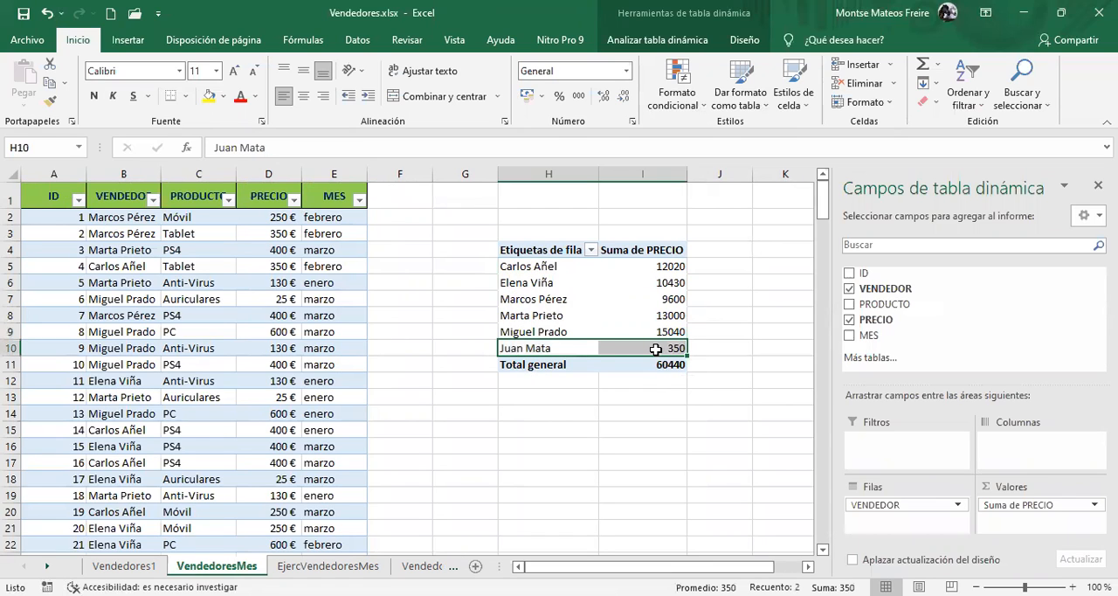
Remove the pivot table by deleting columns H and I
{"action": "mouse_move", "coordinate": [656, 349]}
{"action": "left_click", "coordinate": [572, 175]}
{"action": "left_click_drag", "start_coordinate": [571, 175], "coordinate": [630, 174]}
{"action": "right_click", "coordinate": [630, 175]}
{"action": "left_click", "coordinate": [680, 310]}
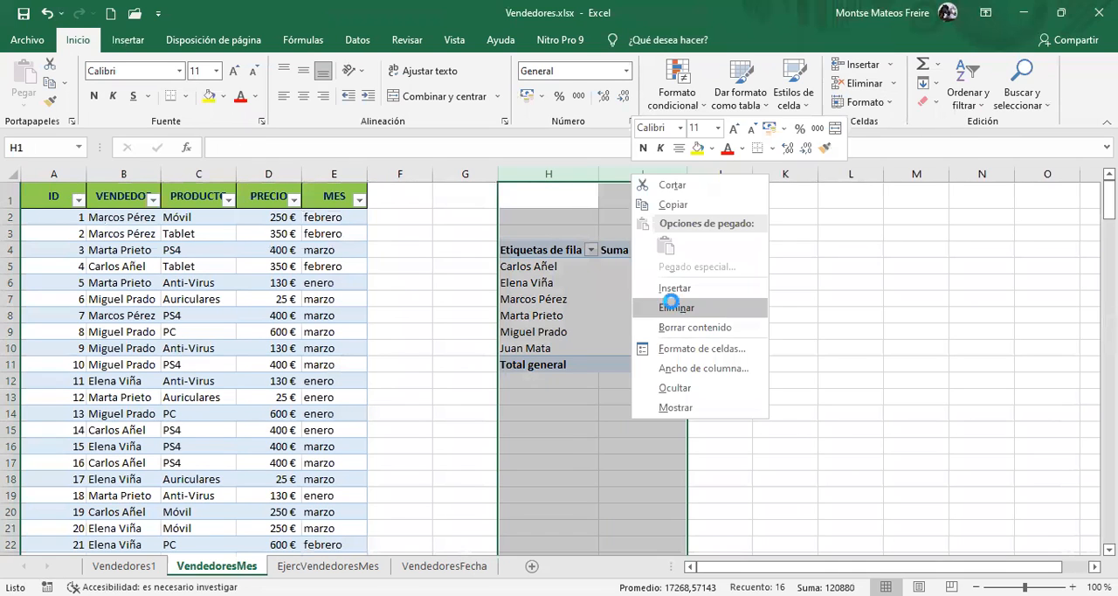
{"action": "left_click", "coordinate": [415, 197]}
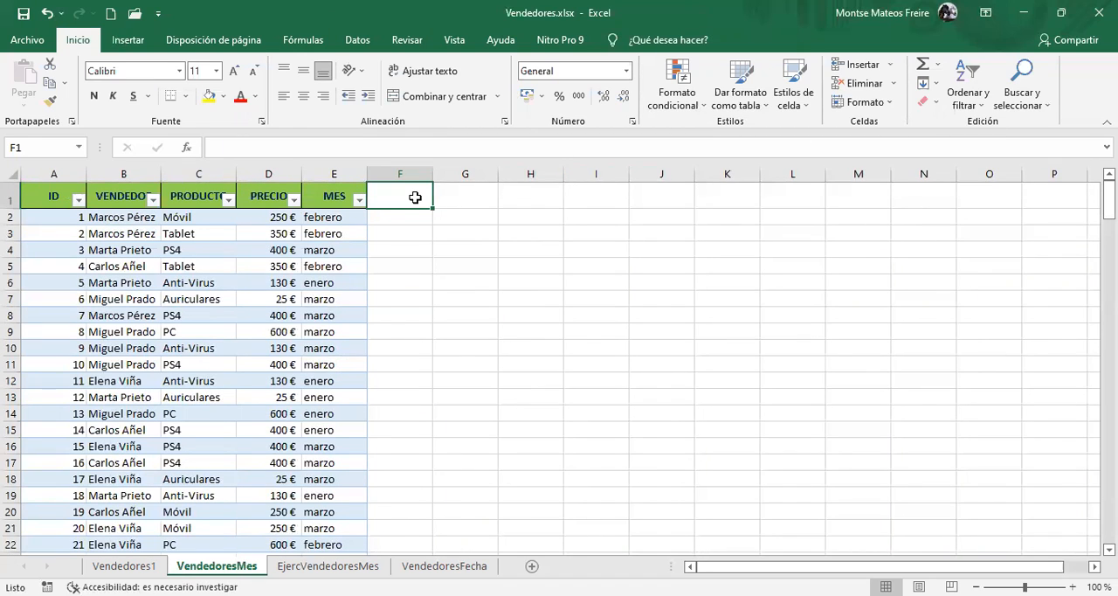
Add a new column to the table by entering the header COMISION in cell F1
{"action": "type", "text": "com"}
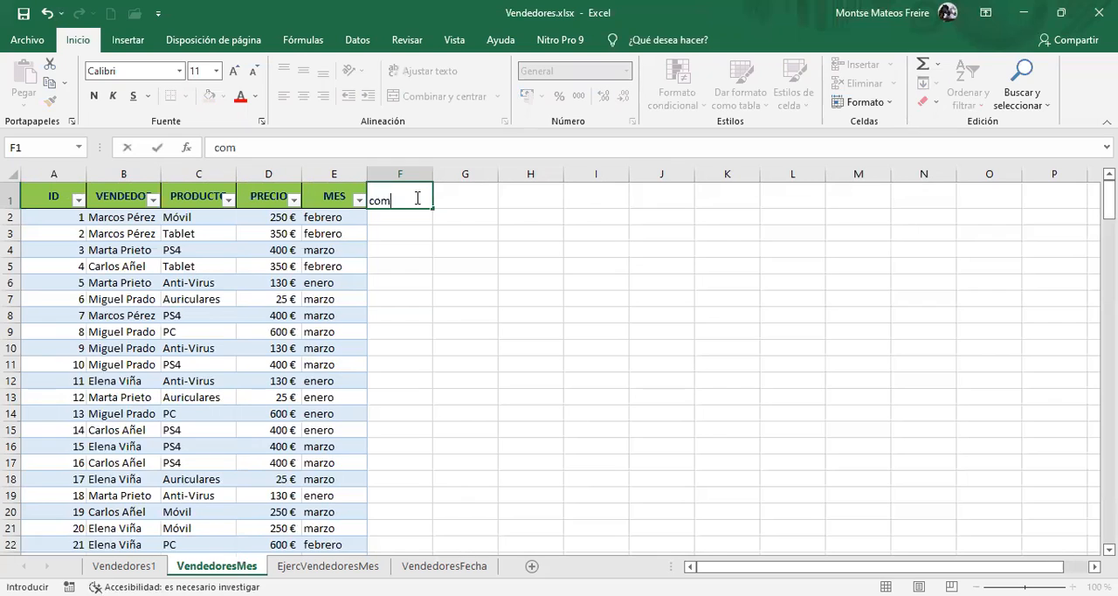
{"action": "key", "text": "BackSpace"}
{"action": "key", "text": "BackSpace"}
{"action": "key", "text": "BackSpace"}
{"action": "type", "text": "COMISION"}
{"action": "key", "text": "Return"}
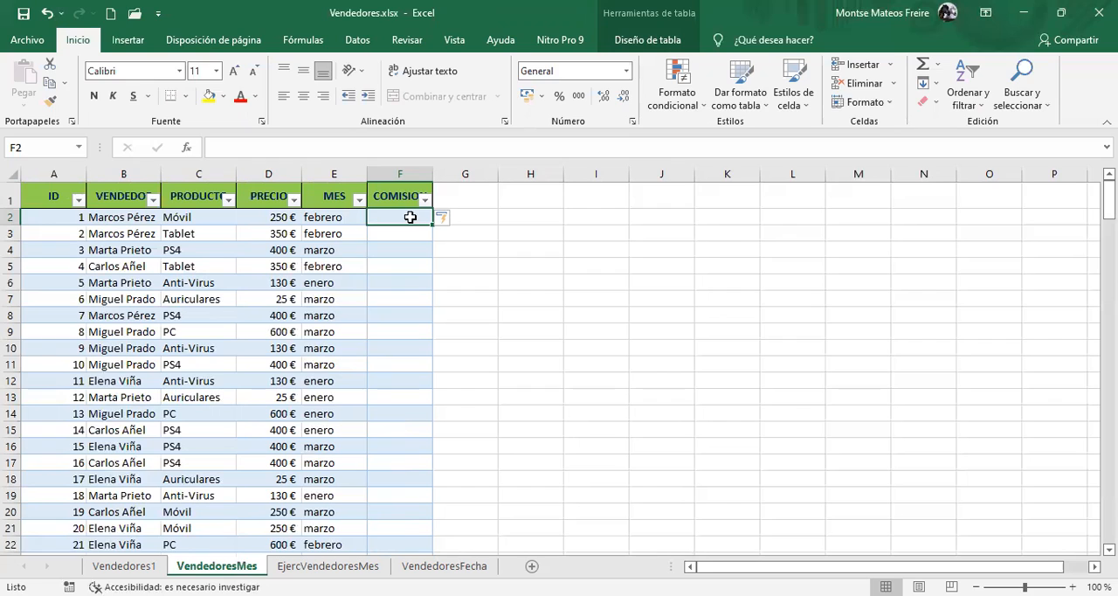
{"action": "type", "text": "="}
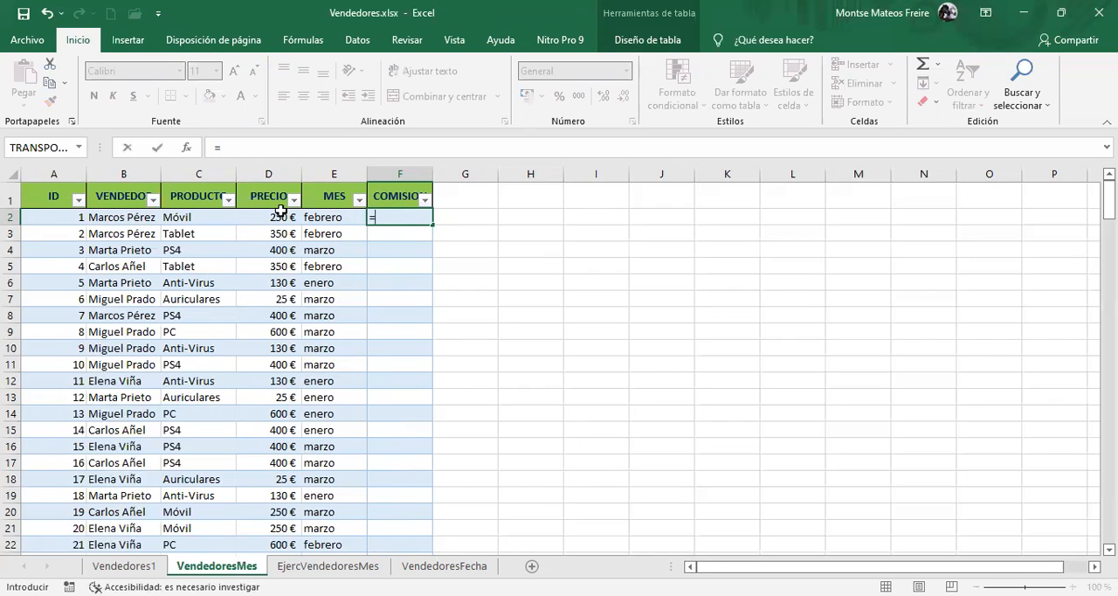
{"action": "left_click", "coordinate": [267, 217]}
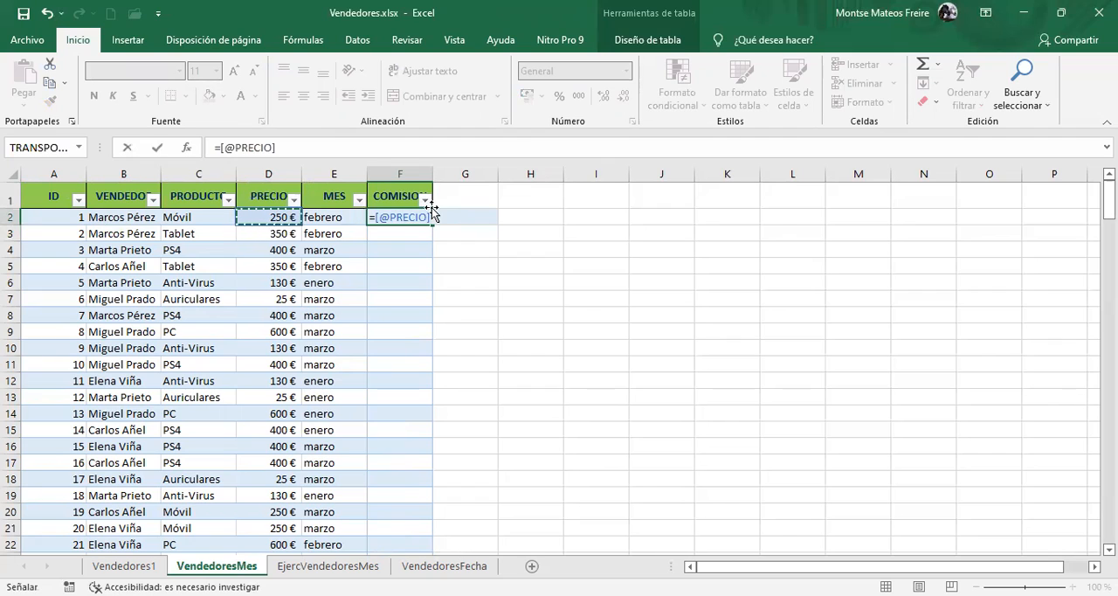
{"action": "type", "text": "*"}
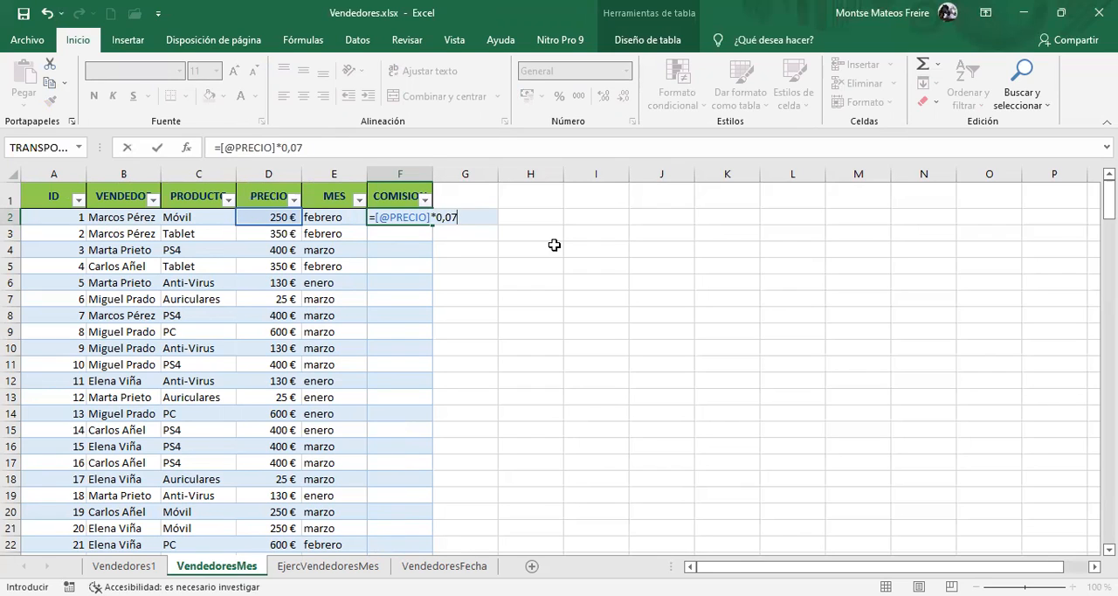
{"action": "type", "text": "0,07"}
{"action": "key", "text": "Return"}
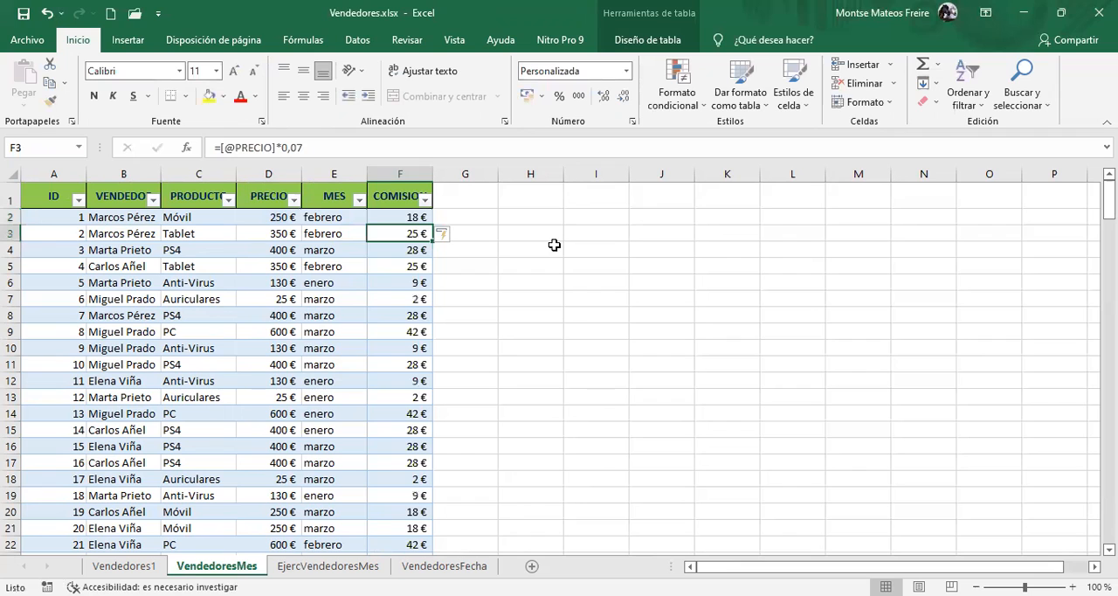
{"action": "scroll", "coordinate": [552, 248], "scroll_direction": "down", "scroll_amount": 19}
{"action": "scroll", "coordinate": [386, 390], "scroll_direction": "up", "scroll_amount": 19}
Apply the Contabilidad number format in euros to the whole COMISION column
{"action": "left_click", "coordinate": [387, 175]}
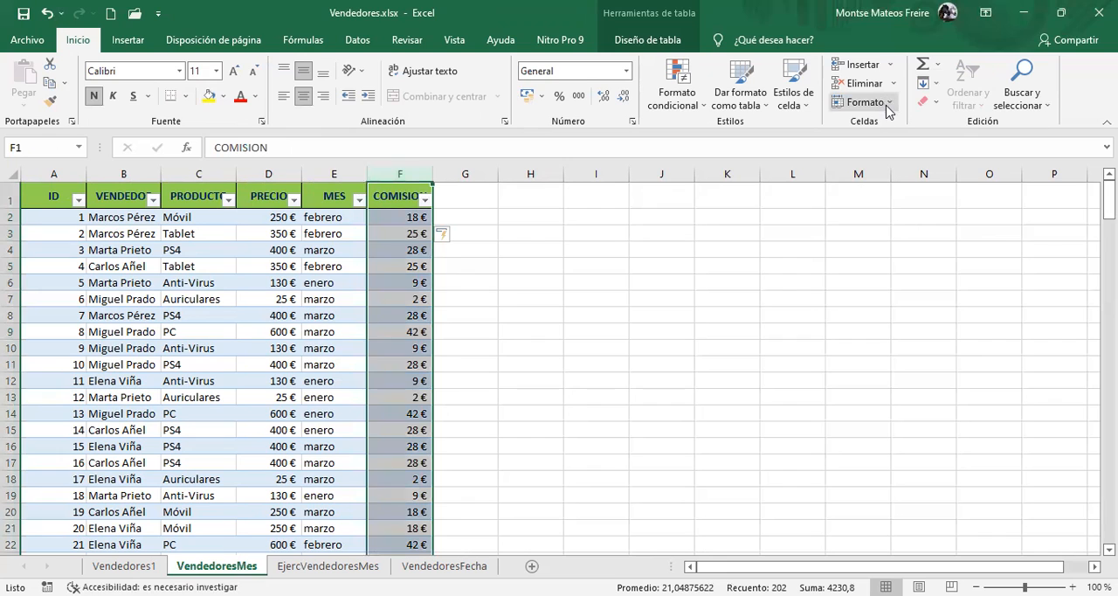
{"action": "left_click", "coordinate": [528, 98]}
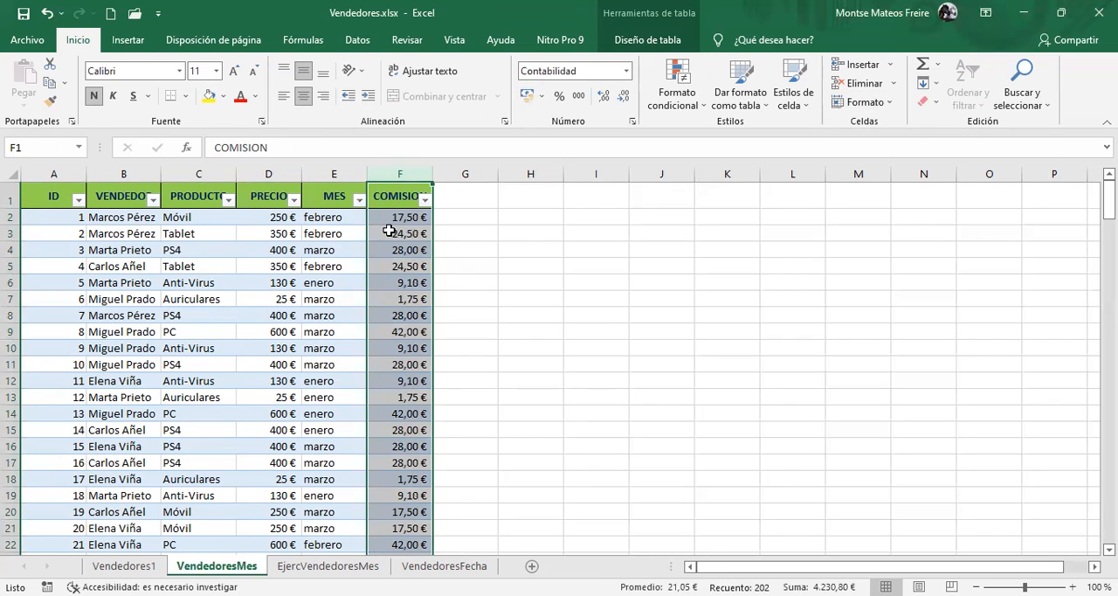
{"action": "left_click", "coordinate": [393, 233]}
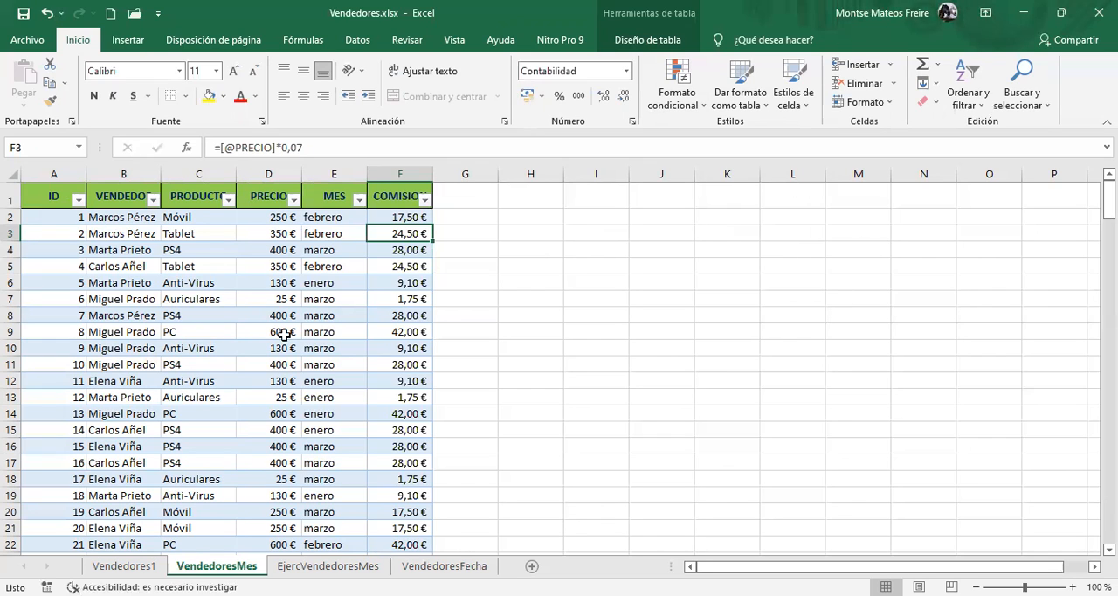
Select all the data of Tabla1 and open the recommended pivot tables for it
{"action": "left_click", "coordinate": [335, 252]}
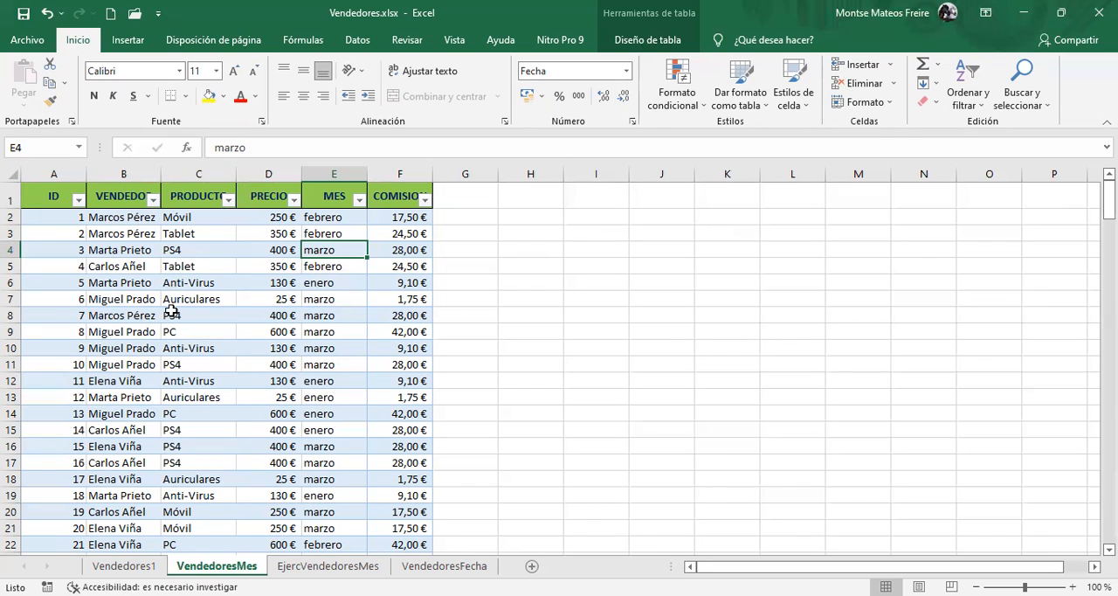
{"action": "left_click", "coordinate": [171, 268]}
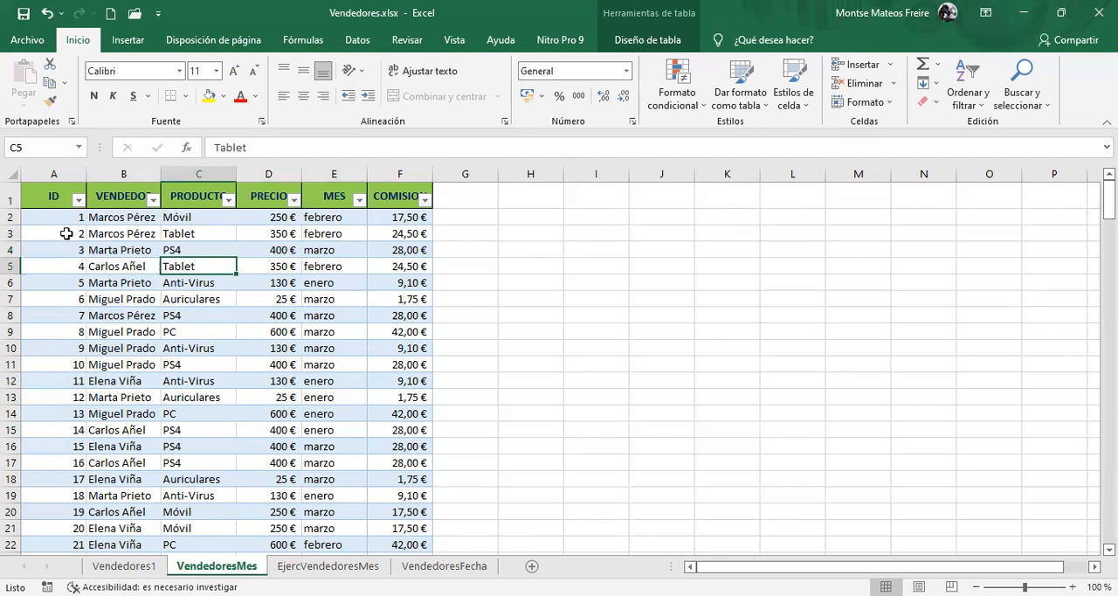
{"action": "left_click", "coordinate": [49, 193]}
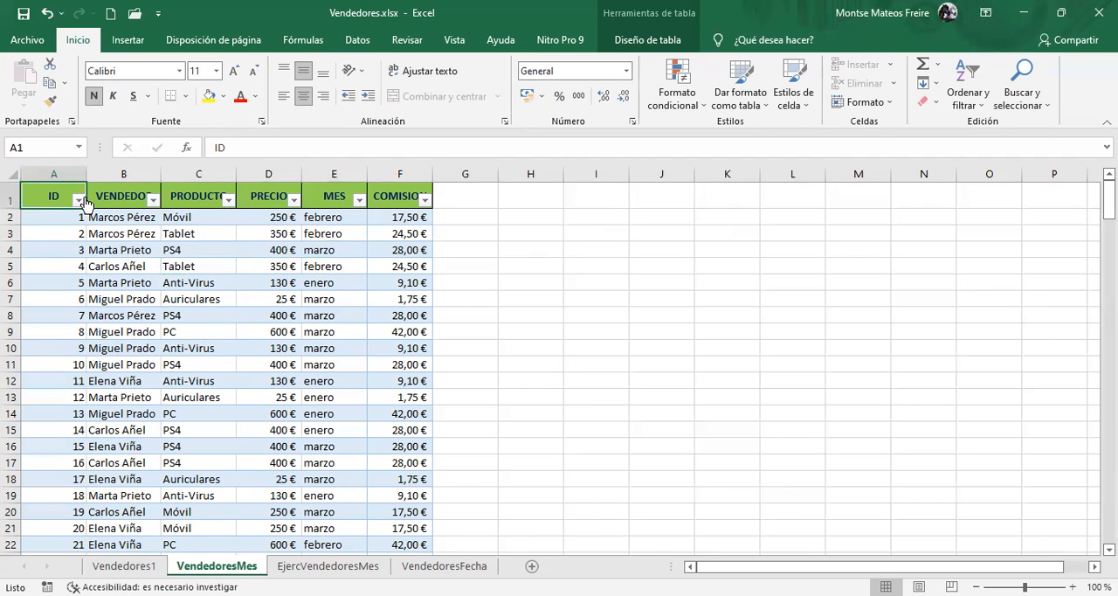
{"action": "left_click", "coordinate": [80, 147]}
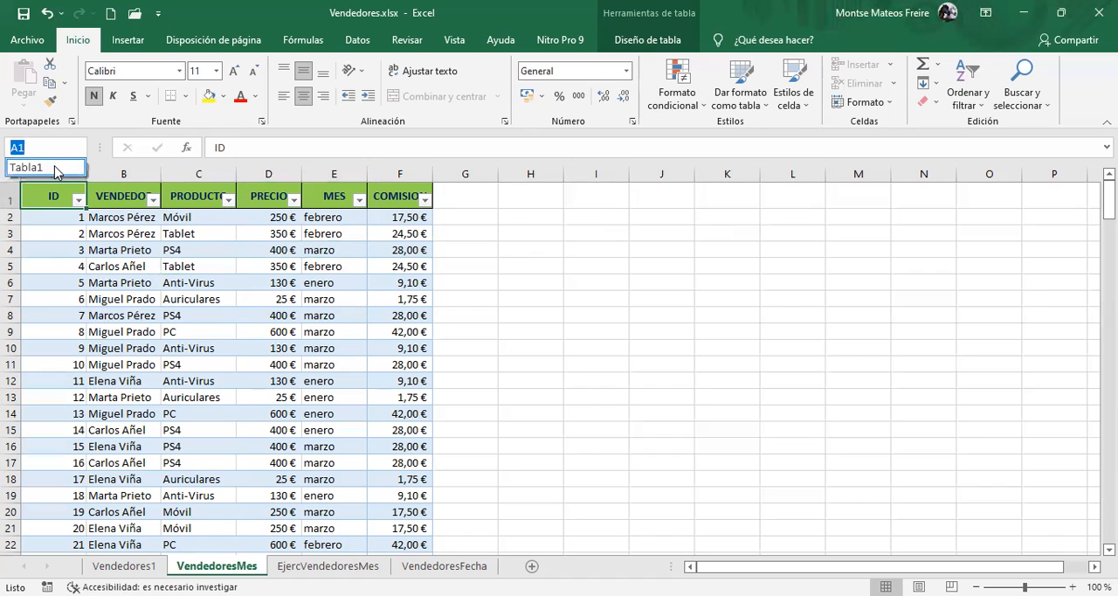
{"action": "left_click", "coordinate": [54, 167]}
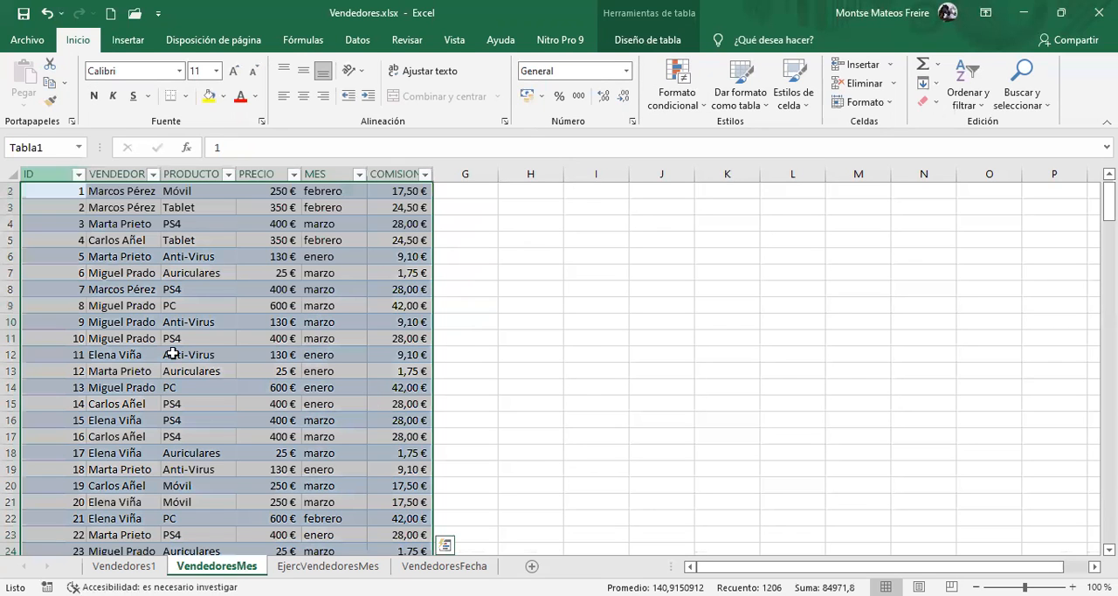
{"action": "left_click", "coordinate": [127, 40]}
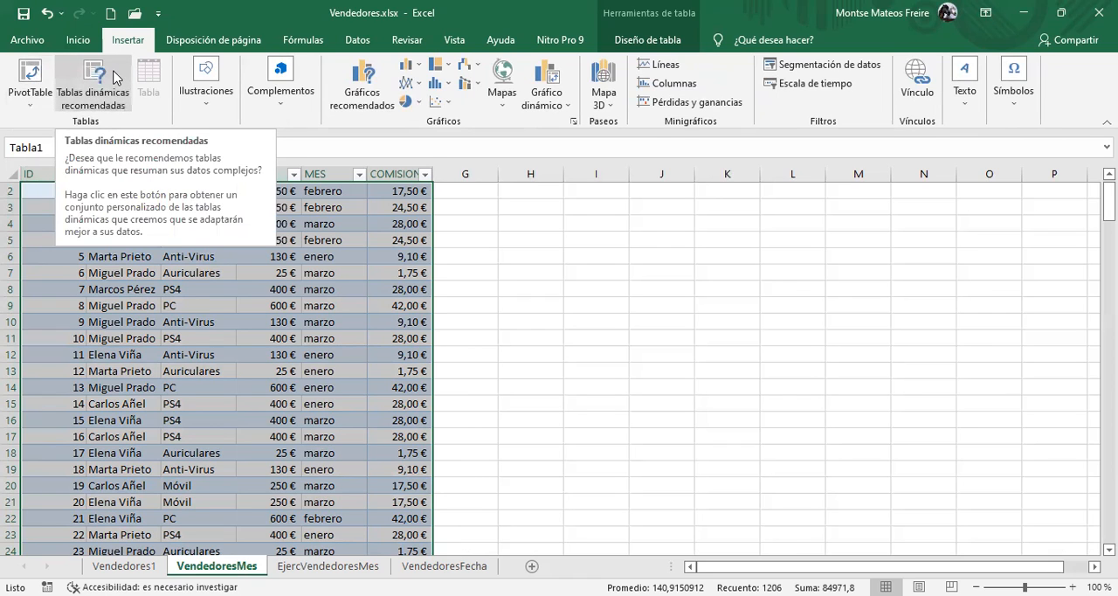
{"action": "left_click", "coordinate": [103, 86]}
{"action": "left_click", "coordinate": [102, 84]}
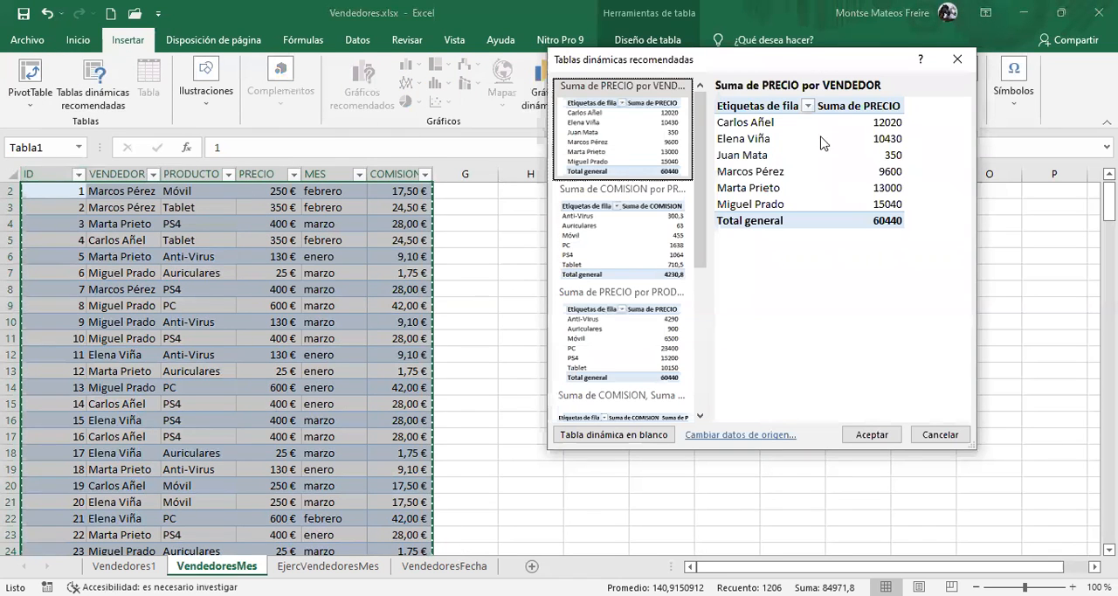
{"action": "left_click_drag", "start_coordinate": [706, 64], "coordinate": [564, 75]}
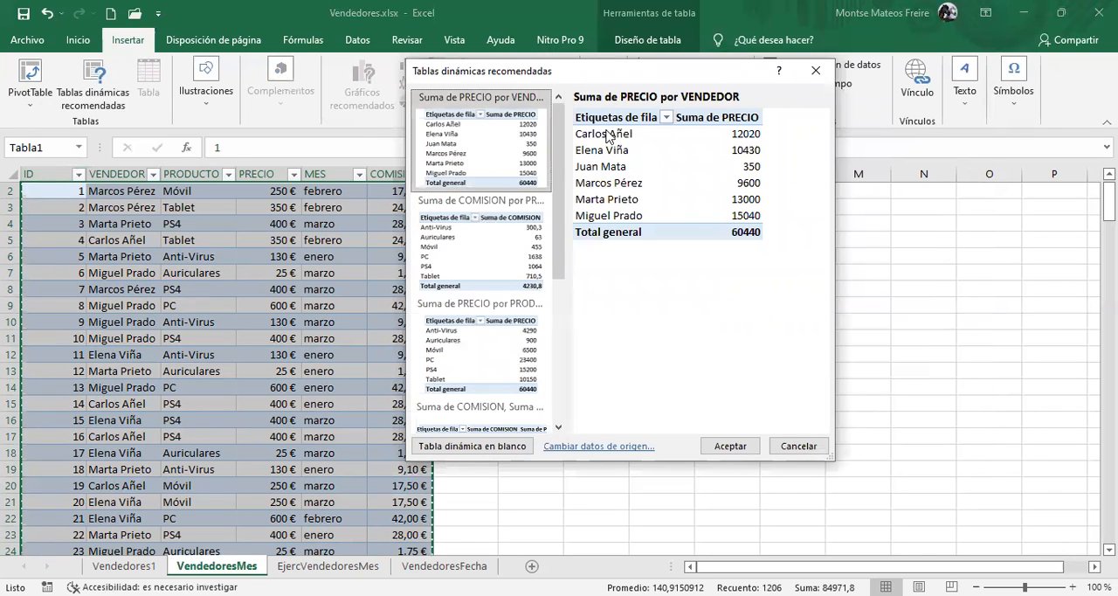
Preview the suggestions Suma de COMISION por PRODUCTO, Suma de PRECIO por PRODUCTO and Cuenta de ID por PRODUCTO
{"action": "left_click", "coordinate": [479, 260]}
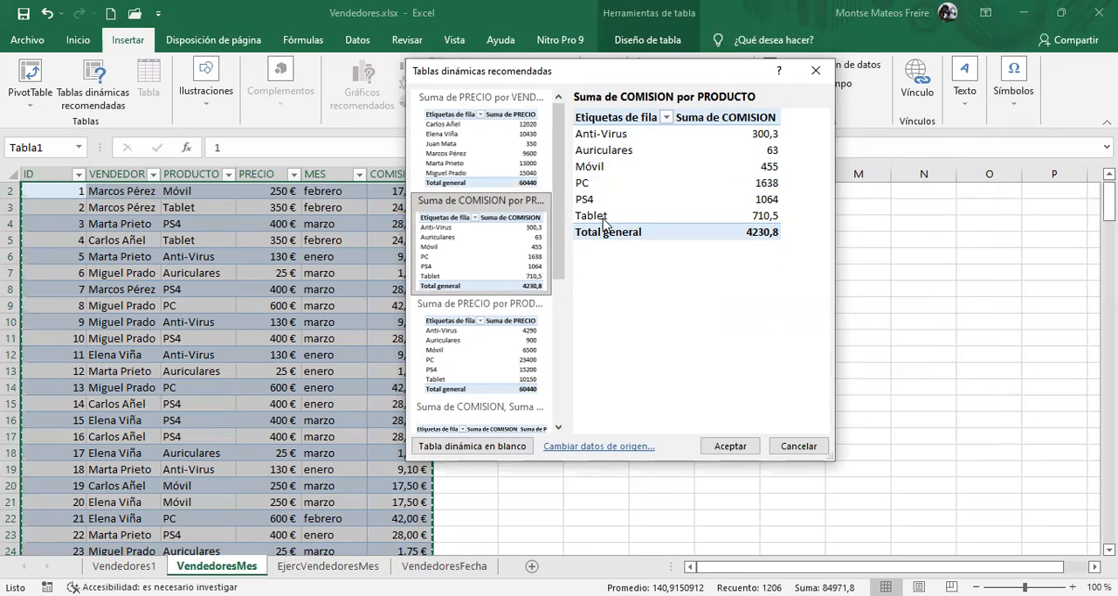
{"action": "left_click", "coordinate": [454, 339]}
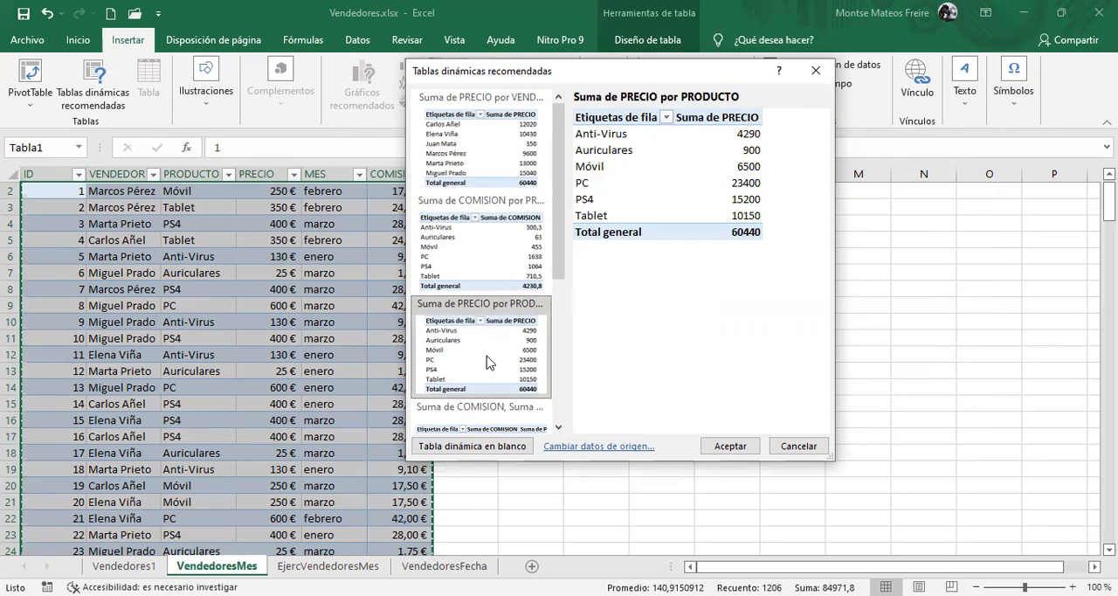
{"action": "scroll", "coordinate": [486, 358], "scroll_direction": "down", "scroll_amount": 3}
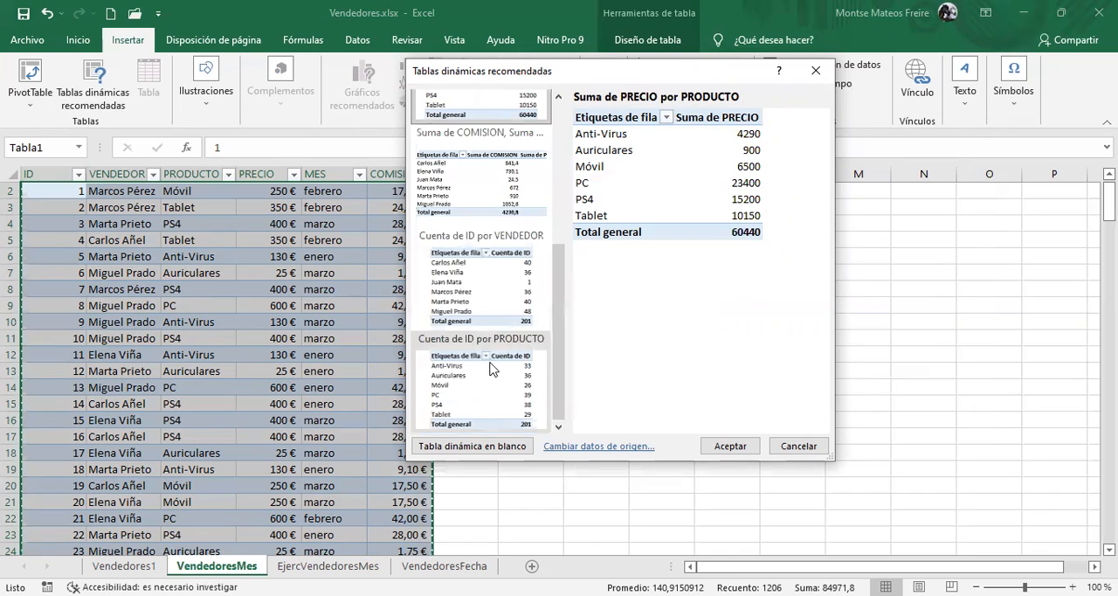
{"action": "left_click", "coordinate": [491, 368]}
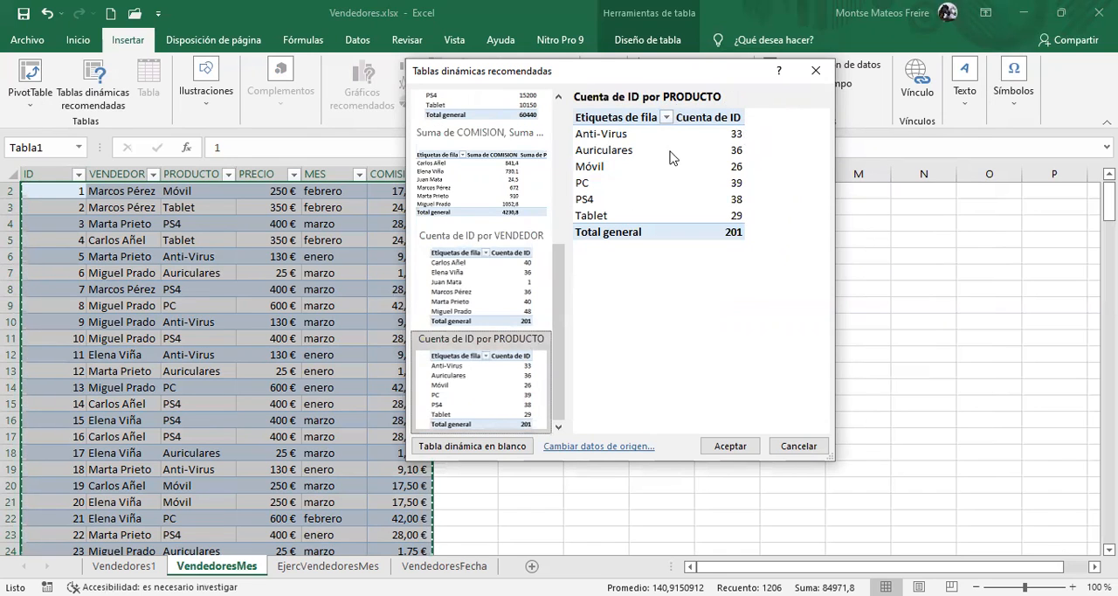
{"action": "scroll", "coordinate": [477, 168], "scroll_direction": "up", "scroll_amount": 3}
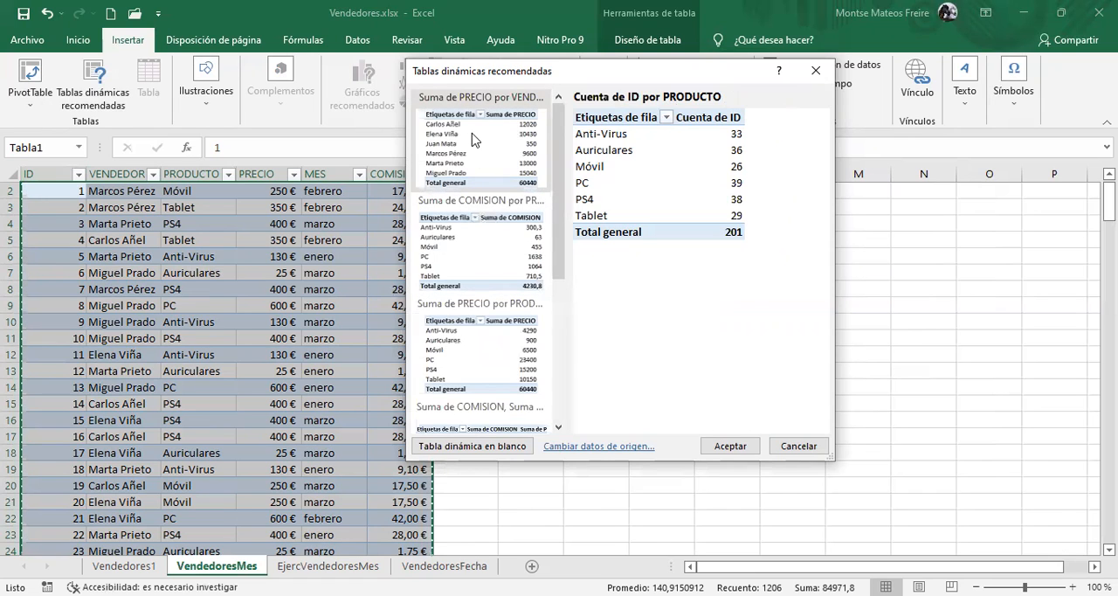
Insert the recommended pivot table Suma de PRECIO por VENDEDOR on a new sheet
{"action": "left_click", "coordinate": [473, 140]}
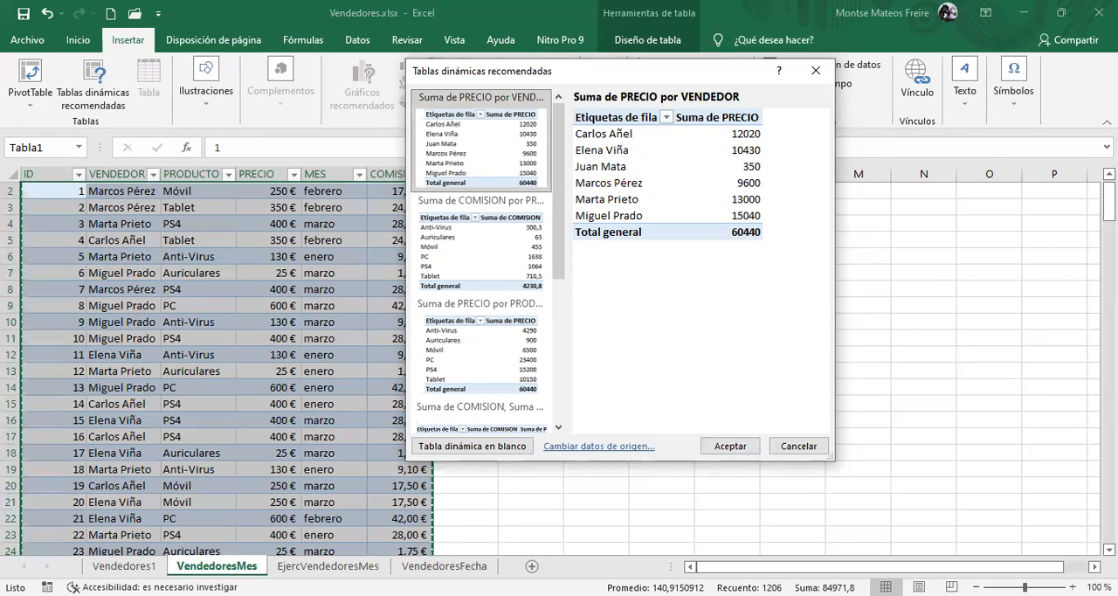
{"action": "left_click", "coordinate": [732, 446]}
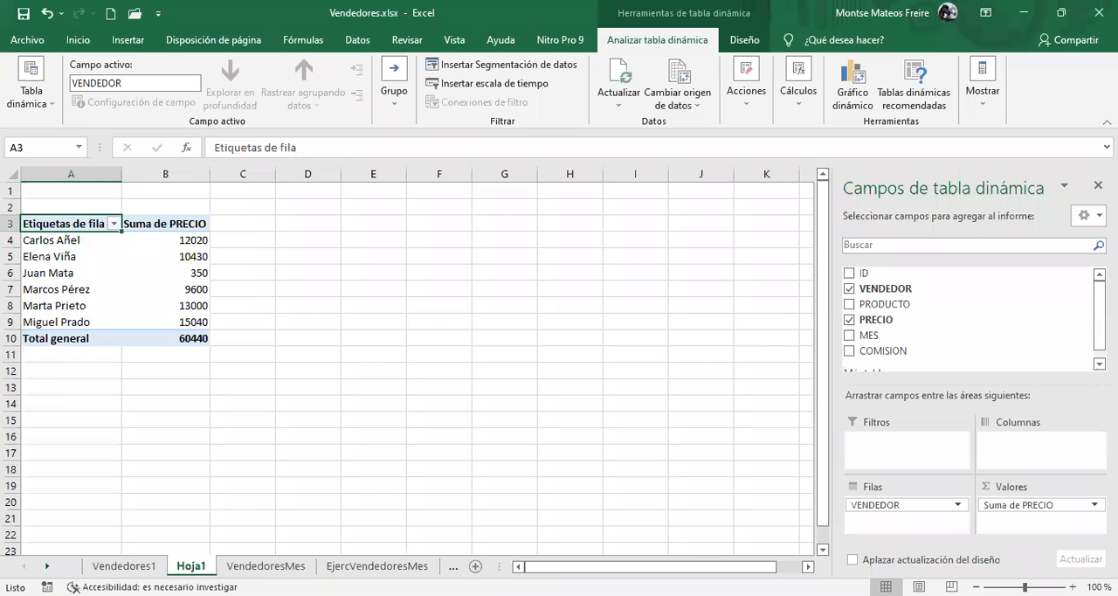
{"action": "left_click", "coordinate": [41, 241]}
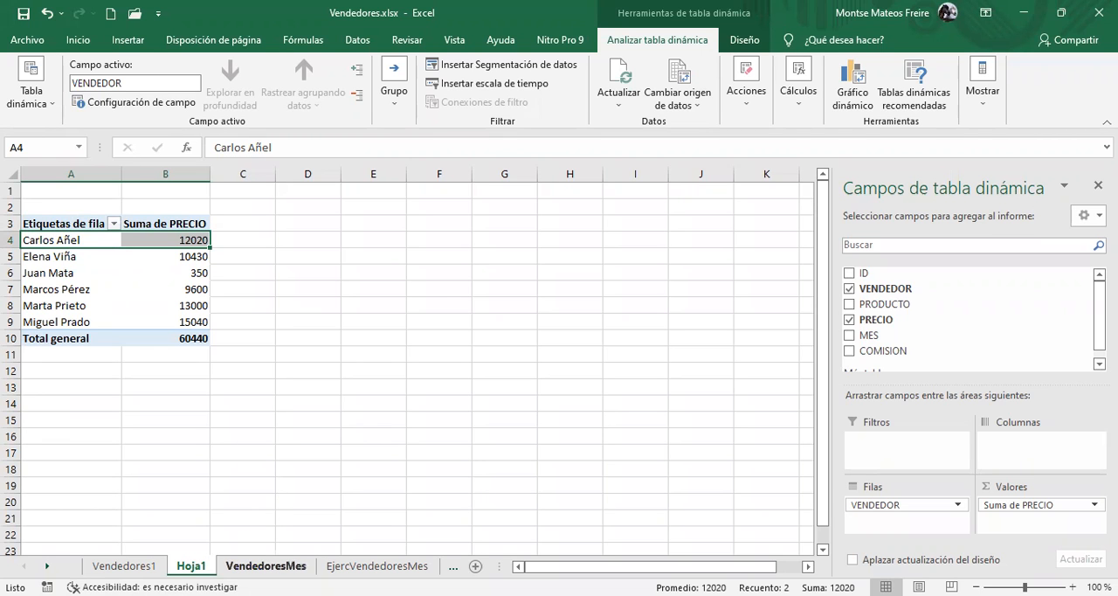
Create an empty pivot table from Tabla1 on the VendedoresMes sheet, placing it on a new worksheet
{"action": "left_click", "coordinate": [265, 565]}
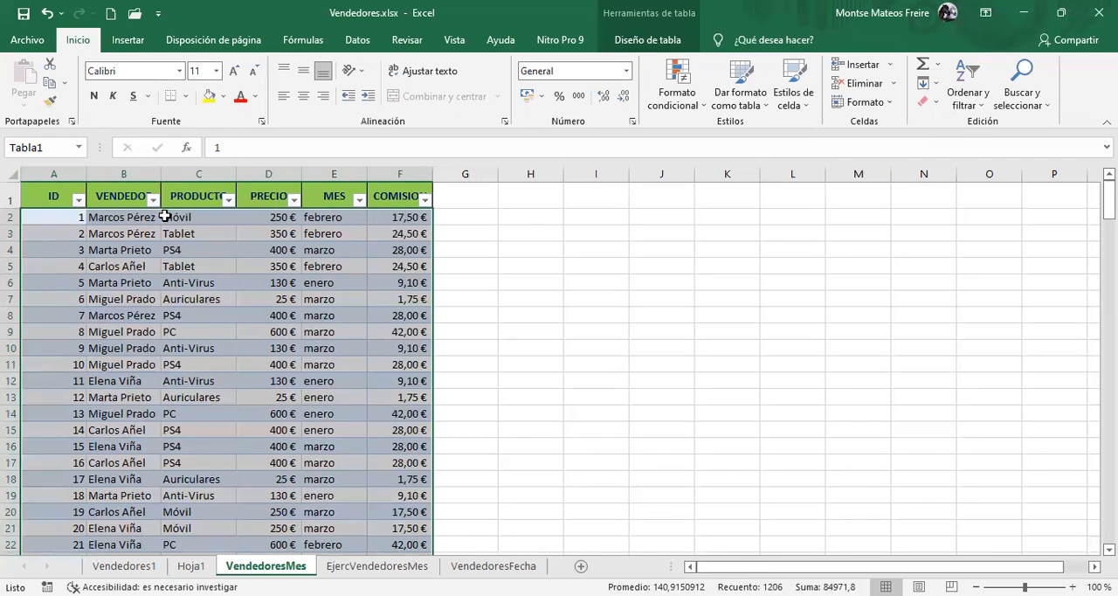
{"action": "left_click", "coordinate": [130, 40]}
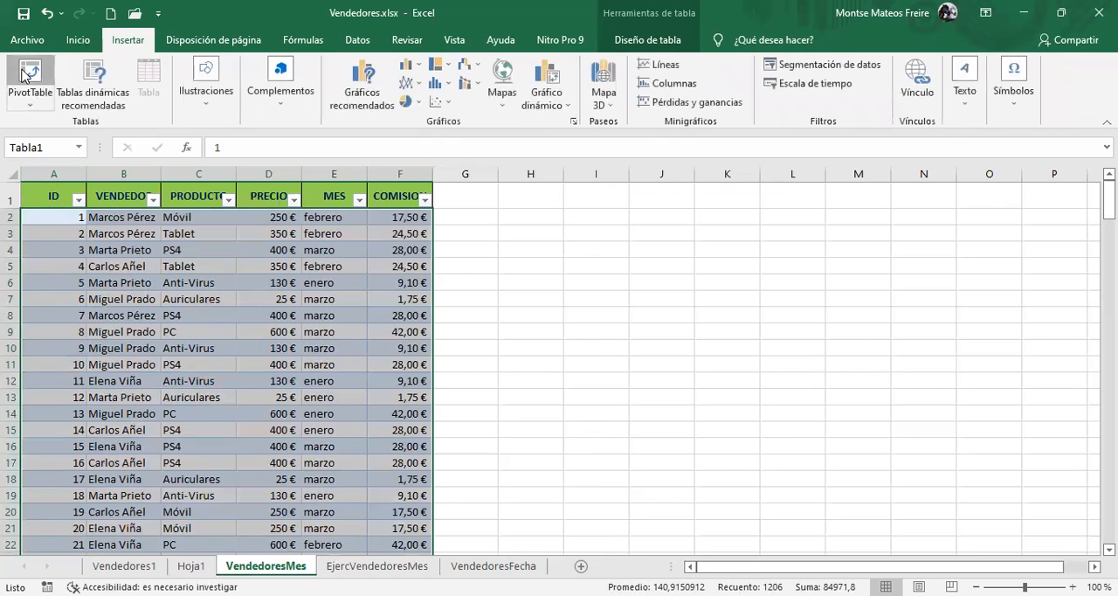
{"action": "left_click", "coordinate": [24, 76]}
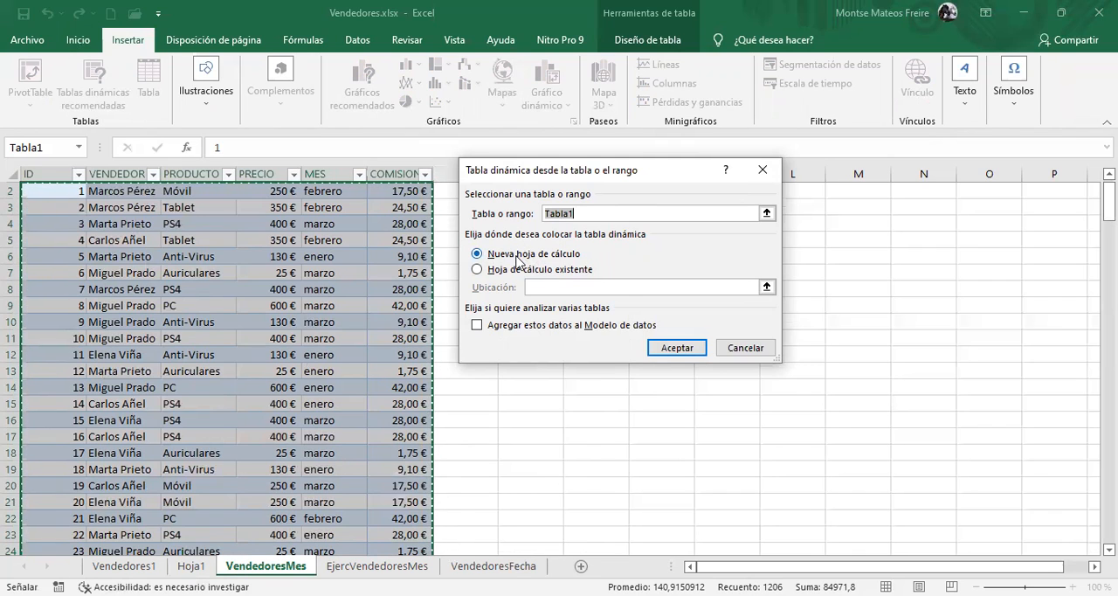
{"action": "left_click", "coordinate": [697, 349]}
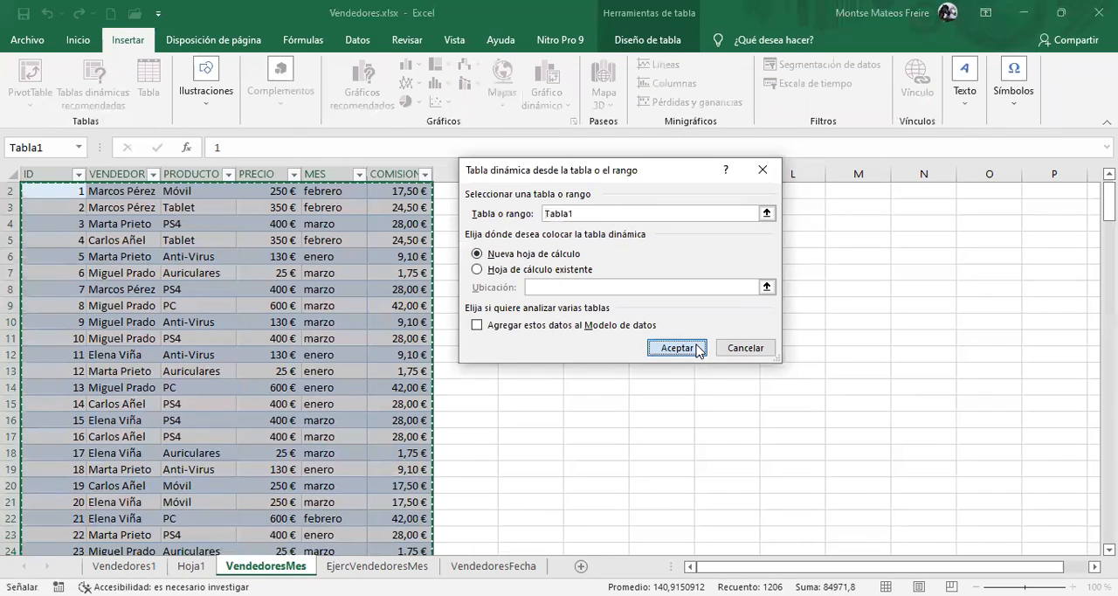
{"action": "left_click", "coordinate": [696, 346]}
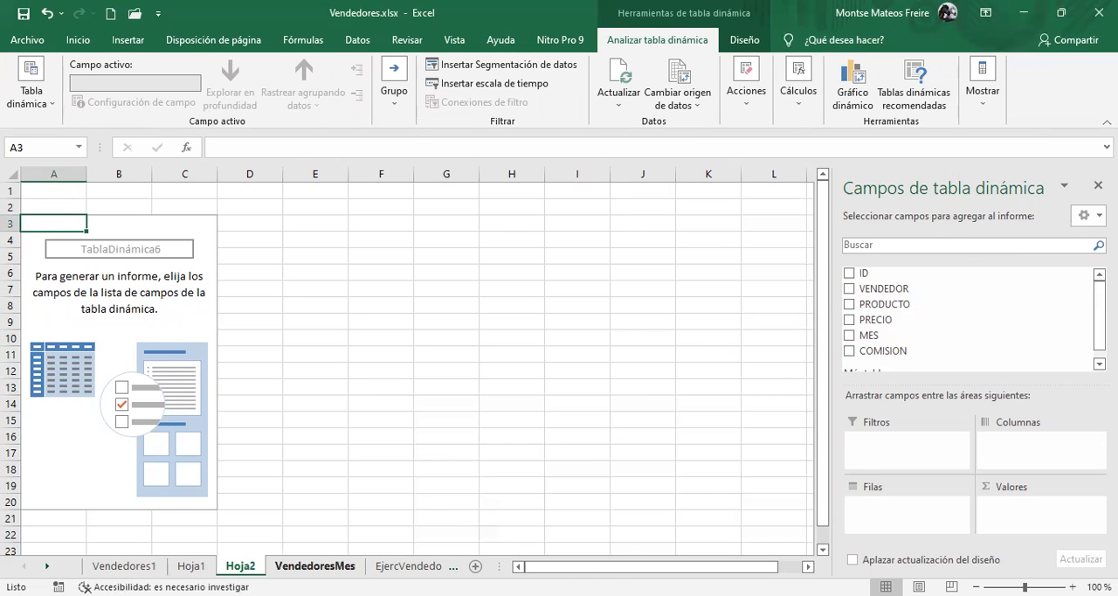
{"action": "left_click", "coordinate": [314, 565]}
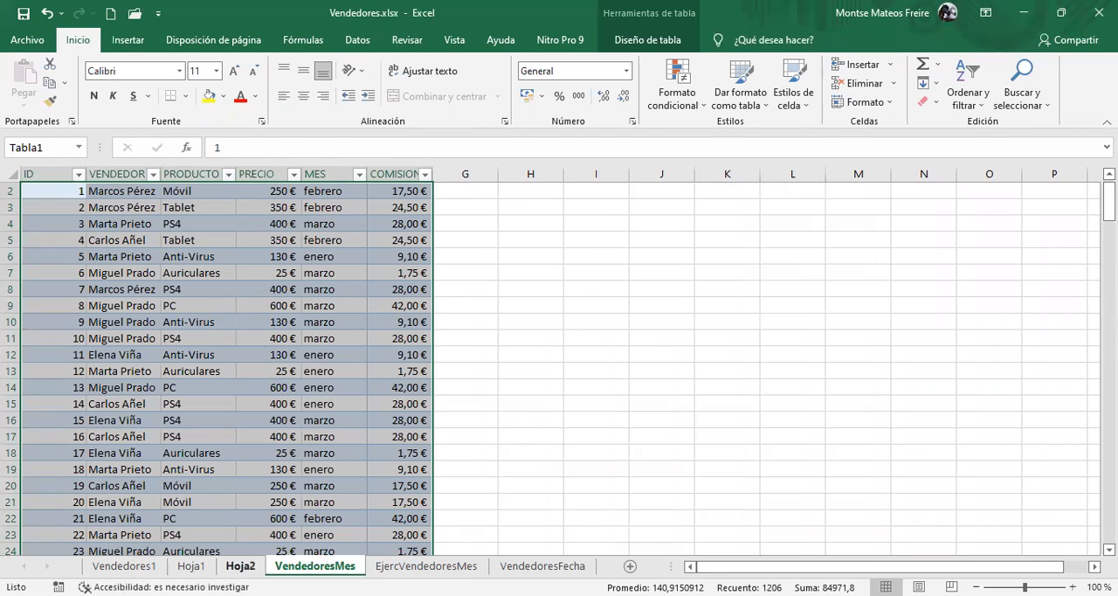
{"action": "left_click", "coordinate": [241, 566]}
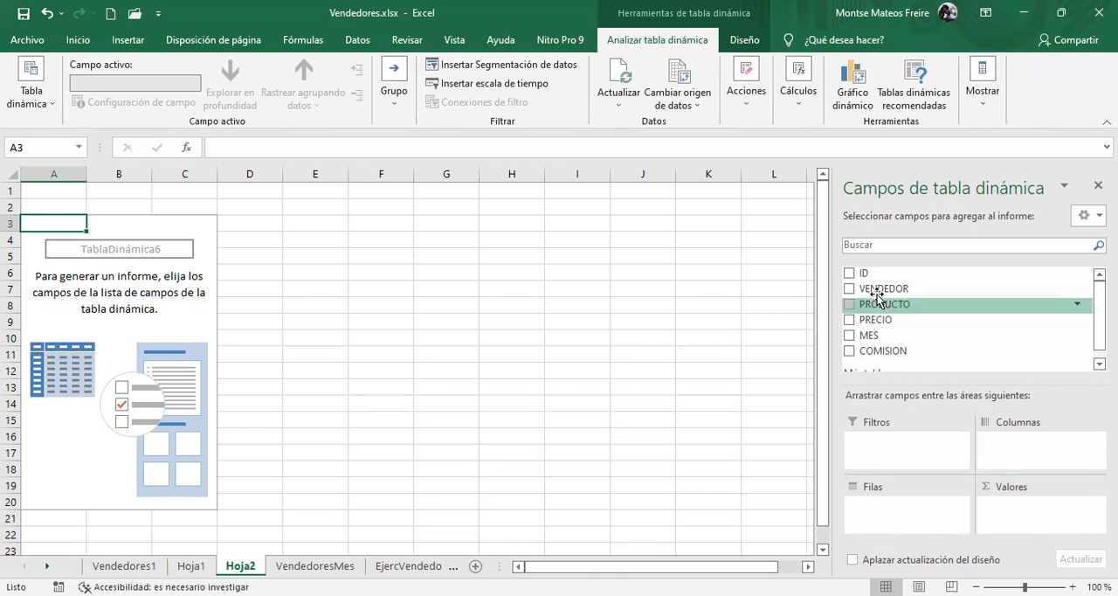
Lay out the empty pivot table with VENDEDOR as rows and PRODUCTO as columns
{"action": "left_click_drag", "start_coordinate": [878, 289], "coordinate": [895, 511]}
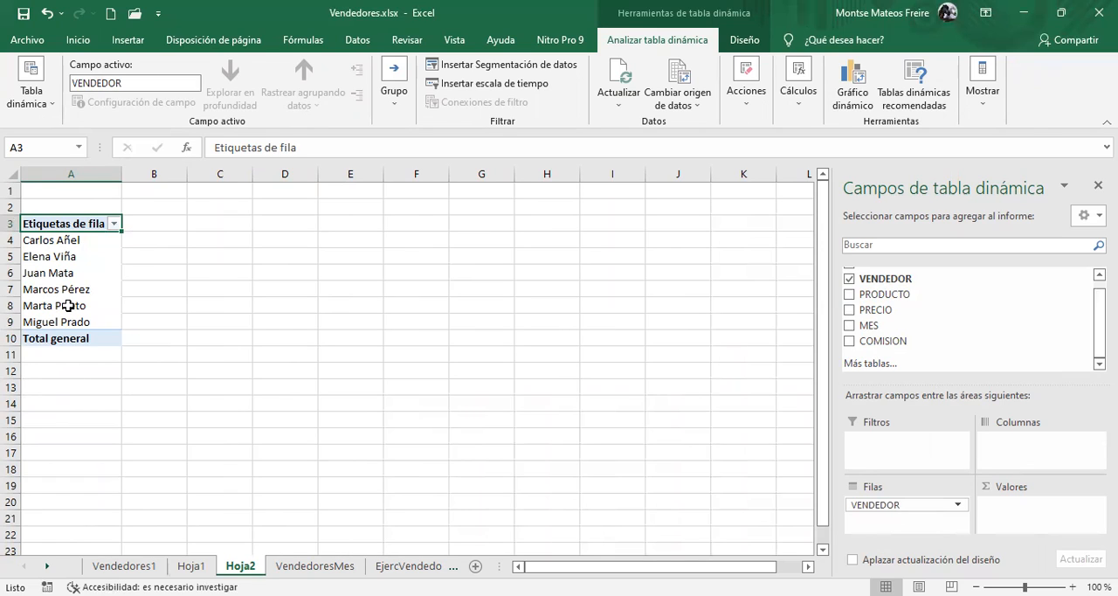
{"action": "mouse_move", "coordinate": [68, 305]}
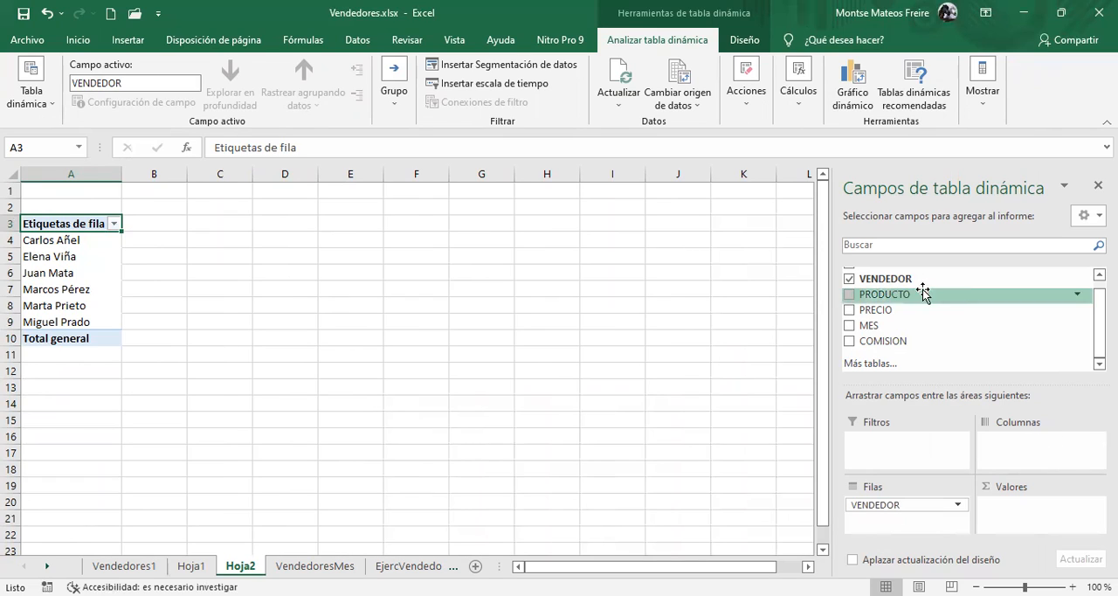
{"action": "left_click_drag", "start_coordinate": [918, 294], "coordinate": [923, 307]}
{"action": "left_click_drag", "start_coordinate": [1007, 419], "coordinate": [990, 441]}
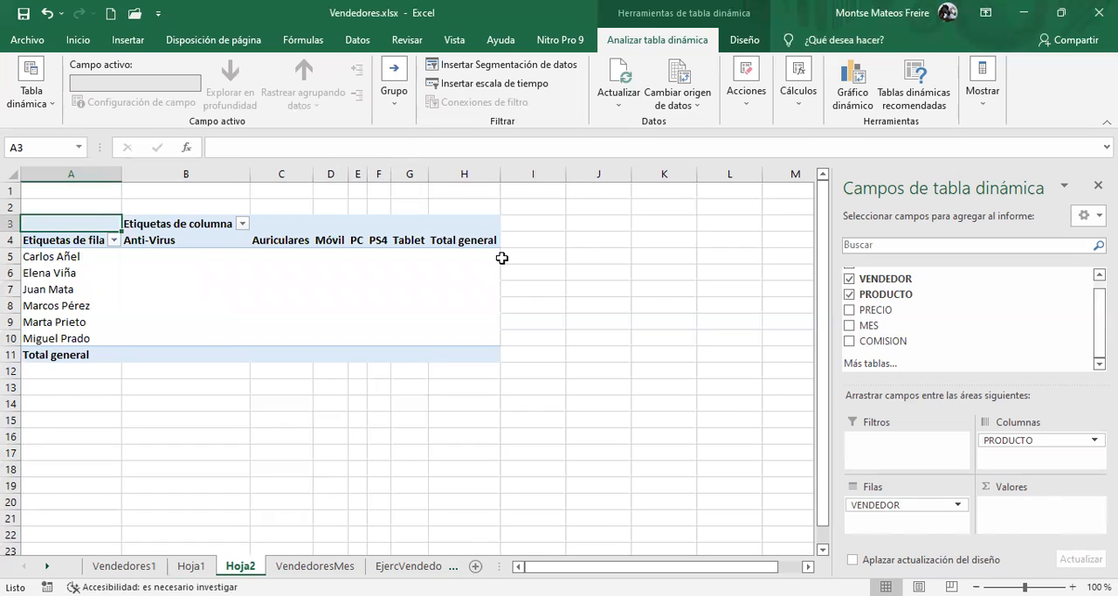
Fill the vendor-by-product cells of the pivot table by adding PRECIO as the values field, summarised as a sum
{"action": "left_click", "coordinate": [132, 260]}
{"action": "left_click_drag", "start_coordinate": [268, 272], "coordinate": [466, 338]}
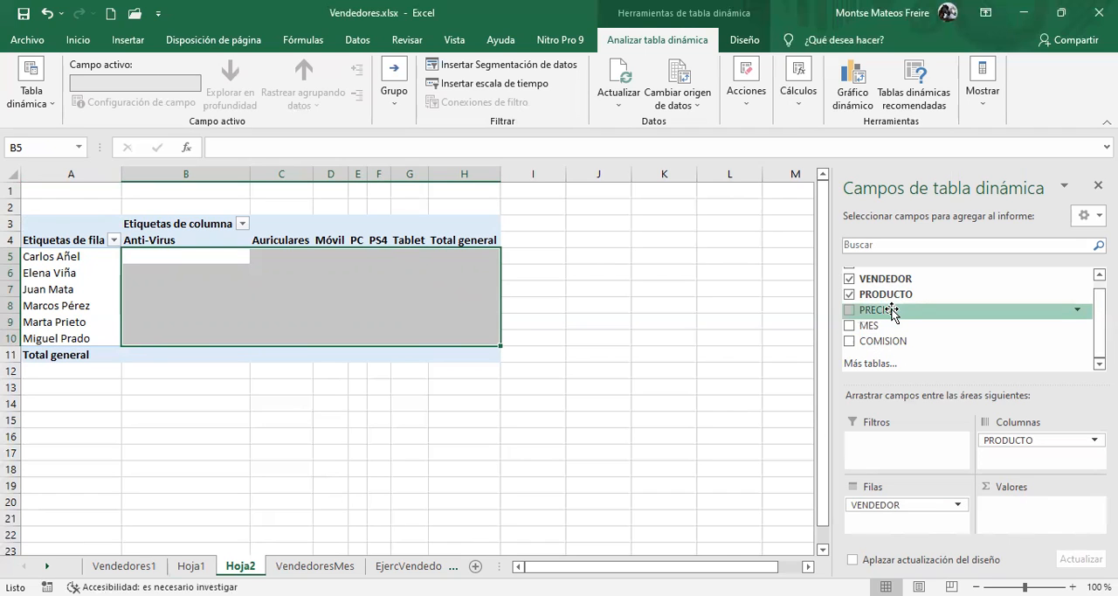
{"action": "left_click_drag", "start_coordinate": [891, 310], "coordinate": [1038, 526]}
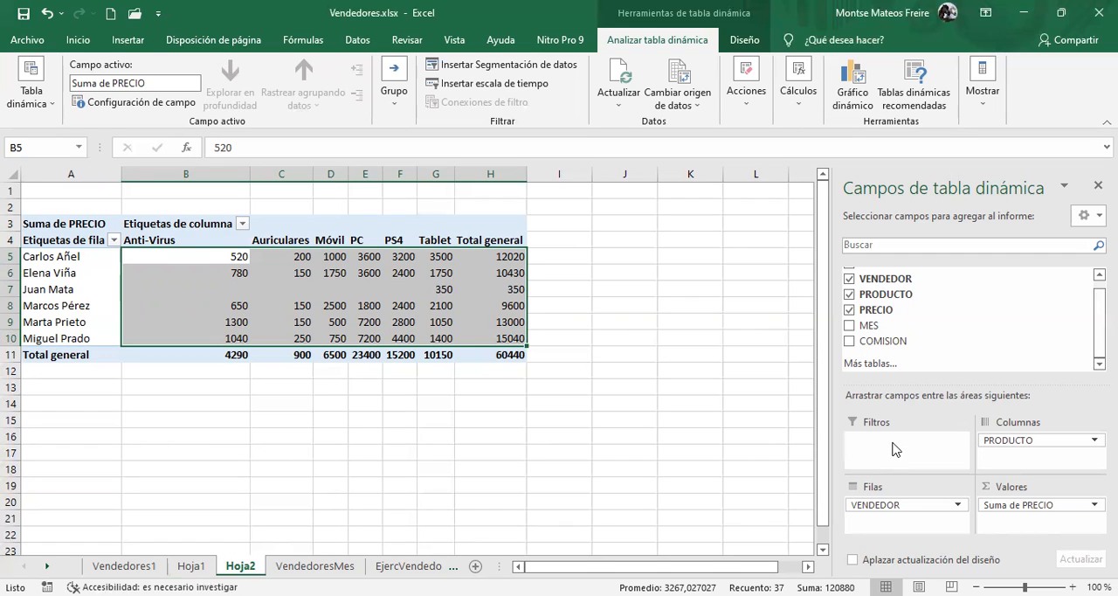
Add MES as the report filter and filter the pivot table to febrero
{"action": "left_click_drag", "start_coordinate": [871, 328], "coordinate": [900, 450]}
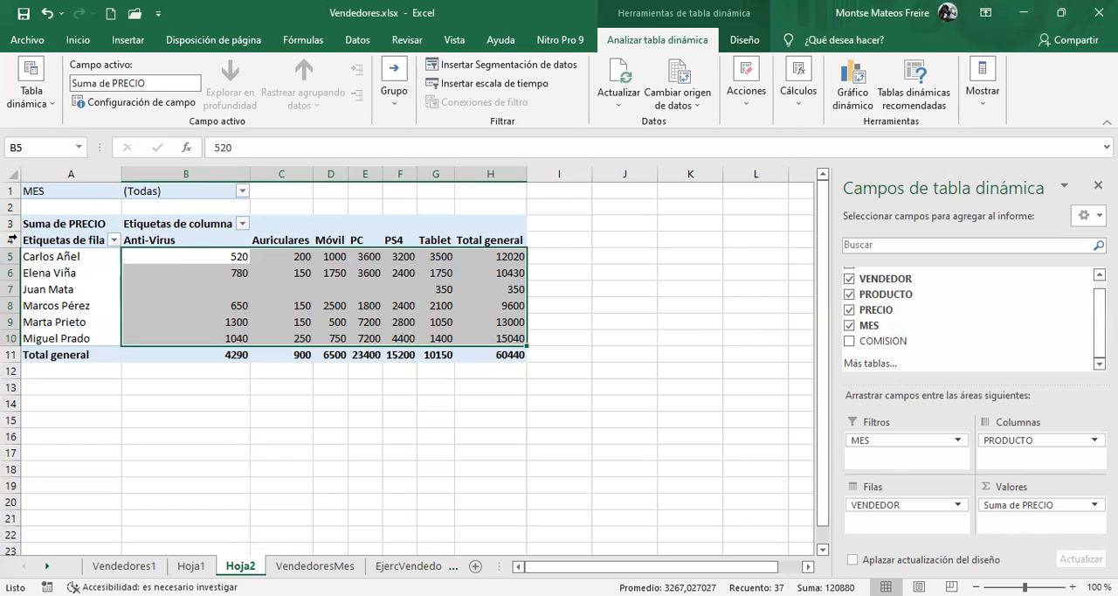
{"action": "left_click", "coordinate": [70, 190]}
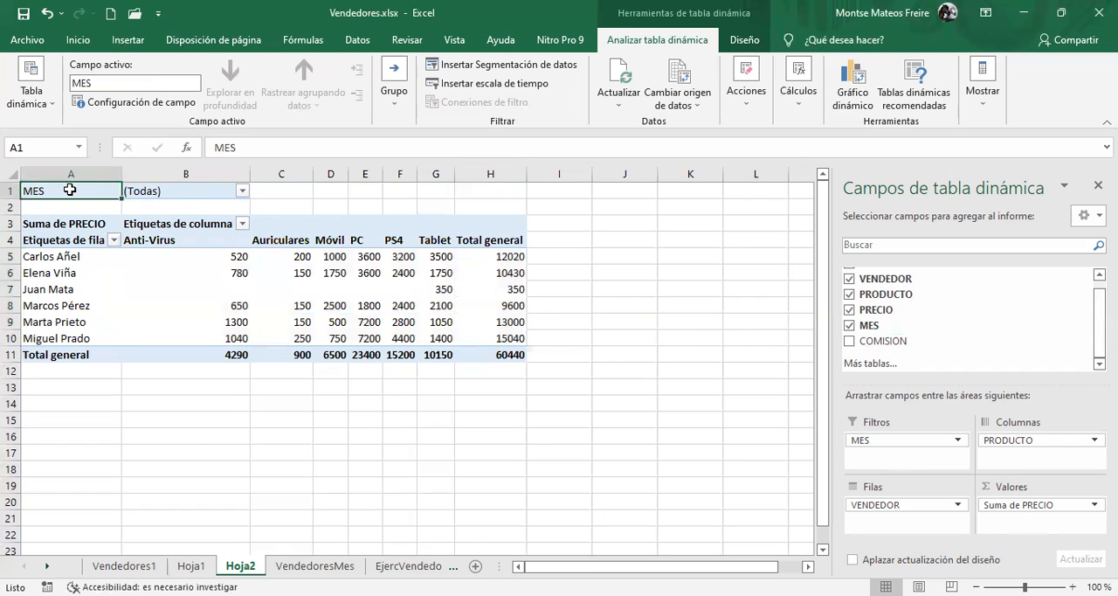
{"action": "left_click", "coordinate": [232, 190]}
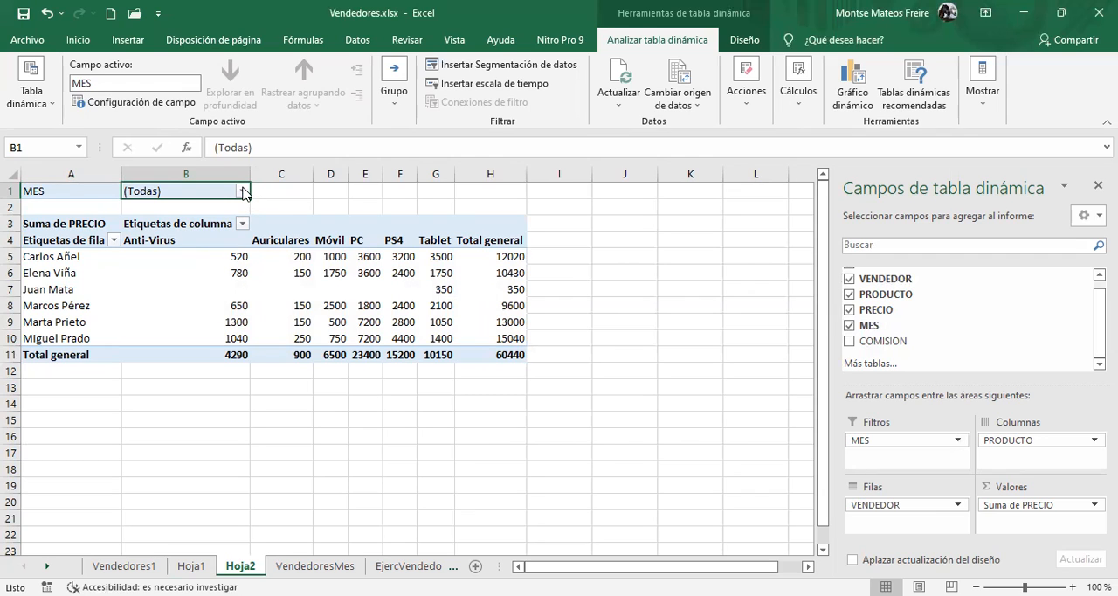
{"action": "left_click", "coordinate": [244, 191]}
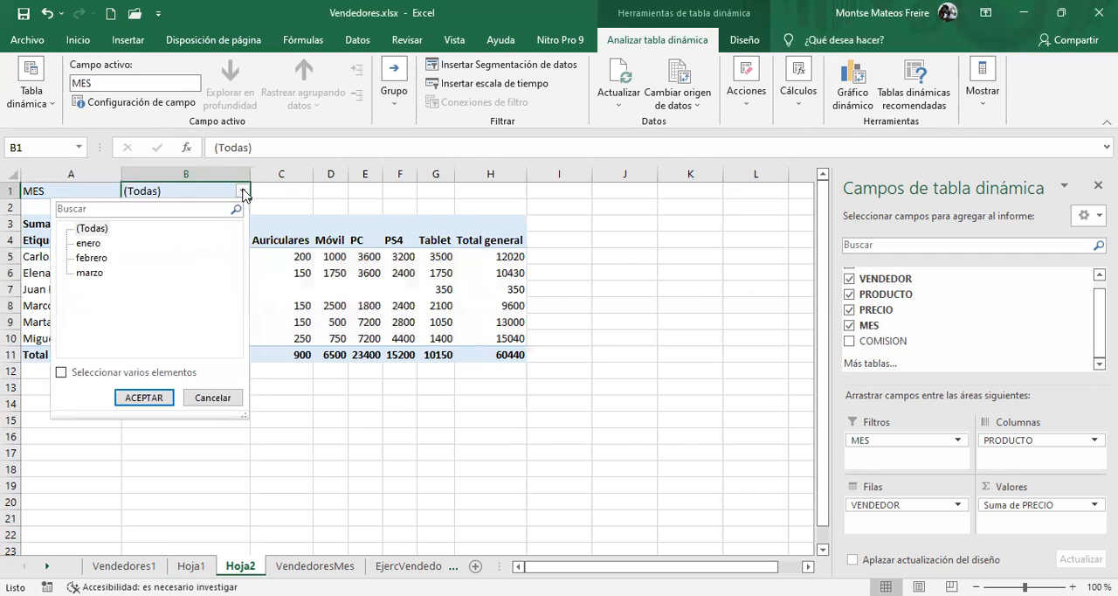
{"action": "left_click", "coordinate": [87, 258]}
{"action": "left_click", "coordinate": [143, 401]}
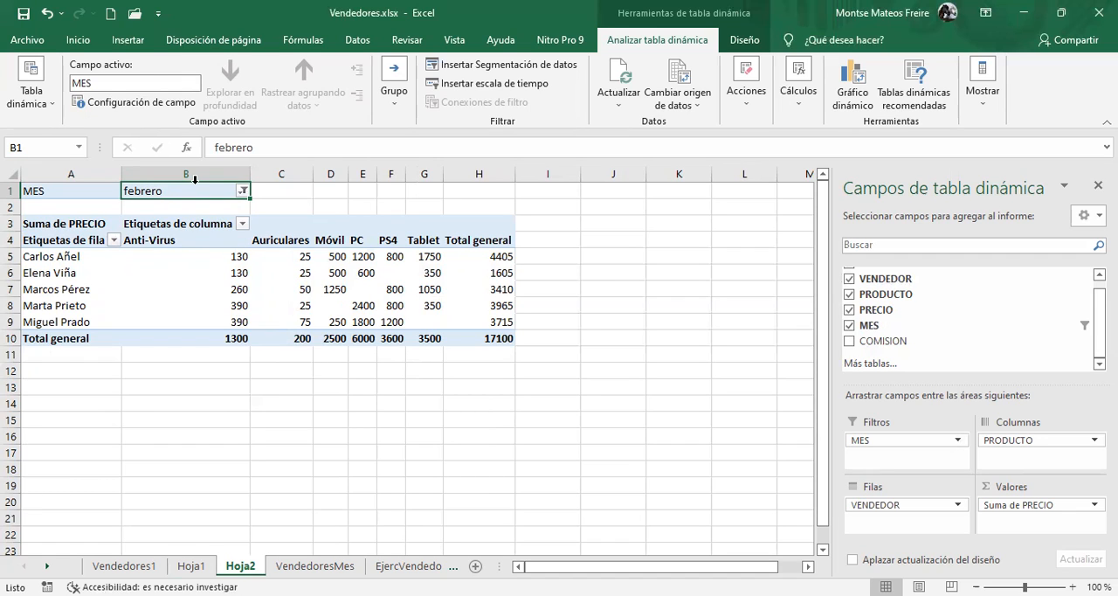
Reset the MES report filter to (Todas)
{"action": "left_click", "coordinate": [244, 192]}
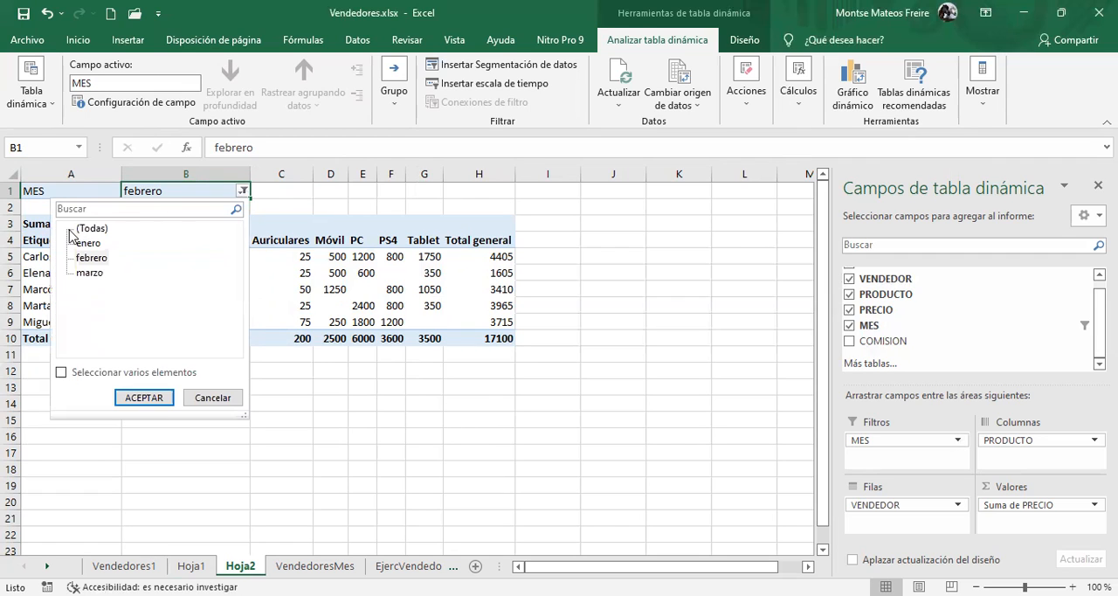
{"action": "left_click", "coordinate": [90, 231]}
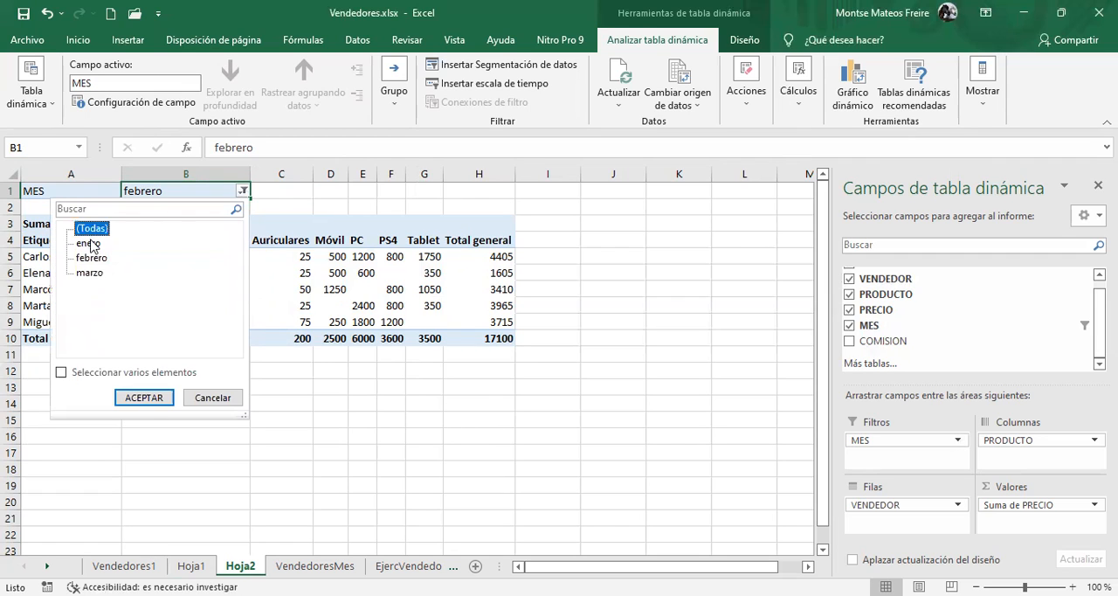
{"action": "left_click", "coordinate": [140, 397]}
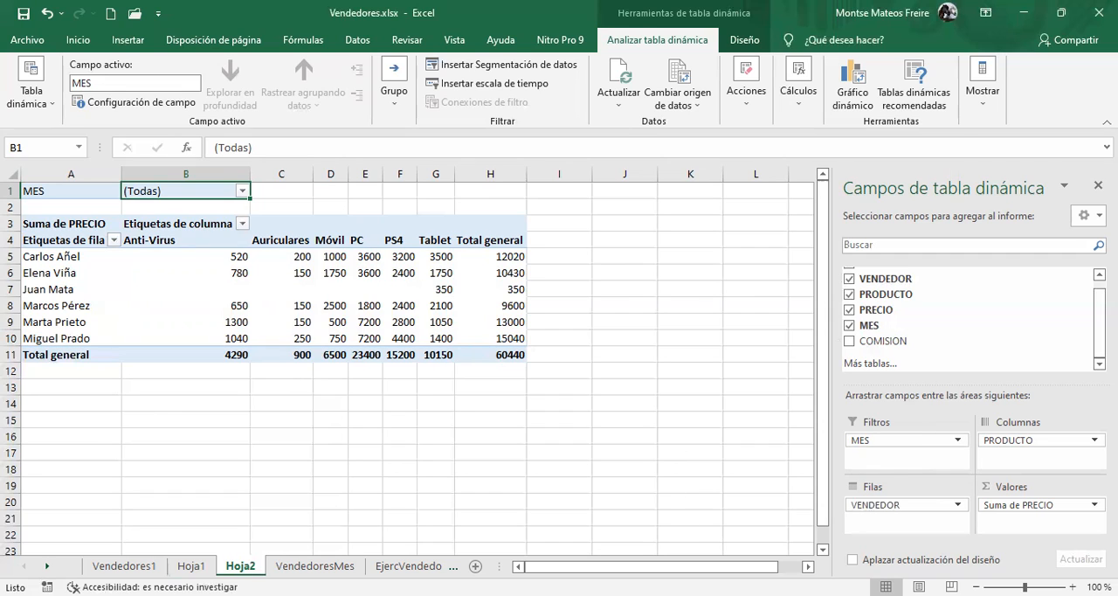
Move MES from the filter to the rows below VENDEDOR and check the first vendor's monthly Anti-Virus and Auriculares amounts
{"action": "left_click_drag", "start_coordinate": [895, 441], "coordinate": [906, 521]}
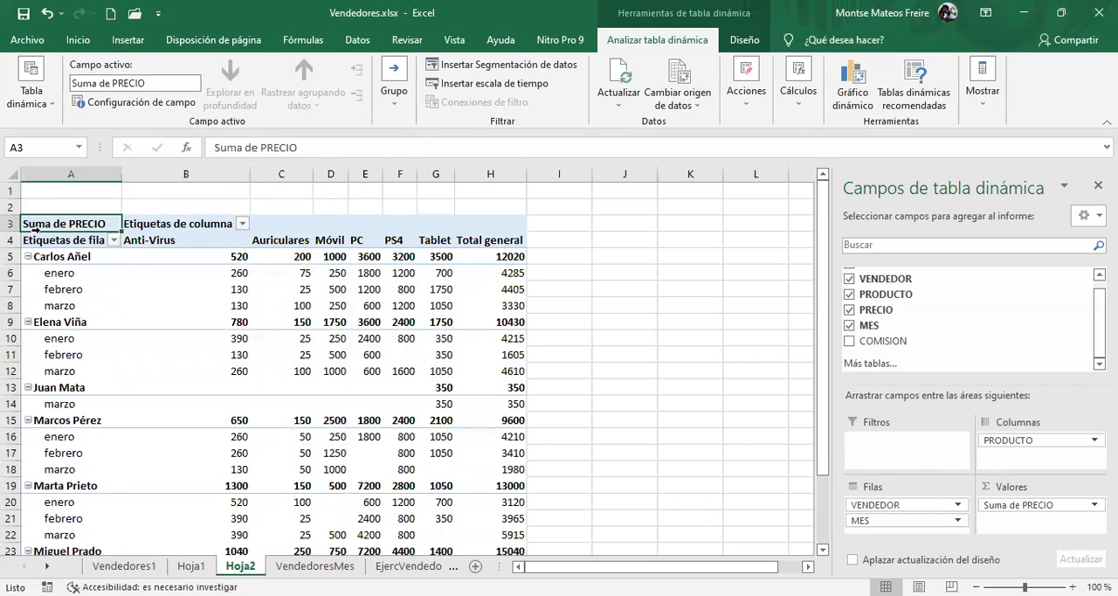
{"action": "left_click", "coordinate": [885, 521]}
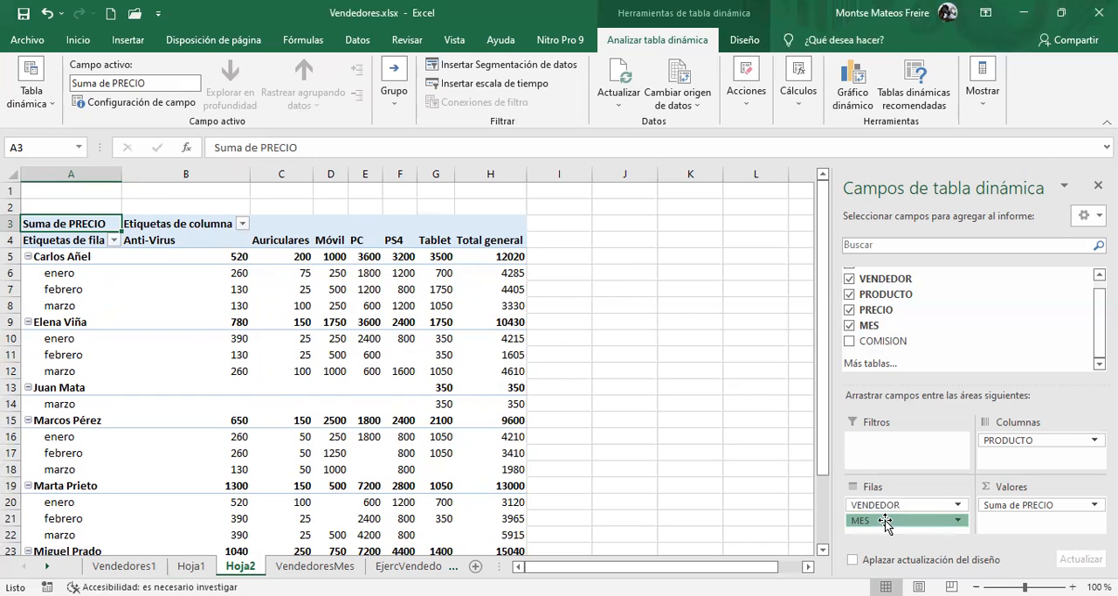
{"action": "left_click", "coordinate": [59, 255]}
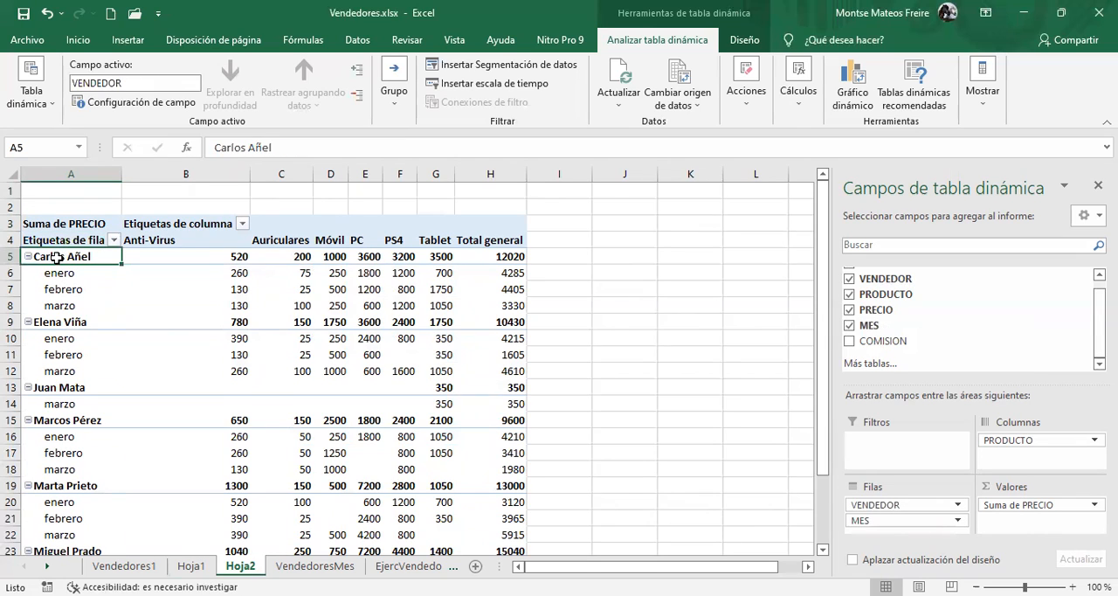
{"action": "left_click", "coordinate": [224, 272]}
{"action": "left_click", "coordinate": [224, 292]}
{"action": "left_click", "coordinate": [222, 306]}
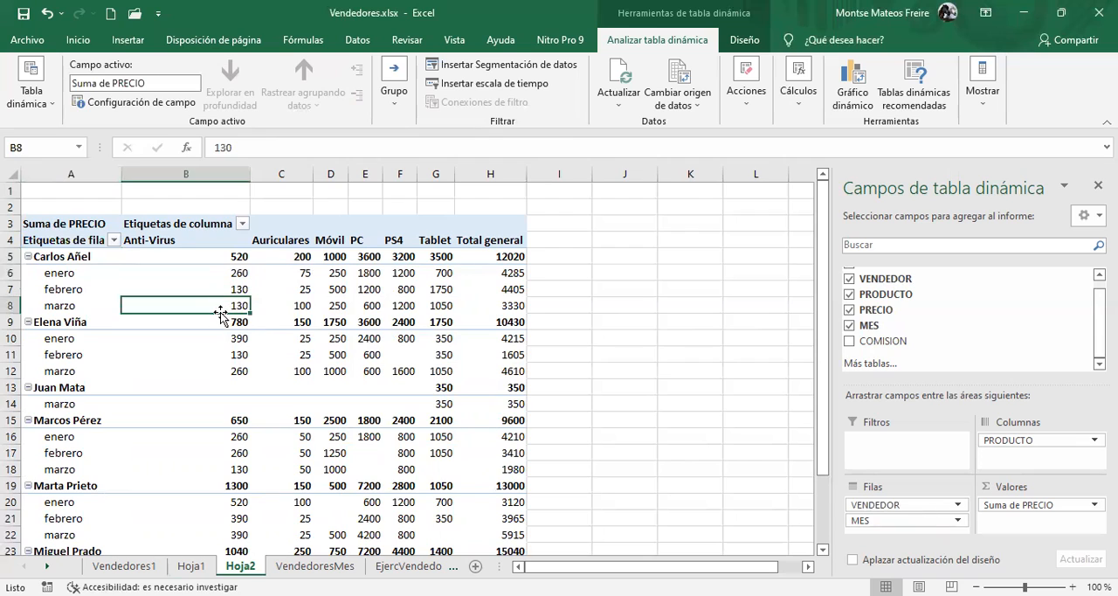
{"action": "left_click", "coordinate": [296, 253]}
{"action": "left_click", "coordinate": [300, 288]}
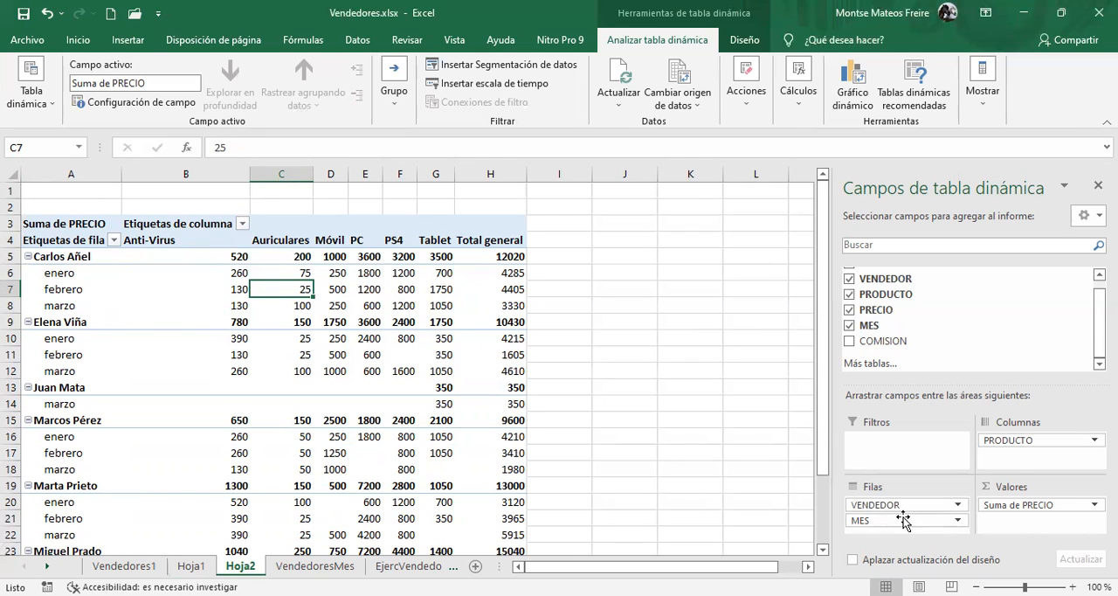
Remove PRODUCTO from the columns and MES from the rows, leaving only VENDEDOR with the sum of PRECIO
{"action": "mouse_move", "coordinate": [1032, 444]}
{"action": "left_mouse_down"}
{"action": "mouse_move", "coordinate": [1029, 412]}
{"action": "mouse_move", "coordinate": [982, 350]}
{"action": "mouse_move", "coordinate": [1004, 444]}
{"action": "mouse_move", "coordinate": [1023, 444]}
{"action": "left_mouse_up"}
{"action": "left_click", "coordinate": [1030, 441]}
{"action": "left_click_drag", "start_coordinate": [1030, 441], "coordinate": [972, 292]}
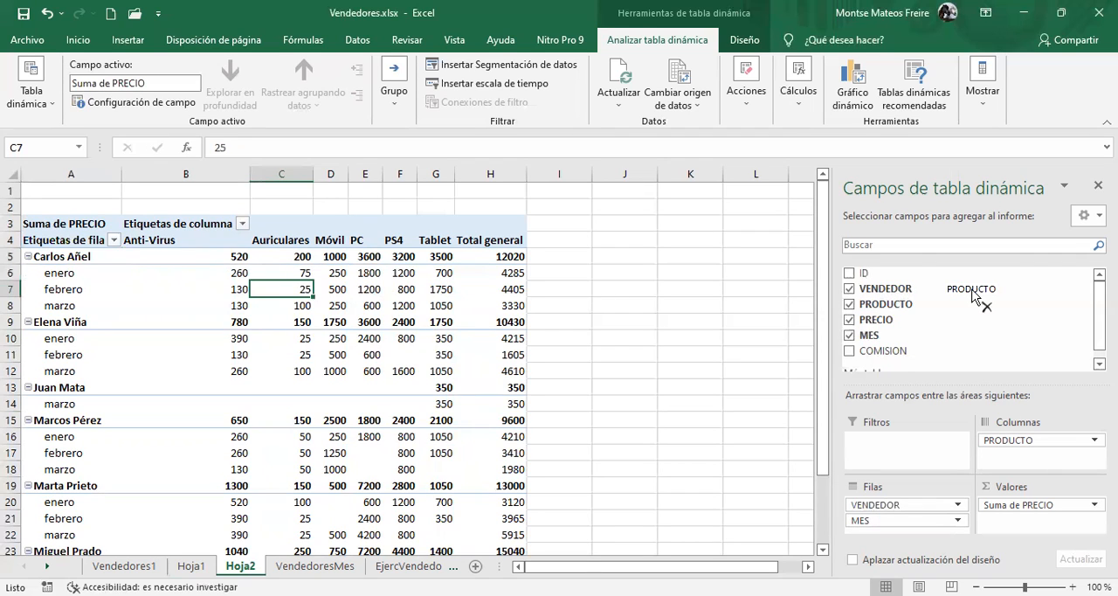
{"action": "left_click_drag", "start_coordinate": [973, 292], "coordinate": [972, 292]}
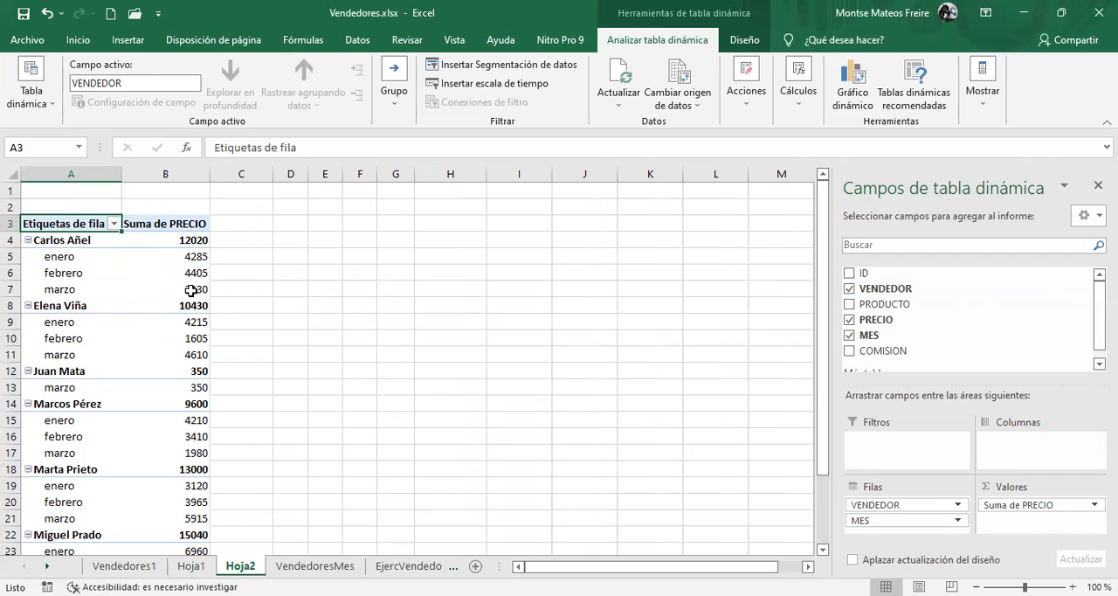
{"action": "mouse_move", "coordinate": [186, 288]}
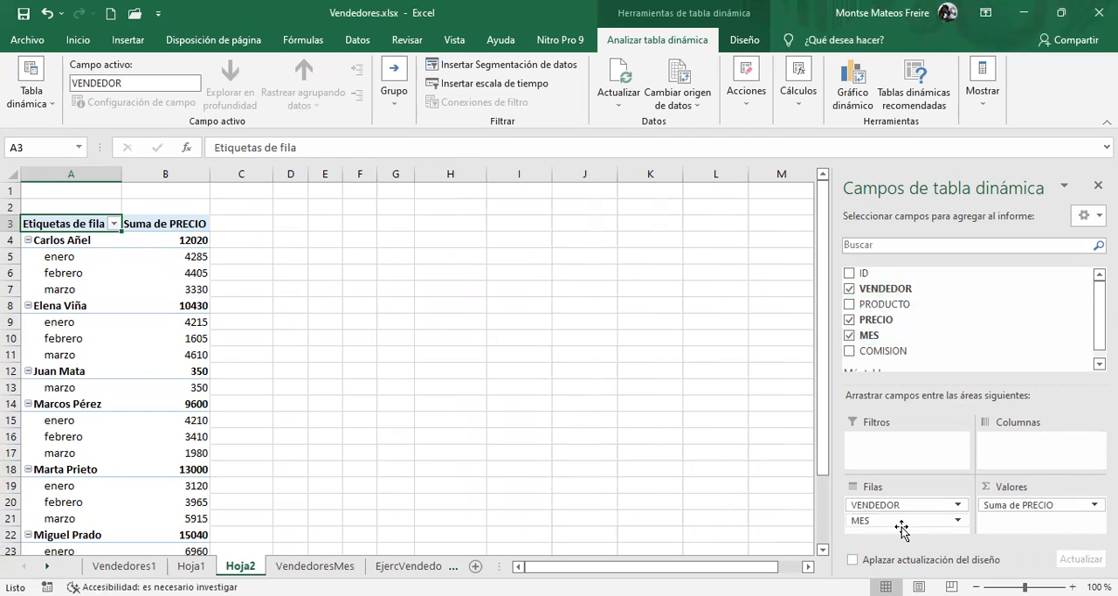
{"action": "left_click_drag", "start_coordinate": [901, 522], "coordinate": [952, 295]}
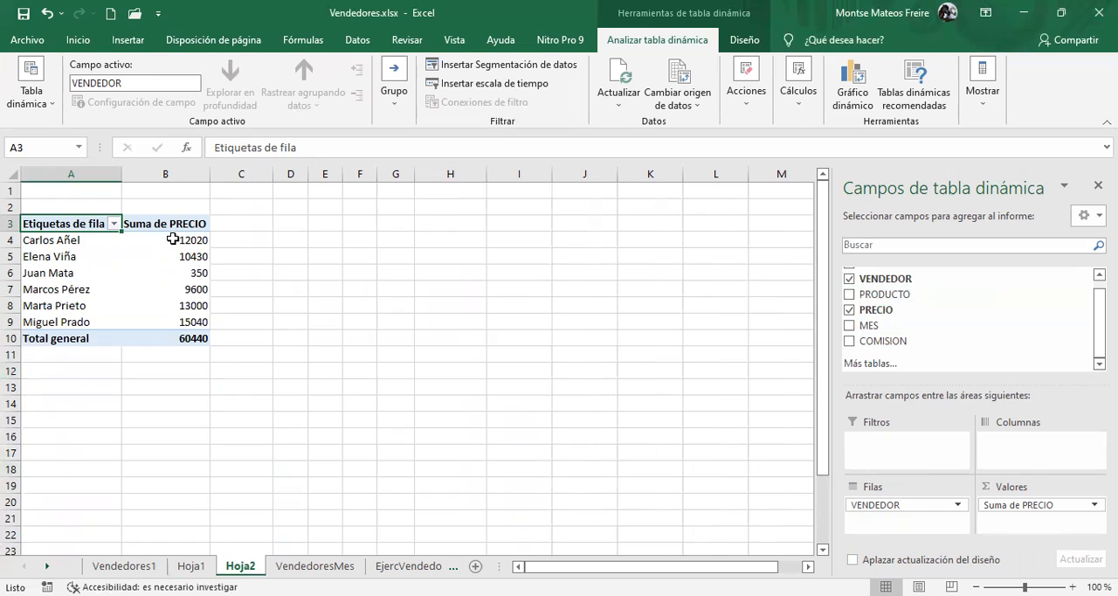
Rename the pivot table's row label header in A3 as VENDEDORES
{"action": "mouse_move", "coordinate": [173, 238]}
{"action": "double_click", "coordinate": [68, 222]}
{"action": "left_click_drag", "start_coordinate": [105, 224], "coordinate": [17, 216]}
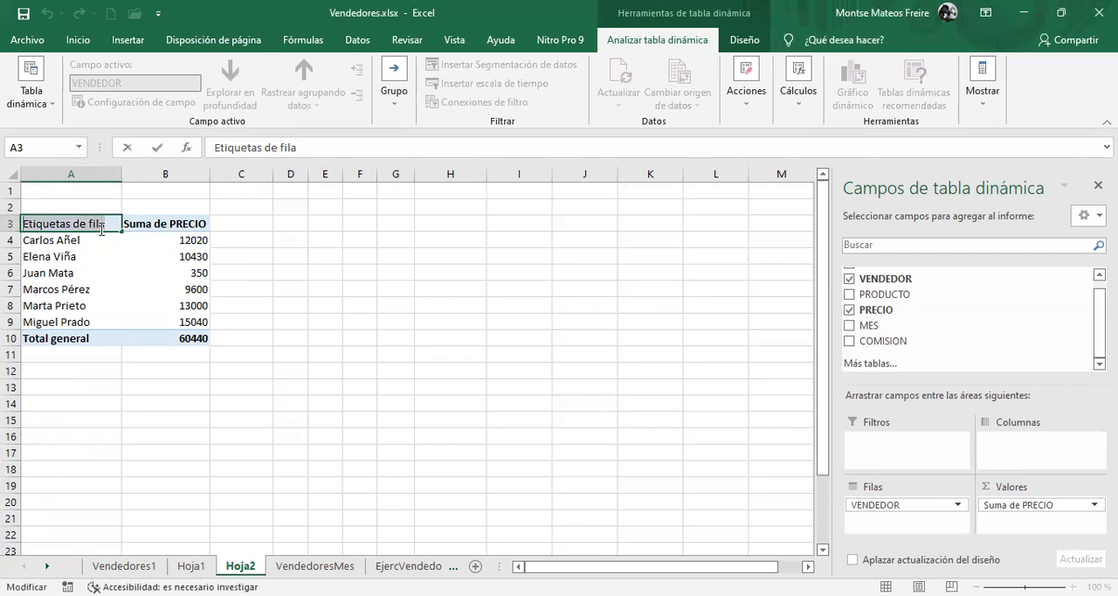
{"action": "key", "text": "BackSpace"}
{"action": "type", "text": "VENDEDORES"}
{"action": "key", "text": "Return"}
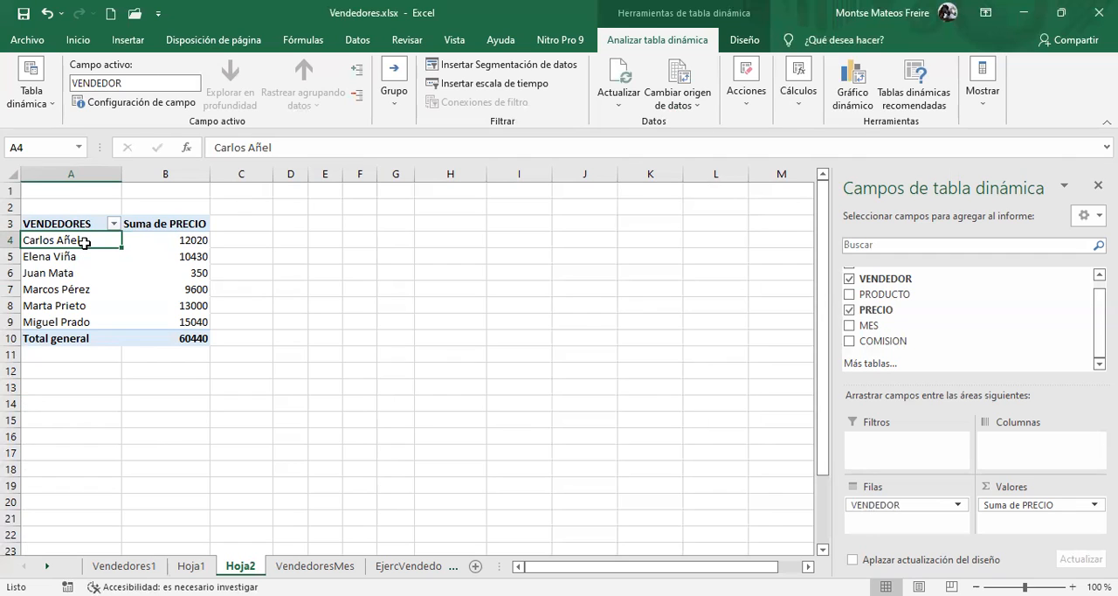
Set the custom name of the Suma de PRECIO value field to TOTAL VENDIDO in its value field settings
{"action": "left_click", "coordinate": [160, 223]}
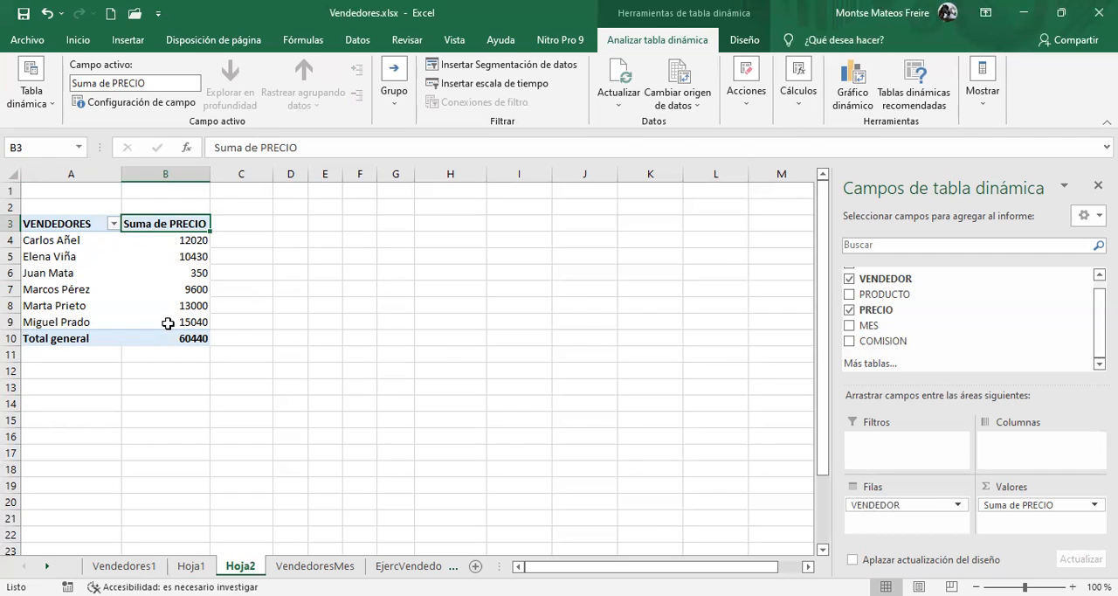
{"action": "mouse_move", "coordinate": [164, 314]}
{"action": "left_click", "coordinate": [1022, 511]}
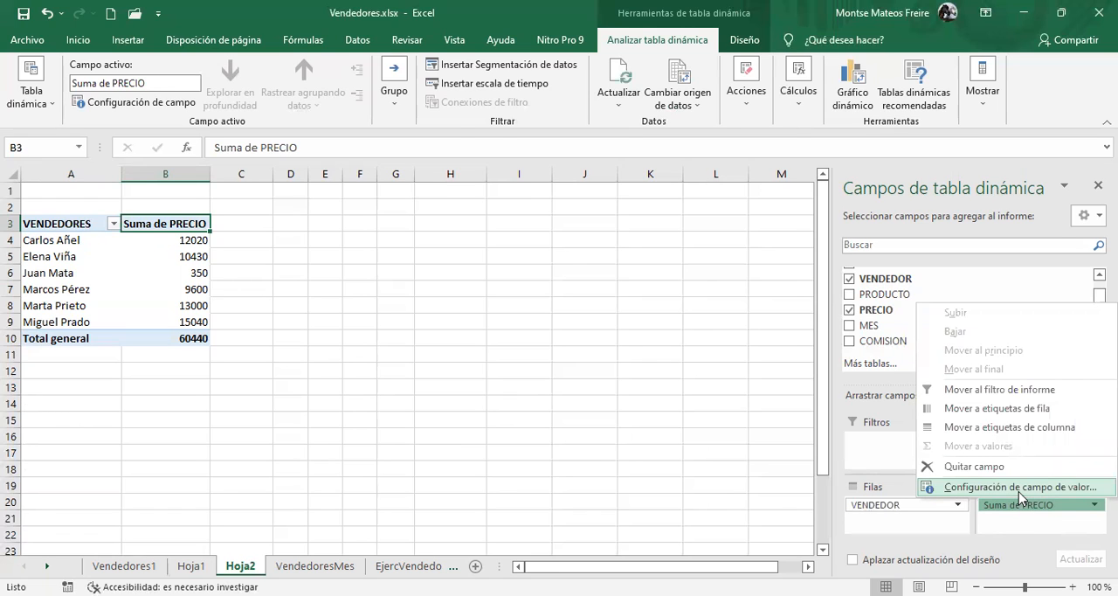
{"action": "left_click", "coordinate": [1019, 491]}
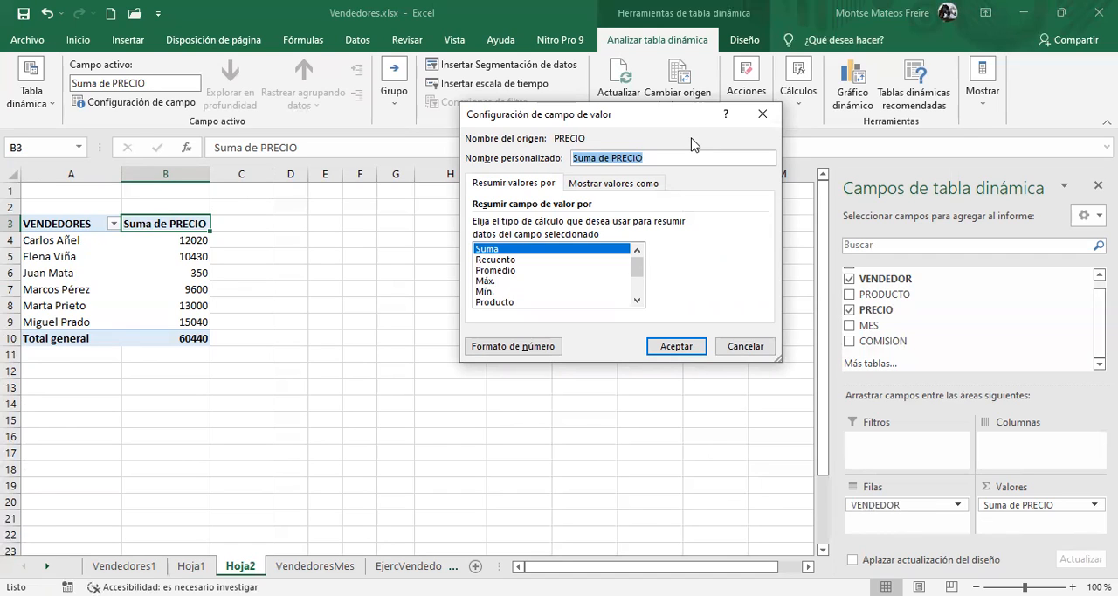
{"action": "type", "text": "TOTAL VENDIDO"}
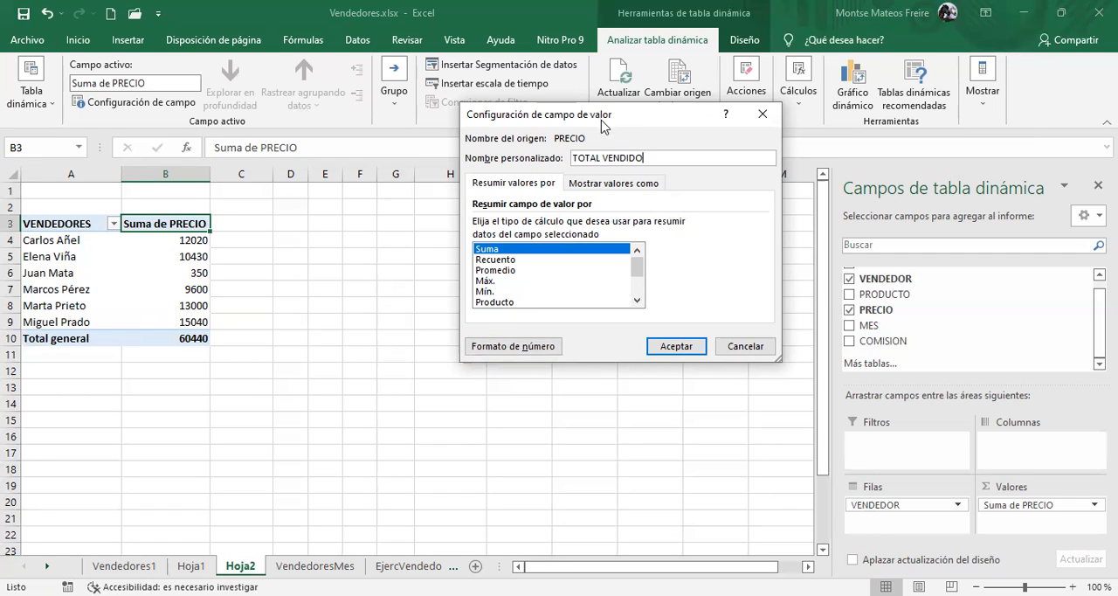
Give the value field the custom euro number format #.##0,00 € "de ventas" and apply the field settings
{"action": "left_click", "coordinate": [505, 350]}
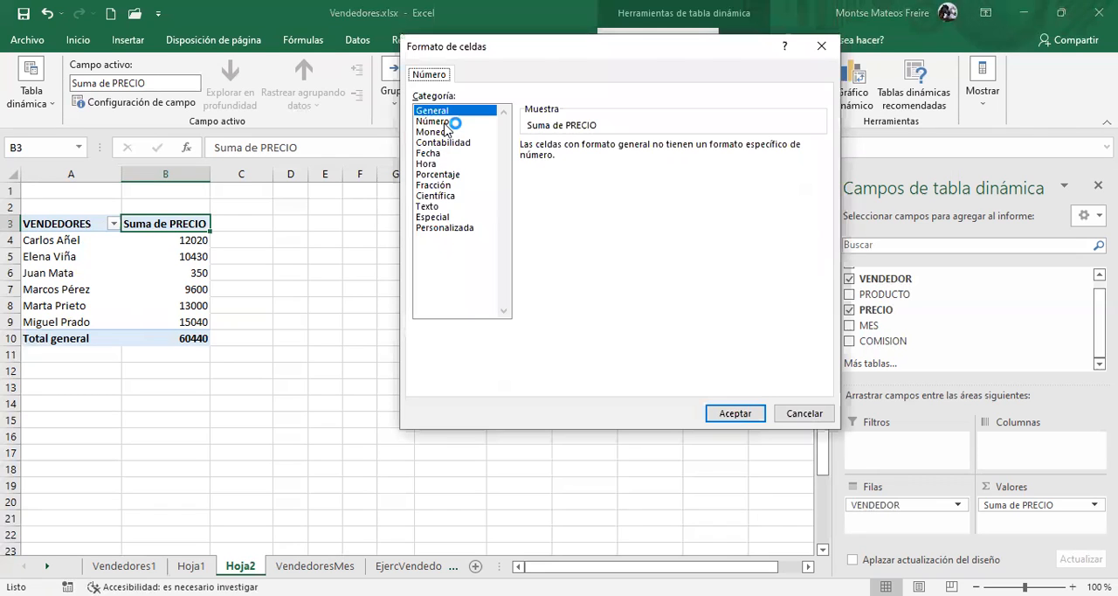
{"action": "left_click", "coordinate": [446, 132]}
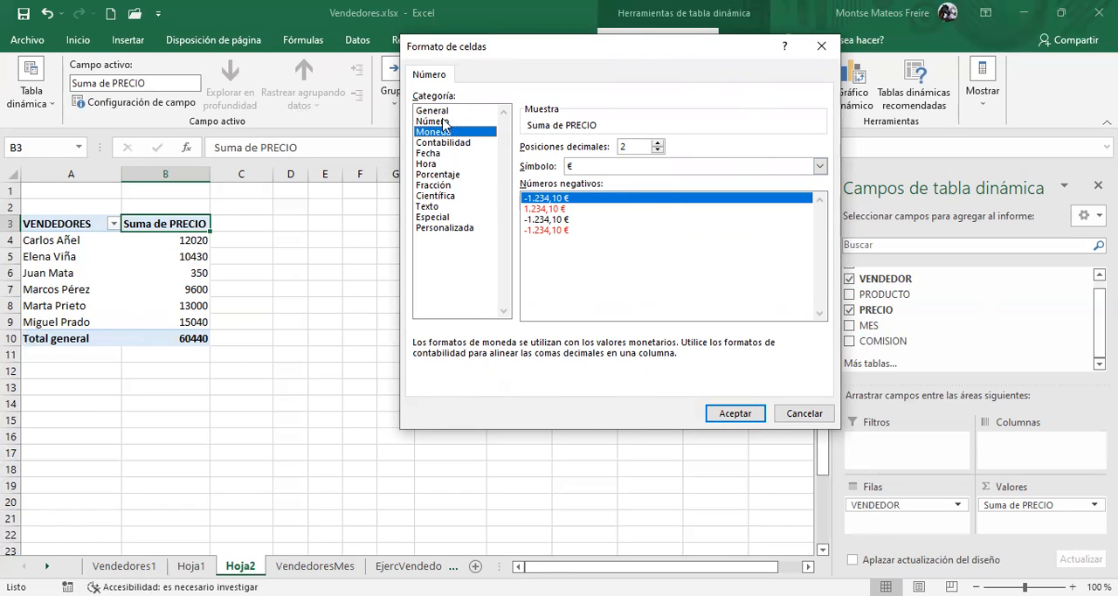
{"action": "left_click", "coordinate": [453, 229]}
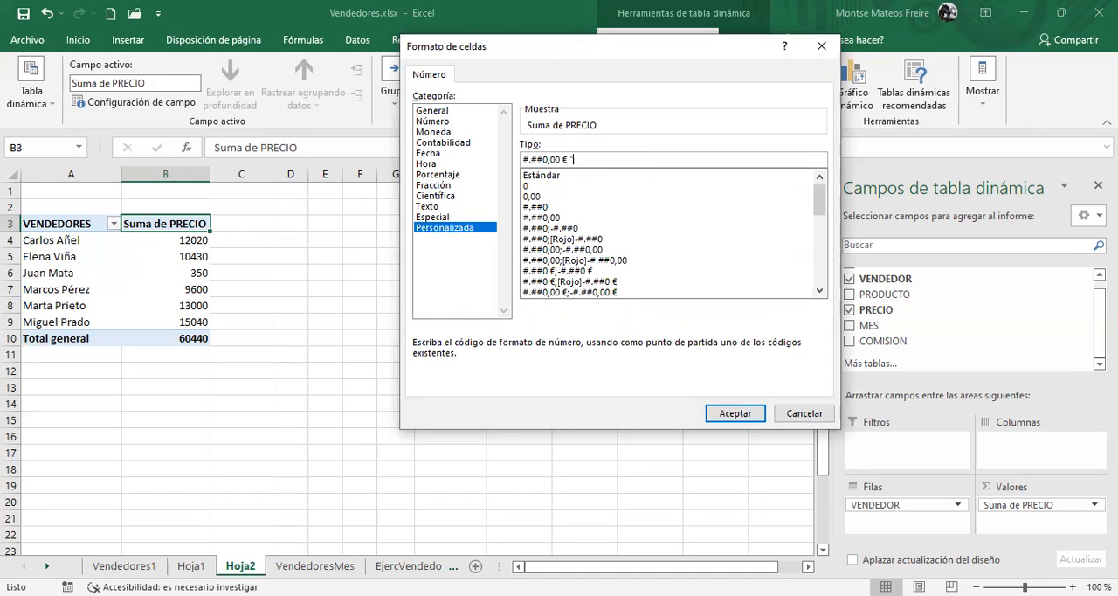
{"action": "type", "text": "\"de ventas"}
{"action": "left_click", "coordinate": [739, 418]}
{"action": "left_click", "coordinate": [736, 414]}
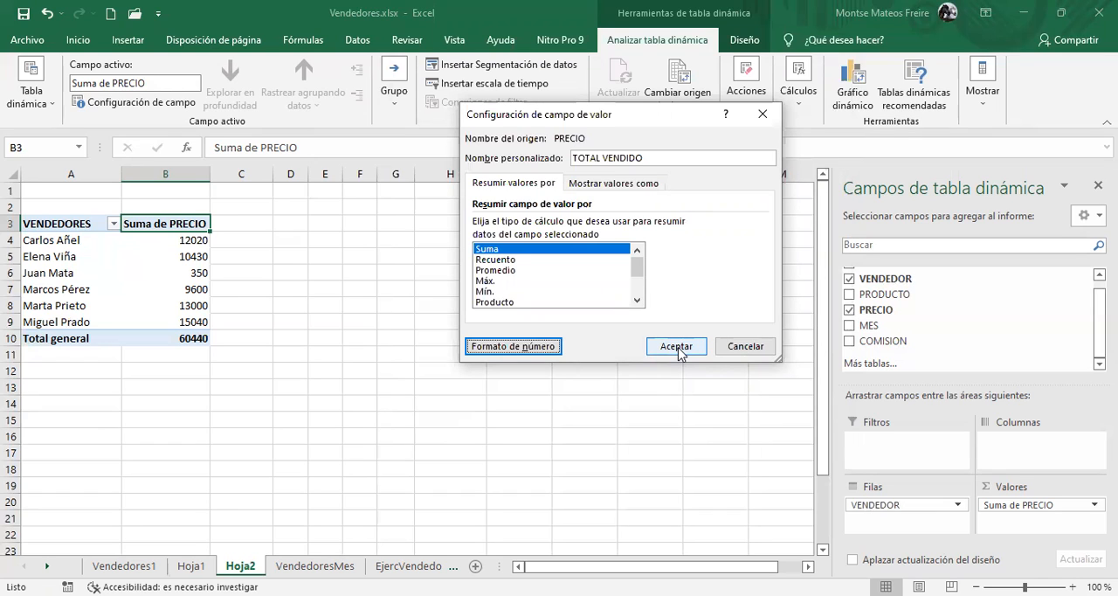
{"action": "left_click", "coordinate": [679, 350]}
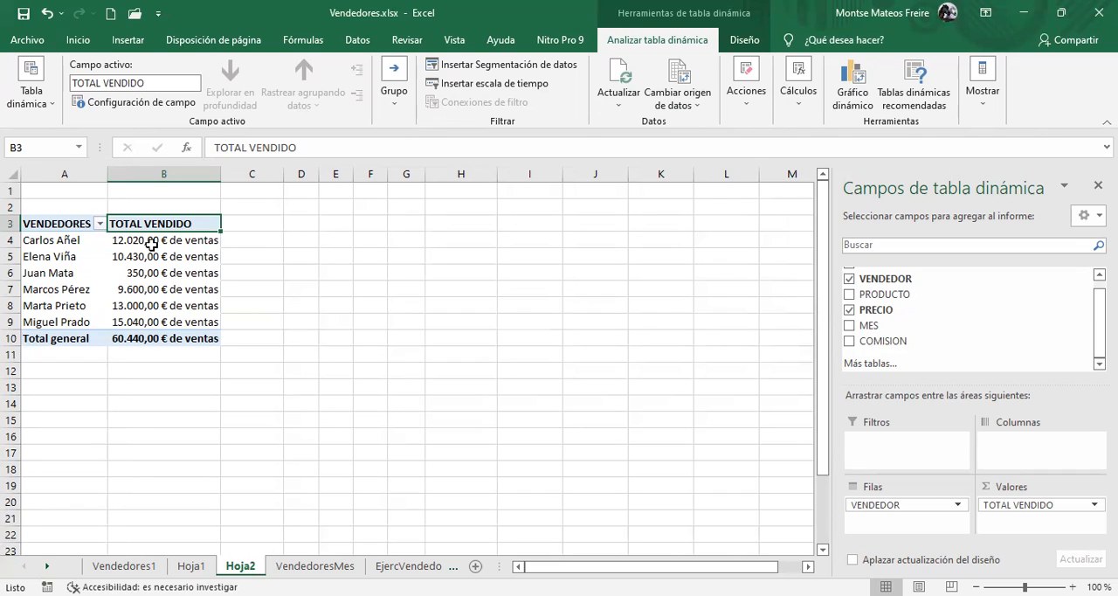
Remove the "de ventas" text from the TOTAL VENDIDO number format, leaving #.##0,00 €, and summarize the field by Promedio
{"action": "mouse_move", "coordinate": [180, 246]}
{"action": "left_click", "coordinate": [1031, 505]}
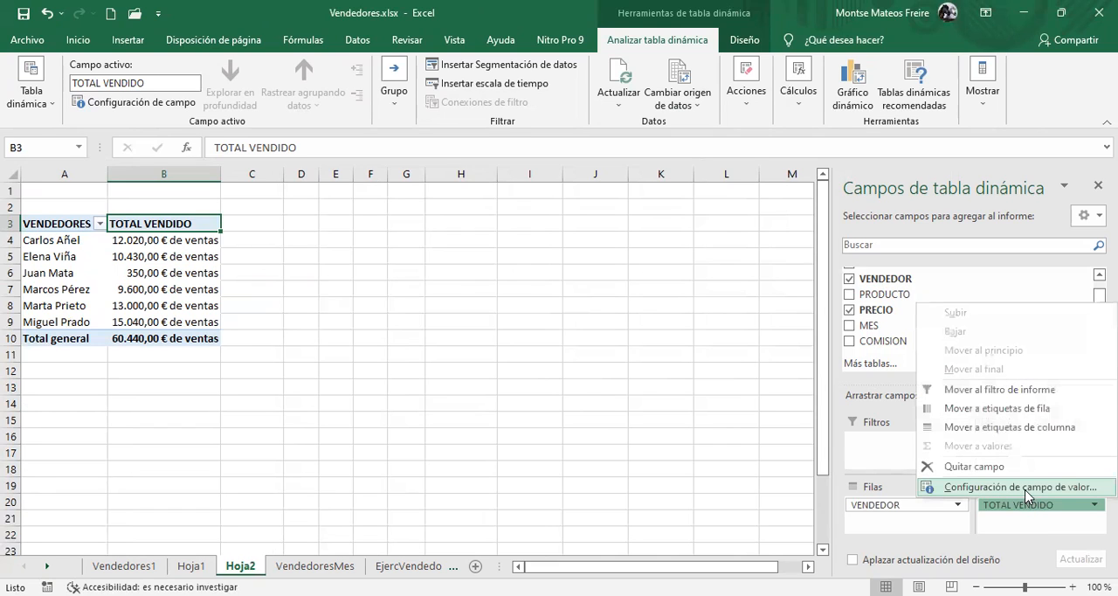
{"action": "left_click", "coordinate": [1020, 487]}
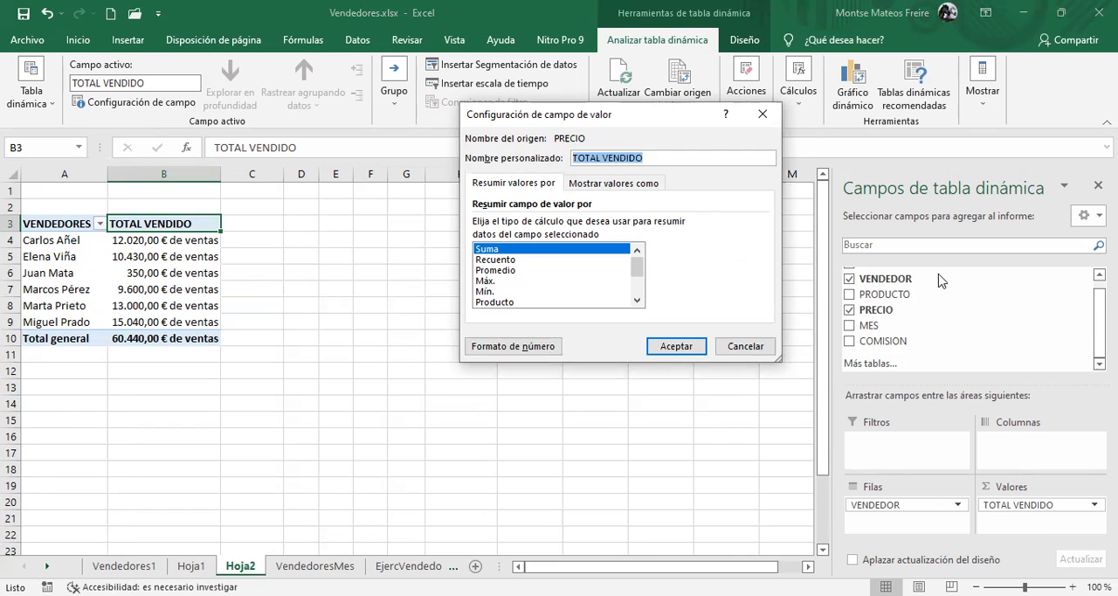
{"action": "left_click", "coordinate": [513, 348]}
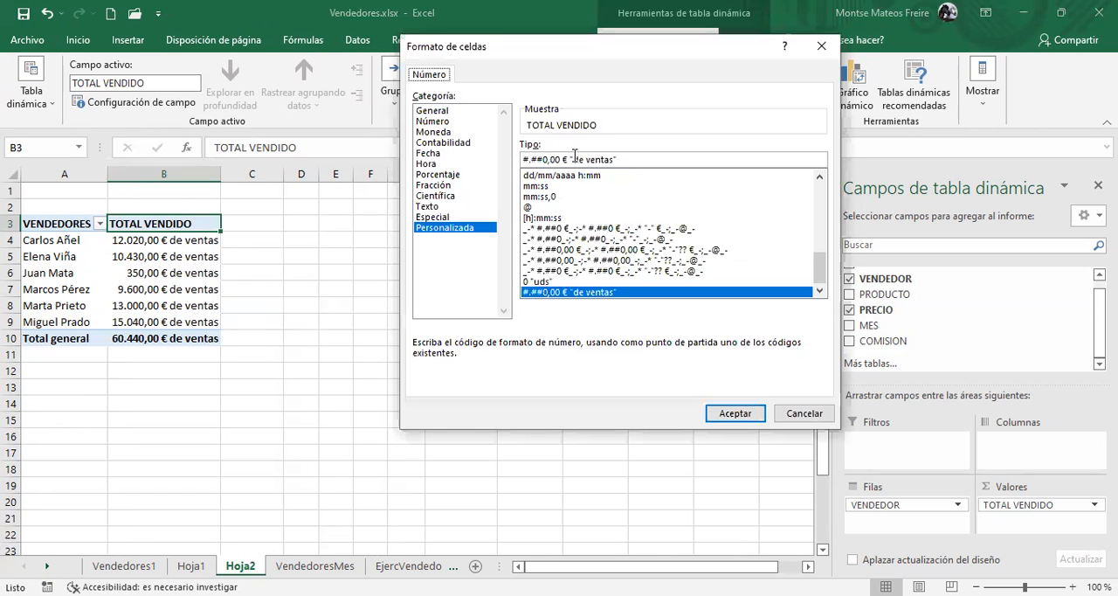
{"action": "left_click_drag", "start_coordinate": [567, 159], "coordinate": [685, 176]}
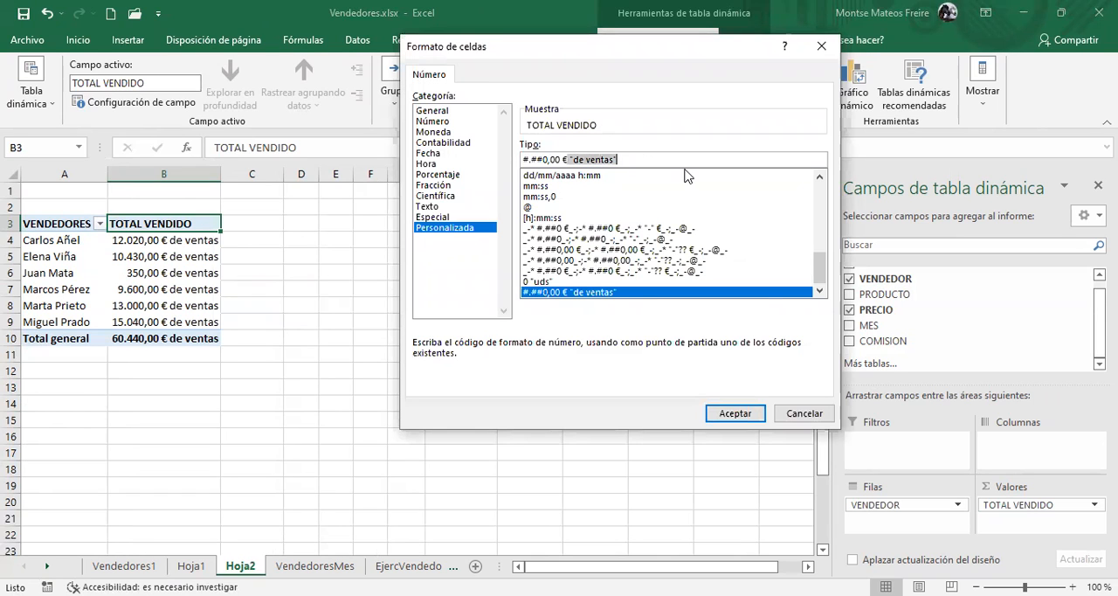
{"action": "key", "text": "BackSpace"}
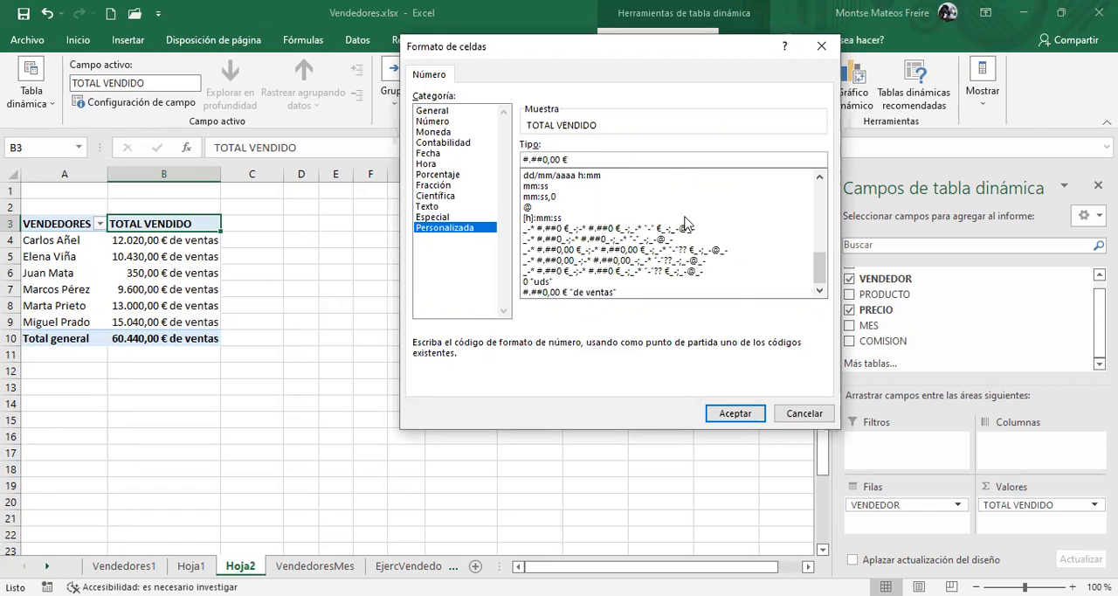
{"action": "left_click", "coordinate": [755, 420]}
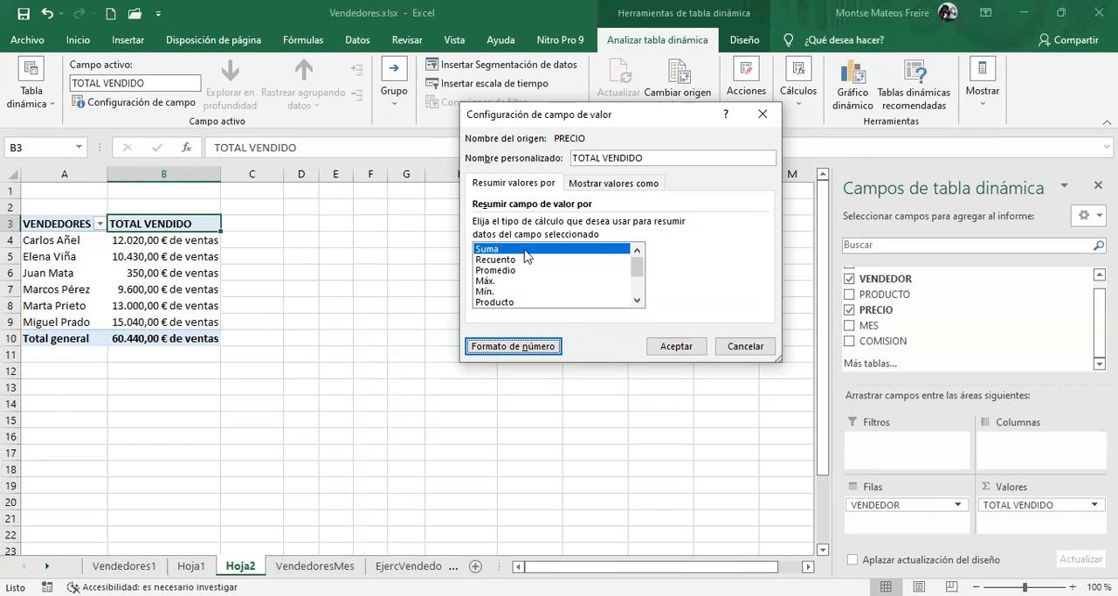
{"action": "left_click", "coordinate": [495, 271]}
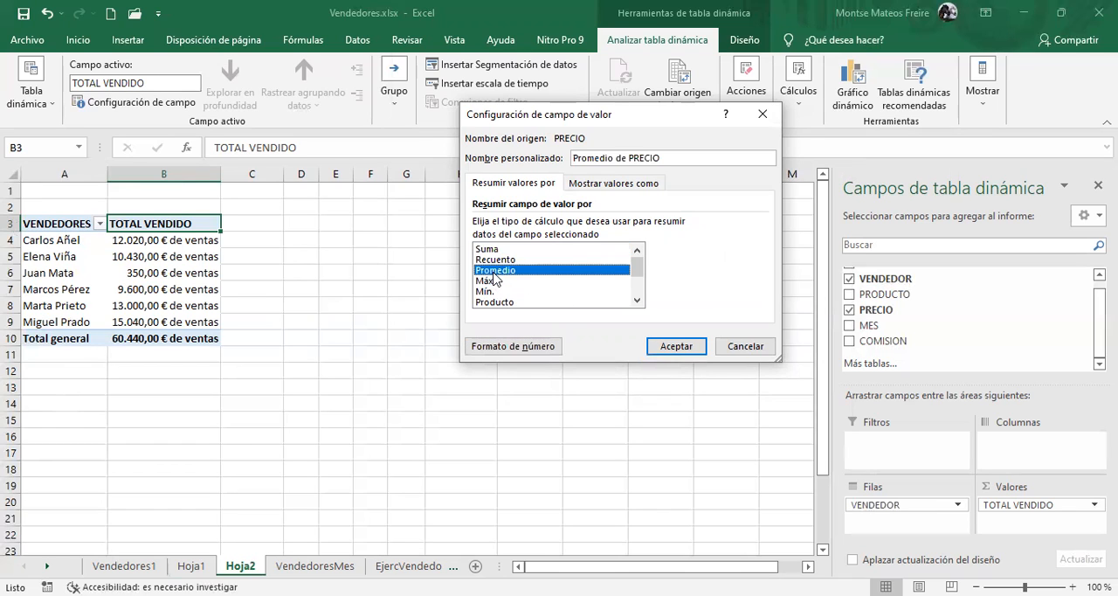
{"action": "left_click", "coordinate": [687, 351]}
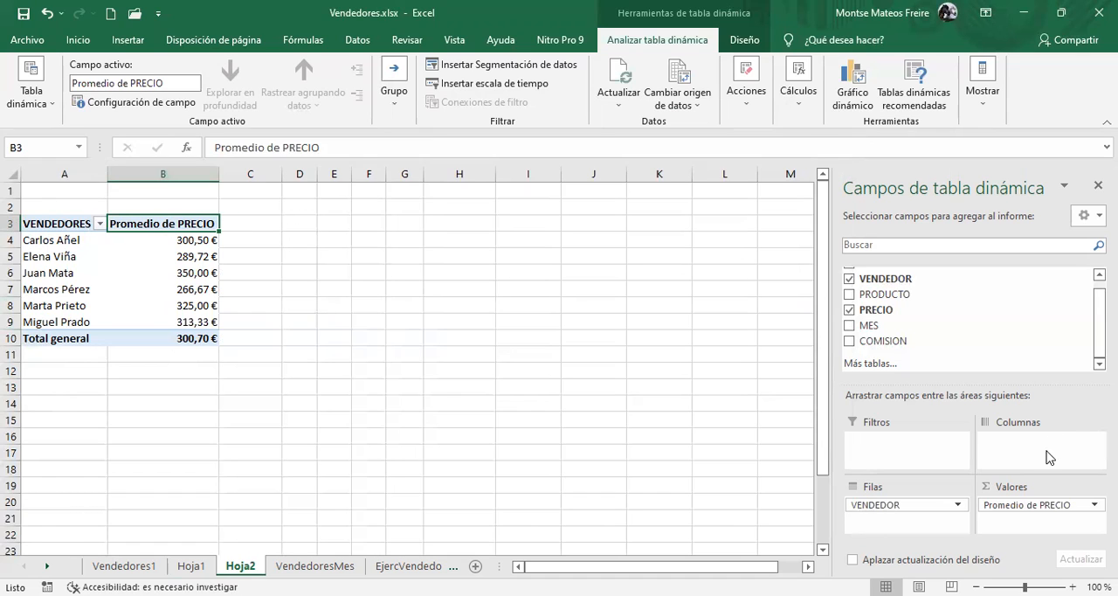
Summarize the PRECIO value field by Recuento and give it the custom name VENTAS REALIZADAS
{"action": "left_click", "coordinate": [1031, 513]}
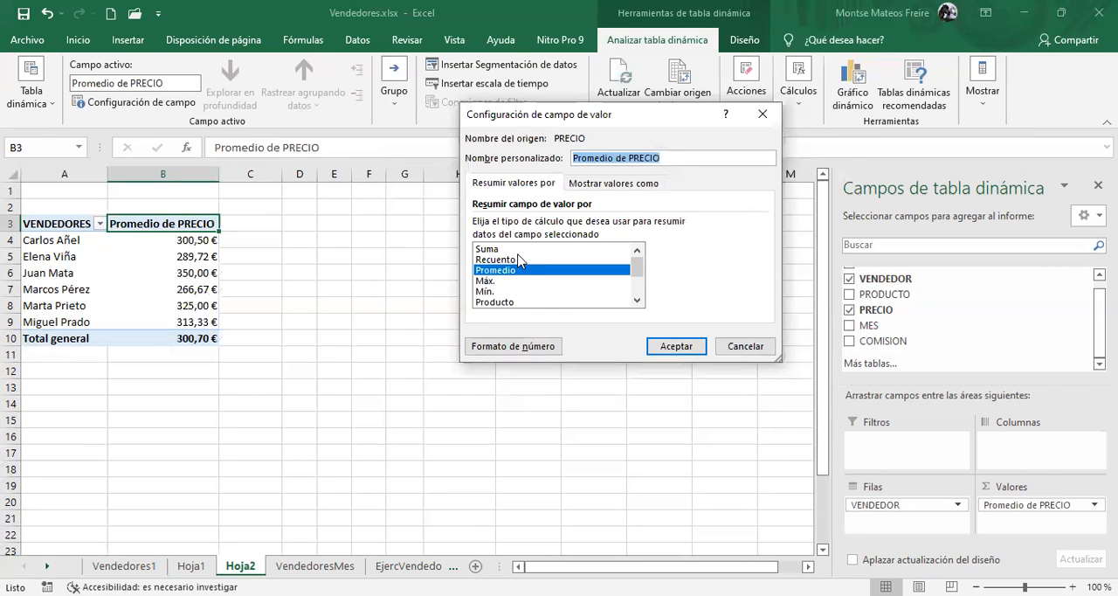
{"action": "left_click", "coordinate": [494, 260]}
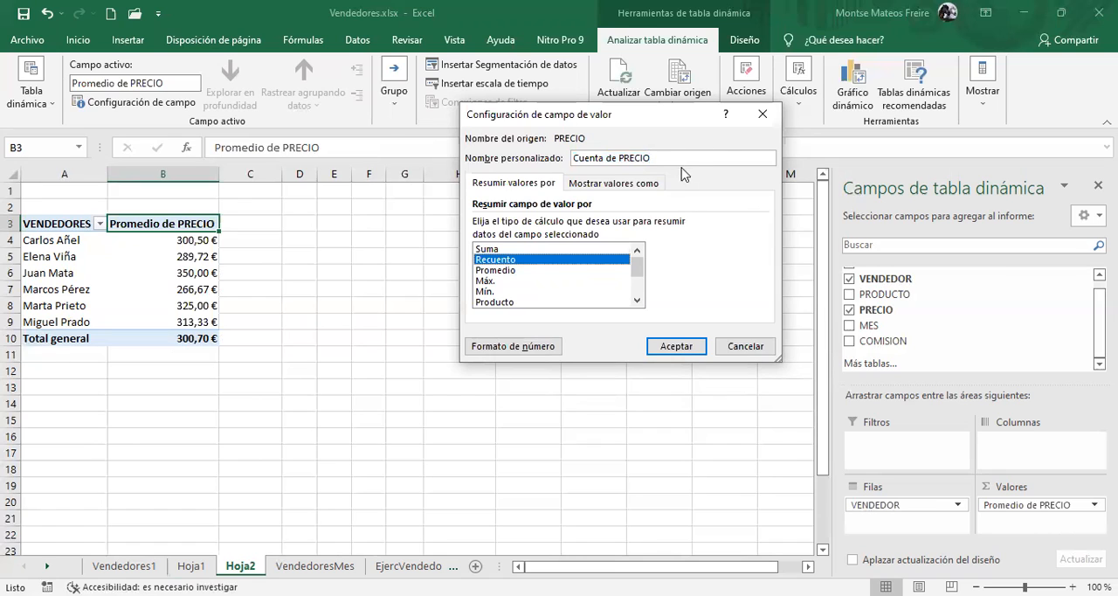
{"action": "left_click_drag", "start_coordinate": [655, 158], "coordinate": [516, 135]}
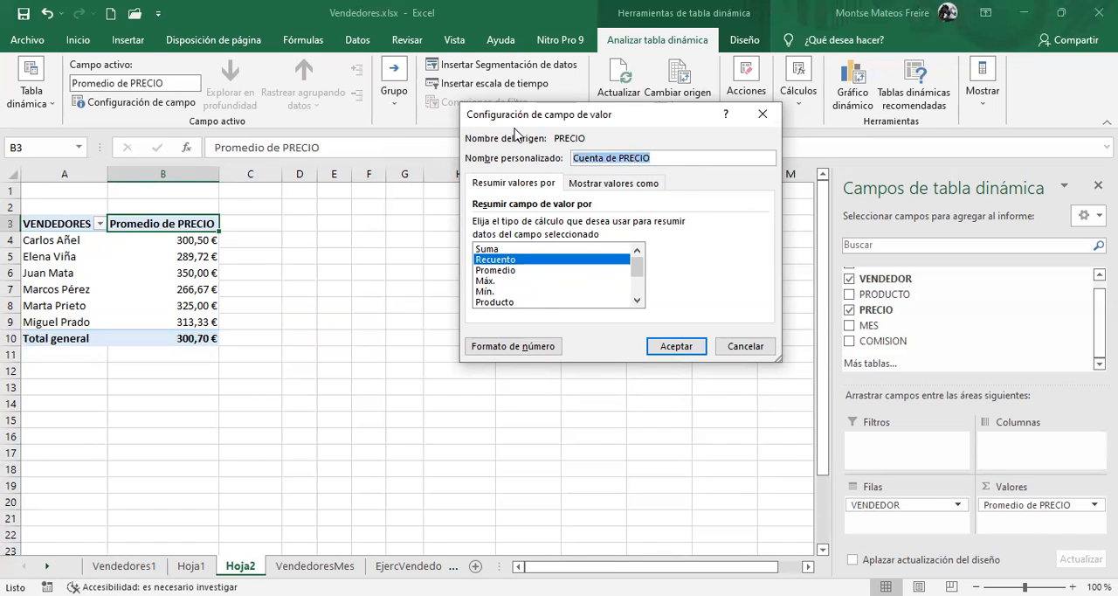
{"action": "type", "text": "ven"}
{"action": "key", "text": "BackSpace"}
{"action": "key", "text": "BackSpace"}
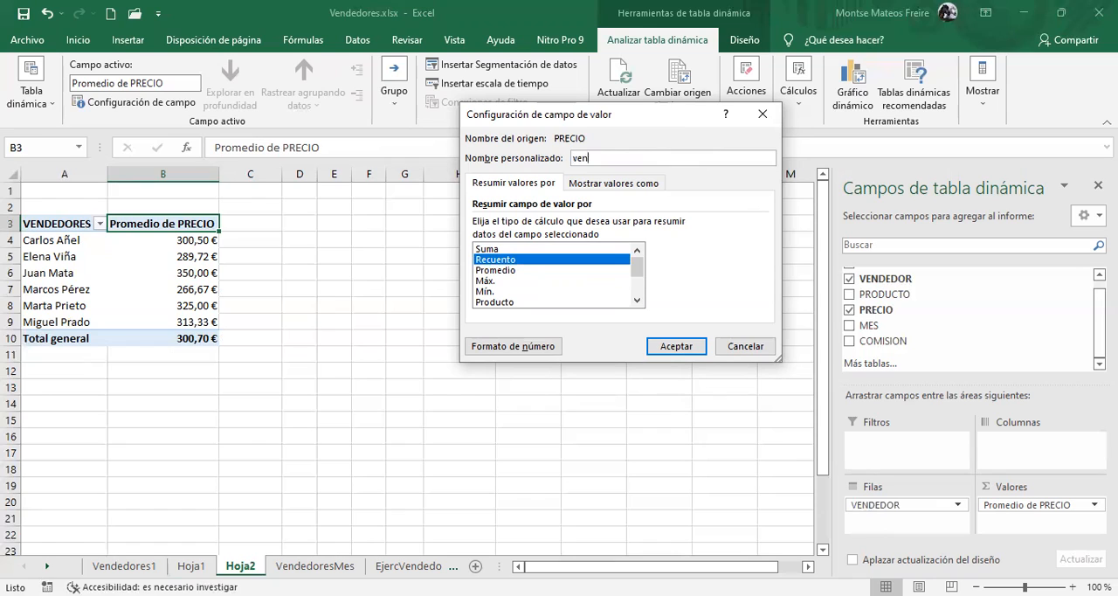
{"action": "type", "text": "VENT"}
{"action": "left_click", "coordinate": [688, 347]}
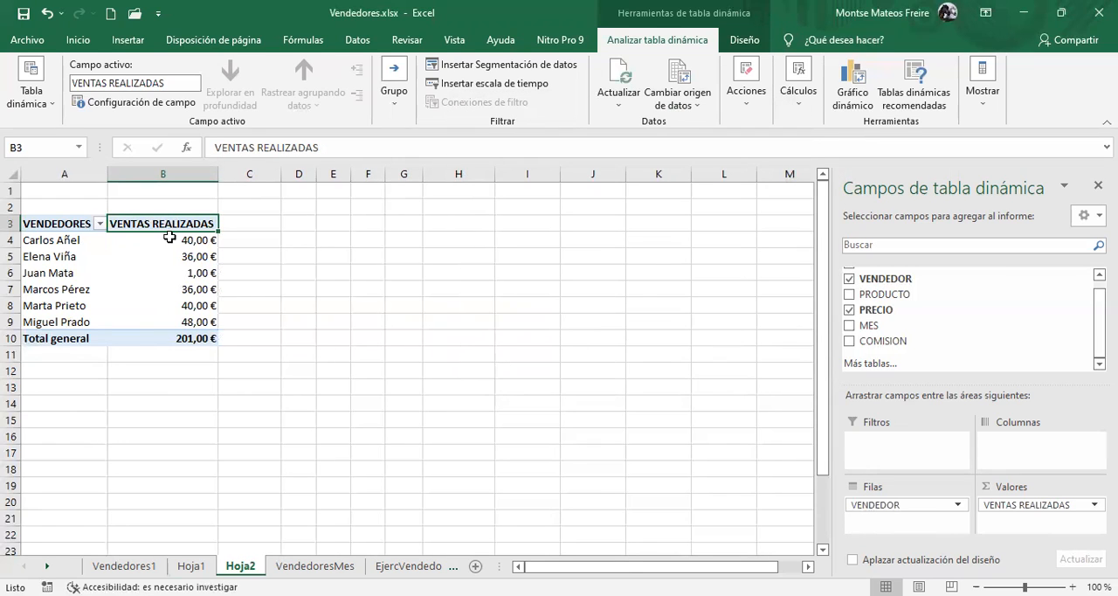
Set the number format of the VENTAS REALIZADAS value field to General and apply the field settings
{"action": "left_click", "coordinate": [1053, 504]}
{"action": "left_click", "coordinate": [1042, 490]}
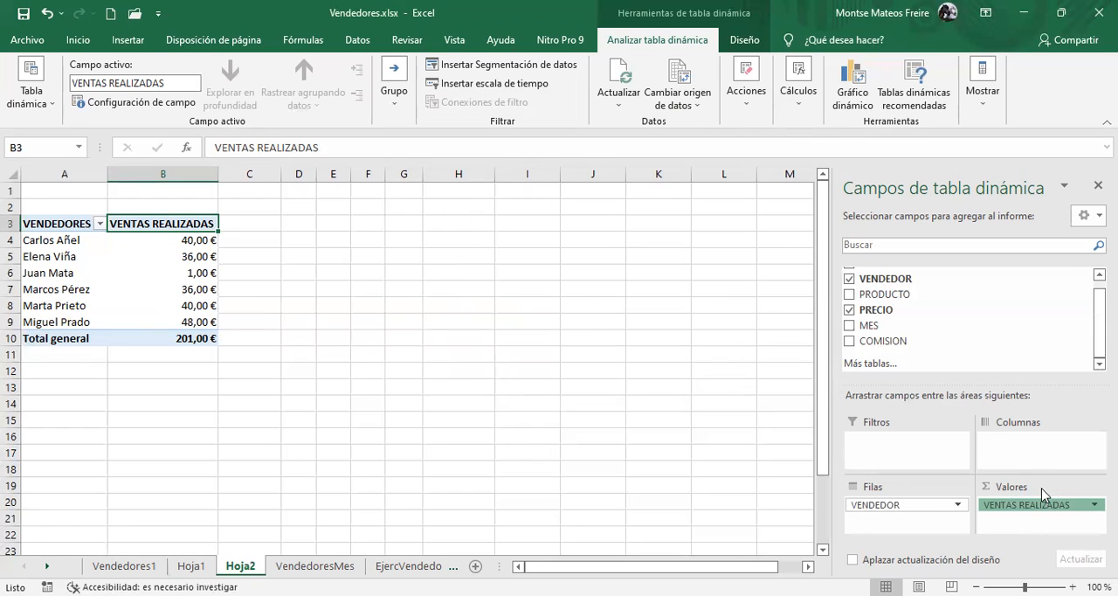
{"action": "left_click", "coordinate": [524, 348]}
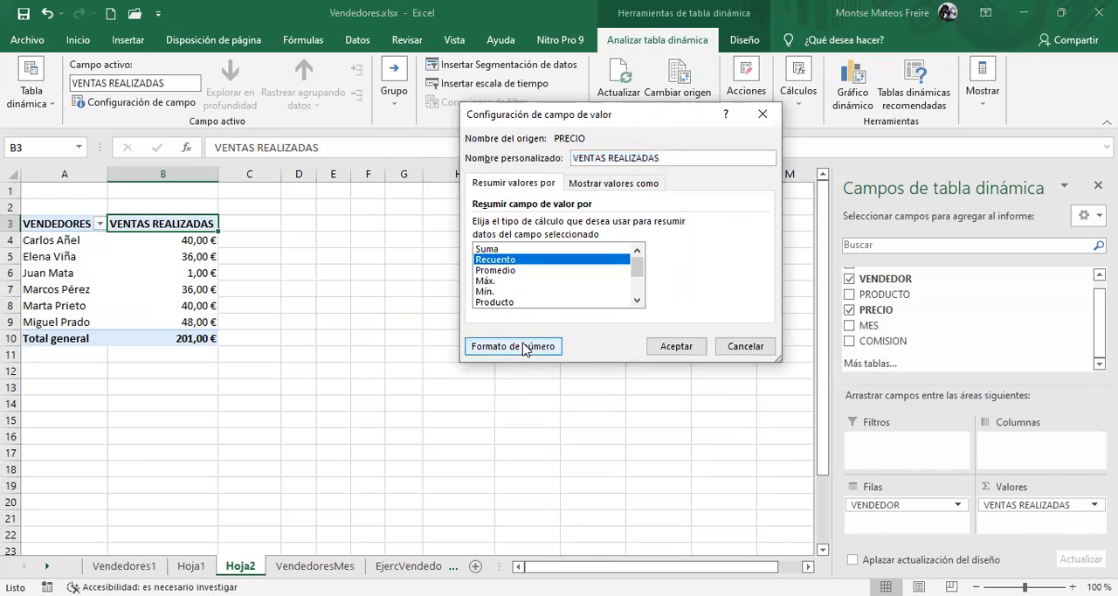
{"action": "left_click", "coordinate": [524, 347]}
{"action": "left_click", "coordinate": [736, 416]}
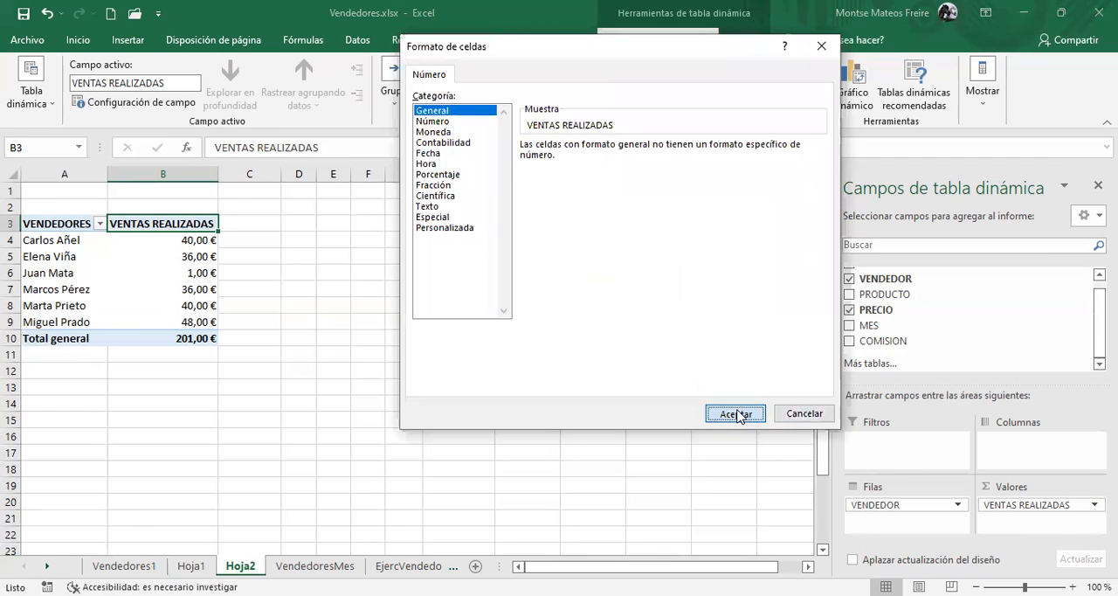
{"action": "key", "text": "Return"}
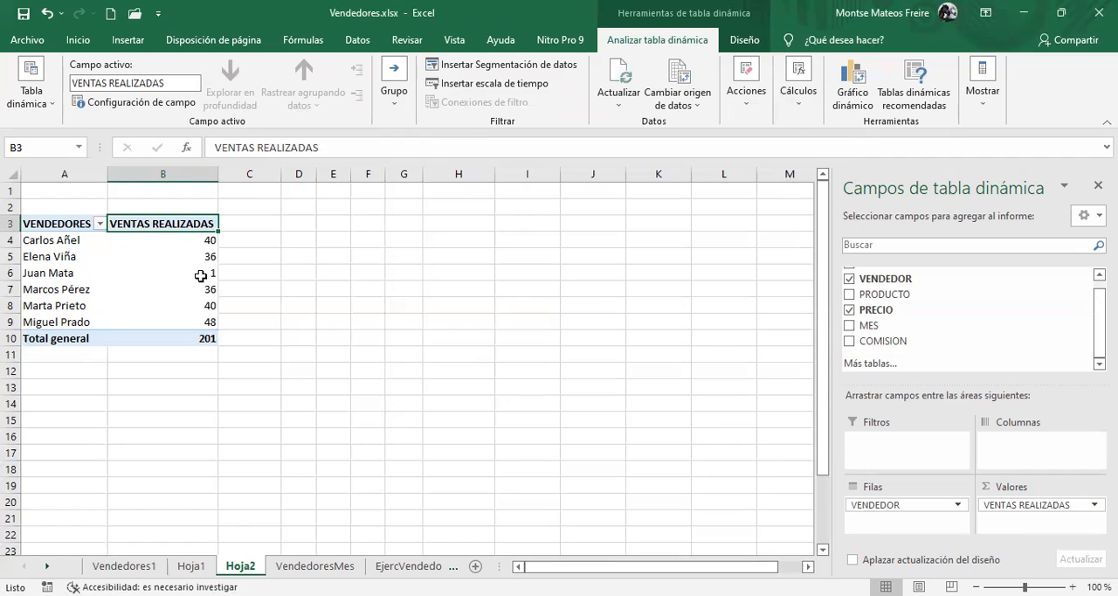
Summarize the PRECIO value field by Suma and show its values as % del total general
{"action": "mouse_move", "coordinate": [194, 272]}
{"action": "left_click", "coordinate": [162, 246]}
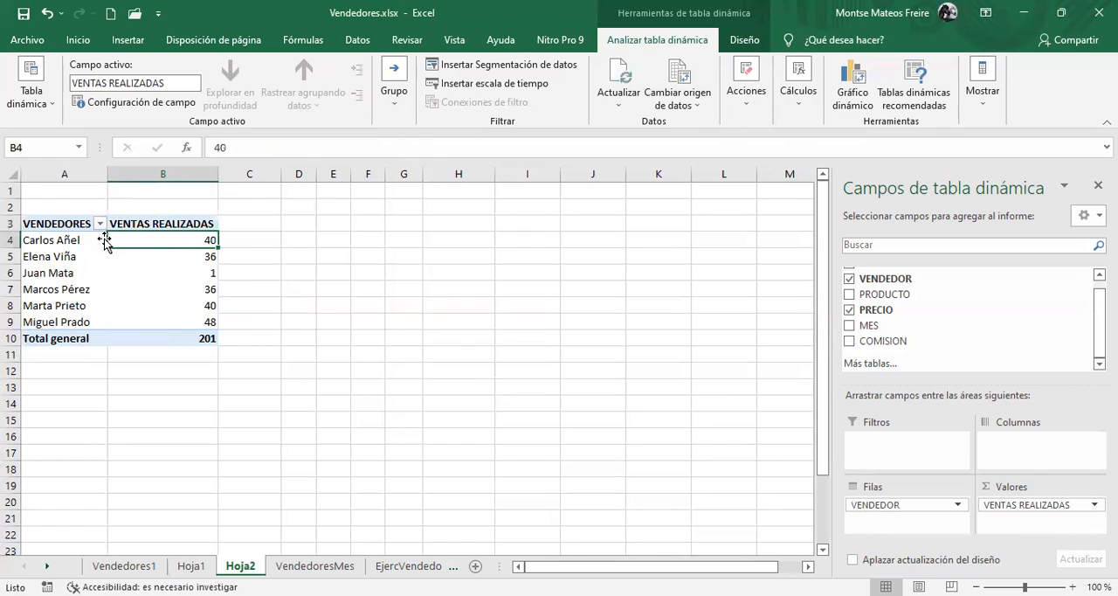
{"action": "left_click", "coordinate": [1048, 507]}
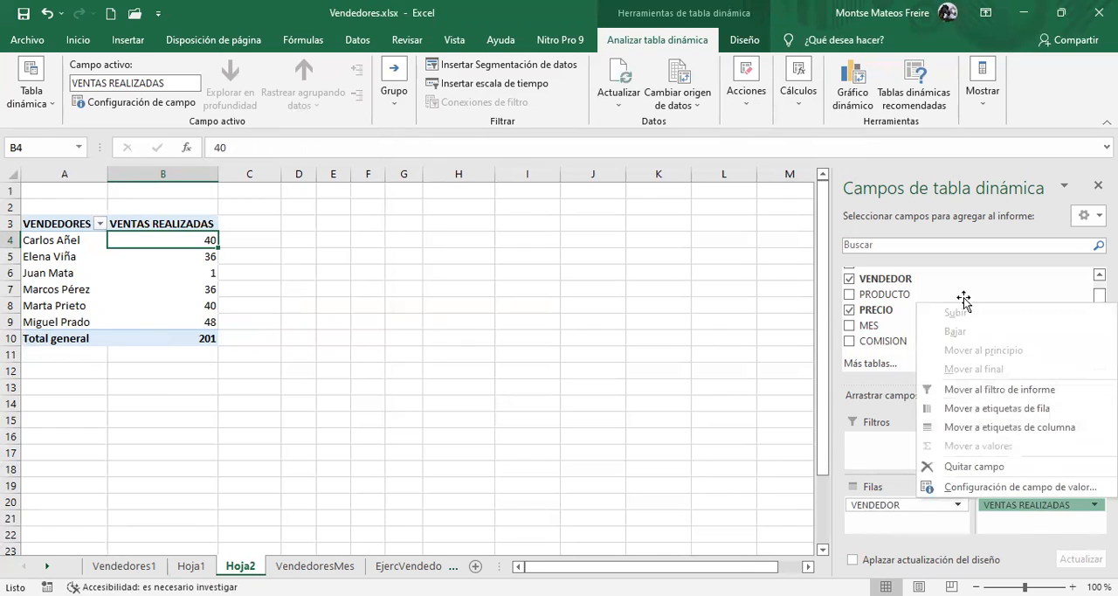
{"action": "left_click", "coordinate": [1013, 487]}
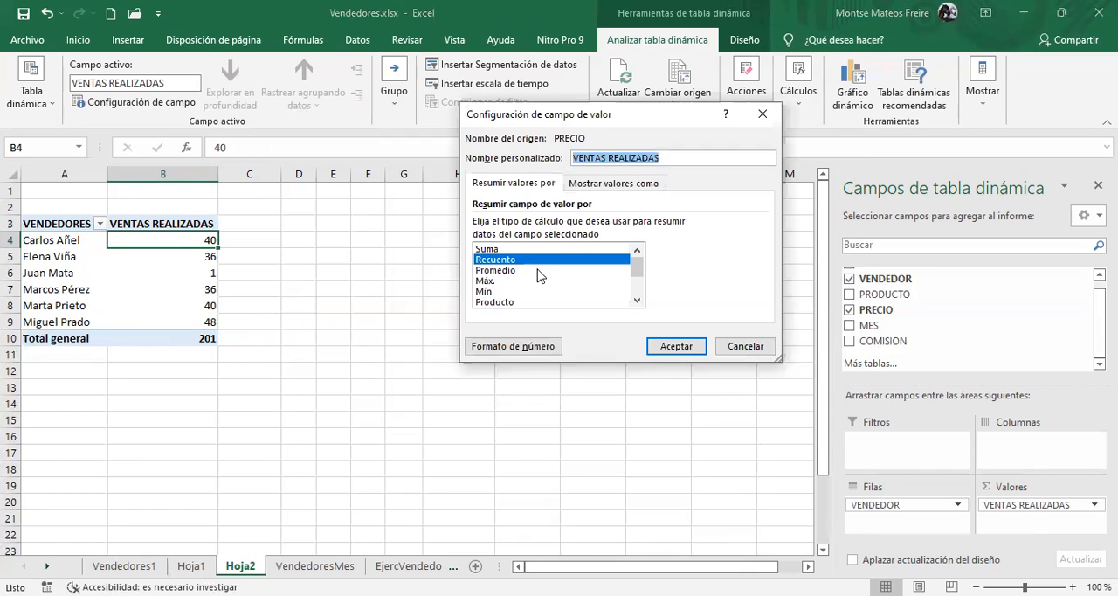
{"action": "left_click", "coordinate": [495, 250]}
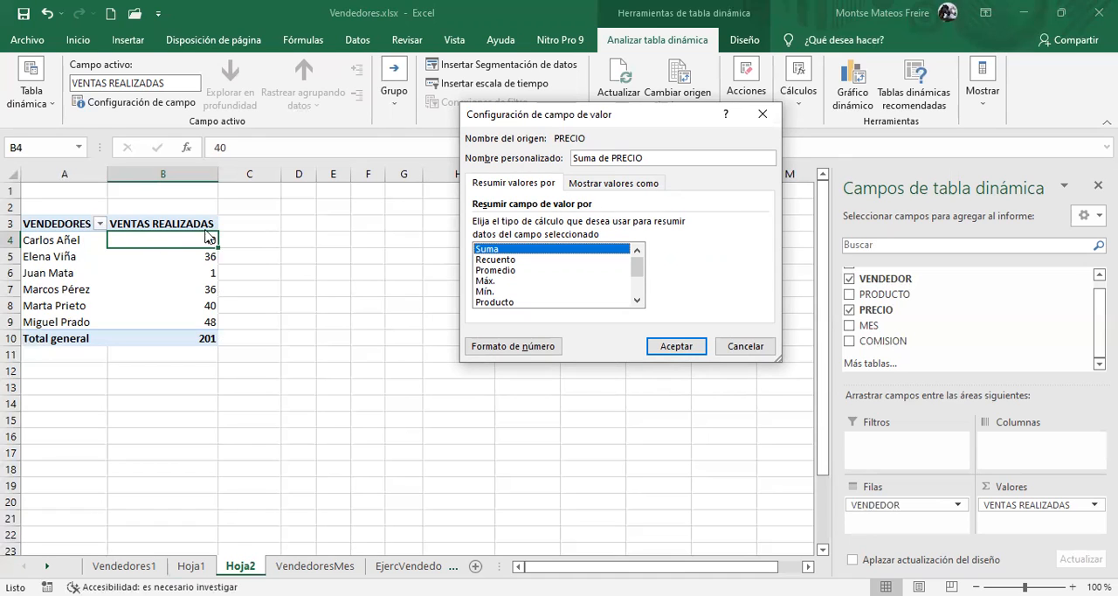
{"action": "left_click", "coordinate": [618, 190]}
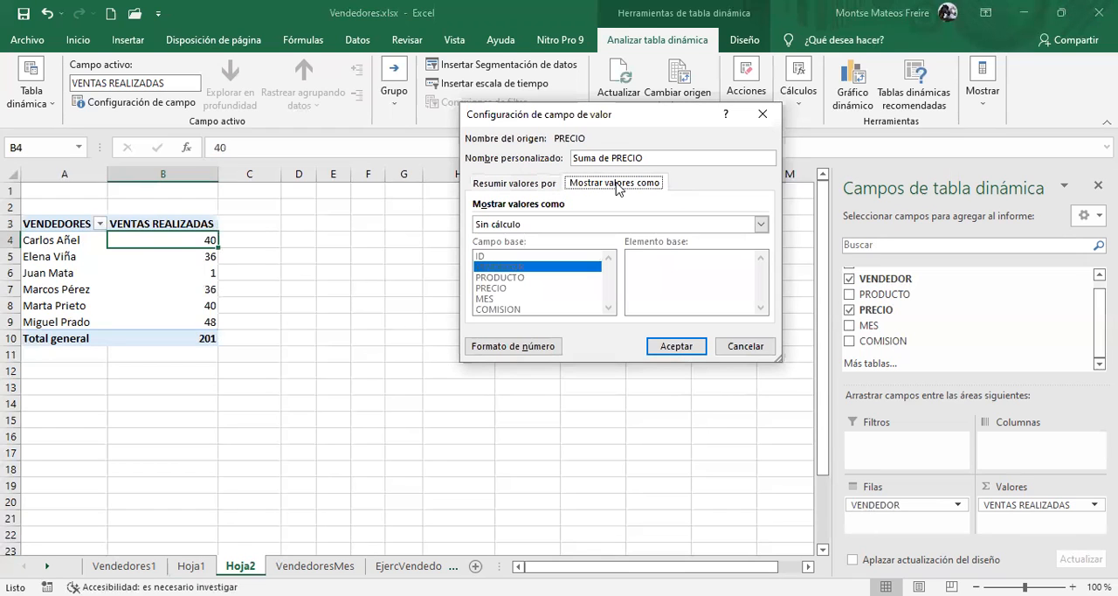
{"action": "left_click", "coordinate": [516, 183]}
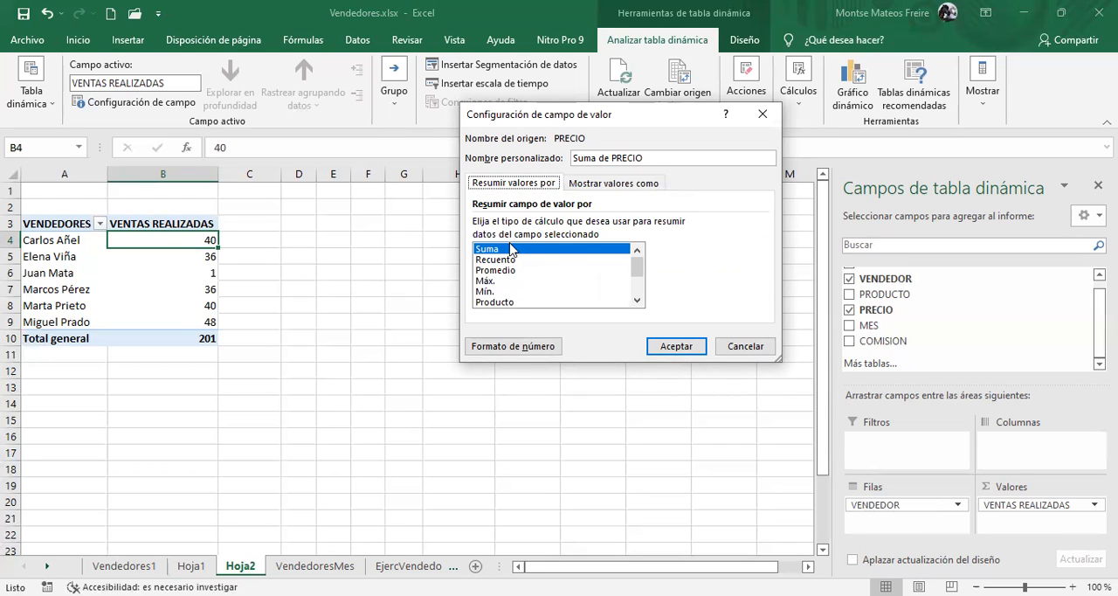
{"action": "left_click", "coordinate": [627, 184]}
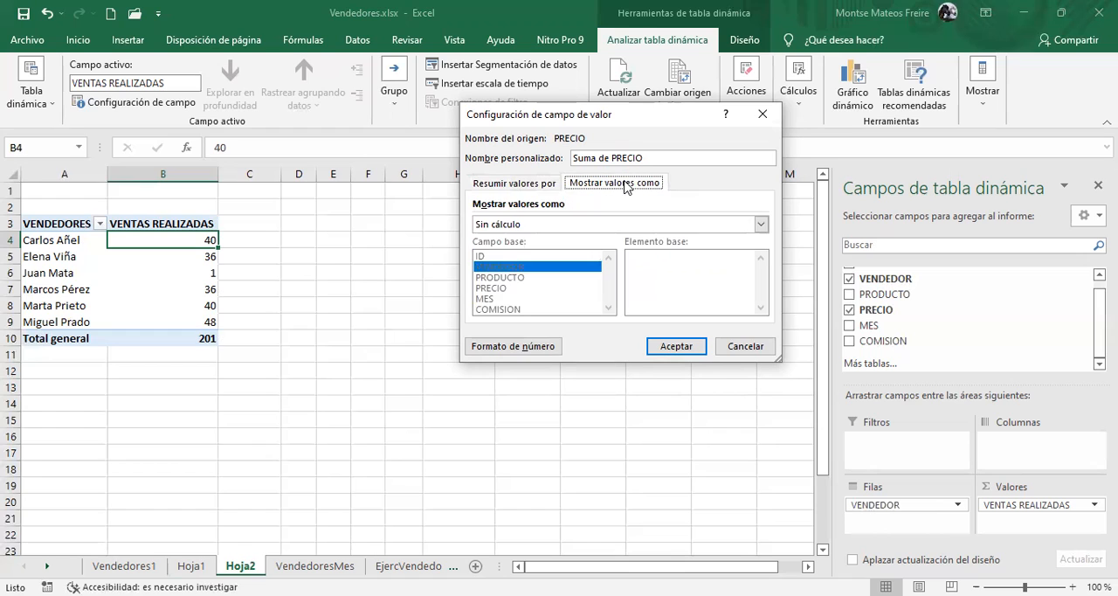
{"action": "left_click", "coordinate": [515, 229]}
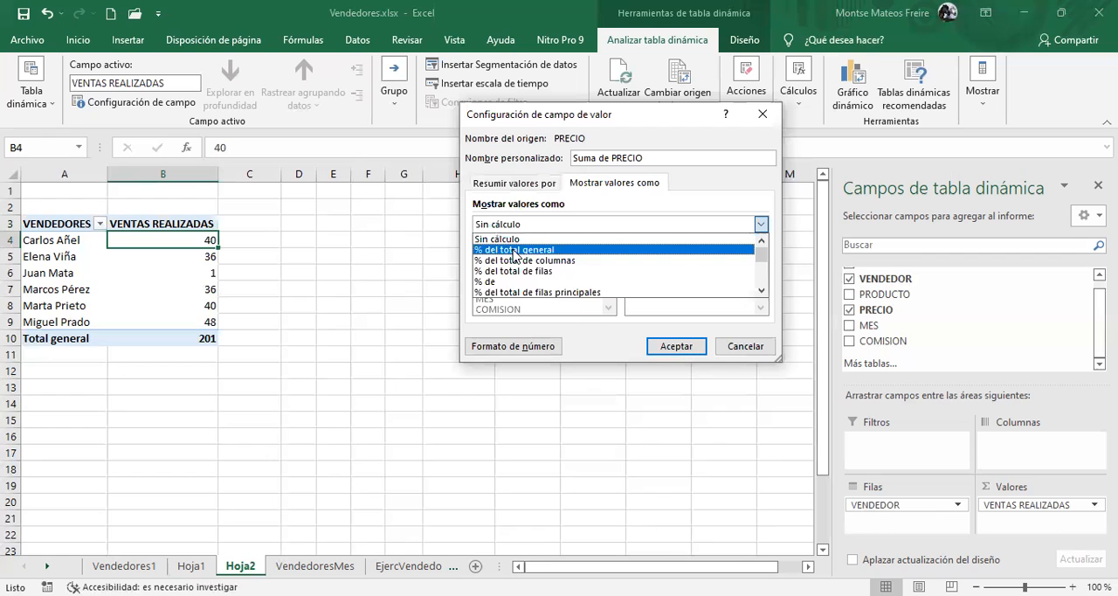
{"action": "left_click", "coordinate": [516, 251]}
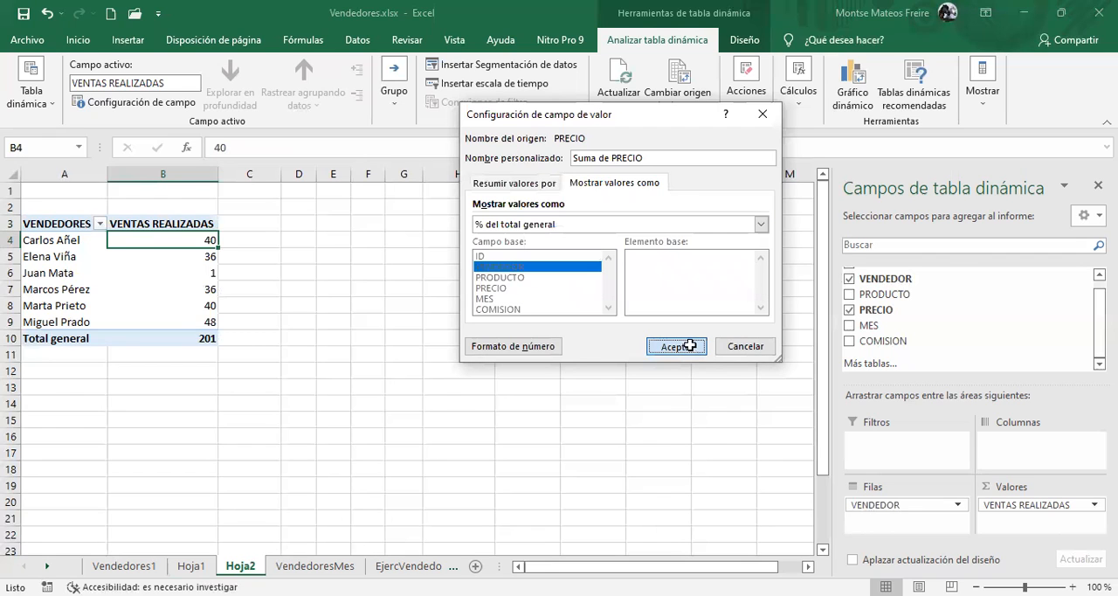
{"action": "key", "text": "Return"}
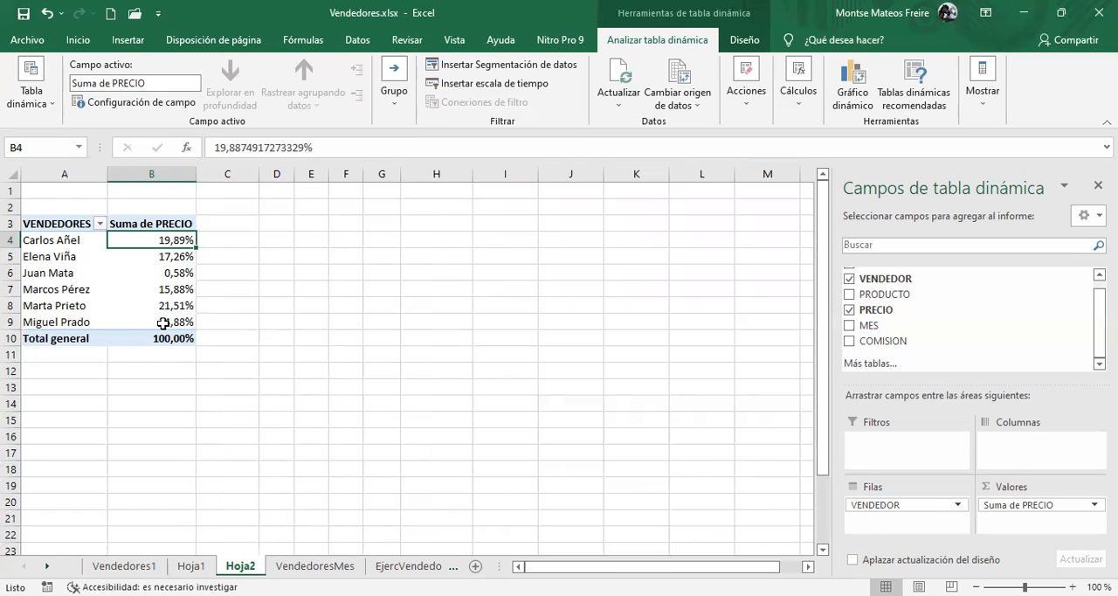
Read the three pivot table exercises on the EjercVendedoresMes sheet, including the report filter and the labels required in the third
{"action": "mouse_move", "coordinate": [177, 306]}
{"action": "mouse_move", "coordinate": [166, 266]}
{"action": "left_click", "coordinate": [415, 565]}
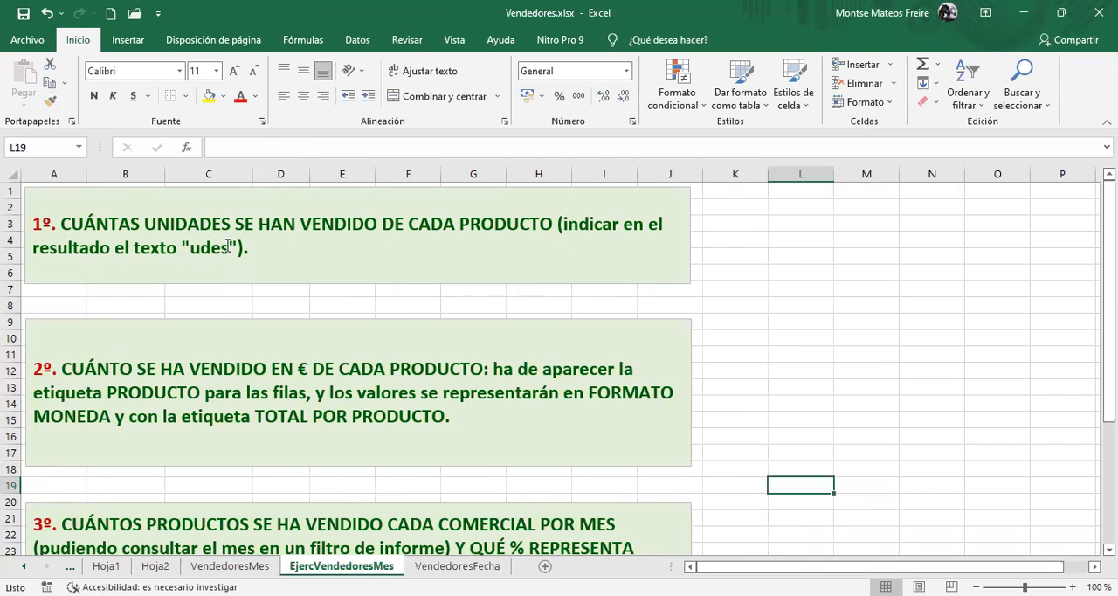
{"action": "scroll", "coordinate": [228, 247], "scroll_direction": "down", "scroll_amount": 1}
{"action": "scroll", "coordinate": [229, 247], "scroll_direction": "down", "scroll_amount": 1}
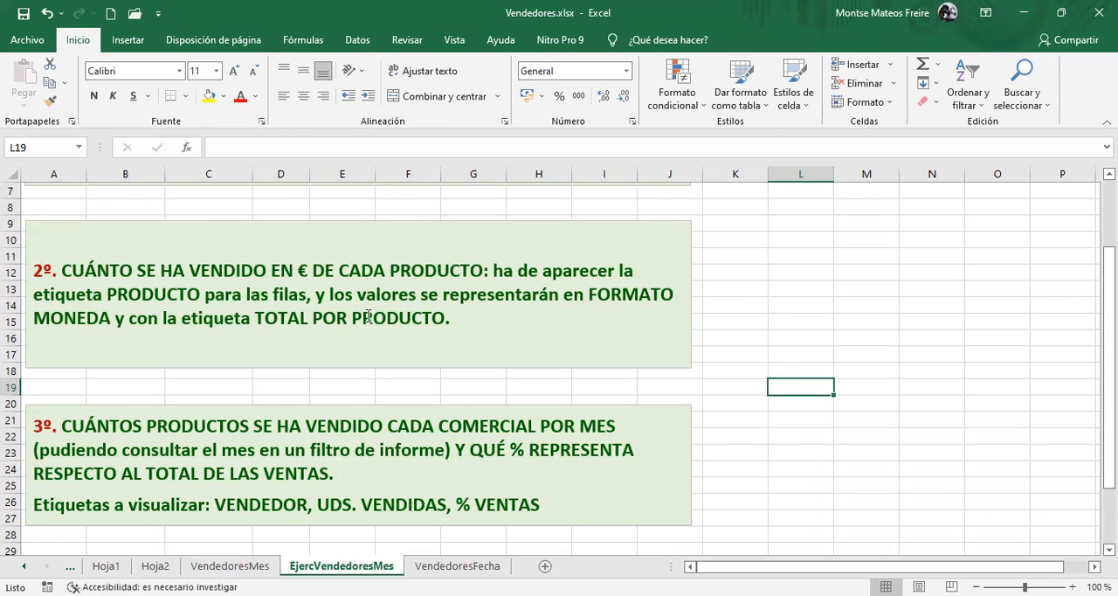
{"action": "scroll", "coordinate": [197, 429], "scroll_direction": "down", "scroll_amount": 2}
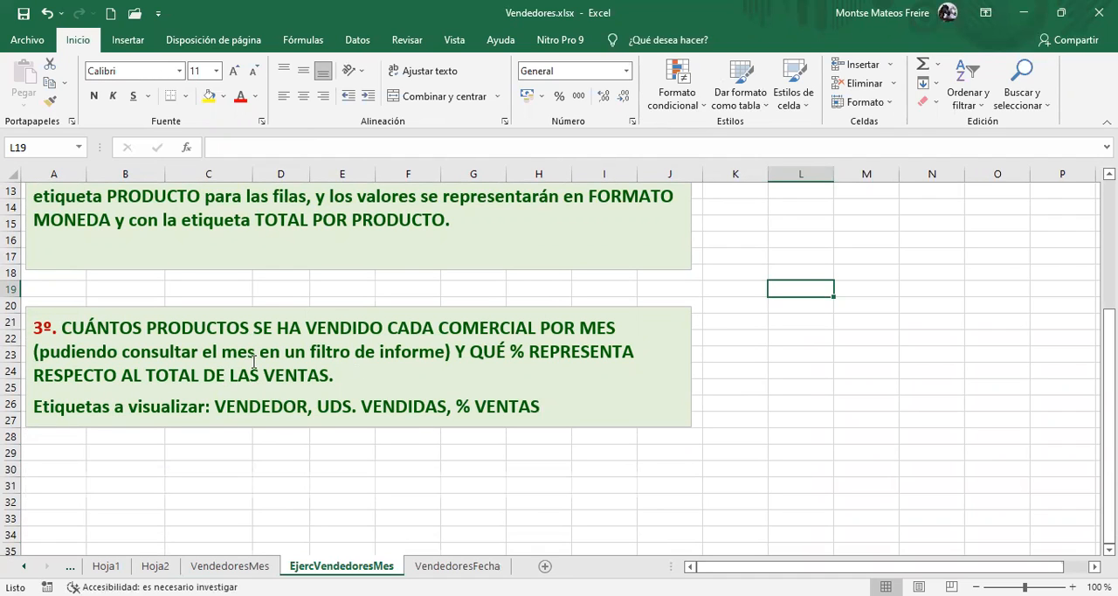
{"action": "left_click_drag", "start_coordinate": [347, 353], "coordinate": [424, 353]}
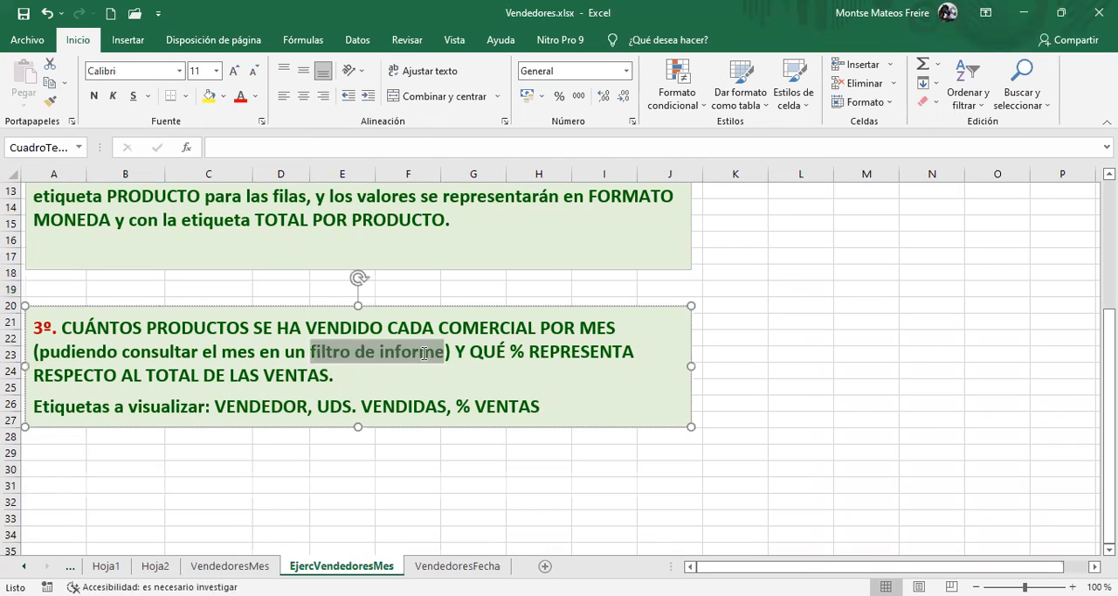
{"action": "left_click", "coordinate": [551, 362]}
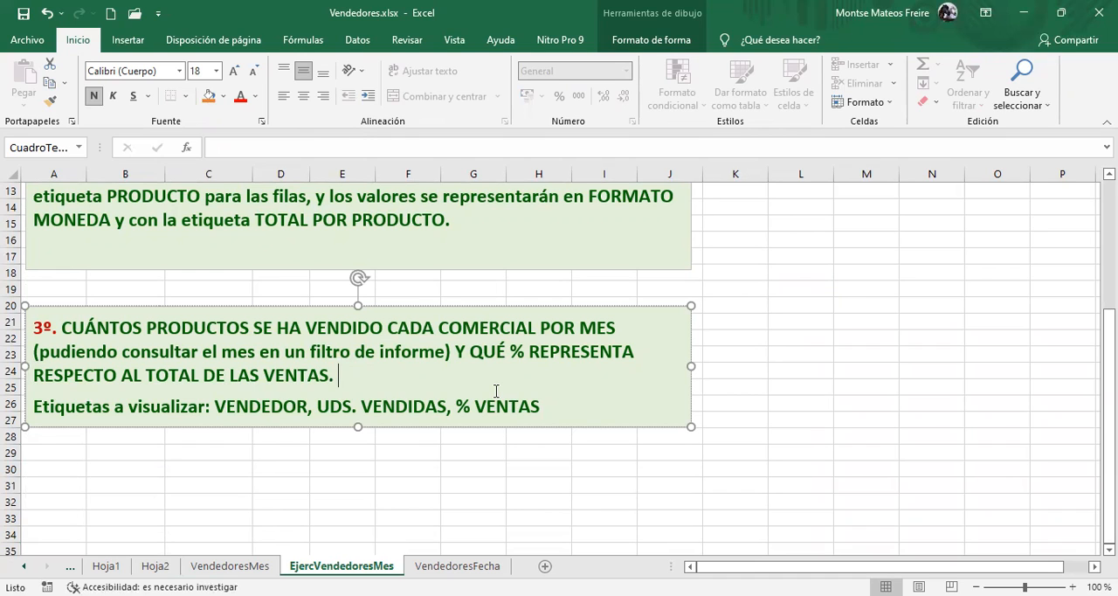
{"action": "scroll", "coordinate": [495, 391], "scroll_direction": "up", "scroll_amount": 4}
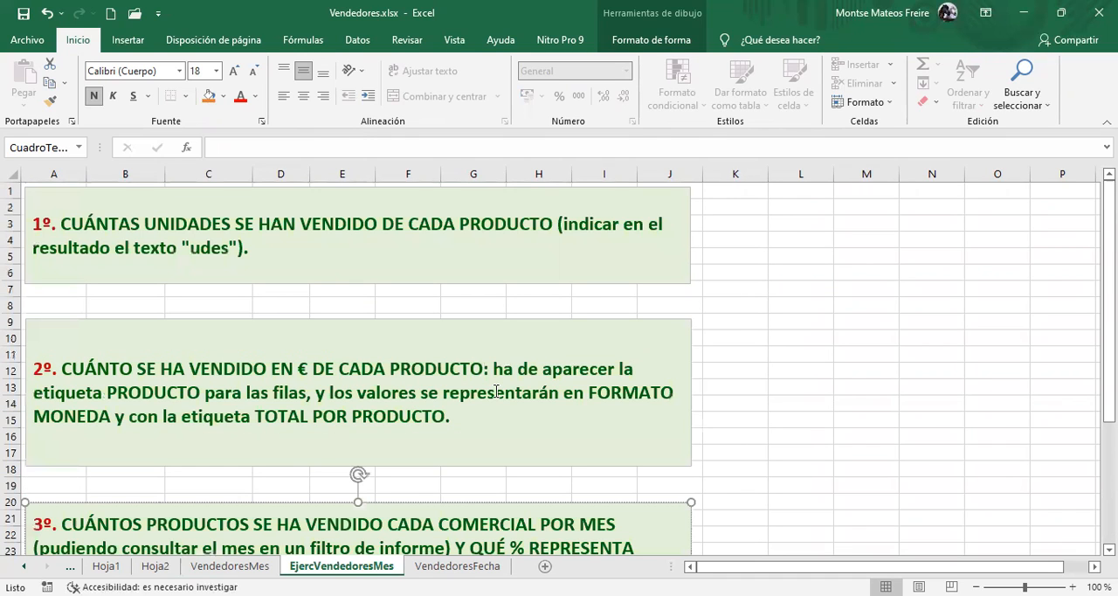
{"action": "left_click", "coordinate": [644, 224]}
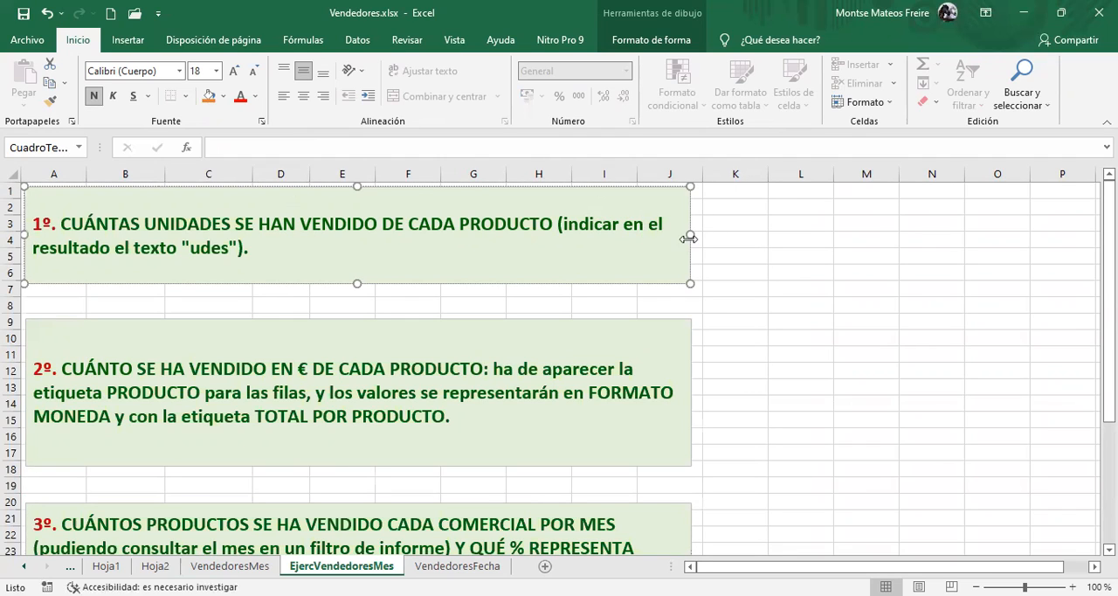
Start inserting a pivot table at cell K2 of the EjercVendedoresMes sheet, leaving the source range empty
{"action": "left_click", "coordinate": [755, 208]}
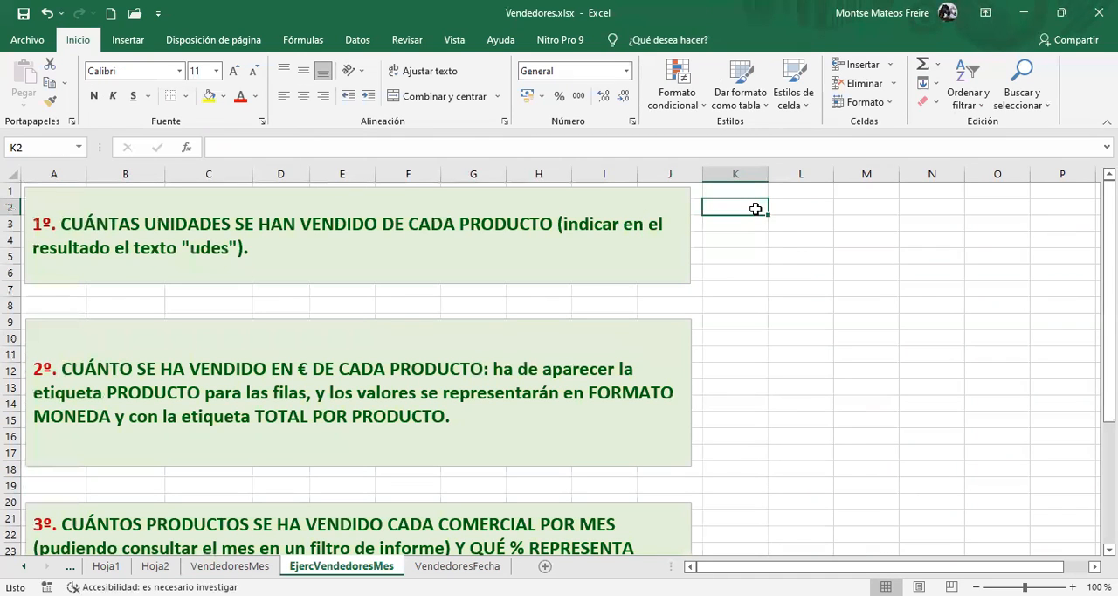
{"action": "left_click", "coordinate": [138, 40]}
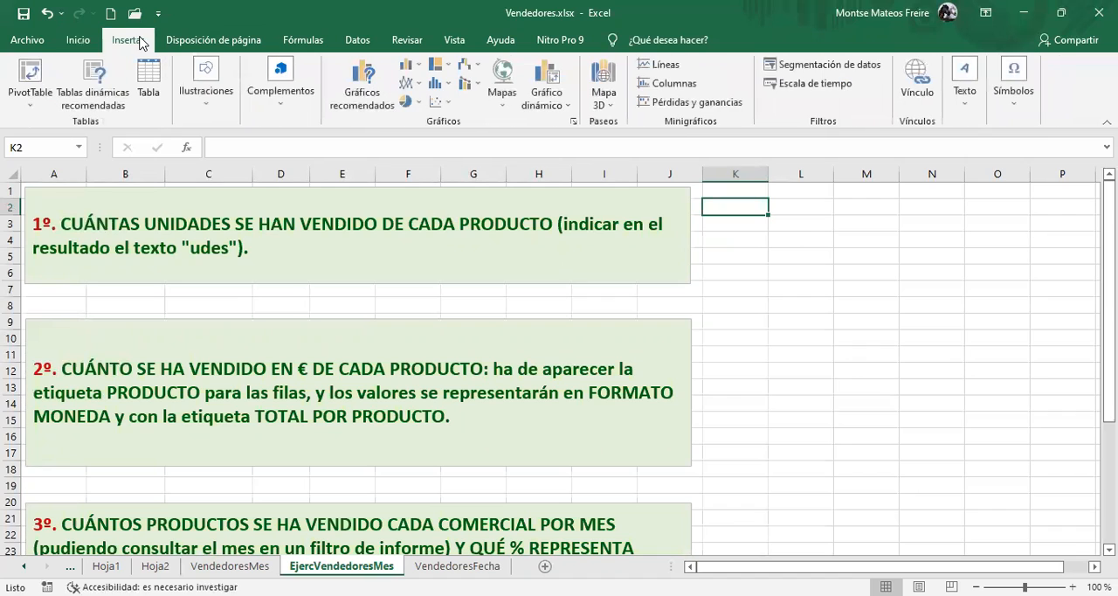
{"action": "left_click", "coordinate": [35, 76]}
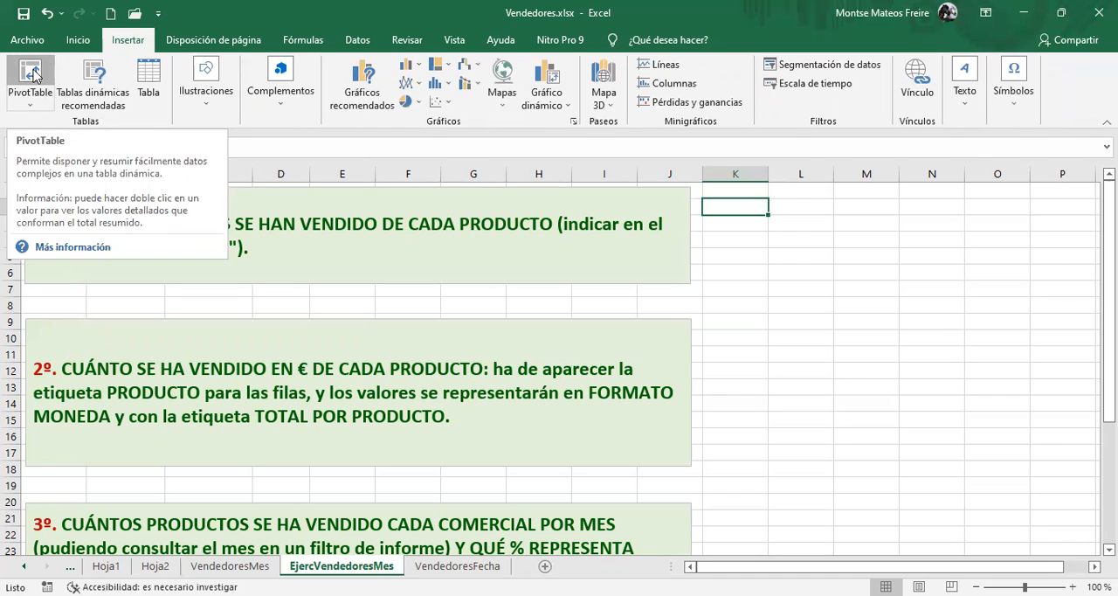
{"action": "left_click", "coordinate": [767, 214]}
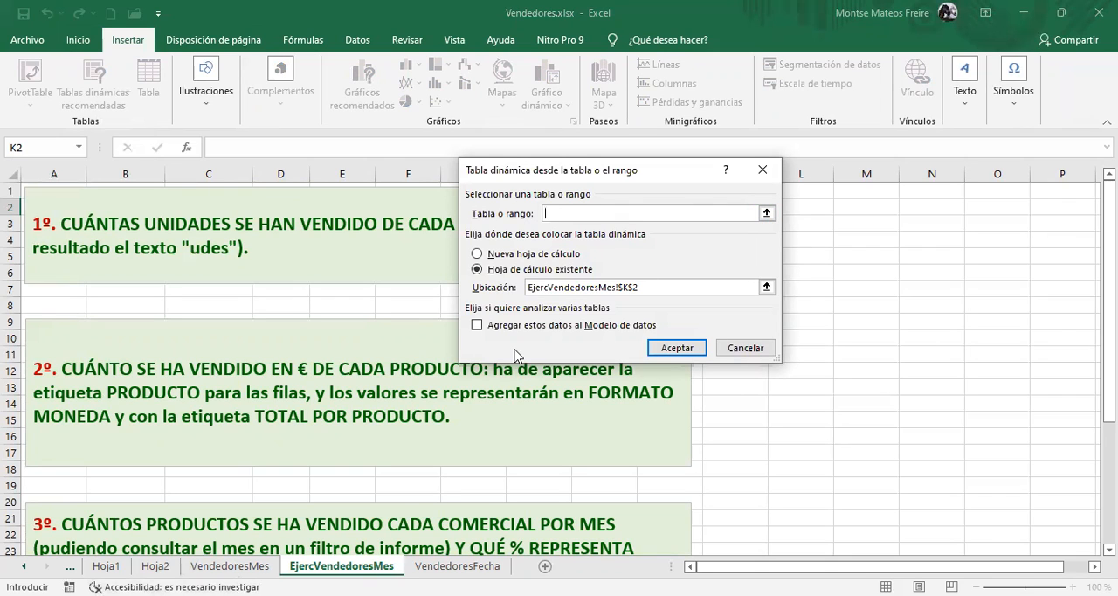
{"action": "type", "text": "t"}
{"action": "double_click", "coordinate": [567, 213]}
{"action": "key", "text": "BackSpace"}
Set the whole Tabla1 on the VendedoresMes sheet as the source and create the pivot table at EjercVendedoresMes cell K2
{"action": "left_click", "coordinate": [767, 214]}
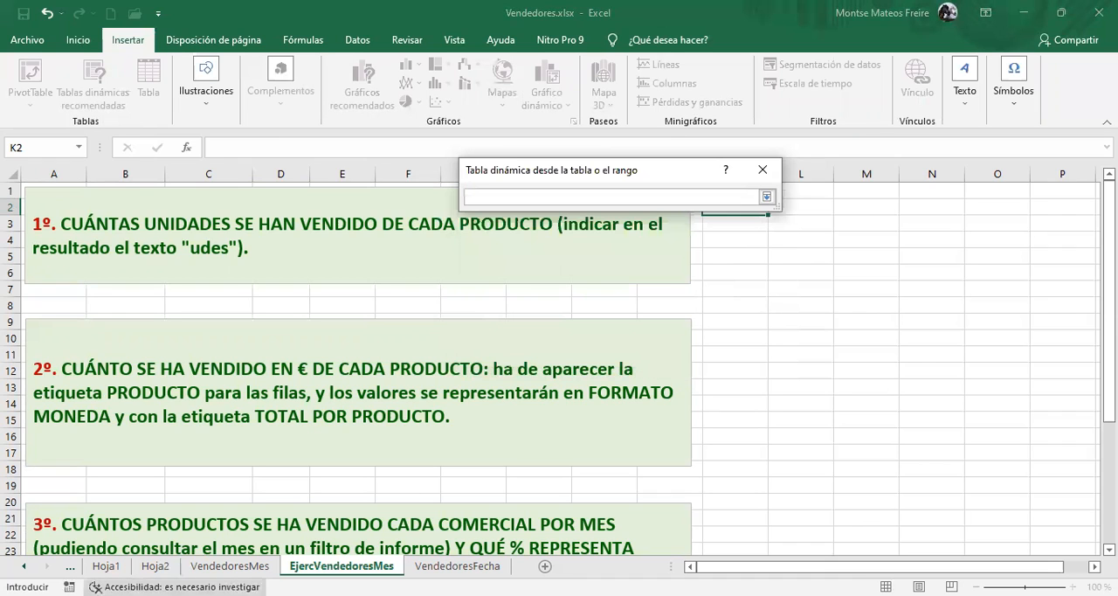
{"action": "left_click", "coordinate": [229, 565]}
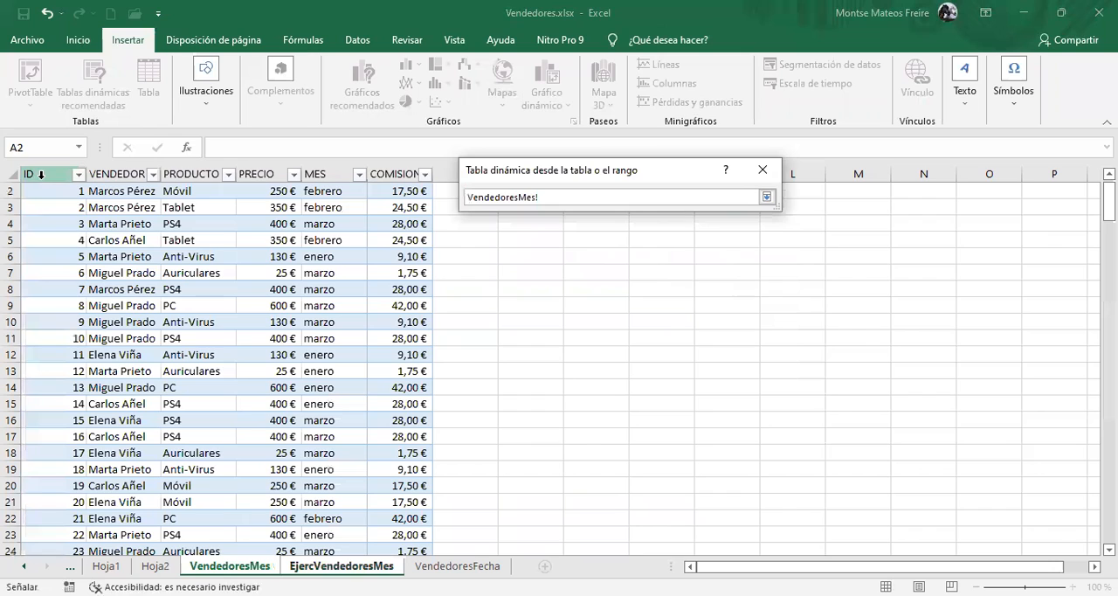
{"action": "left_click", "coordinate": [44, 172]}
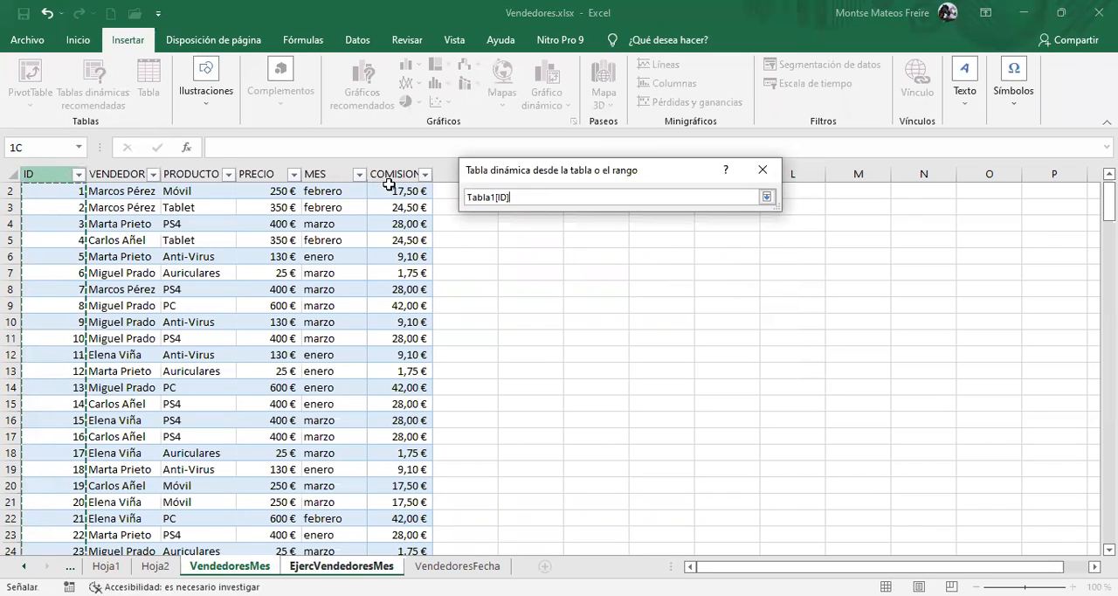
{"action": "key", "text": "BackSpace"}
{"action": "key", "text": "BackSpace"}
{"action": "key", "text": "BackSpace"}
{"action": "key", "text": "BackSpace"}
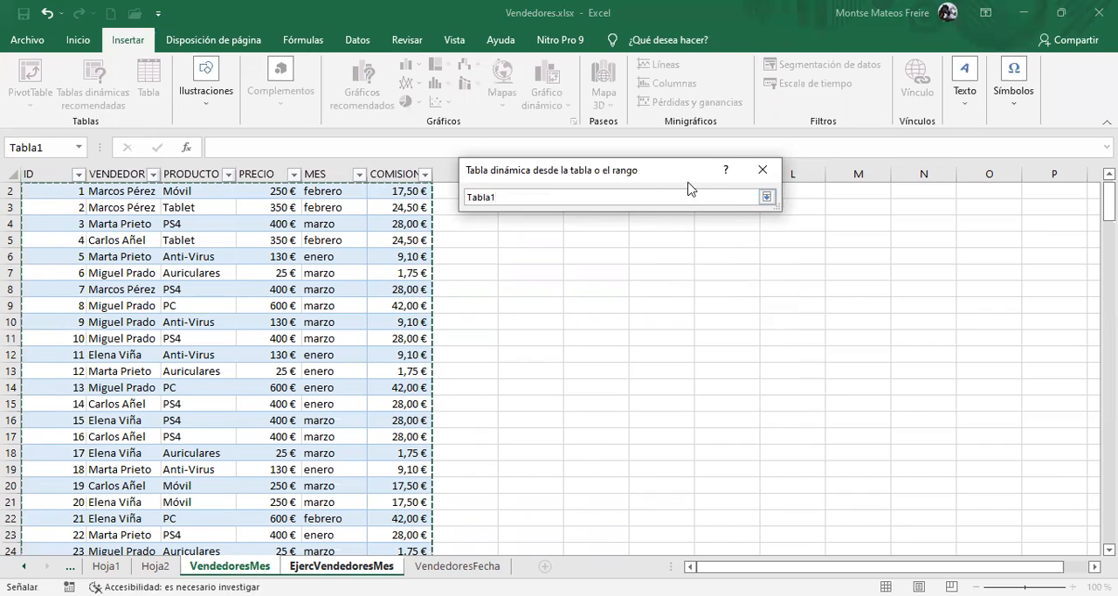
{"action": "left_click", "coordinate": [768, 198]}
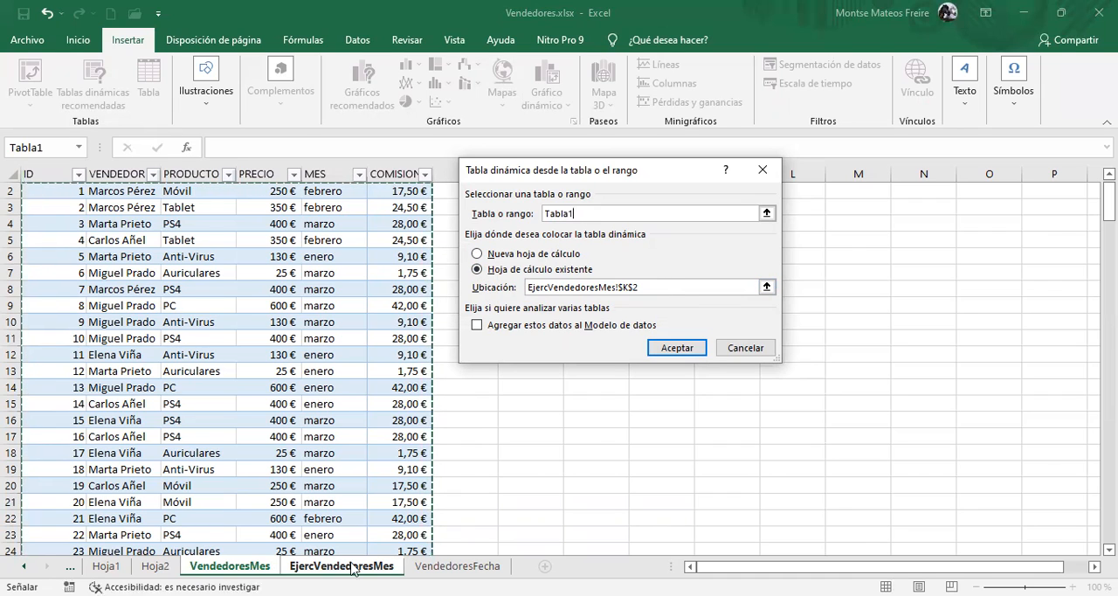
{"action": "left_click", "coordinate": [533, 291]}
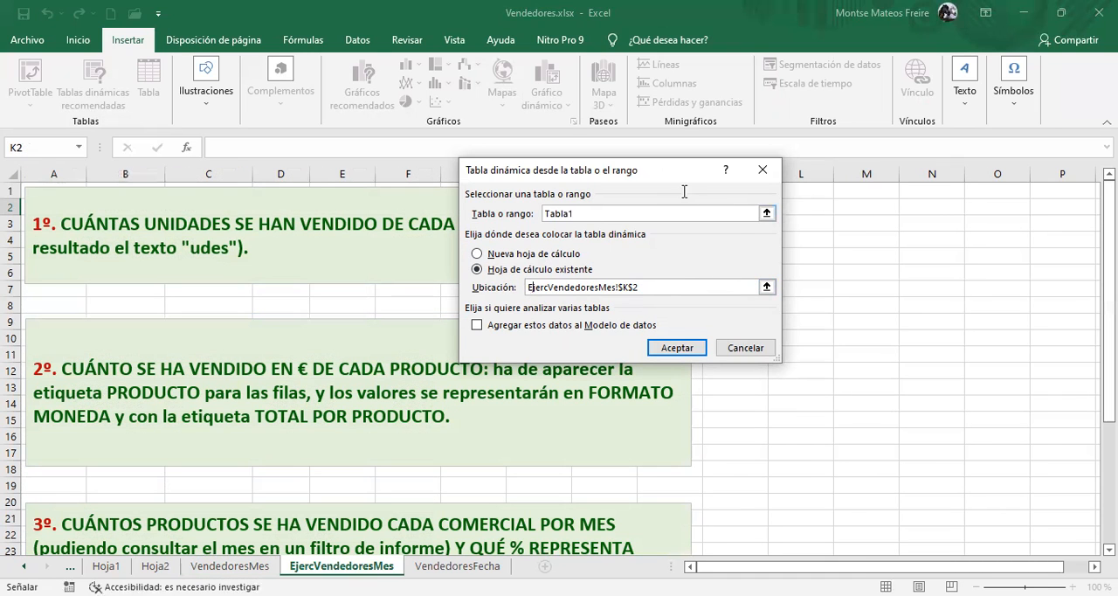
{"action": "left_click_drag", "start_coordinate": [665, 172], "coordinate": [533, 201]}
{"action": "left_click", "coordinate": [545, 375]}
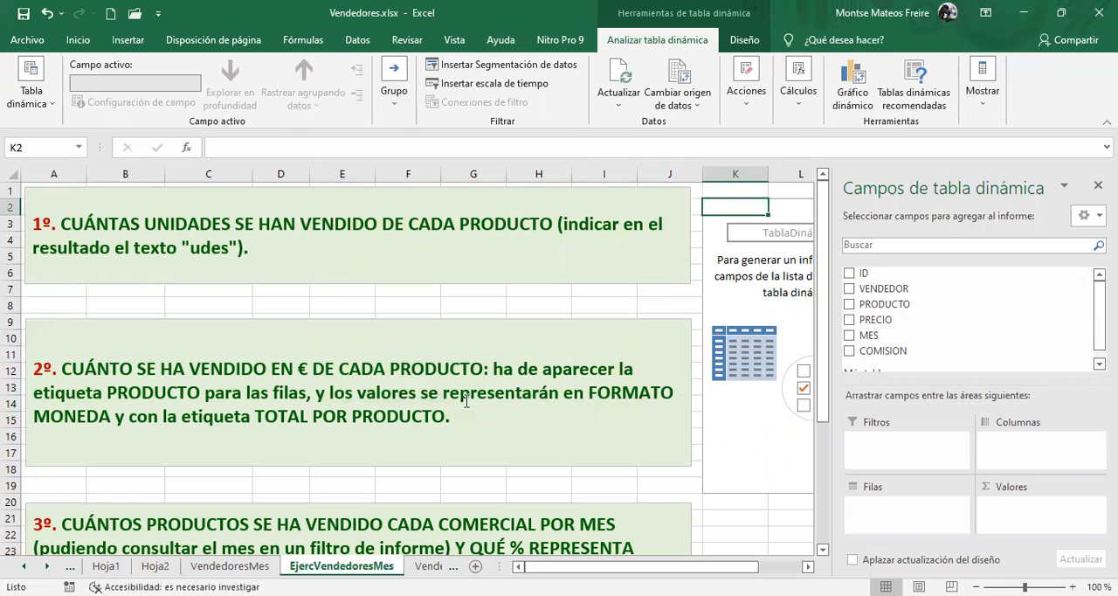
Add the PRODUCTO field to the pivot table's rows and also to its values as a count
{"action": "left_click_drag", "start_coordinate": [659, 566], "coordinate": [780, 568]}
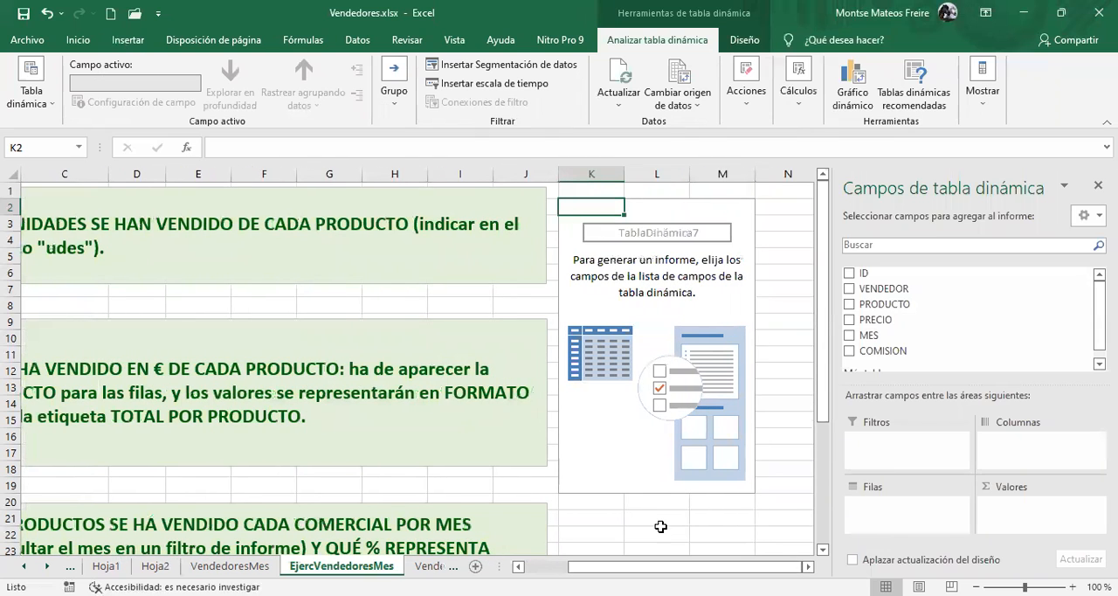
{"action": "left_click_drag", "start_coordinate": [888, 305], "coordinate": [917, 513]}
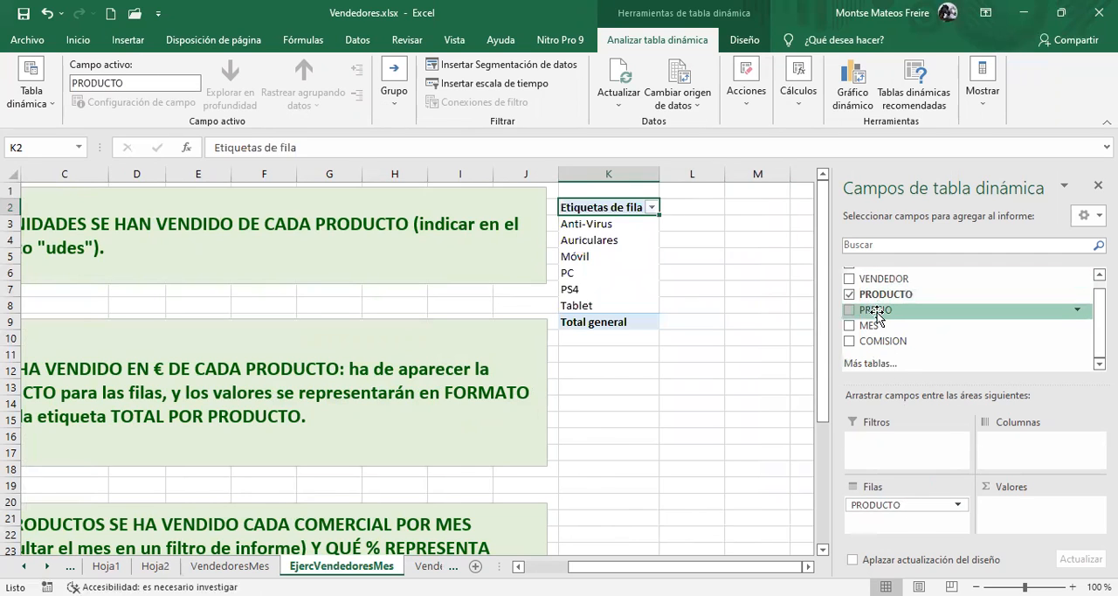
{"action": "left_click_drag", "start_coordinate": [878, 313], "coordinate": [1026, 514]}
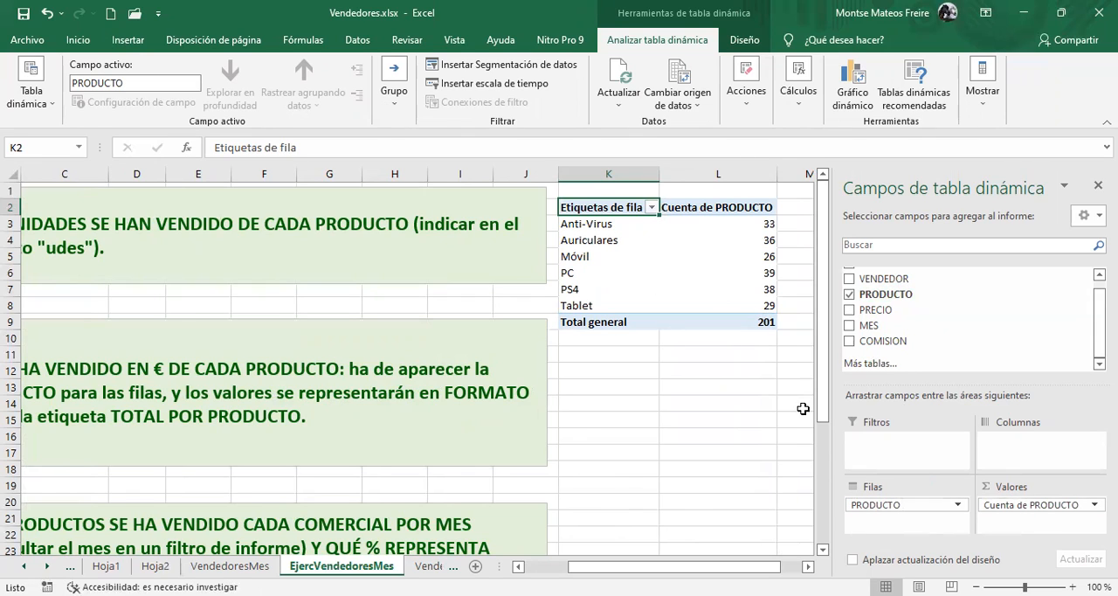
Try PRODUCTO as column labels to examine the horizontal layout, and return the field to the rows
{"action": "left_click", "coordinate": [878, 506]}
{"action": "left_click_drag", "start_coordinate": [877, 507], "coordinate": [1005, 435]}
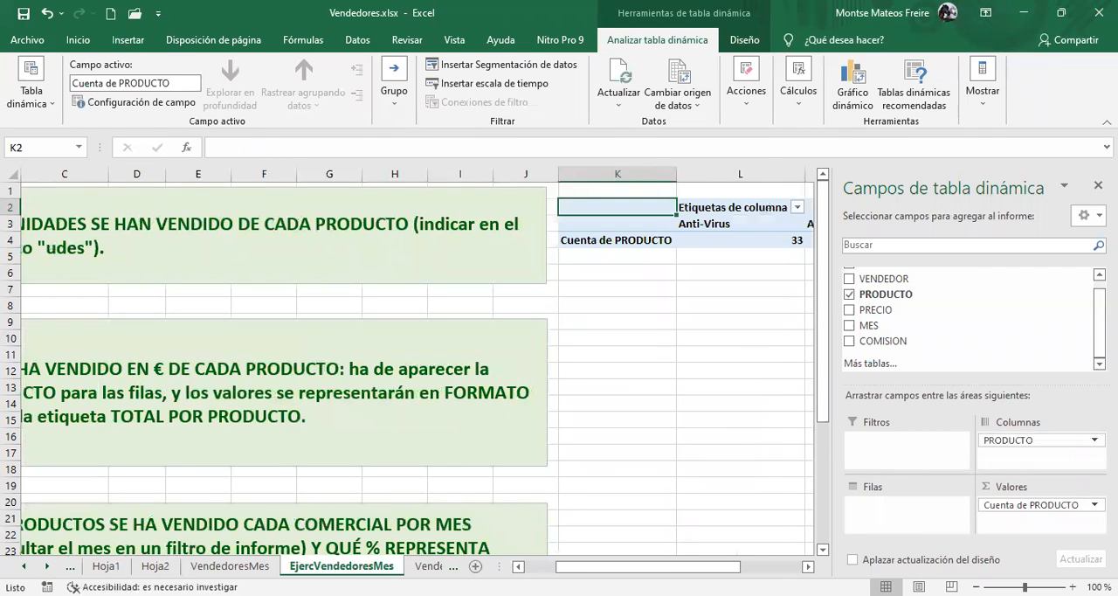
{"action": "left_click_drag", "start_coordinate": [648, 566], "coordinate": [710, 567]}
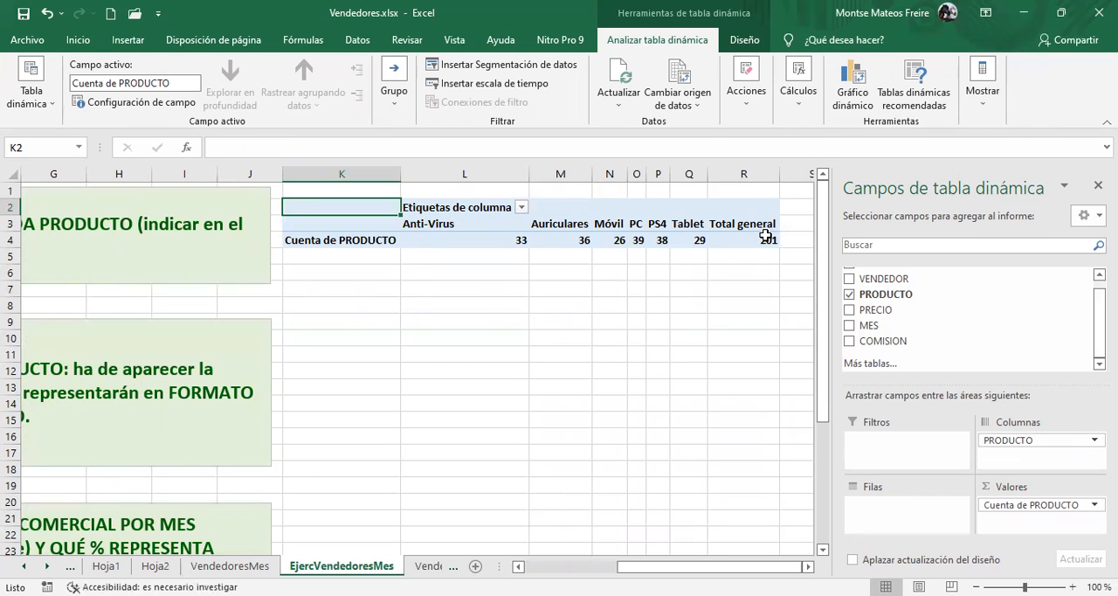
{"action": "mouse_move", "coordinate": [766, 238]}
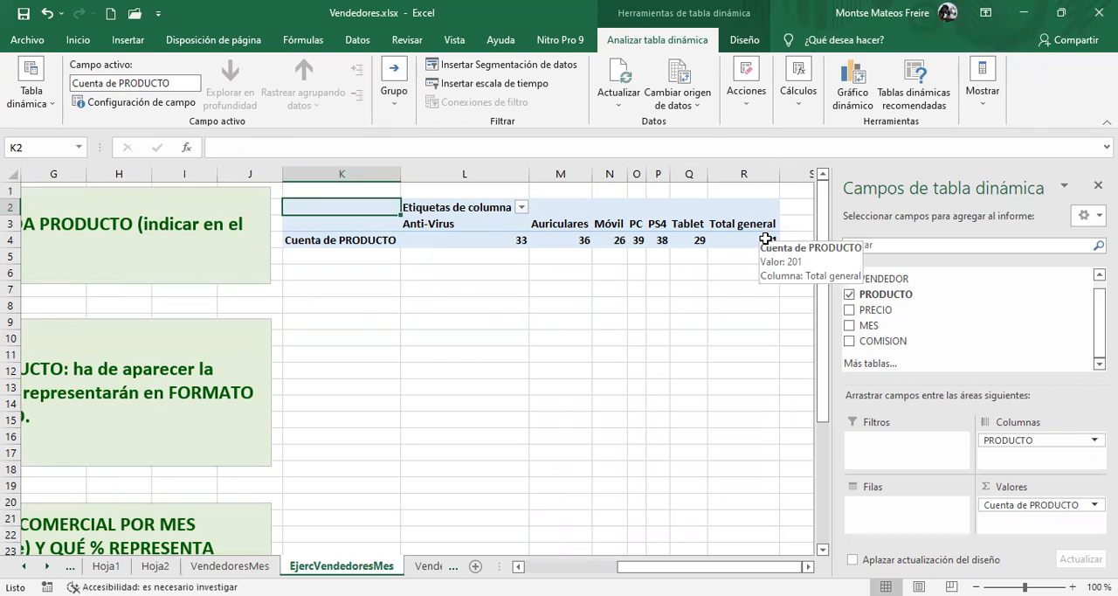
{"action": "left_click_drag", "start_coordinate": [1004, 441], "coordinate": [908, 505]}
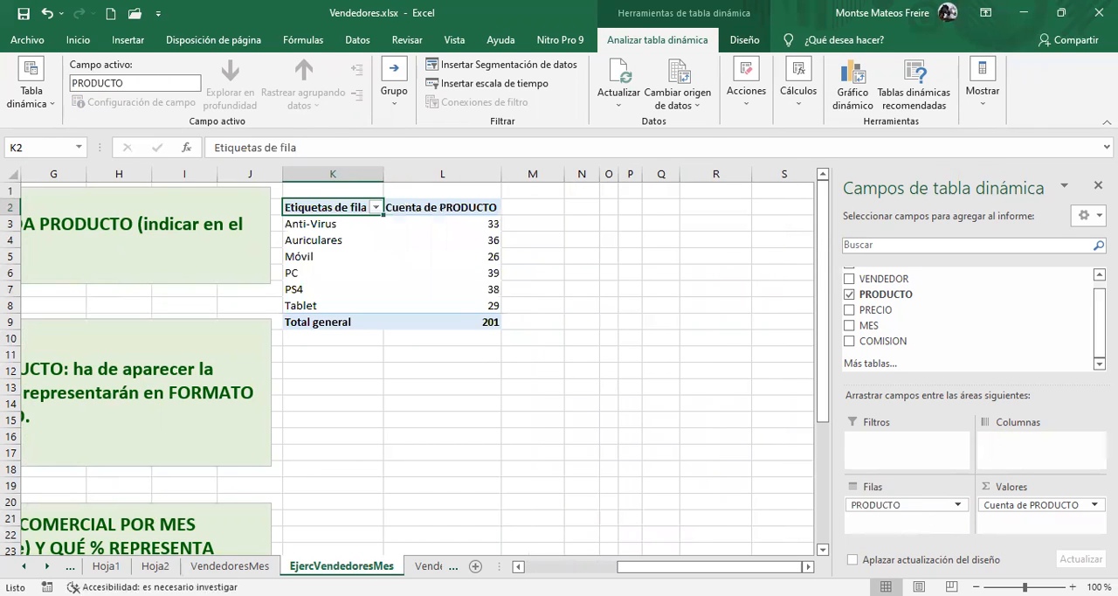
{"action": "mouse_move", "coordinate": [706, 560]}
{"action": "left_mouse_down"}
{"action": "mouse_move", "coordinate": [622, 547]}
{"action": "mouse_move", "coordinate": [706, 560]}
{"action": "left_mouse_up"}
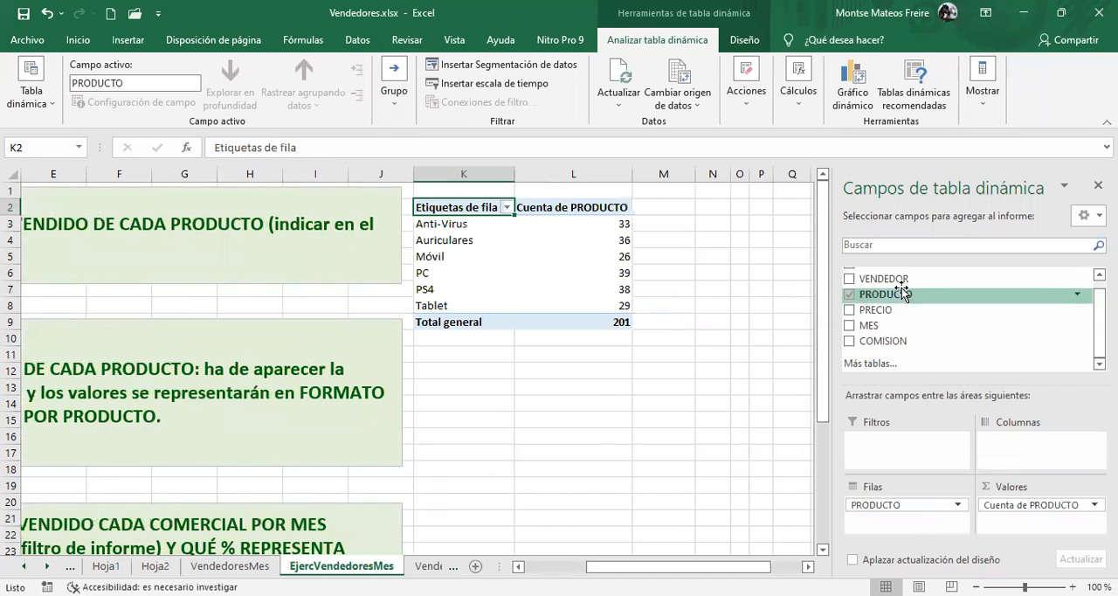
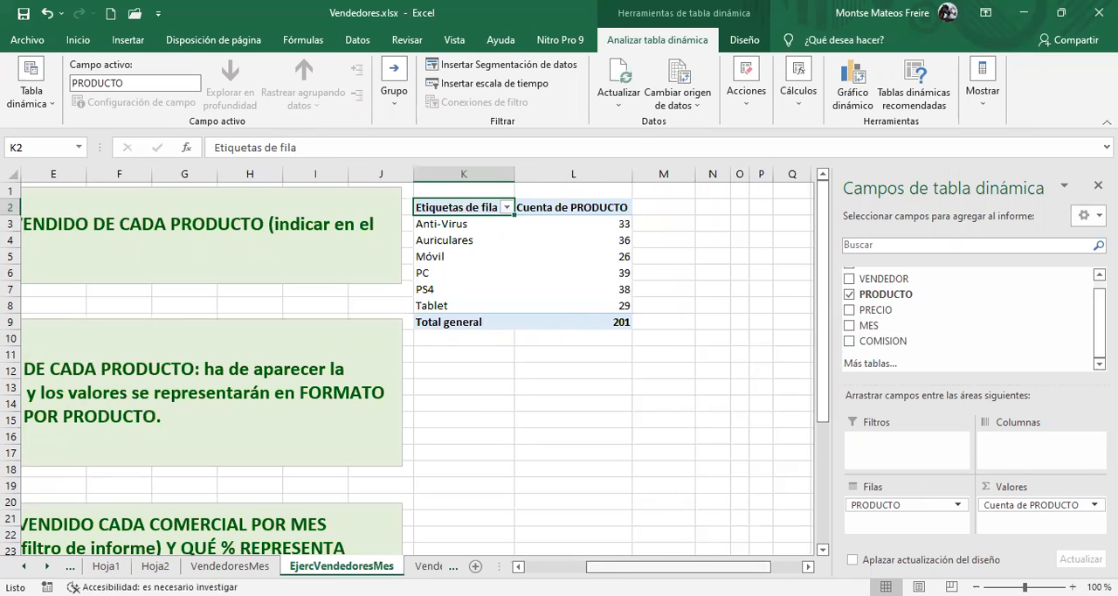
Rename the row labels header of the pivot table in cell K2 as PRODUCTOS
{"action": "scroll", "coordinate": [612, 539], "scroll_direction": "left", "scroll_amount": 3}
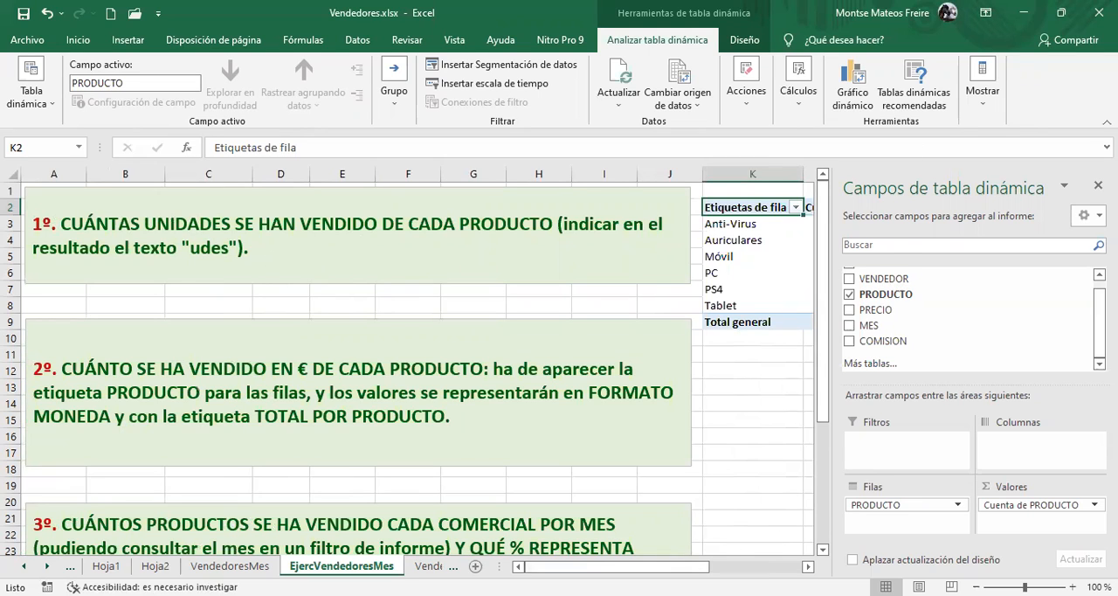
{"action": "scroll", "coordinate": [332, 210], "scroll_direction": "right", "scroll_amount": 3}
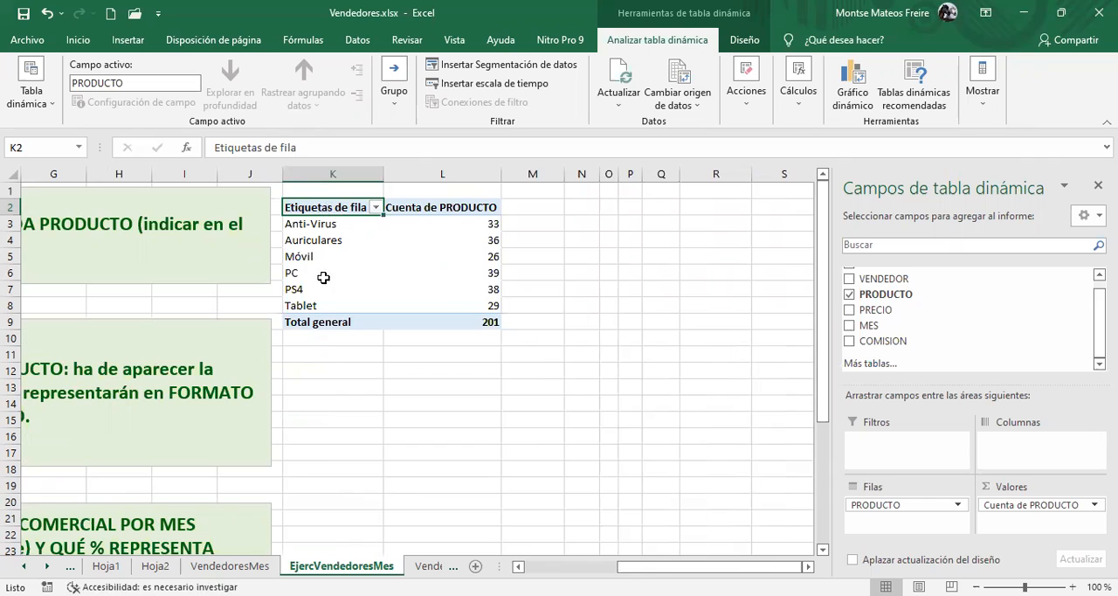
{"action": "double_click", "coordinate": [313, 204]}
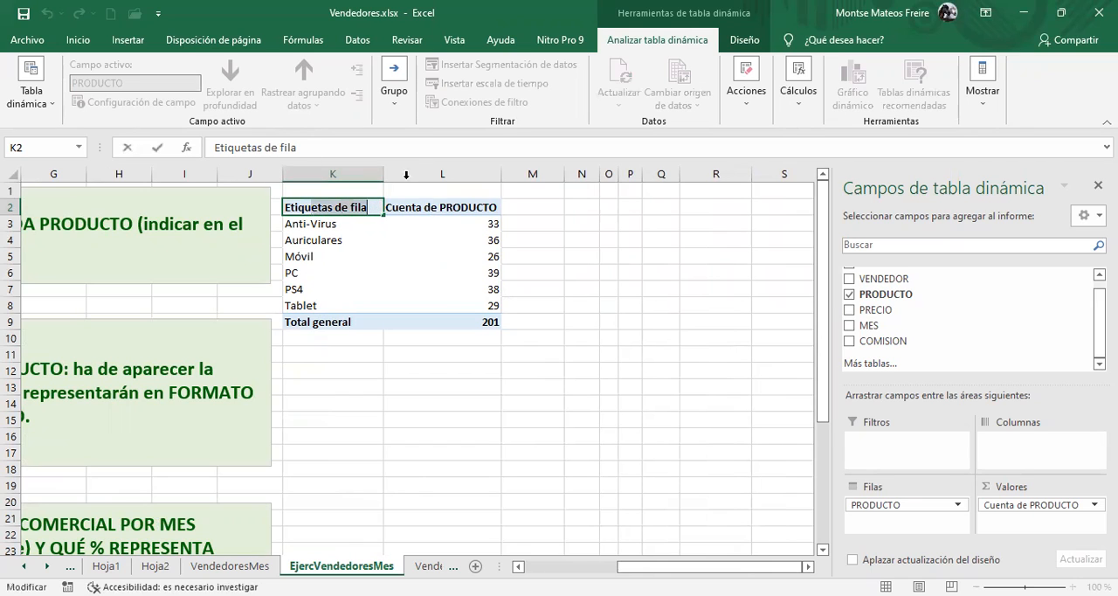
{"action": "key", "text": "BackSpace"}
{"action": "key", "text": "BackSpace"}
{"action": "key", "text": "BackSpace"}
{"action": "key", "text": "BackSpace"}
{"action": "key", "text": "BackSpace"}
{"action": "key", "text": "BackSpace"}
{"action": "key", "text": "BackSpace"}
{"action": "key", "text": "BackSpace"}
{"action": "key", "text": "BackSpace"}
{"action": "key", "text": "BackSpace"}
{"action": "key", "text": "BackSpace"}
{"action": "key", "text": "BackSpace"}
{"action": "key", "text": "BackSpace"}
{"action": "key", "text": "BackSpace"}
{"action": "key", "text": "BackSpace"}
{"action": "key", "text": "BackSpace"}
{"action": "key", "text": "BackSpace"}
{"action": "type", "text": "RP"}
{"action": "key", "text": "BackSpace"}
{"action": "type", "text": "PRODUCTOS"}
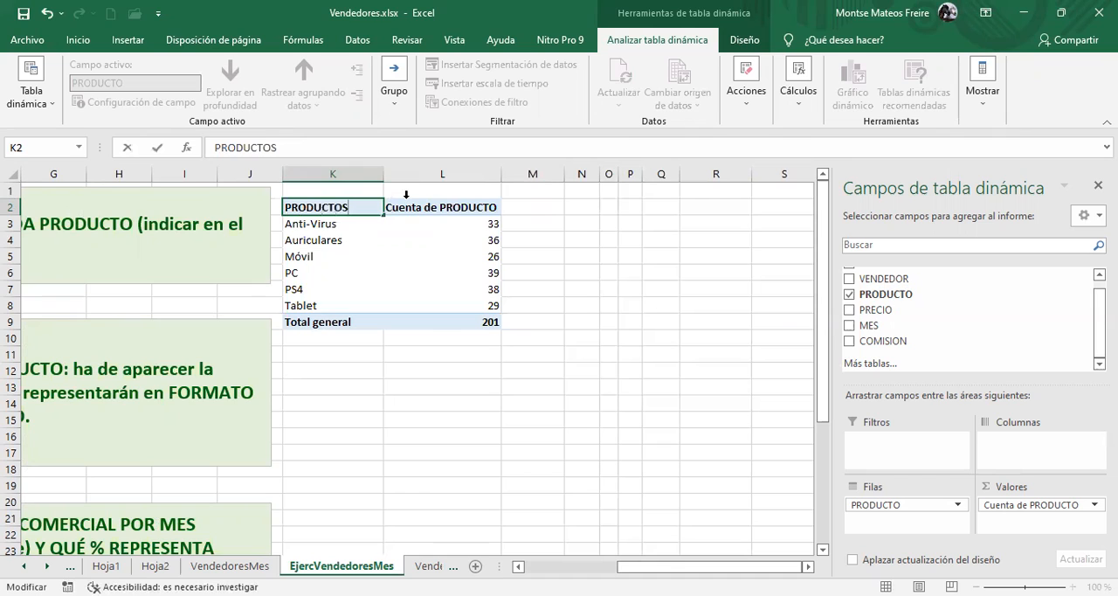
{"action": "left_click", "coordinate": [469, 202]}
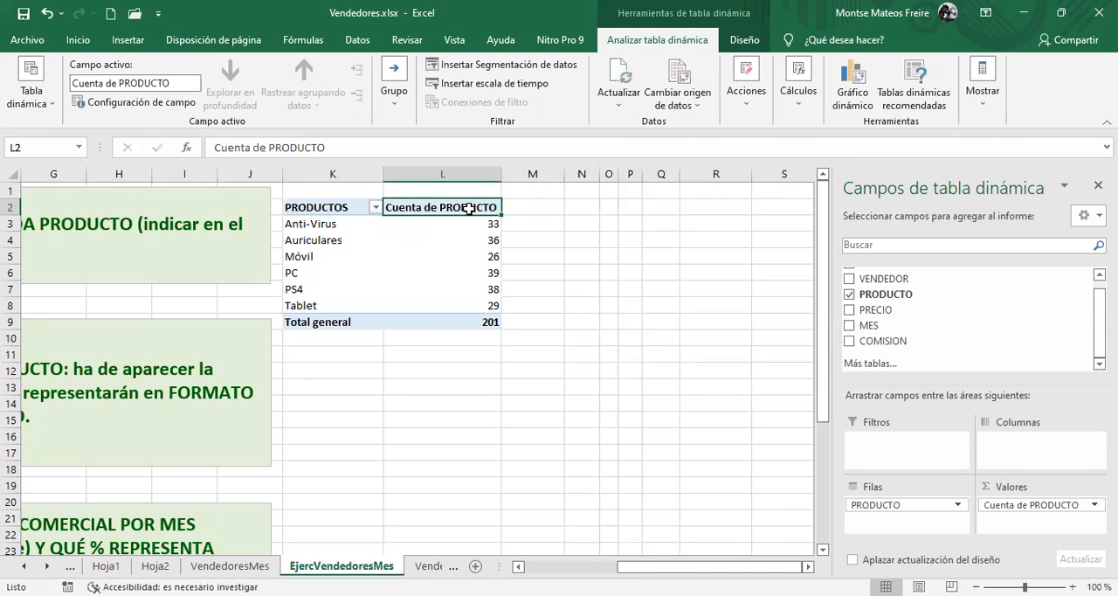
Open the value field settings for the PRODUCTO count and set its custom name to UNIDADES
{"action": "left_click", "coordinate": [1034, 506]}
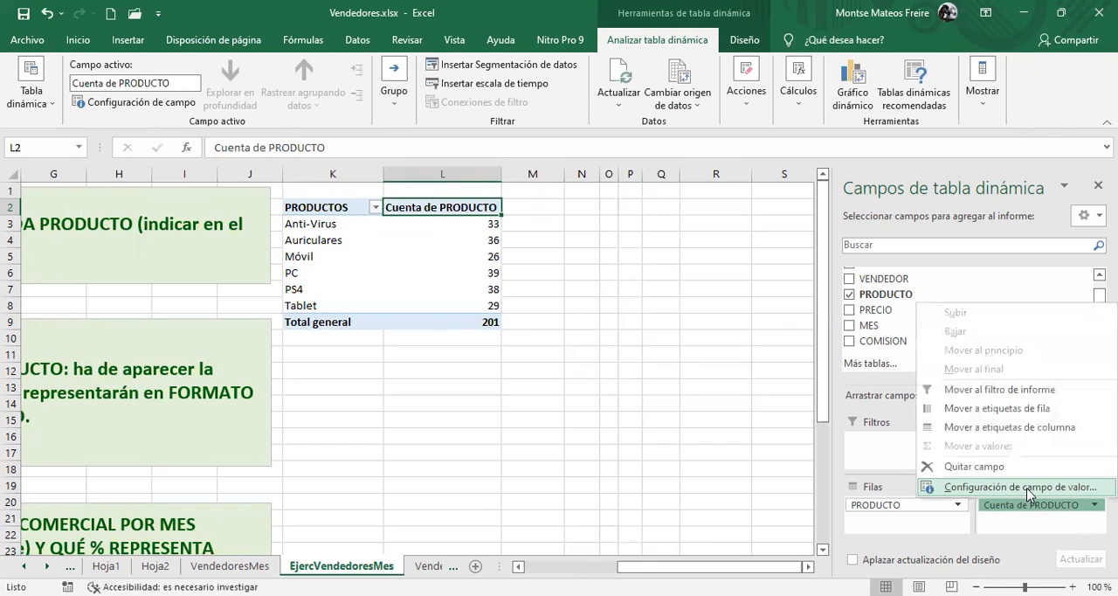
{"action": "left_click", "coordinate": [1020, 487]}
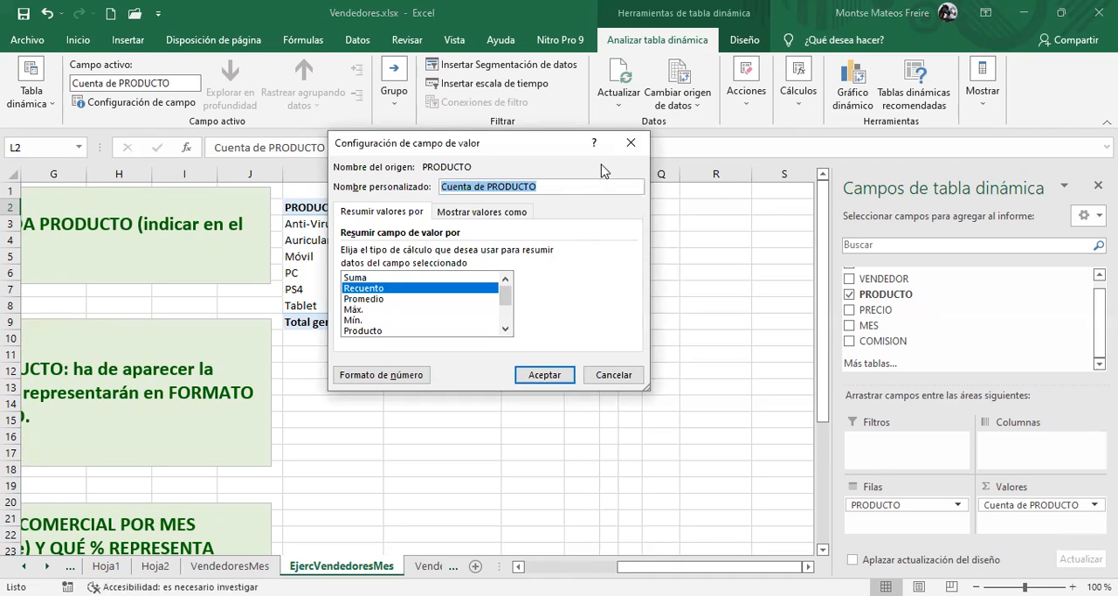
{"action": "type", "text": "UNIDADES"}
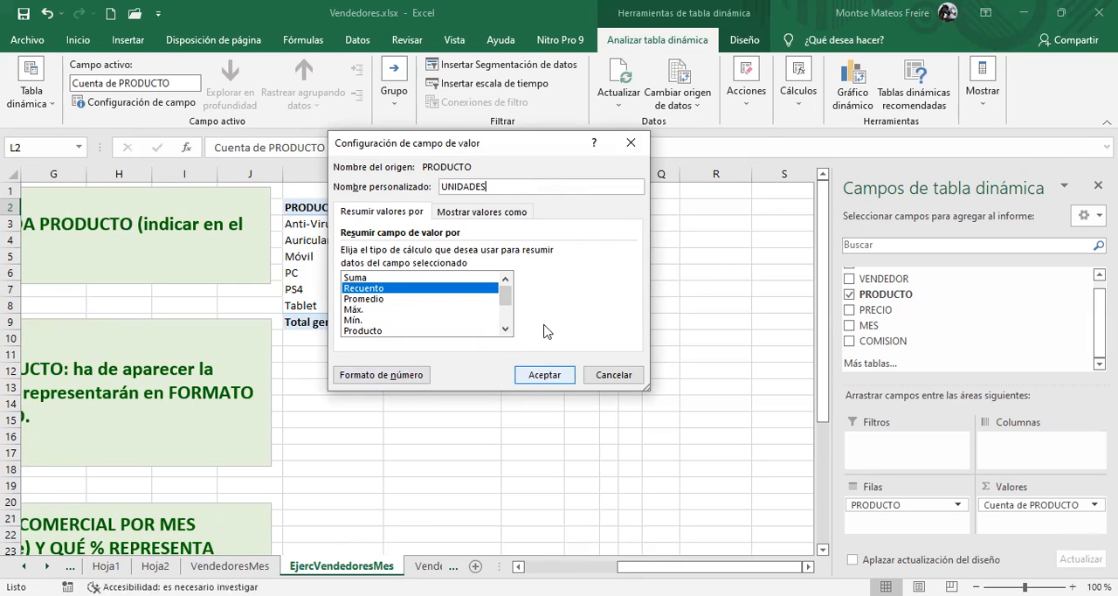
Give the UNIDADES value field the custom number format 0 "uds" and apply the field settings
{"action": "left_click", "coordinate": [407, 375]}
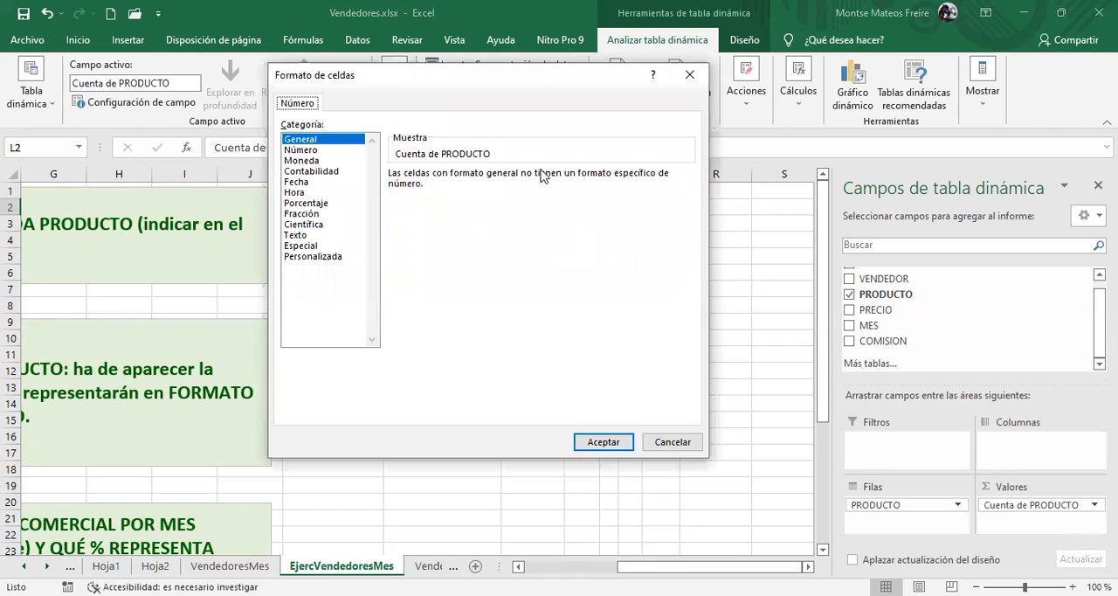
{"action": "left_click", "coordinate": [310, 258]}
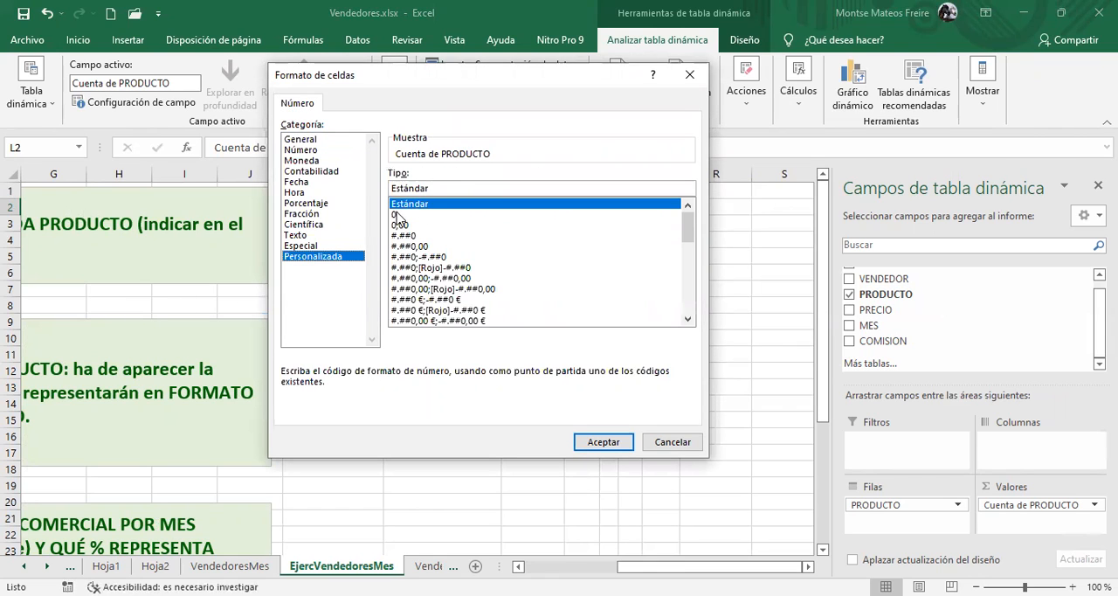
{"action": "left_click", "coordinate": [397, 215]}
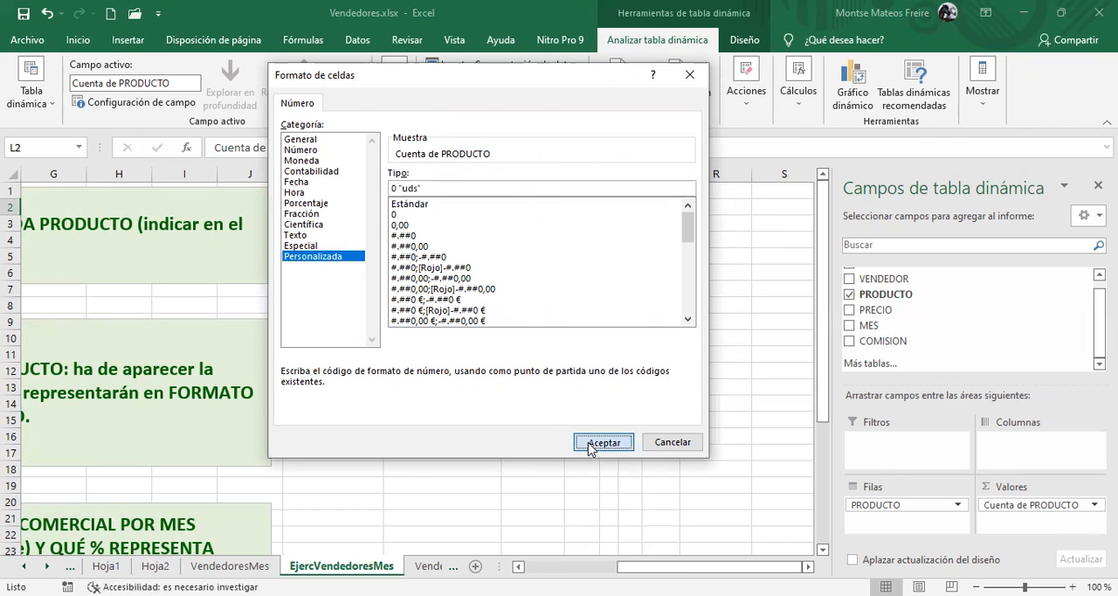
{"action": "left_click", "coordinate": [590, 443]}
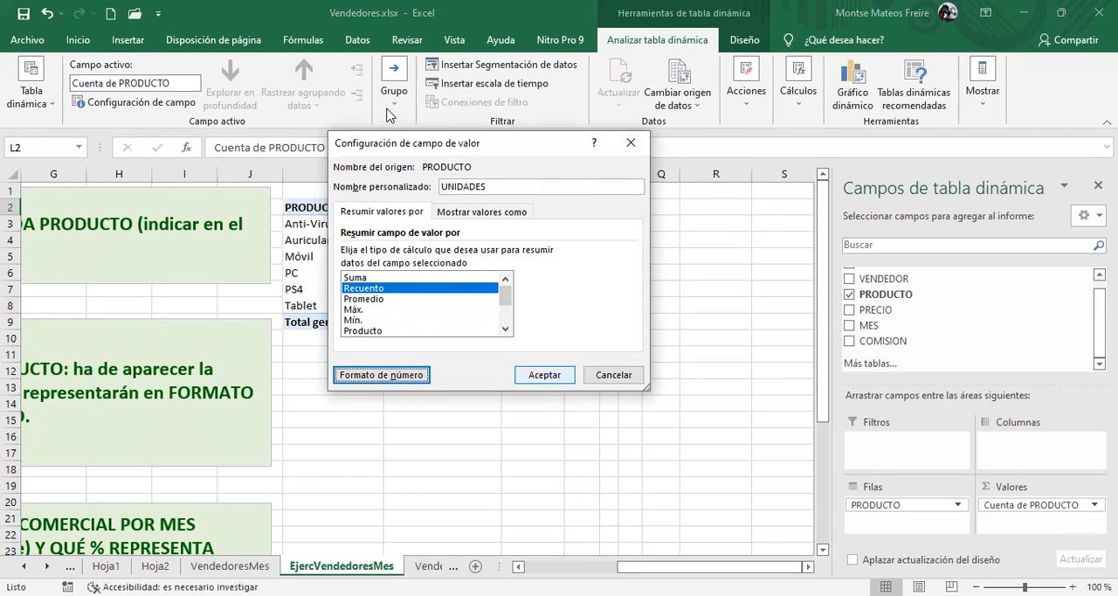
{"action": "left_click", "coordinate": [545, 375]}
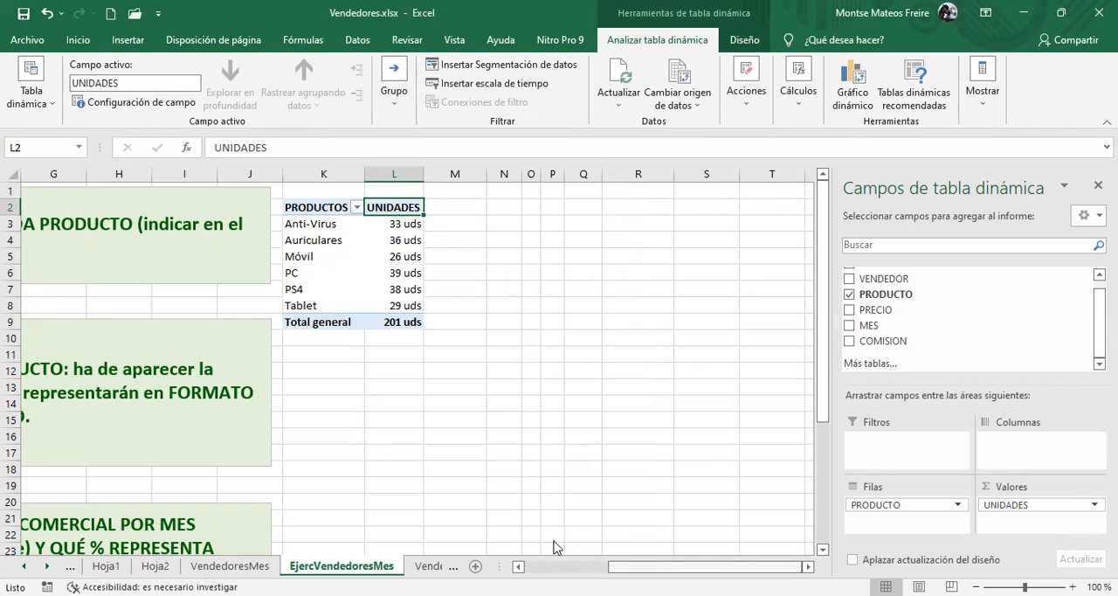
Try to create a second pivot table at cell K12 of the EjercVendedoresMes sheet with Tabla1 as its source
{"action": "scroll", "coordinate": [556, 548], "scroll_direction": "left", "scroll_amount": 5}
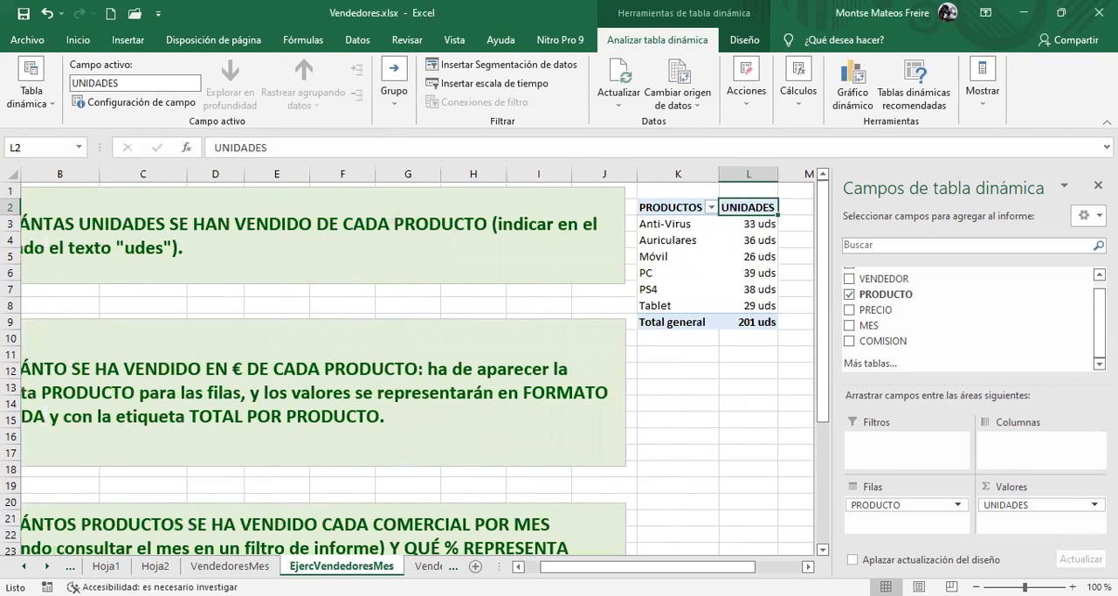
{"action": "left_click", "coordinate": [741, 369]}
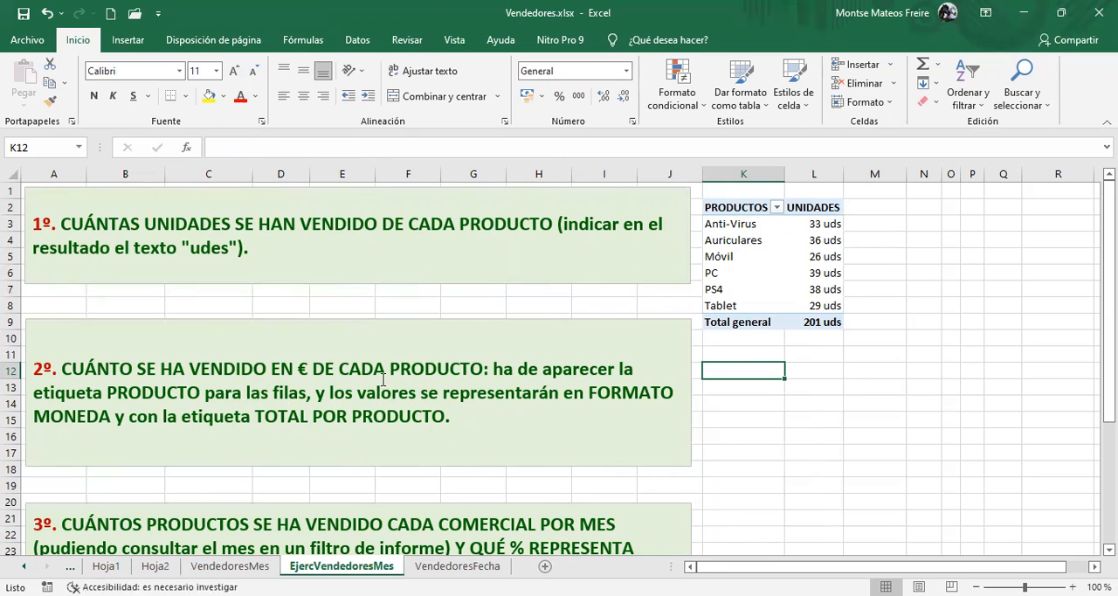
{"action": "left_click", "coordinate": [131, 41]}
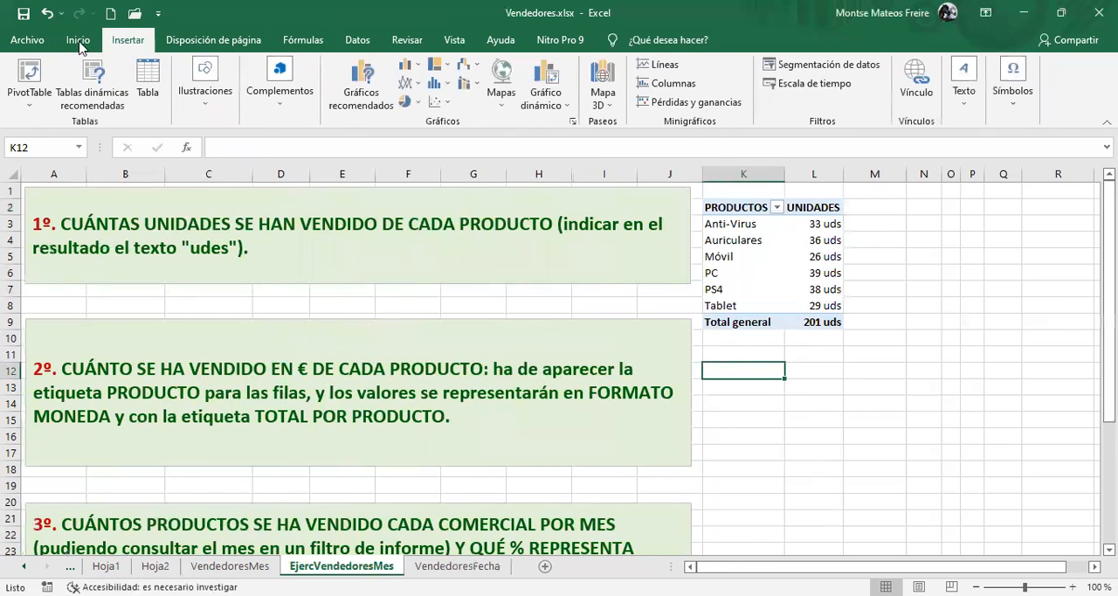
{"action": "left_click", "coordinate": [29, 76]}
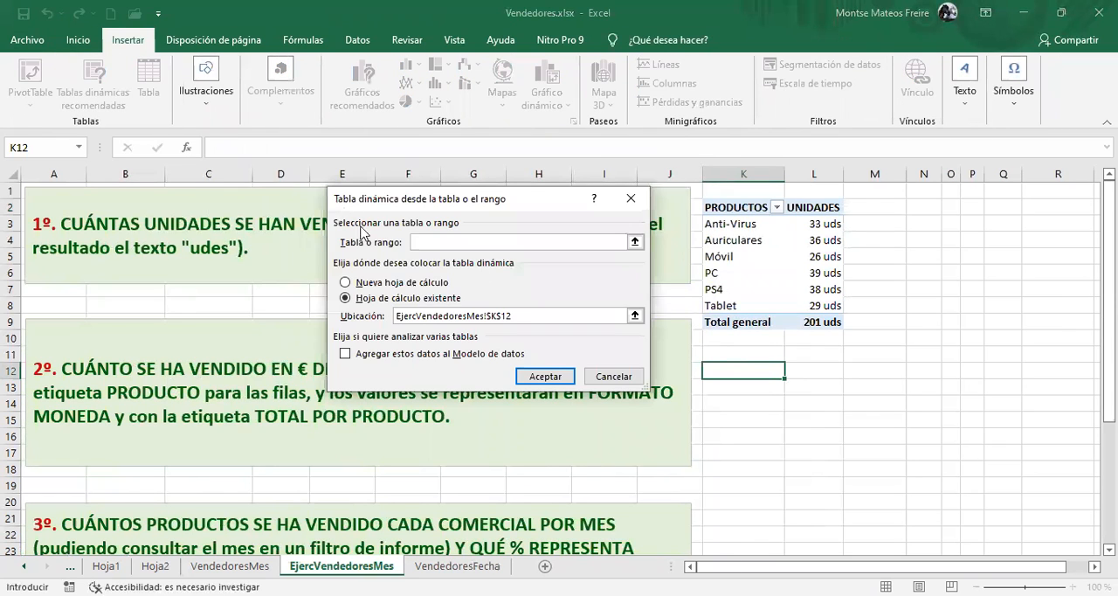
{"action": "type", "text": "Tabla1"}
{"action": "left_click", "coordinate": [756, 374]}
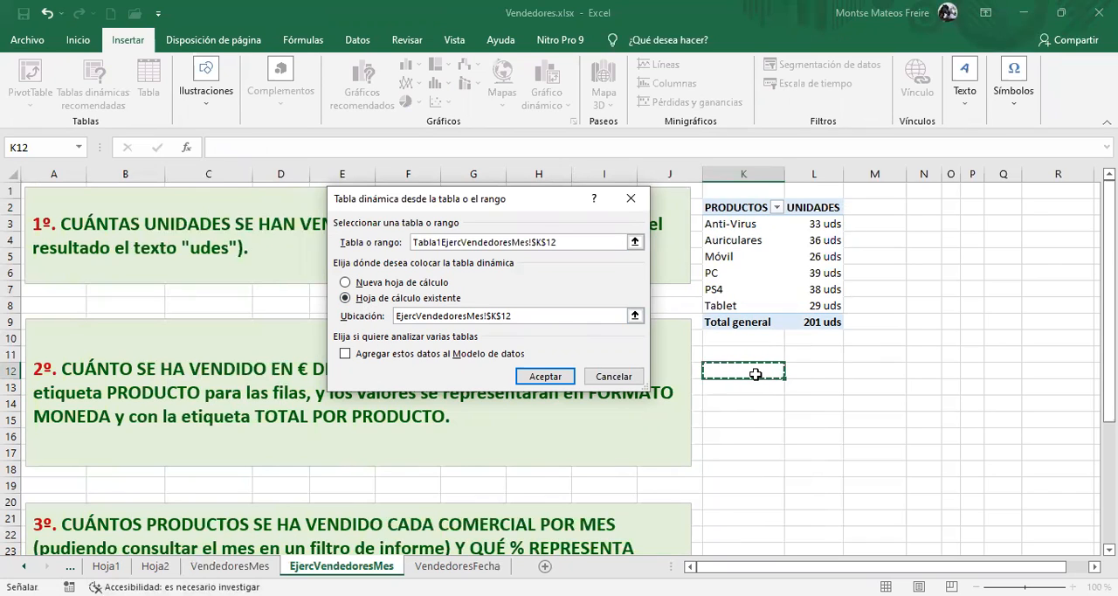
{"action": "left_click", "coordinate": [540, 375]}
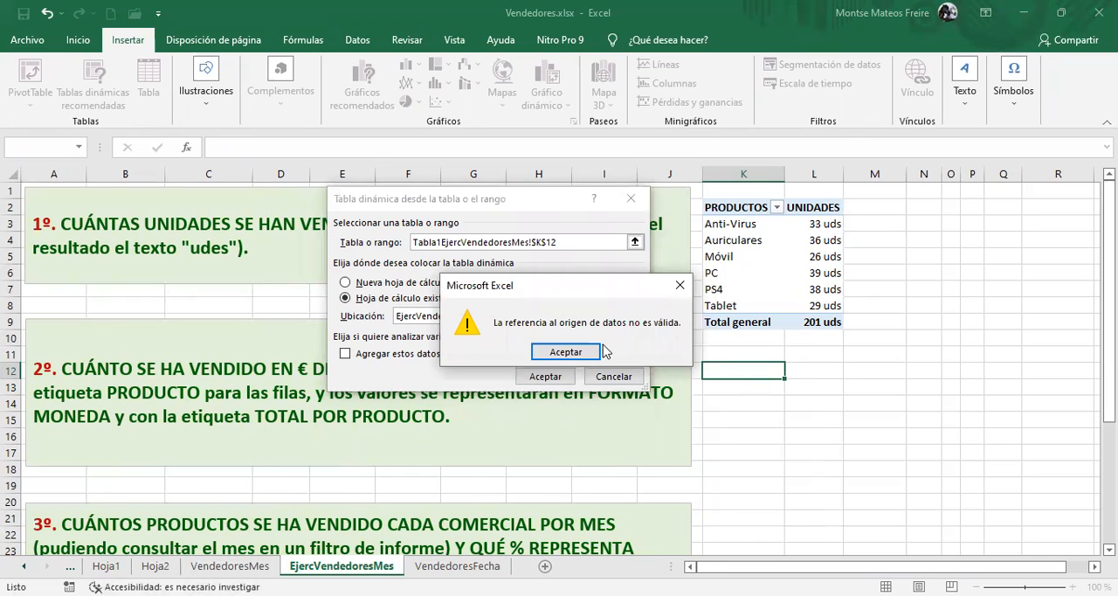
{"action": "left_click", "coordinate": [577, 350]}
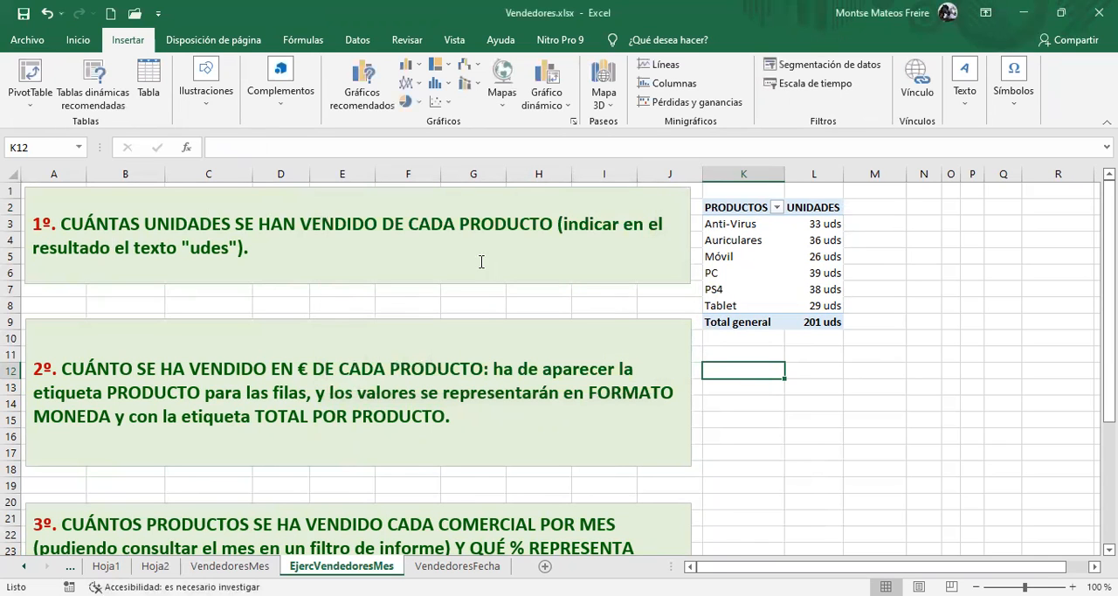
Start inserting a new pivot table and enter Tabla1 as its source table
{"action": "left_click", "coordinate": [33, 73]}
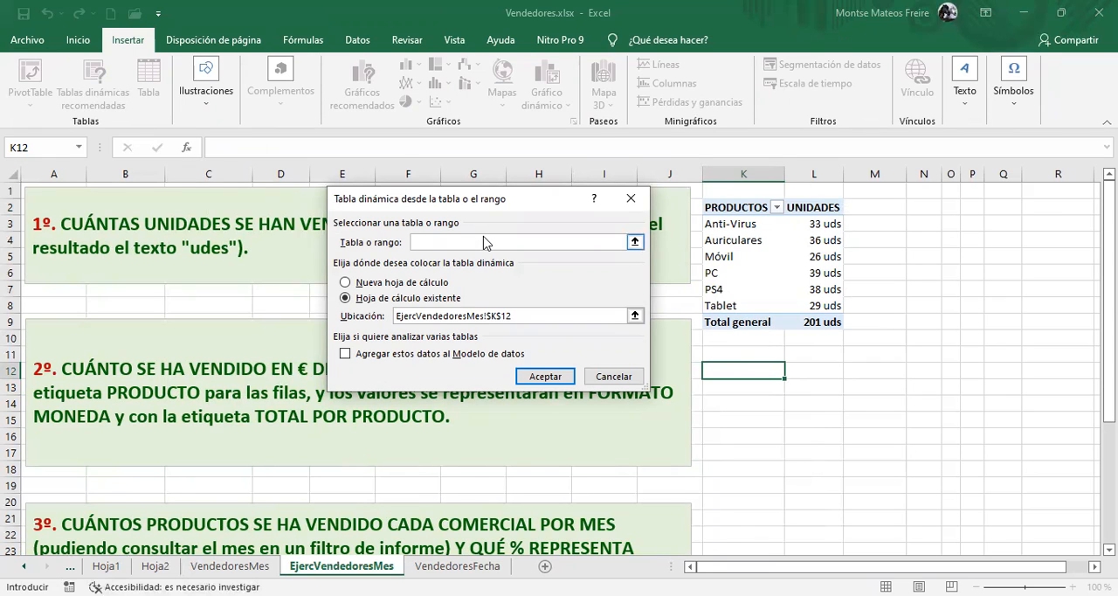
{"action": "type", "text": "Tabla1"}
{"action": "left_click", "coordinate": [524, 317]}
{"action": "left_click", "coordinate": [496, 240]}
Set the location to cell K12 of the EjercVendedoresMes sheet and create the pivot table
{"action": "left_click", "coordinate": [544, 315]}
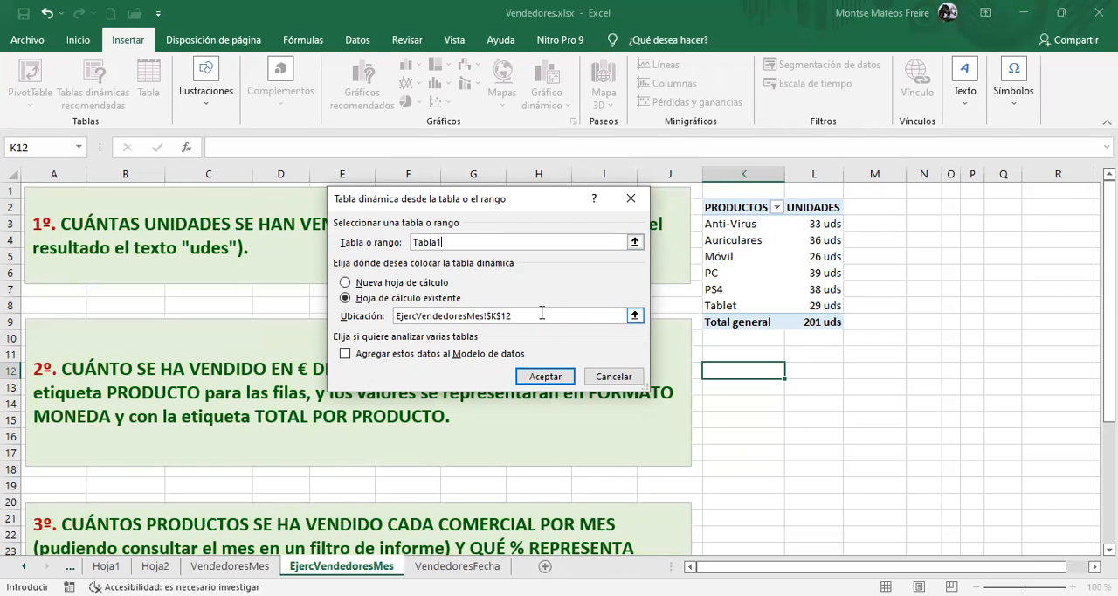
{"action": "left_click", "coordinate": [542, 314]}
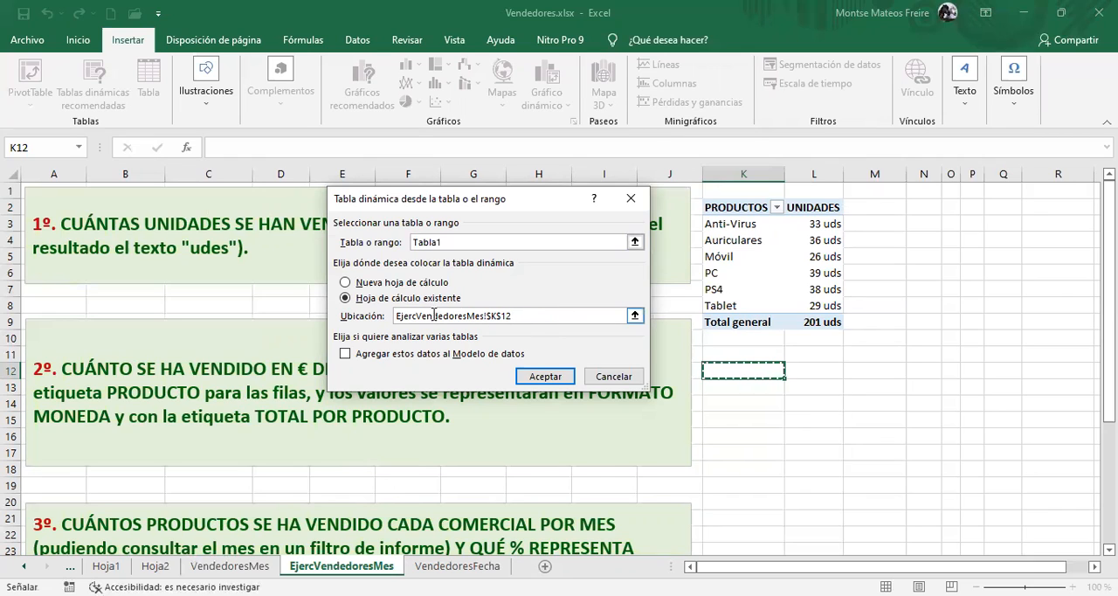
{"action": "left_click", "coordinate": [734, 369]}
{"action": "left_click_drag", "start_coordinate": [570, 316], "coordinate": [363, 322]}
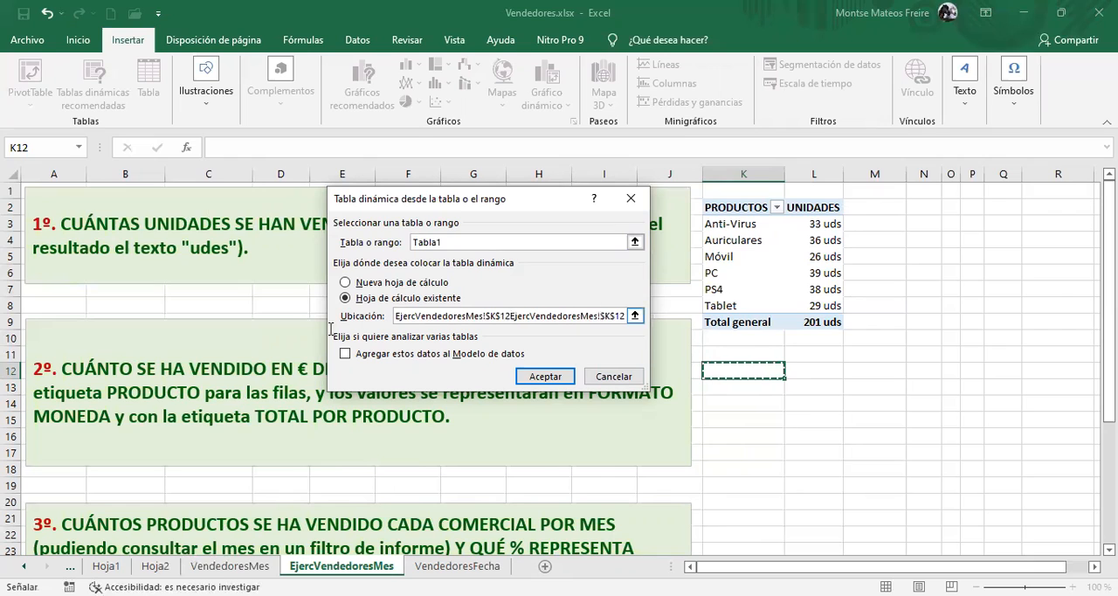
{"action": "double_click", "coordinate": [611, 314]}
{"action": "double_click", "coordinate": [610, 314]}
{"action": "triple_click", "coordinate": [610, 313]}
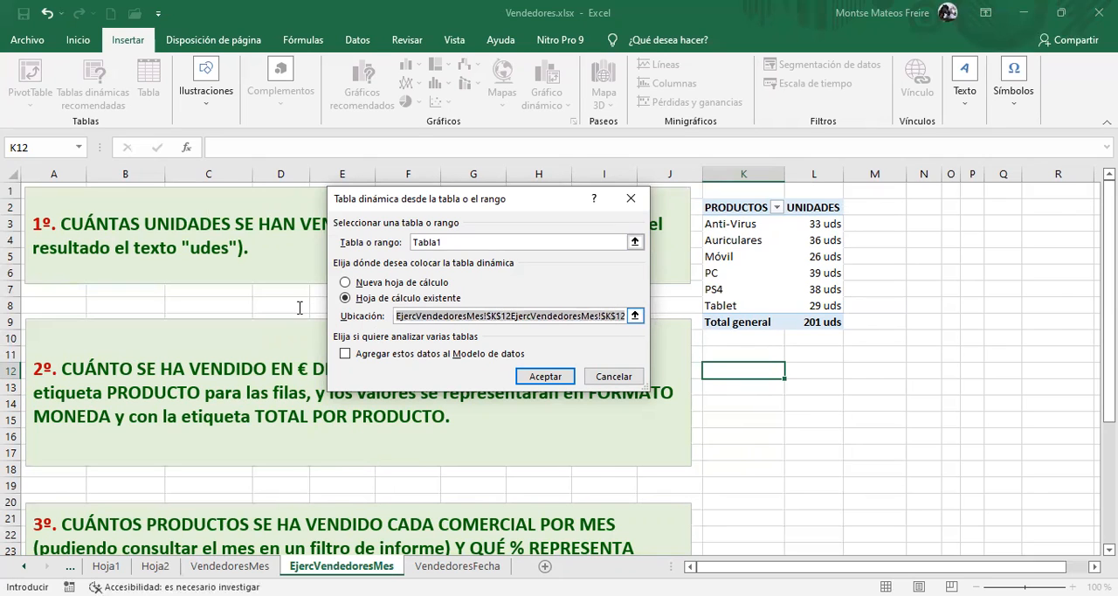
{"action": "key", "text": "BackSpace"}
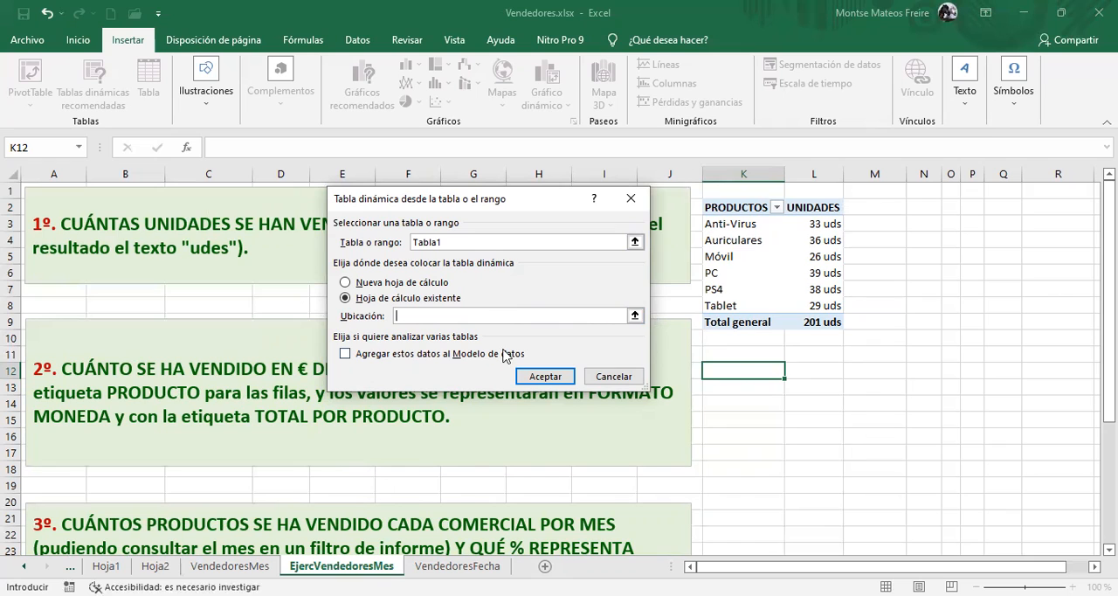
{"action": "left_click", "coordinate": [743, 370]}
{"action": "left_click", "coordinate": [545, 377]}
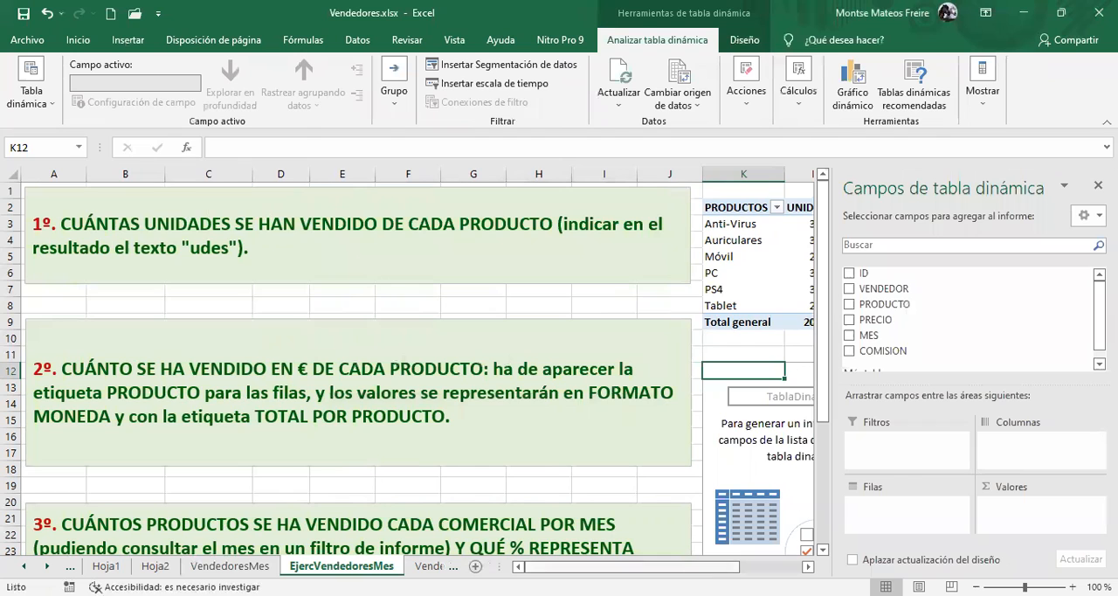
Add PRODUCTO to the new pivot table's rows and PRECIO to its values as a sum
{"action": "left_click_drag", "start_coordinate": [673, 566], "coordinate": [738, 566]}
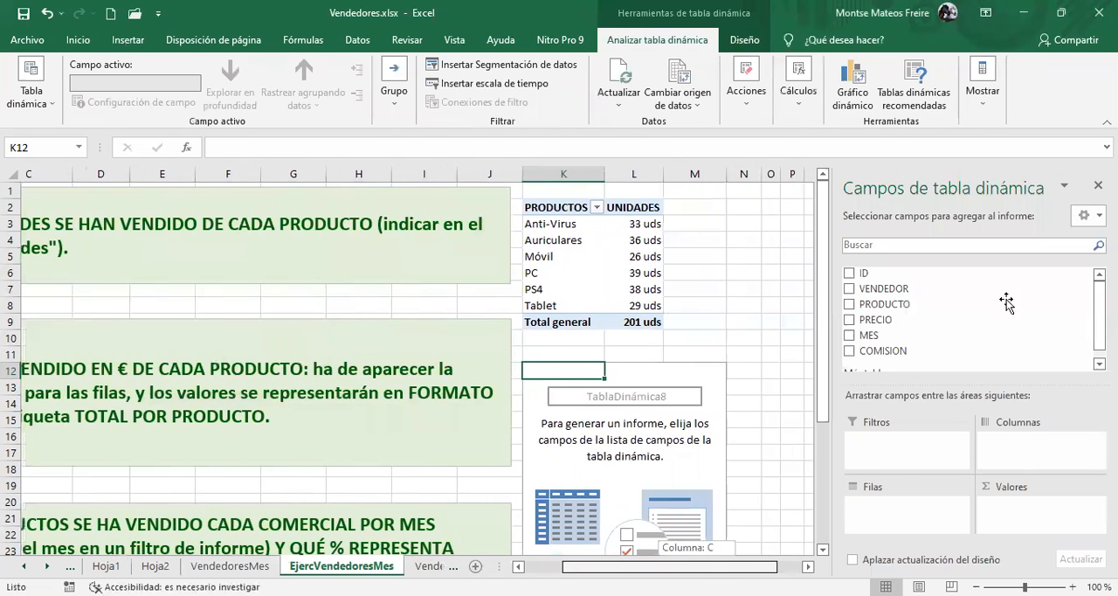
{"action": "left_click_drag", "start_coordinate": [1007, 302], "coordinate": [907, 508]}
{"action": "left_click_drag", "start_coordinate": [862, 319], "coordinate": [1030, 523]}
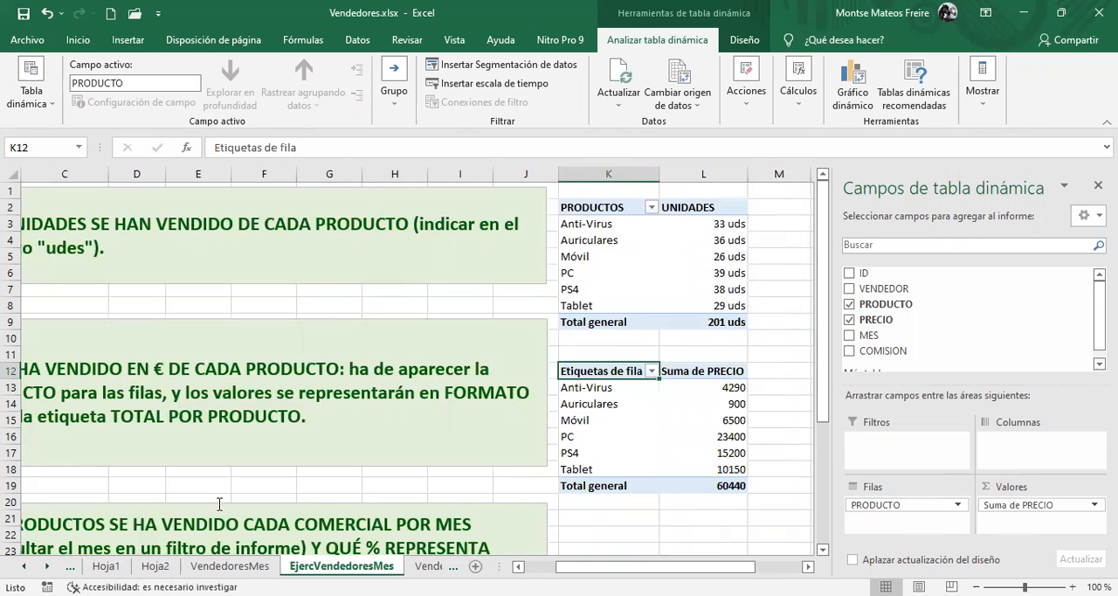
Rename the row labels header of the second pivot table in cell K12 as PRODUCTO
{"action": "mouse_move", "coordinate": [574, 565]}
{"action": "left_mouse_down"}
{"action": "mouse_move", "coordinate": [550, 562]}
{"action": "mouse_move", "coordinate": [573, 561]}
{"action": "left_mouse_up"}
{"action": "double_click", "coordinate": [590, 370]}
{"action": "left_click_drag", "start_coordinate": [589, 371], "coordinate": [670, 375]}
{"action": "key", "text": "BackSpace"}
{"action": "key", "text": "BackSpace"}
{"action": "key", "text": "BackSpace"}
{"action": "key", "text": "BackSpace"}
{"action": "key", "text": "BackSpace"}
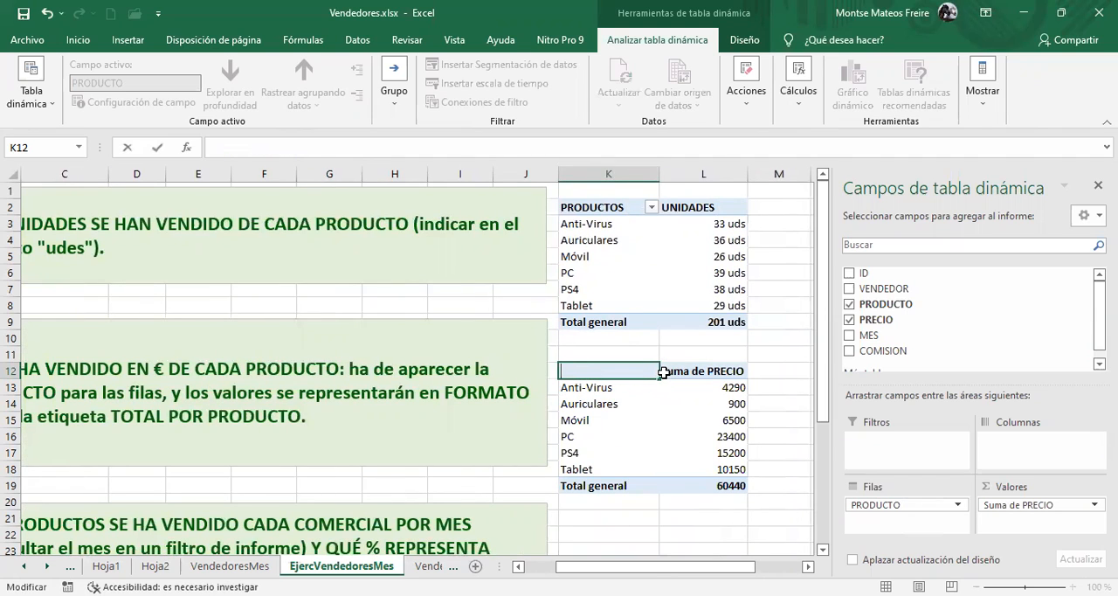
{"action": "type", "text": "PRODUCTO"}
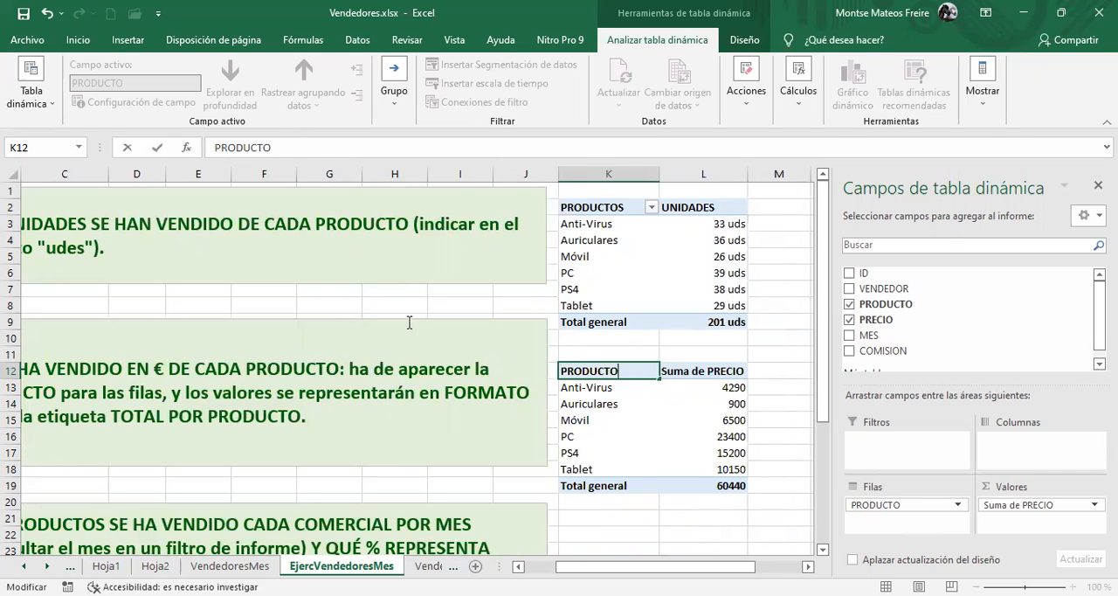
{"action": "left_click", "coordinate": [499, 452]}
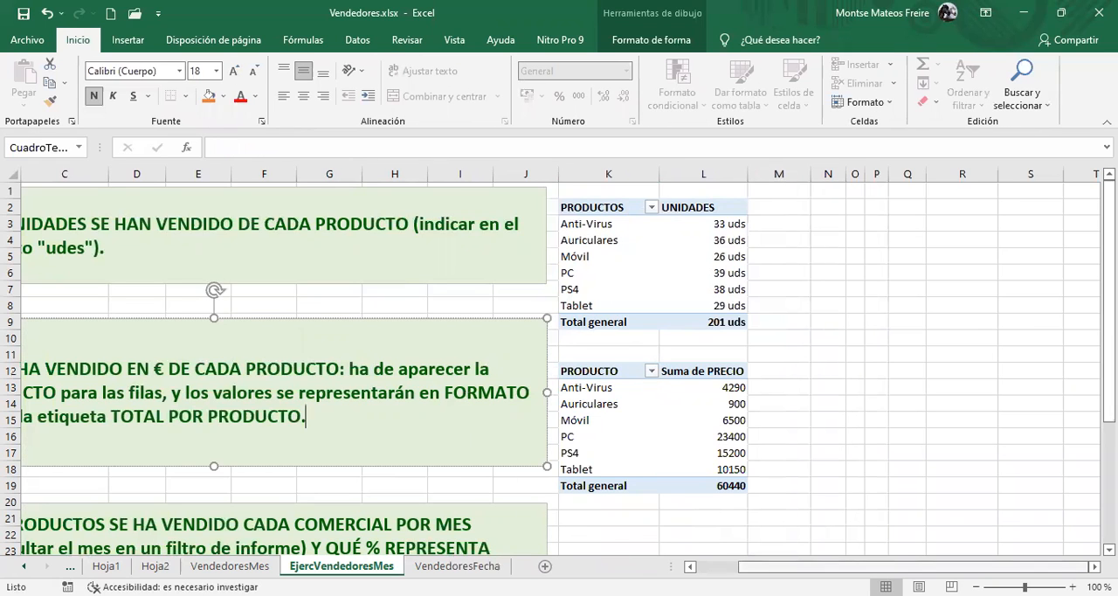
{"action": "left_click_drag", "start_coordinate": [753, 559], "coordinate": [782, 554]}
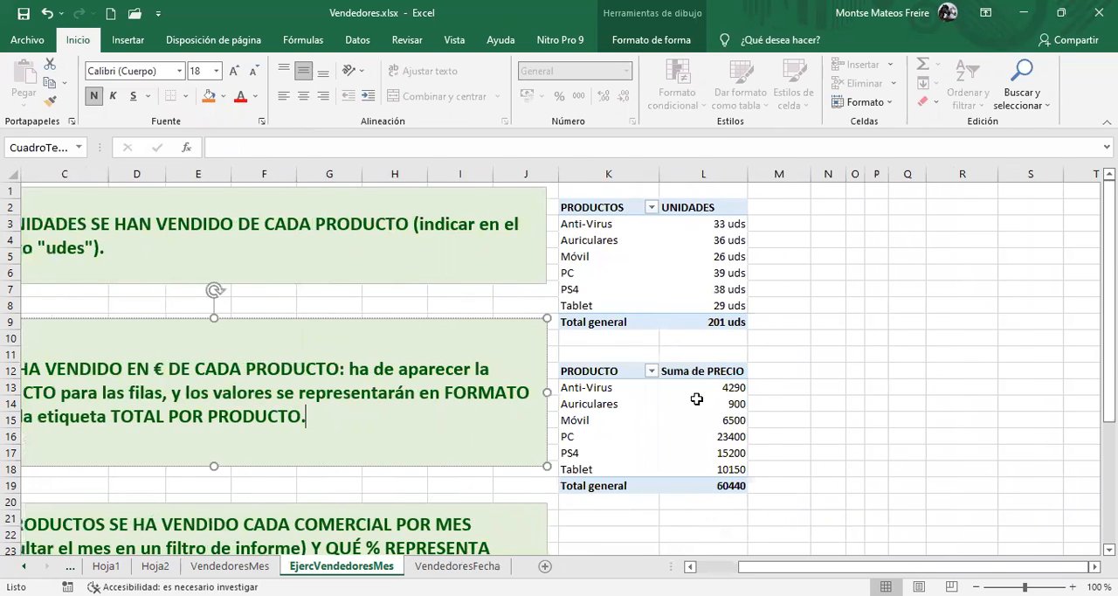
Give the second pivot table's sum of PRECIO the custom name TOTAL POR PRODUCTO and the Moneda number format in €
{"action": "left_click", "coordinate": [705, 390]}
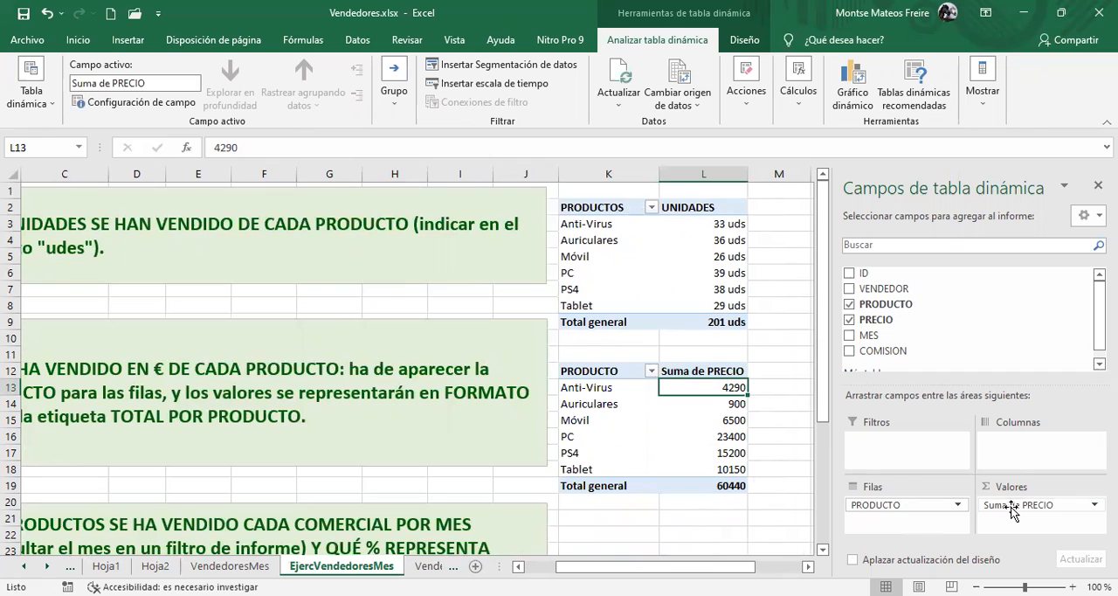
{"action": "left_click", "coordinate": [1013, 507]}
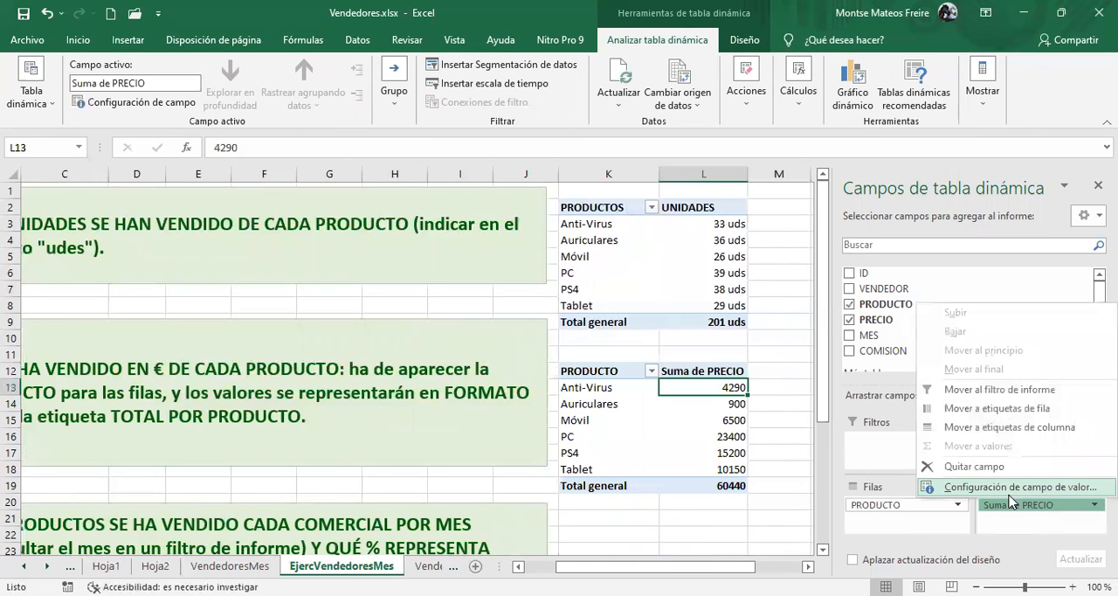
{"action": "left_click", "coordinate": [1010, 489]}
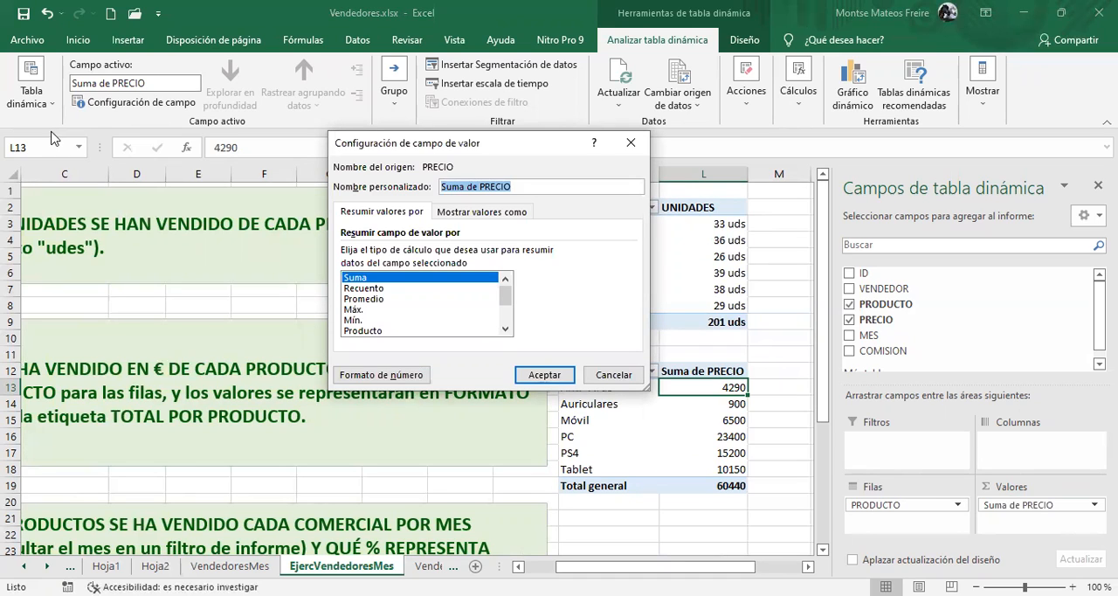
{"action": "type", "text": "TOTAL POR PRODUCTO"}
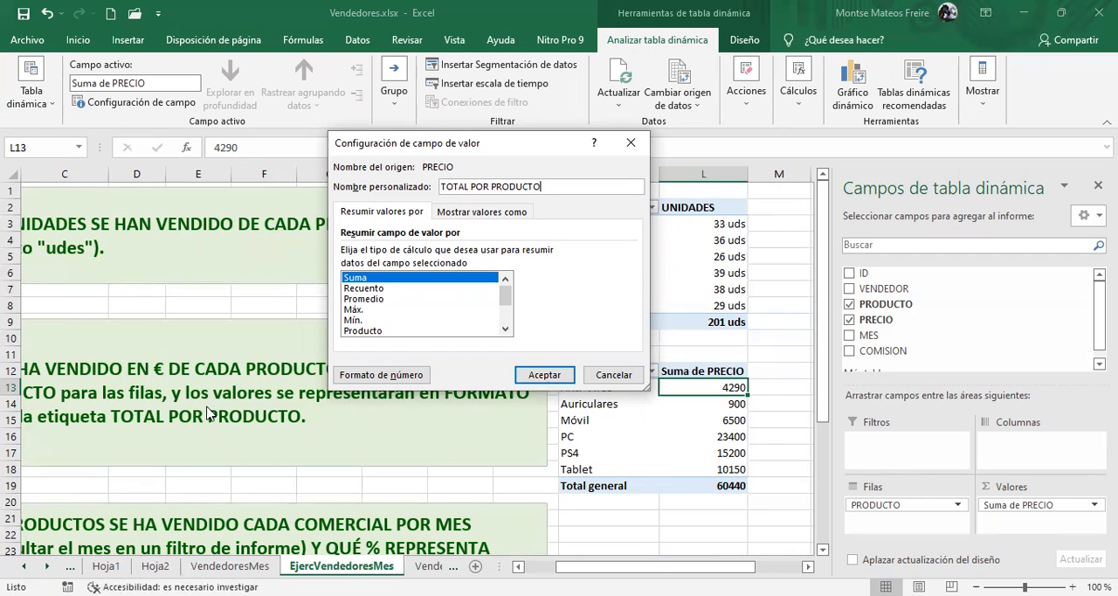
{"action": "left_click", "coordinate": [413, 375]}
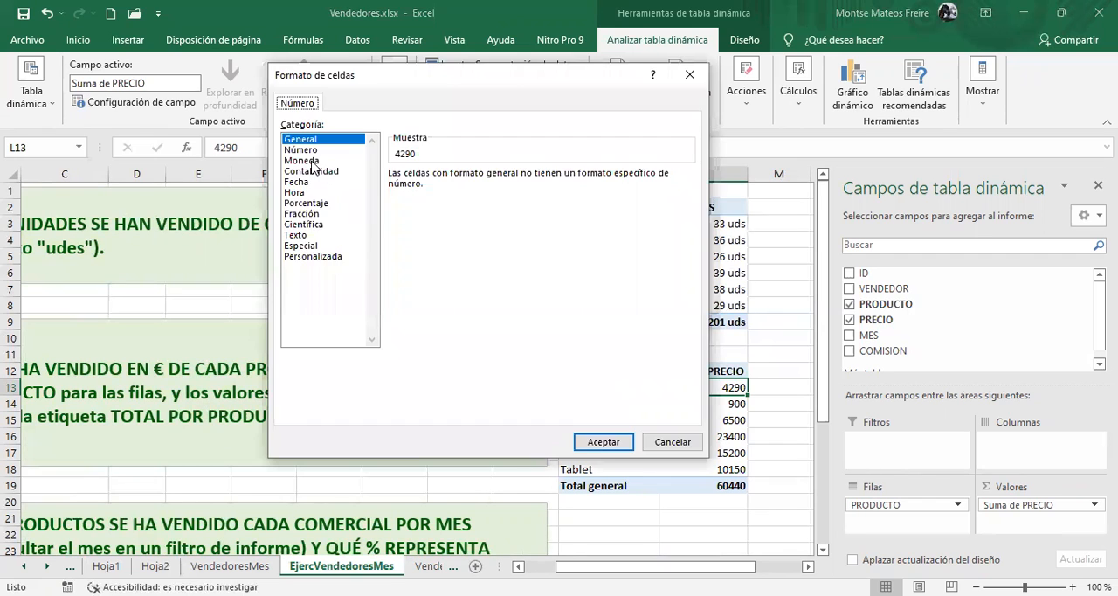
{"action": "left_click", "coordinate": [302, 161]}
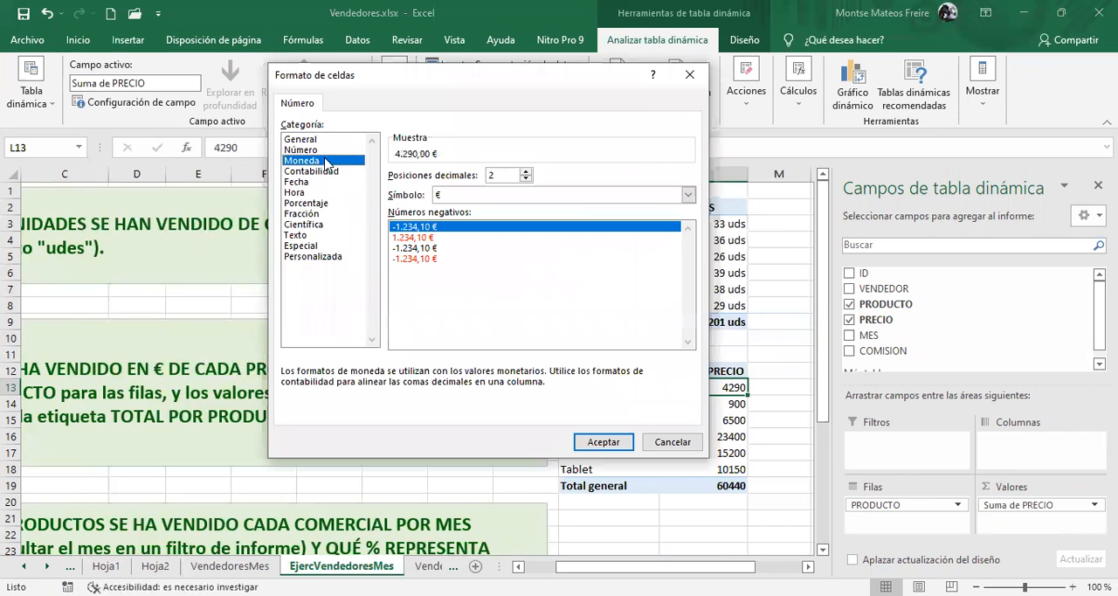
{"action": "left_click", "coordinate": [603, 442]}
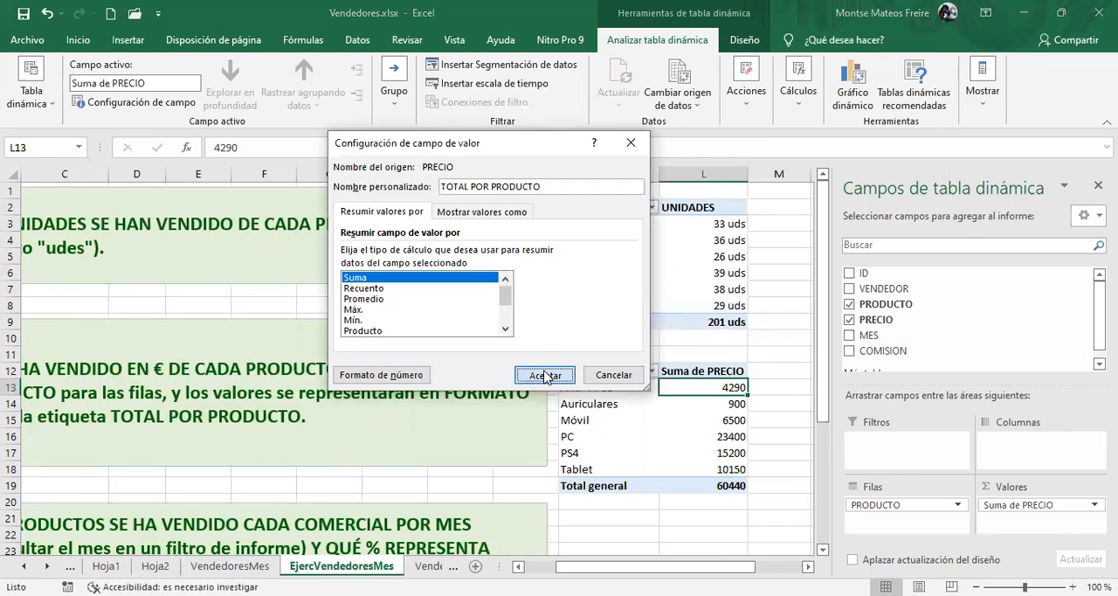
{"action": "left_click", "coordinate": [545, 375]}
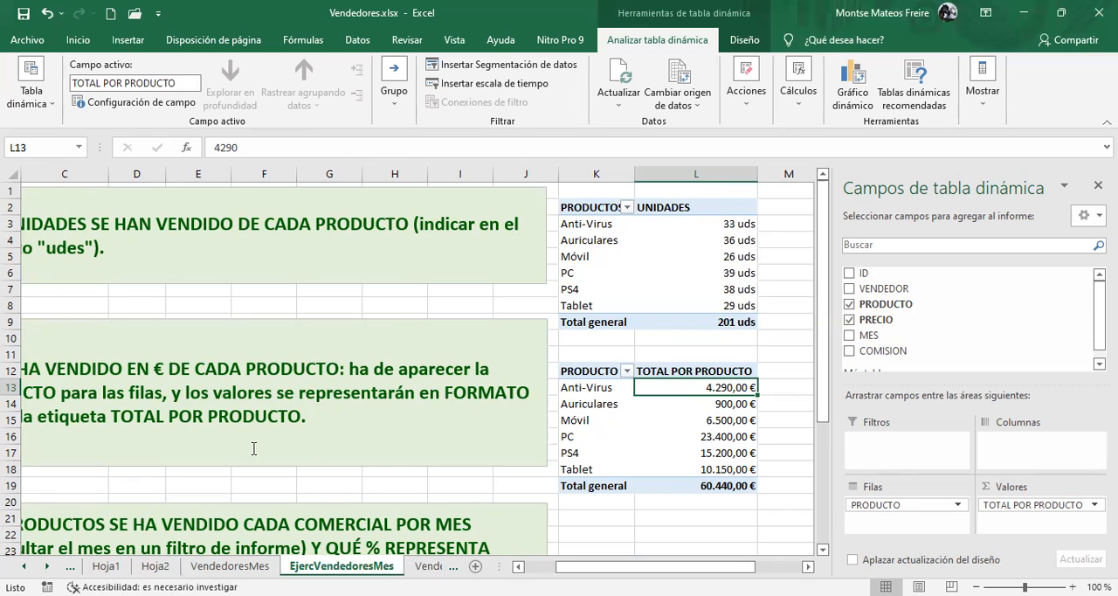
Insert a third pivot table from Tabla1 at cell K22 of the EjercVendedoresMes sheet
{"action": "scroll", "coordinate": [290, 395], "scroll_direction": "down", "scroll_amount": 2}
{"action": "scroll", "coordinate": [343, 381], "scroll_direction": "down", "scroll_amount": 3}
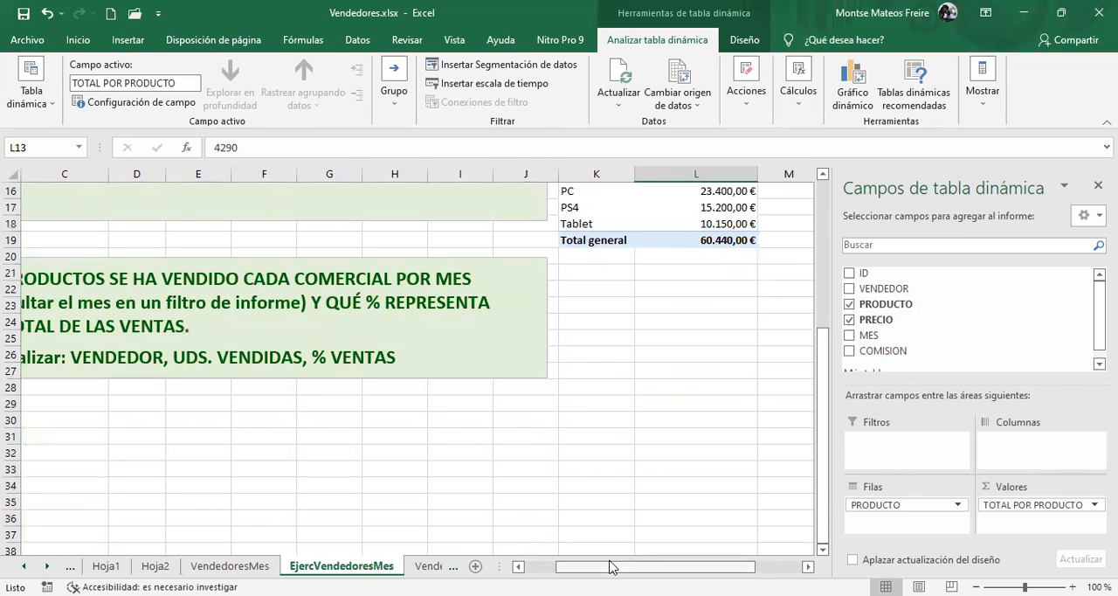
{"action": "scroll", "coordinate": [186, 205], "scroll_direction": "left", "scroll_amount": 2}
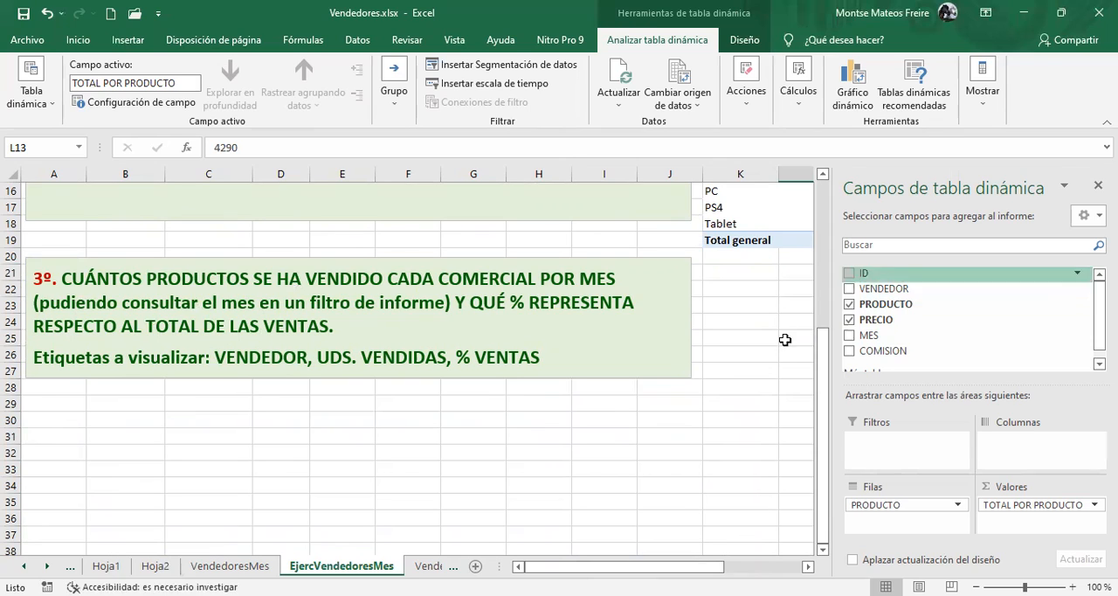
{"action": "left_click", "coordinate": [735, 287]}
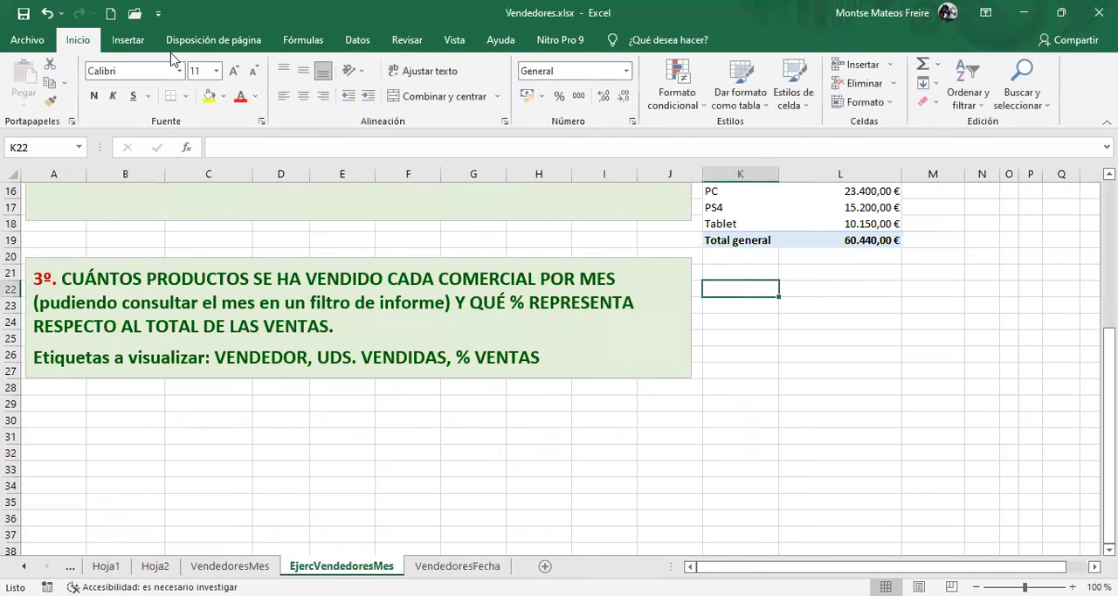
{"action": "left_click", "coordinate": [127, 40]}
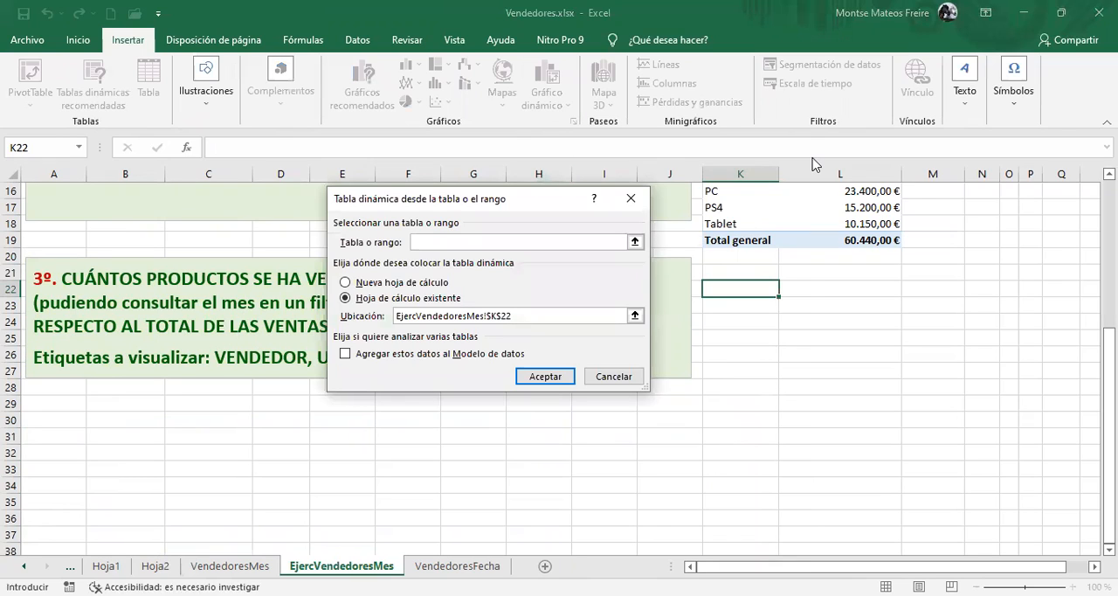
{"action": "type", "text": "Tabla1"}
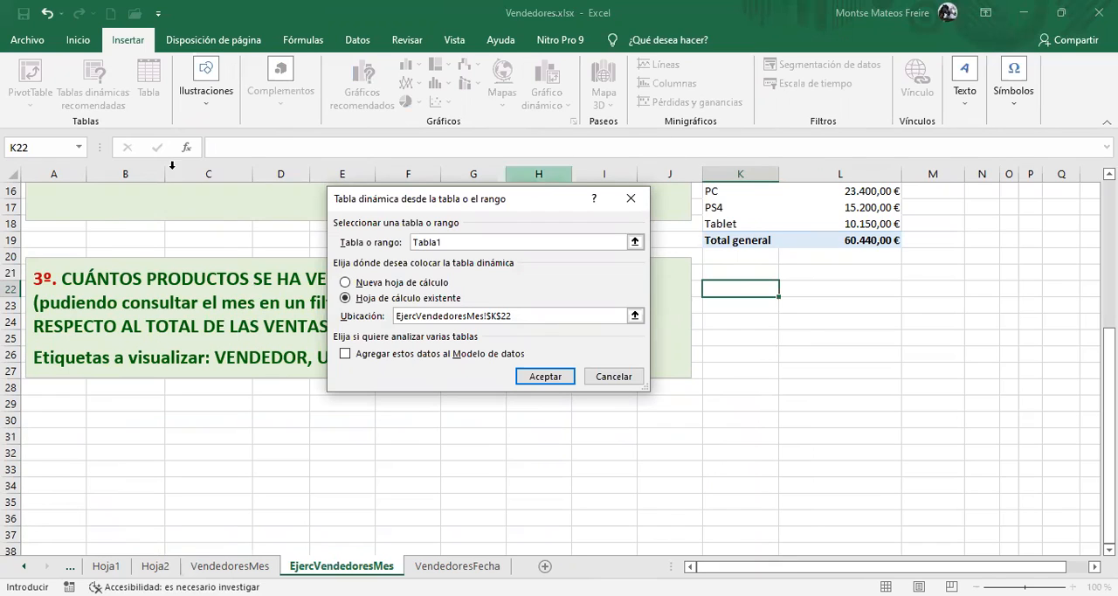
{"action": "left_click", "coordinate": [741, 288]}
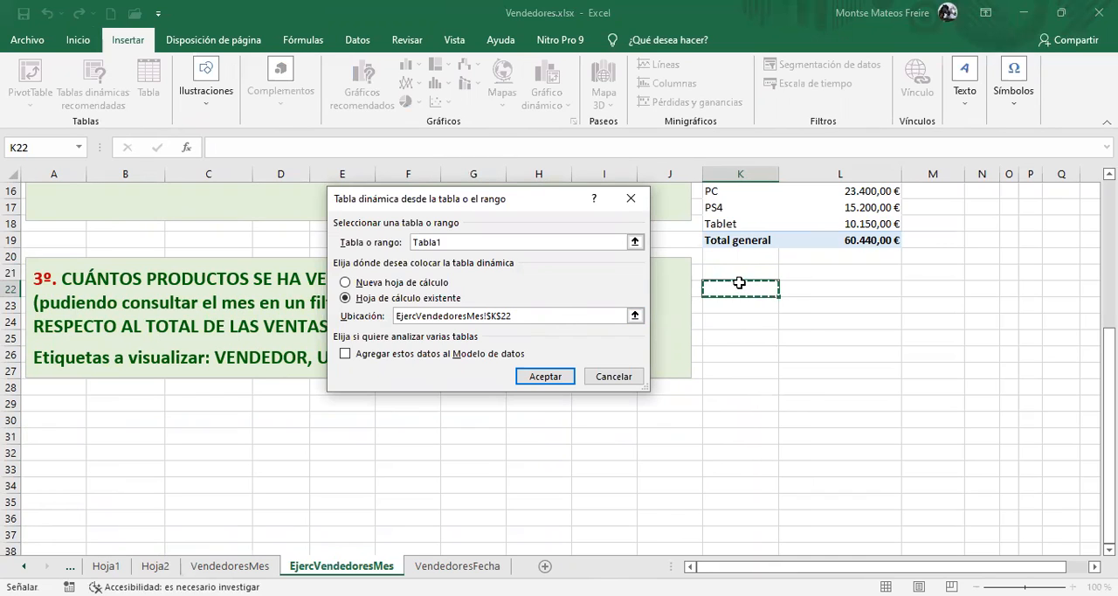
{"action": "left_click", "coordinate": [535, 375]}
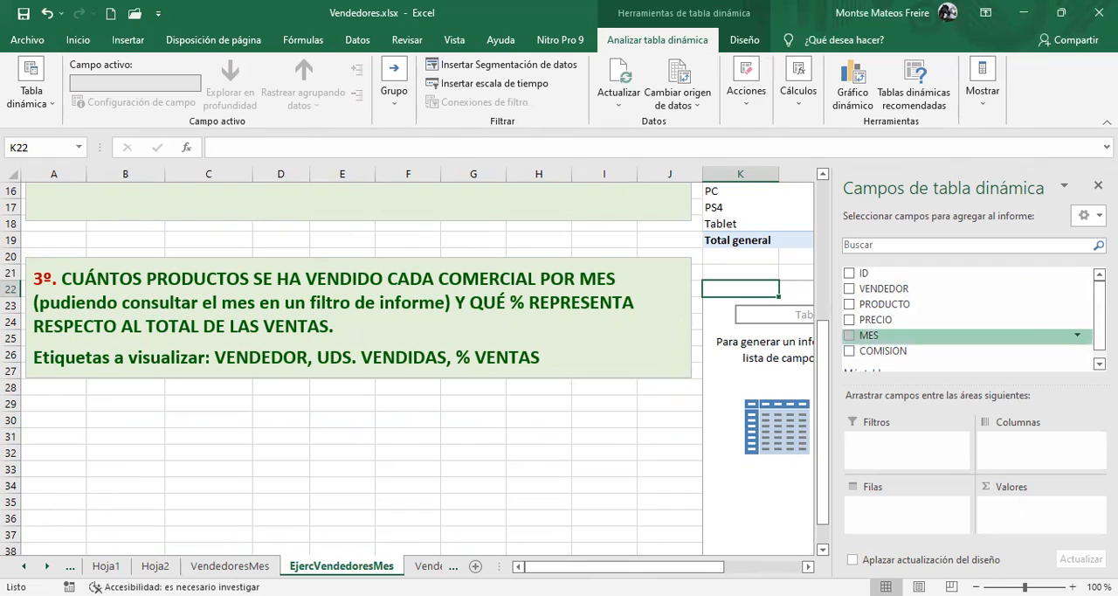
Add VENDEDOR to the third pivot table's rows, PRODUCTO twice to its values and MES as report filter
{"action": "left_click_drag", "start_coordinate": [886, 291], "coordinate": [911, 519]}
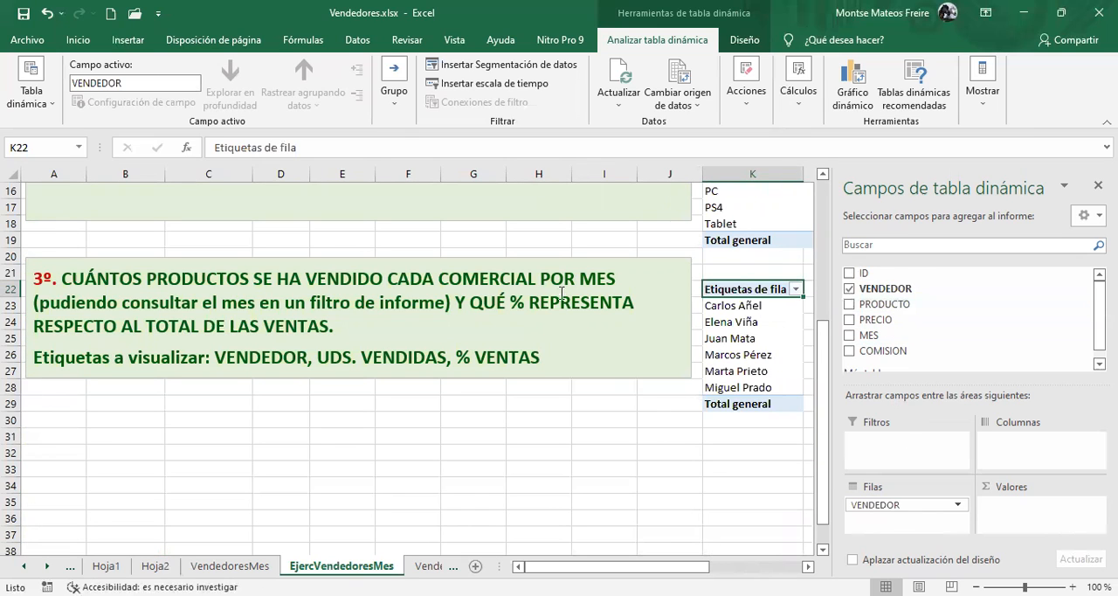
{"action": "left_click_drag", "start_coordinate": [886, 304], "coordinate": [1013, 507]}
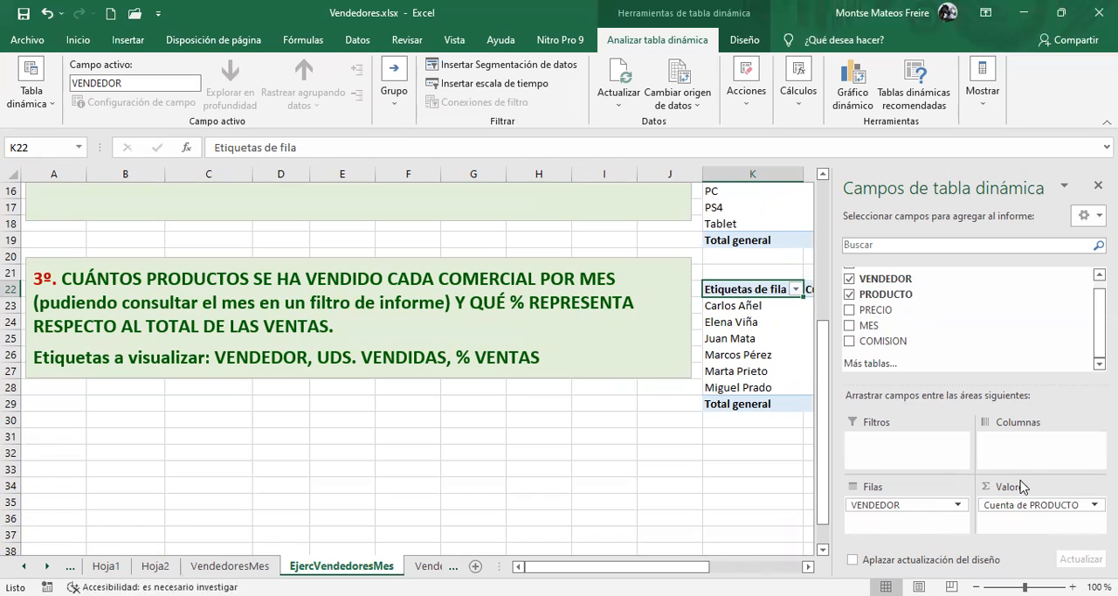
{"action": "left_click_drag", "start_coordinate": [983, 298], "coordinate": [1031, 520]}
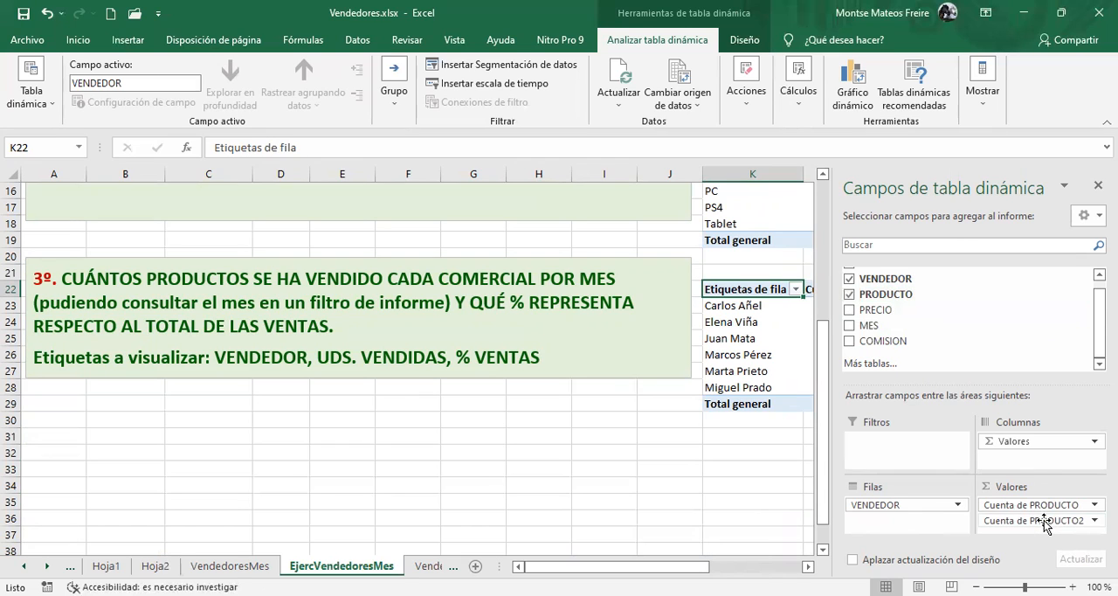
{"action": "left_click", "coordinate": [1048, 524]}
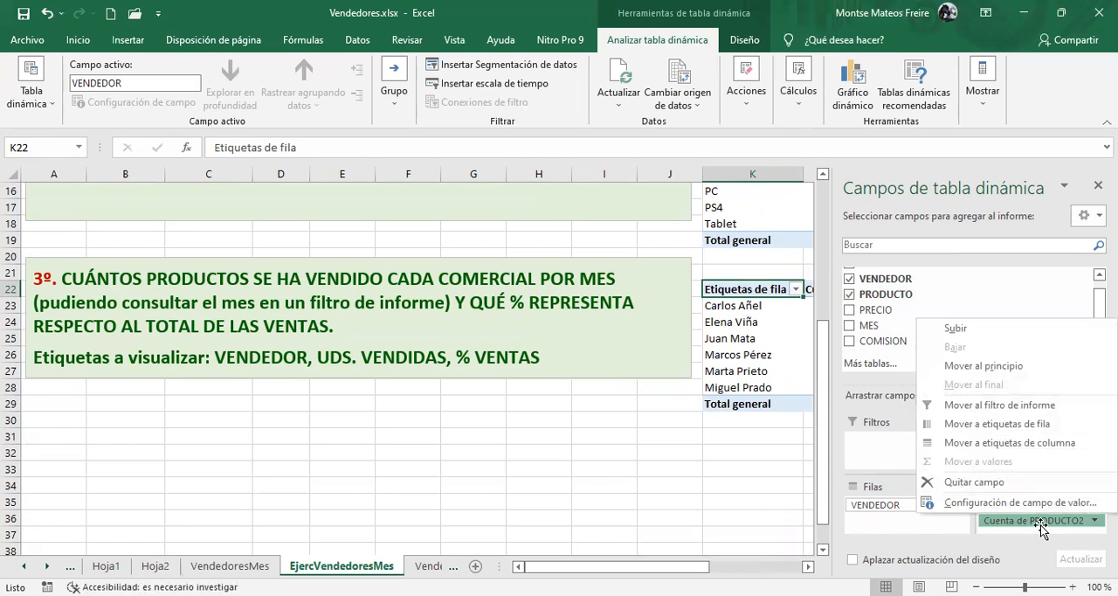
{"action": "left_click", "coordinate": [1040, 522]}
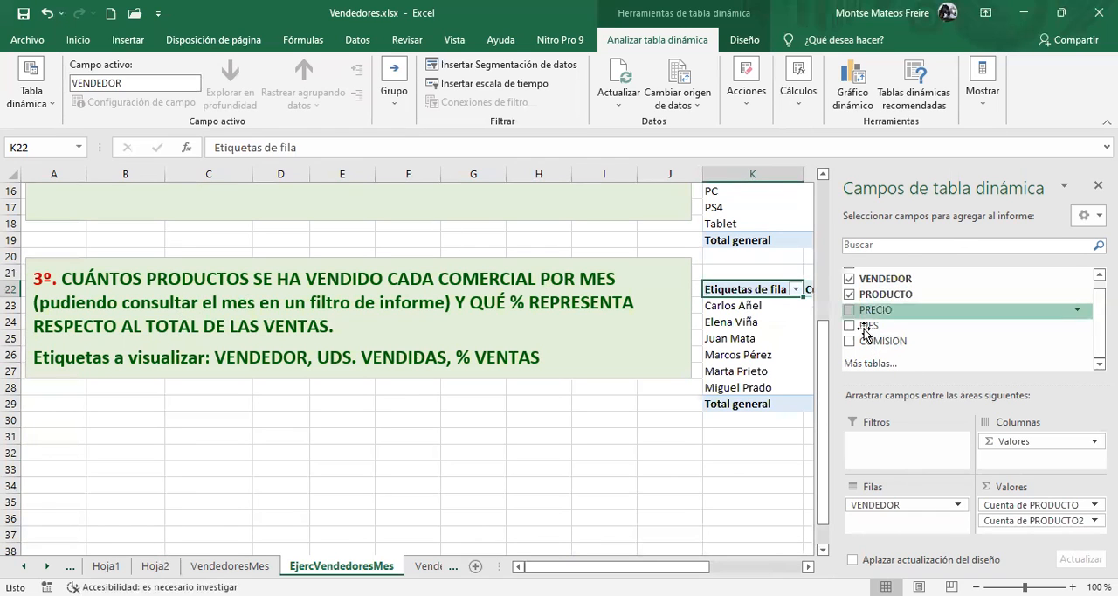
{"action": "left_click_drag", "start_coordinate": [867, 325], "coordinate": [900, 444]}
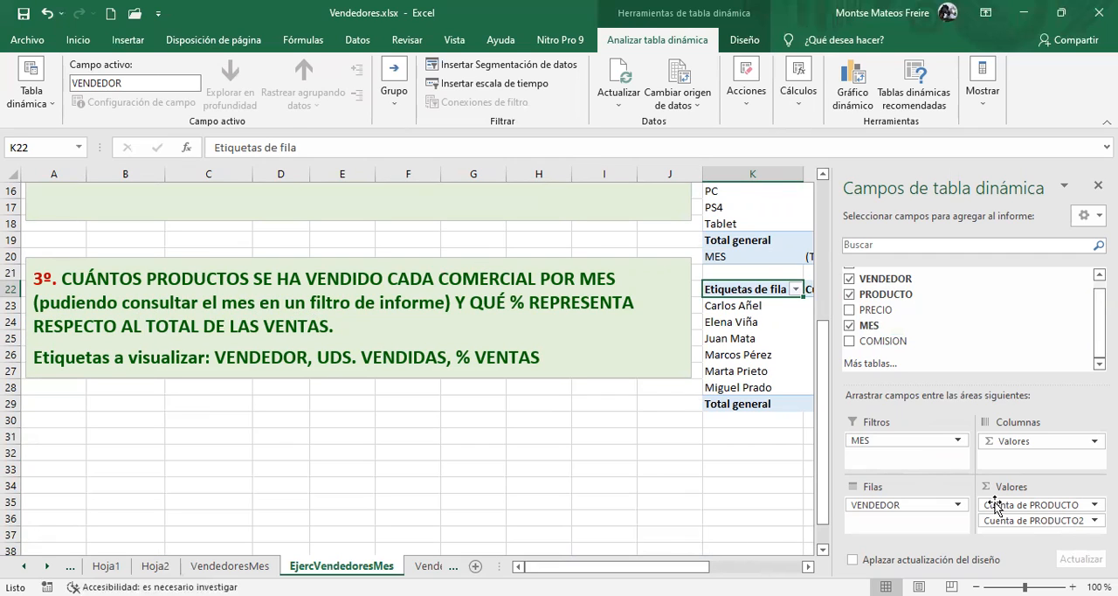
Name the second PRODUCTO count % VENTAS and show its values as % del total general
{"action": "left_click", "coordinate": [1034, 522]}
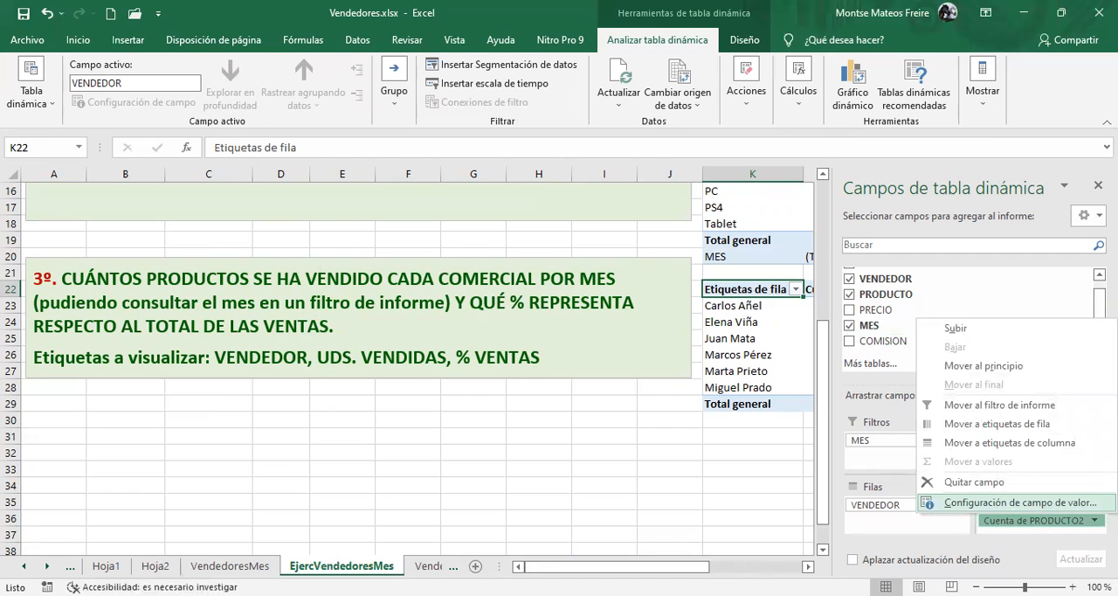
{"action": "key", "text": "Return"}
{"action": "type", "text": "%"}
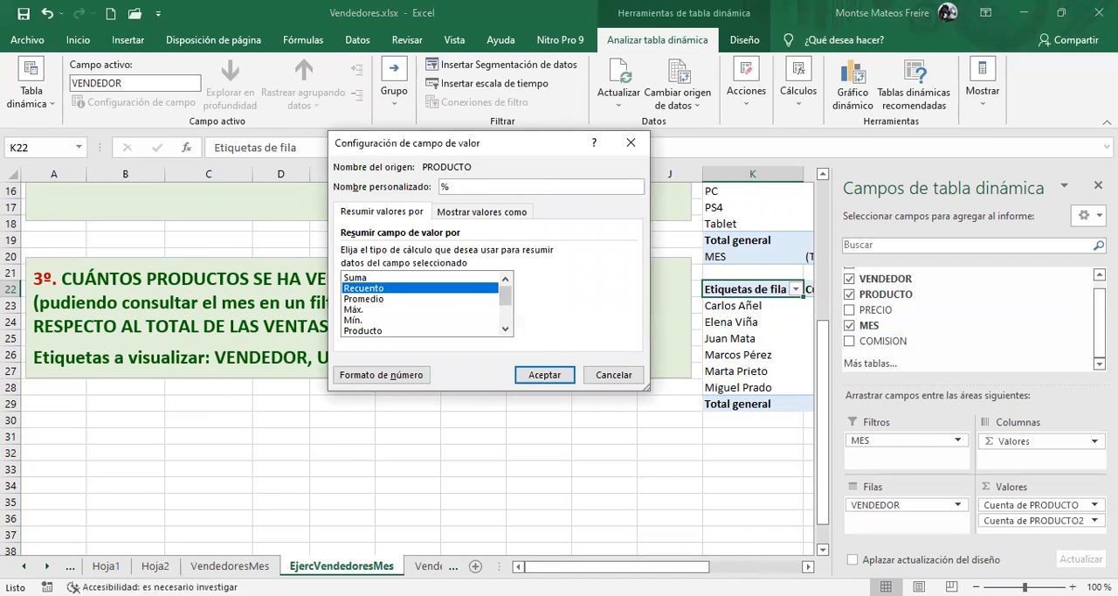
{"action": "type", "text": " VENTAS"}
{"action": "left_click", "coordinate": [483, 211]}
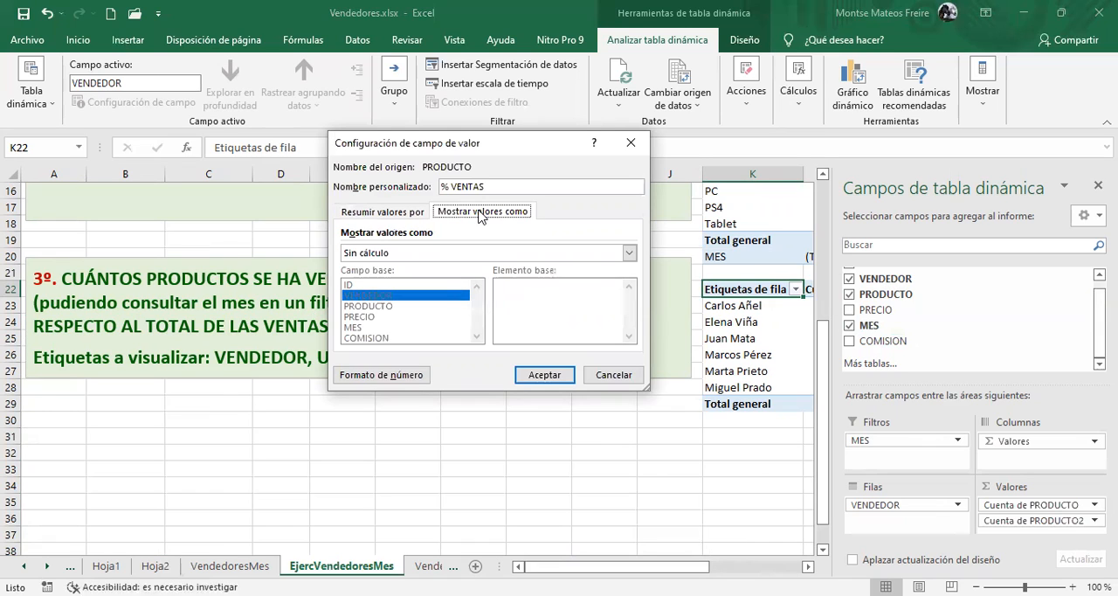
{"action": "left_click", "coordinate": [414, 252]}
{"action": "left_click", "coordinate": [397, 278]}
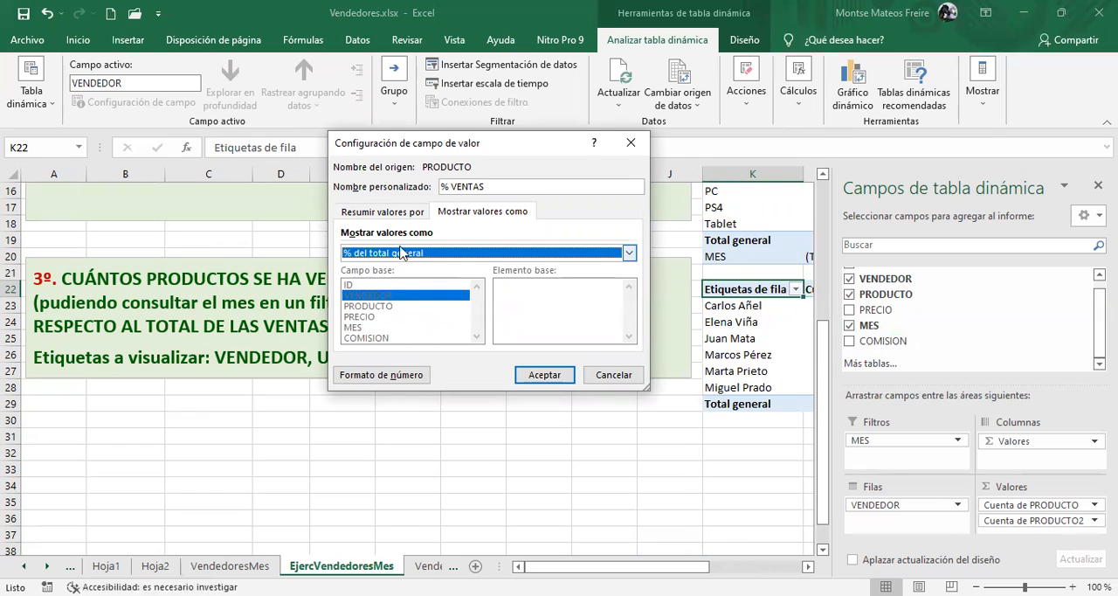
{"action": "left_click", "coordinate": [549, 378]}
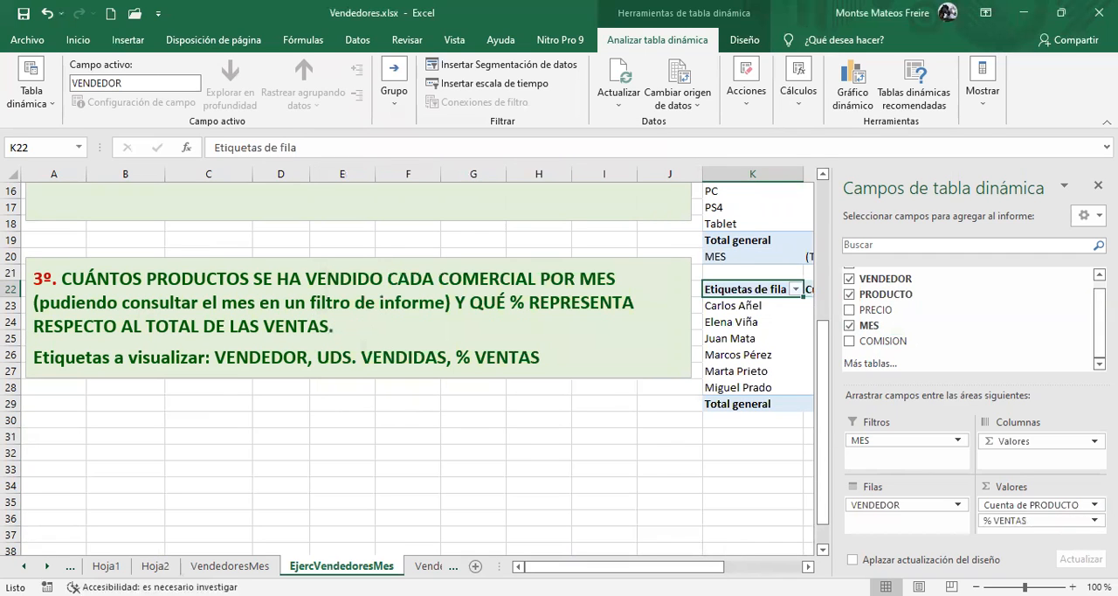
Set the custom name of the first PRODUCTO count in the third pivot table to UDS. VENDIDAS
{"action": "scroll", "coordinate": [661, 279], "scroll_direction": "right", "scroll_amount": 2}
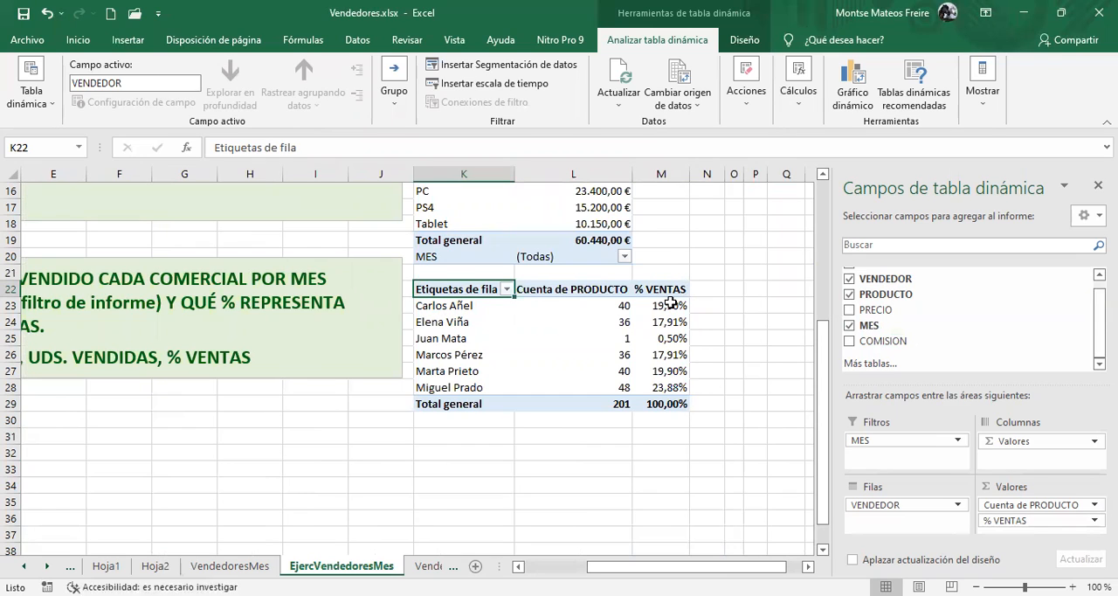
{"action": "mouse_move", "coordinate": [672, 307]}
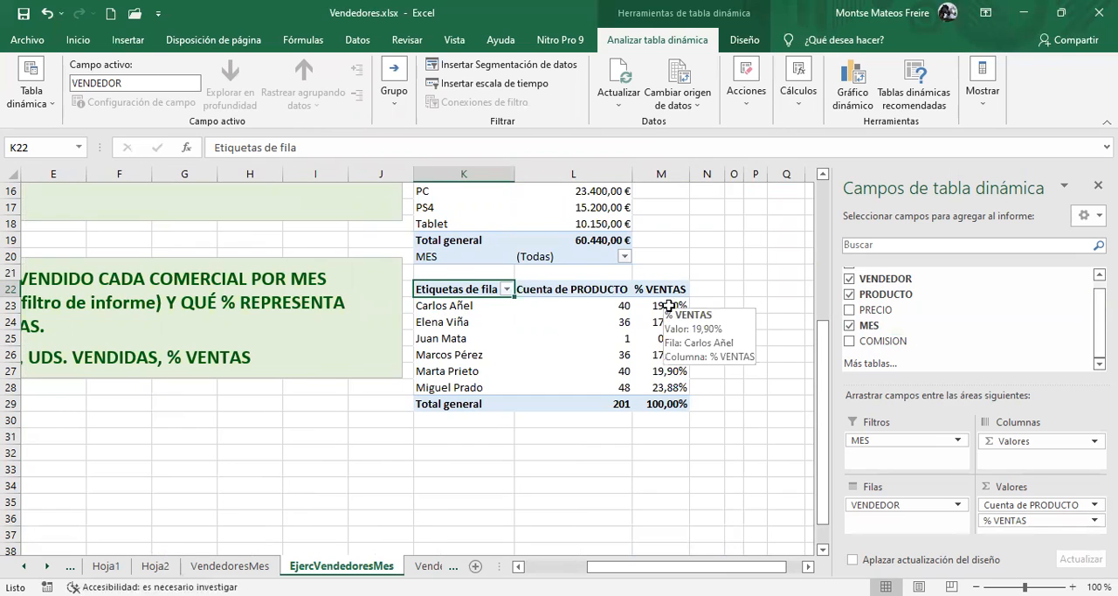
{"action": "left_click_drag", "start_coordinate": [612, 566], "coordinate": [632, 548]}
{"action": "left_click", "coordinate": [502, 288]}
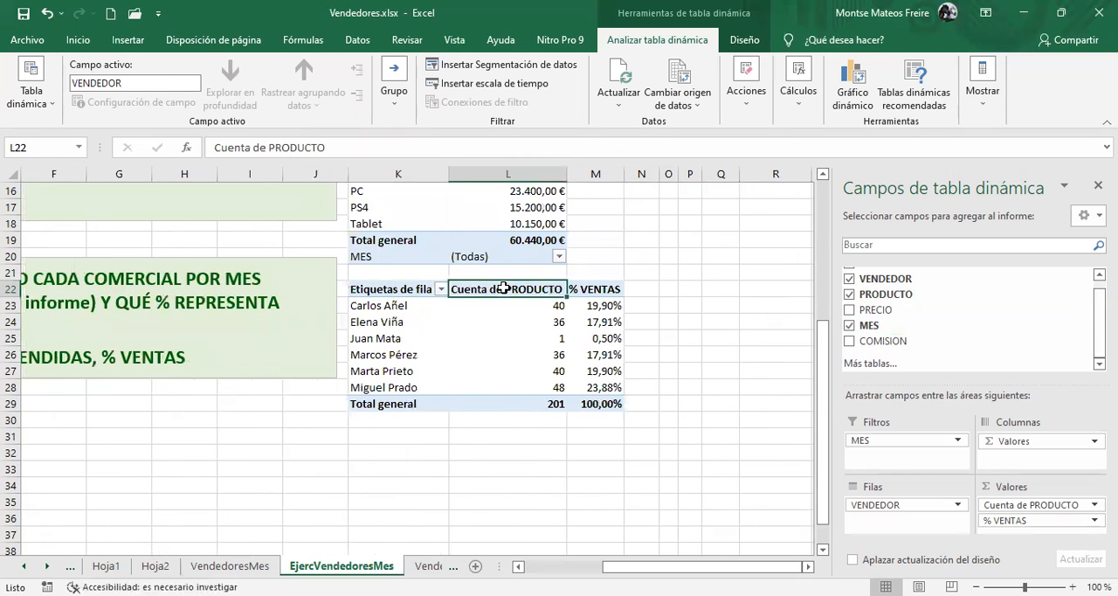
{"action": "left_click", "coordinate": [1070, 506]}
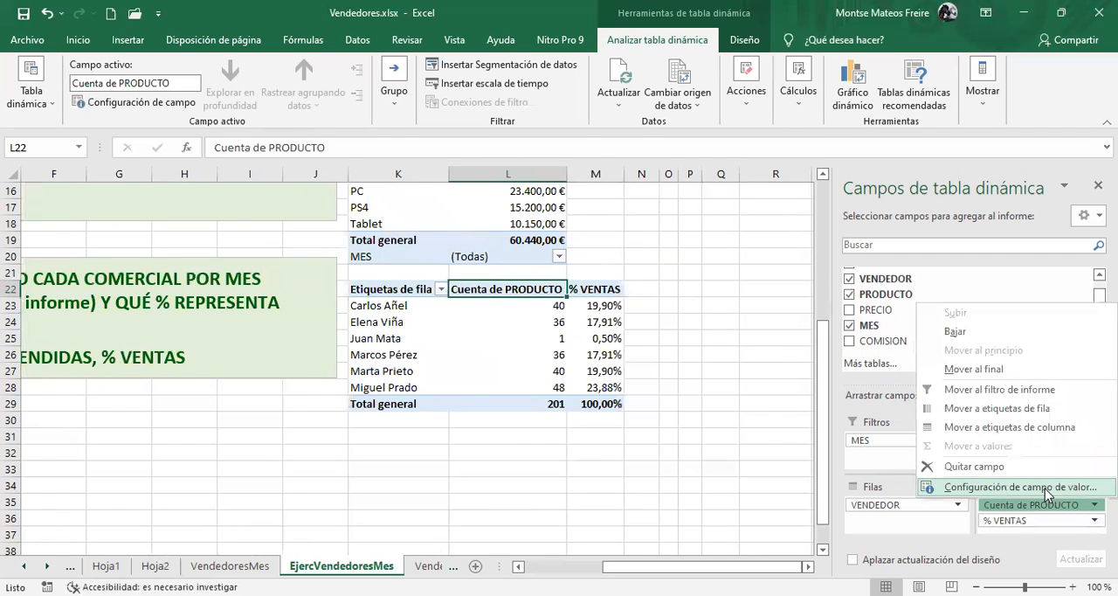
{"action": "left_click", "coordinate": [1046, 489]}
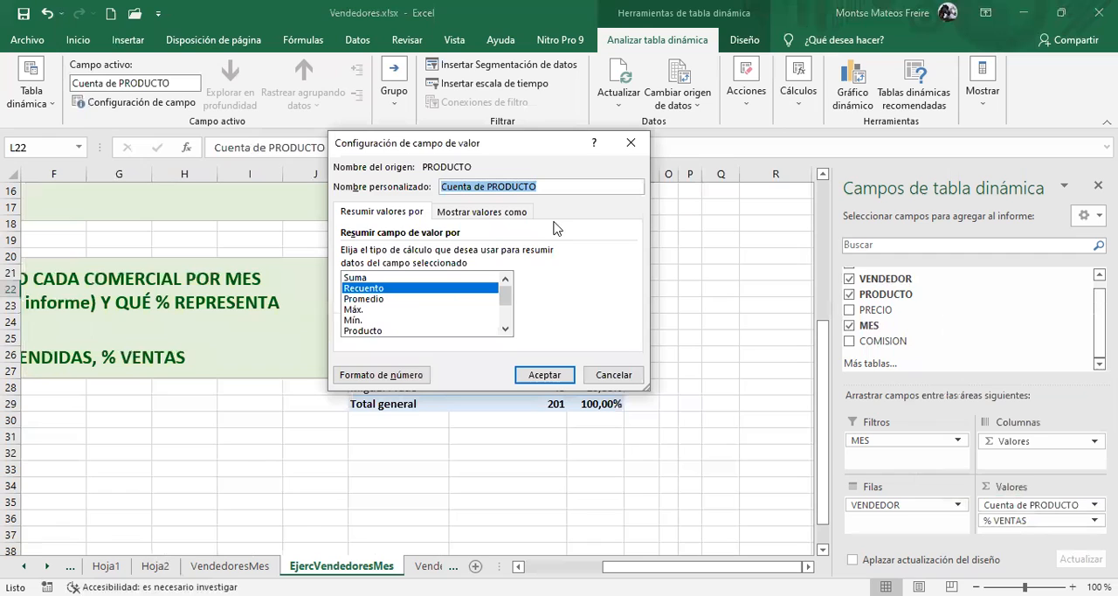
{"action": "type", "text": "UDS"}
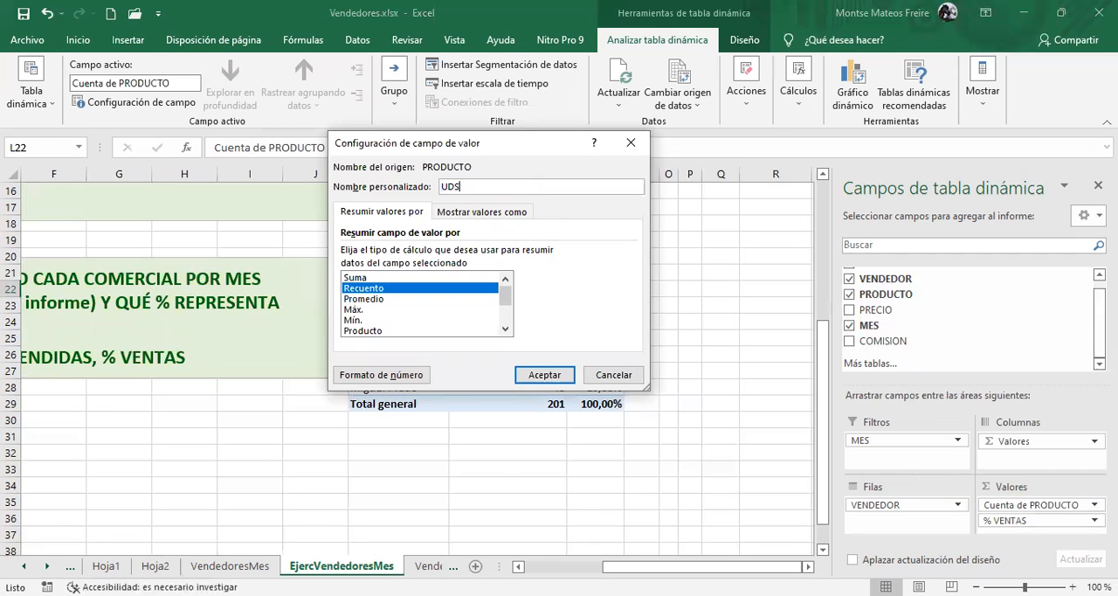
{"action": "type", "text": ". VENDIDAS"}
Give the UDS. VENDIDAS field the custom number format Estándar "uds" and apply the value field settings
{"action": "left_click", "coordinate": [380, 376]}
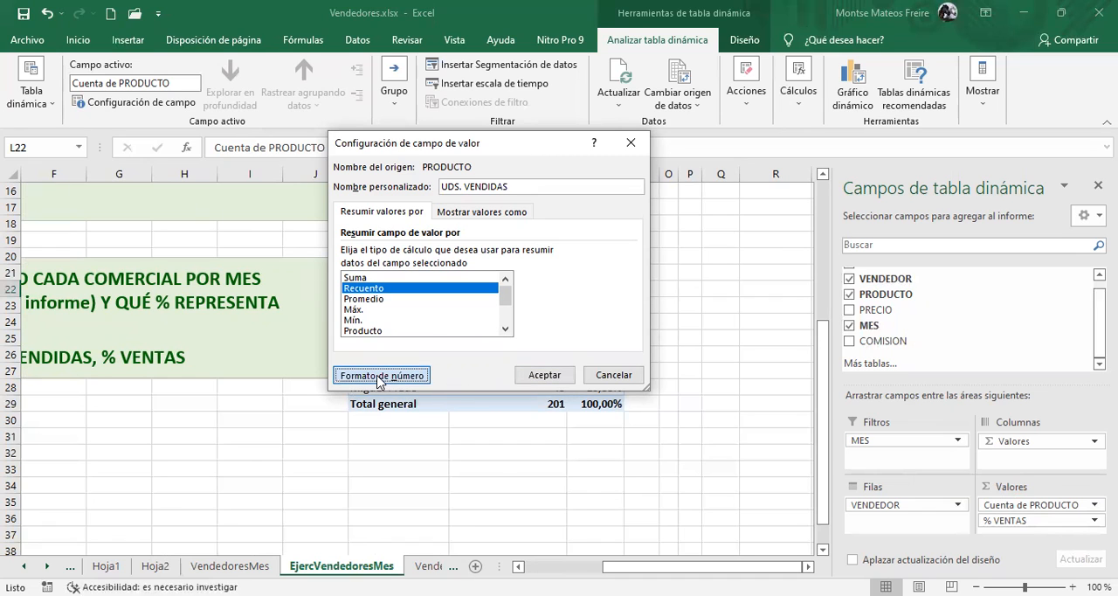
{"action": "left_click", "coordinate": [336, 259]}
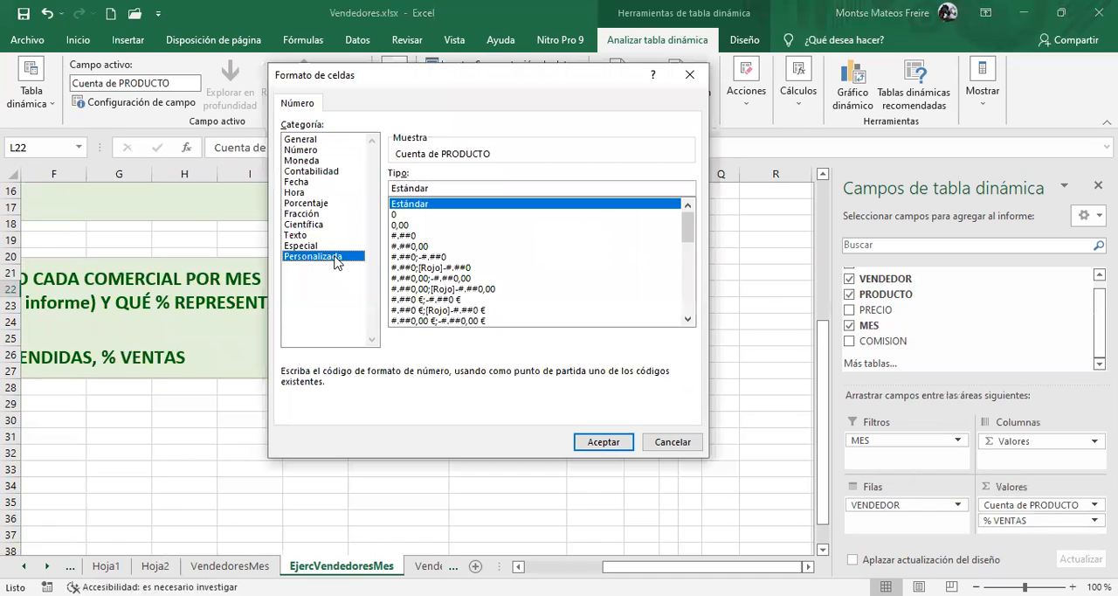
{"action": "left_click", "coordinate": [430, 188]}
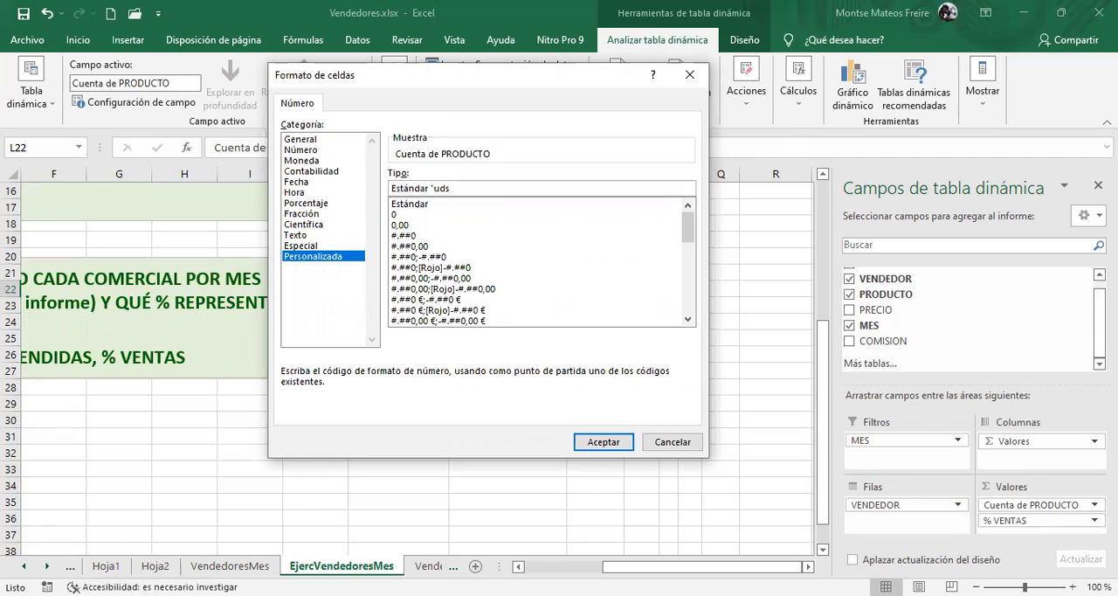
{"action": "left_click", "coordinate": [604, 441]}
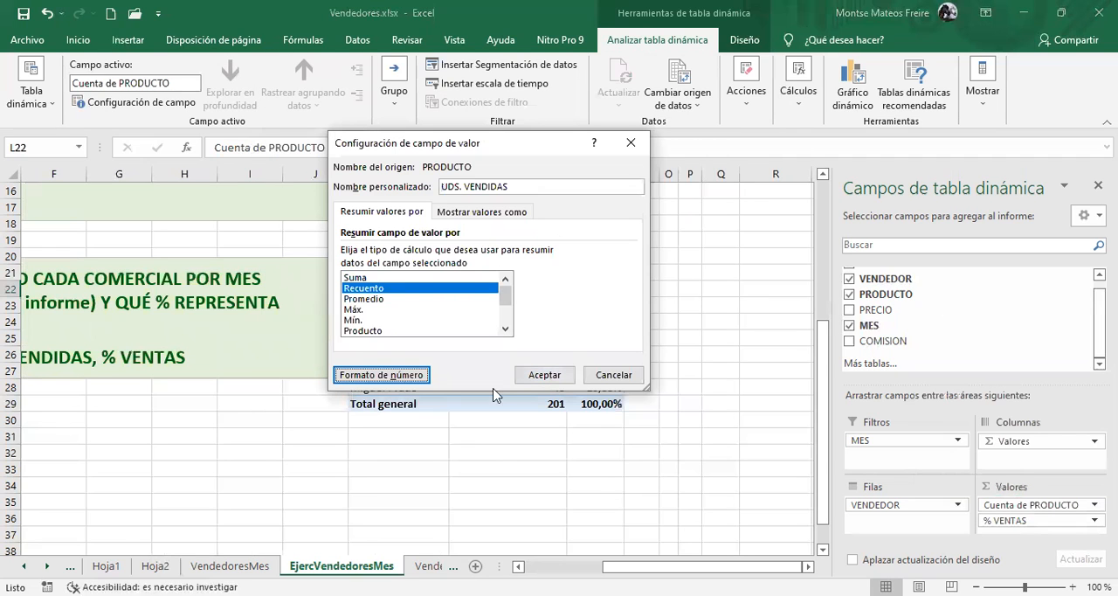
{"action": "left_click", "coordinate": [546, 378]}
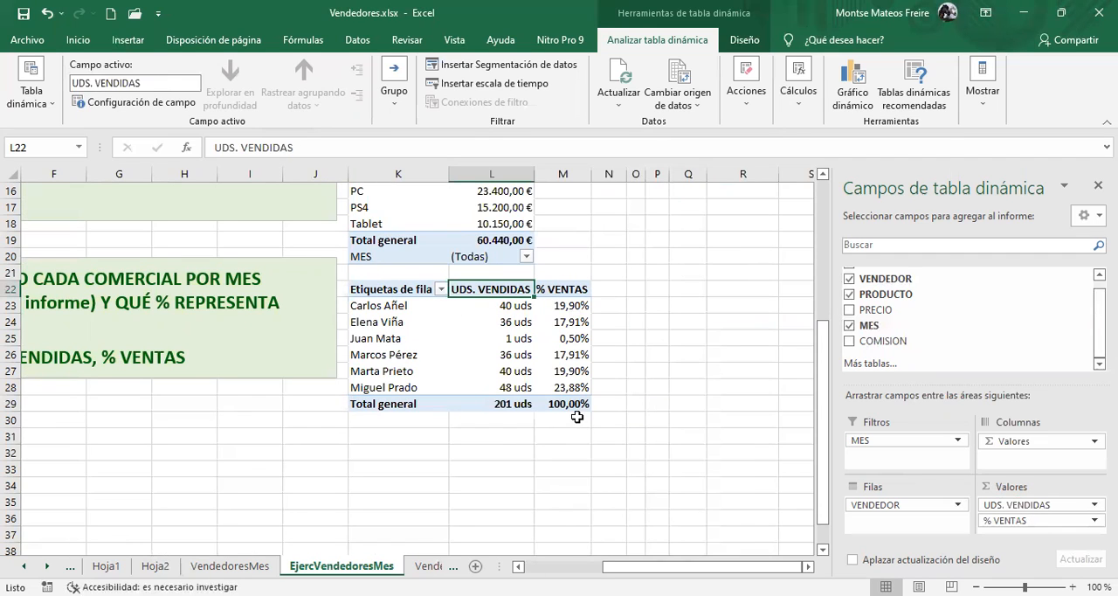
Rename the row label header of the third pivot table in cell K22 as VENDEDORES
{"action": "left_click", "coordinate": [372, 288]}
{"action": "double_click", "coordinate": [370, 289]}
{"action": "left_click_drag", "start_coordinate": [370, 289], "coordinate": [446, 295]}
{"action": "key", "text": "BackSpace"}
{"action": "key", "text": "BackSpace"}
{"action": "key", "text": "BackSpace"}
{"action": "key", "text": "BackSpace"}
{"action": "key", "text": "BackSpace"}
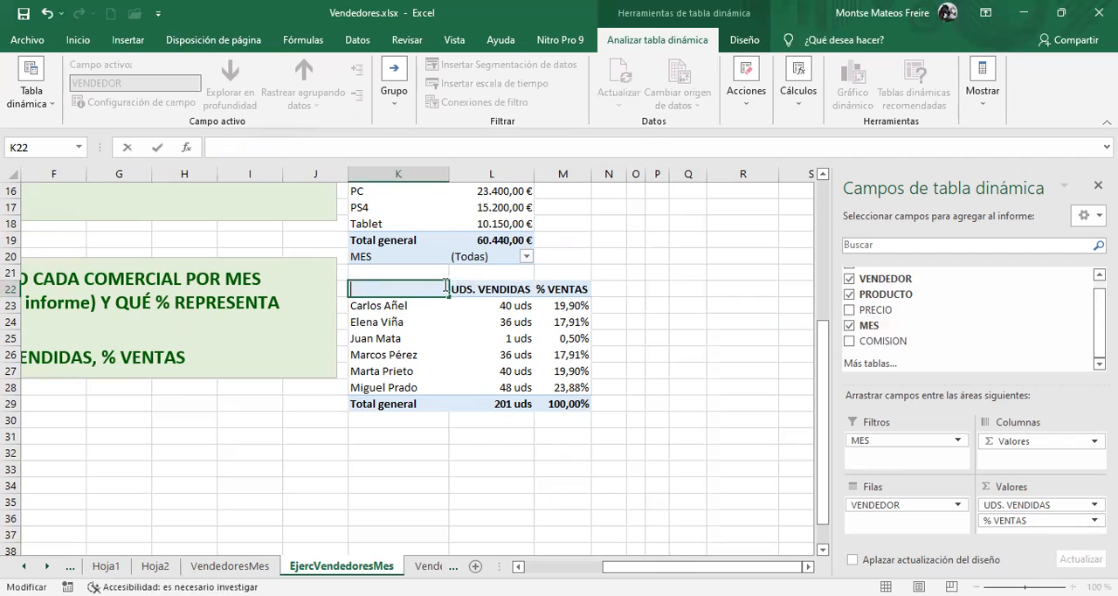
{"action": "type", "text": "VENDEDORES"}
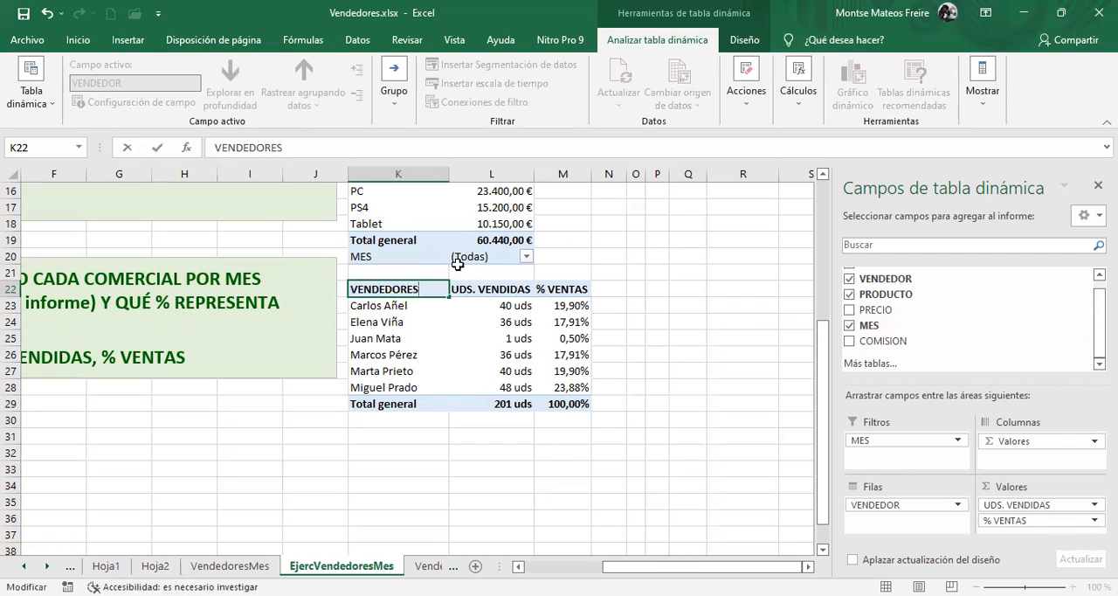
{"action": "key", "text": "Return"}
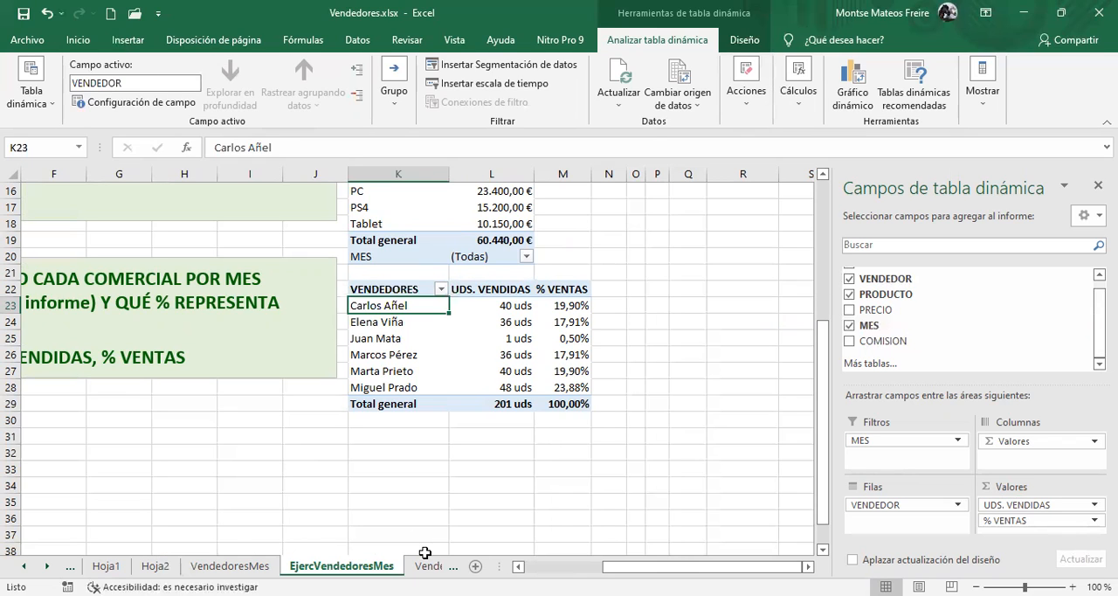
Compare the MES column of the VendedoresMes sheet with the dates in the MES column of the VendedoresFecha sheet
{"action": "left_click_drag", "start_coordinate": [666, 568], "coordinate": [585, 539]}
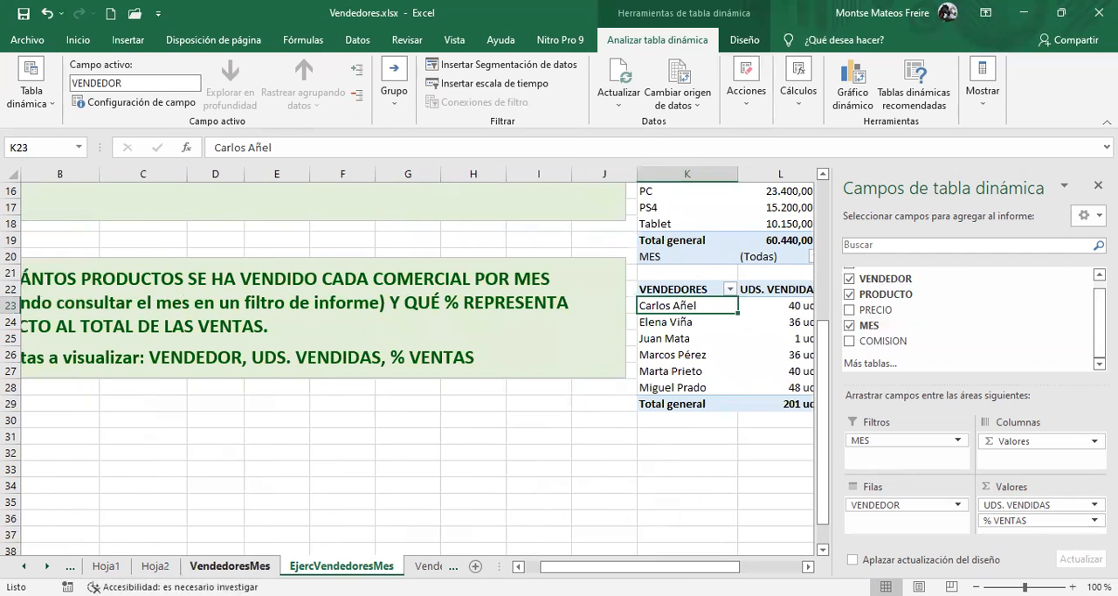
{"action": "left_click", "coordinate": [238, 568]}
{"action": "left_click", "coordinate": [288, 294]}
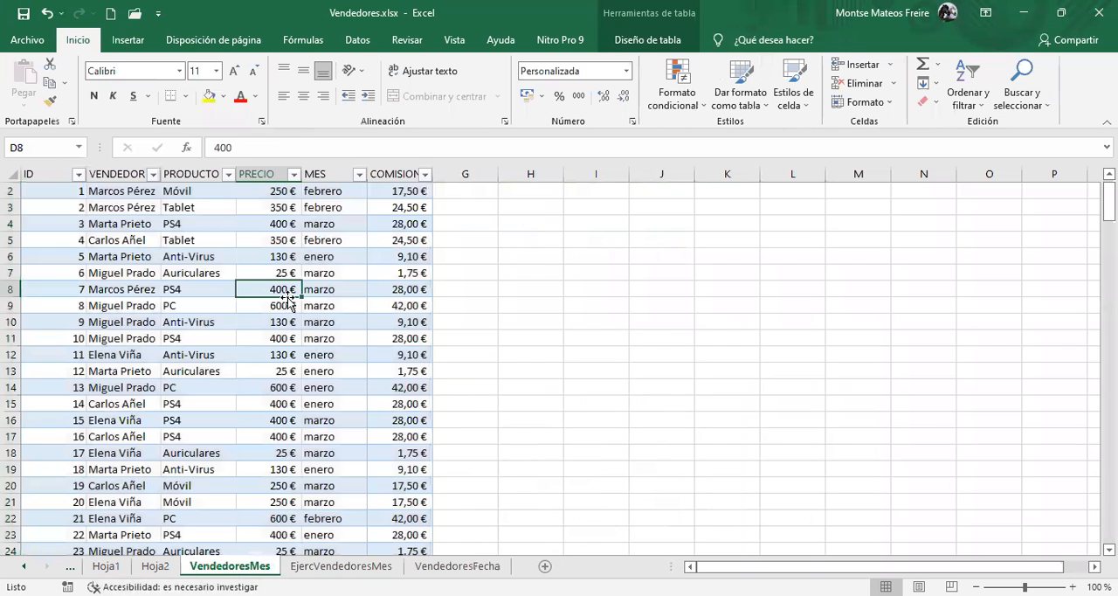
{"action": "scroll", "coordinate": [288, 299], "scroll_direction": "up", "scroll_amount": 1}
{"action": "left_click", "coordinate": [125, 218]}
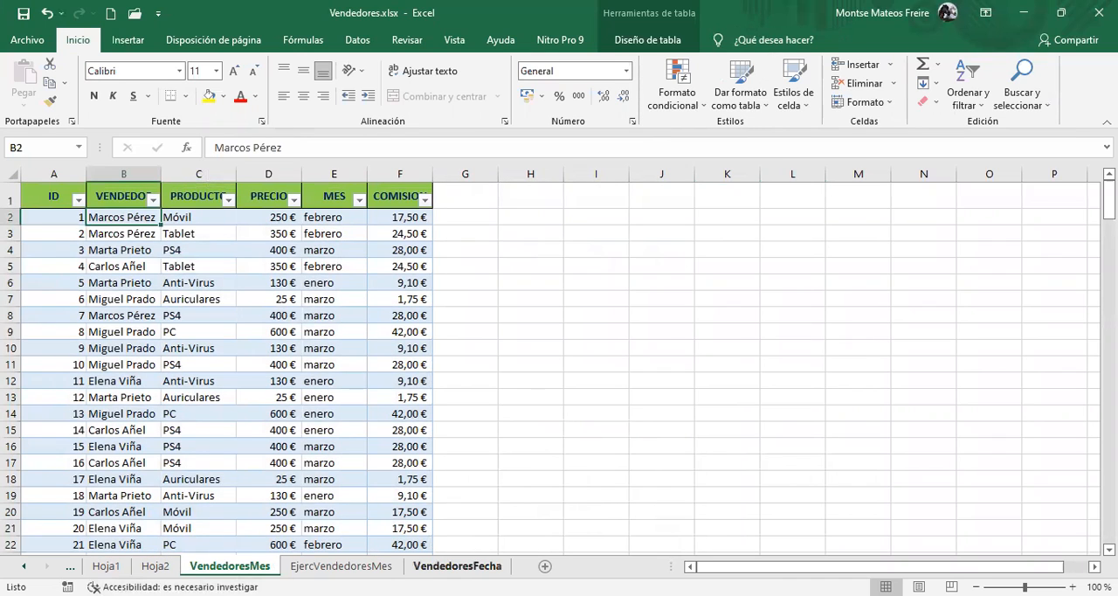
{"action": "left_click", "coordinate": [442, 568]}
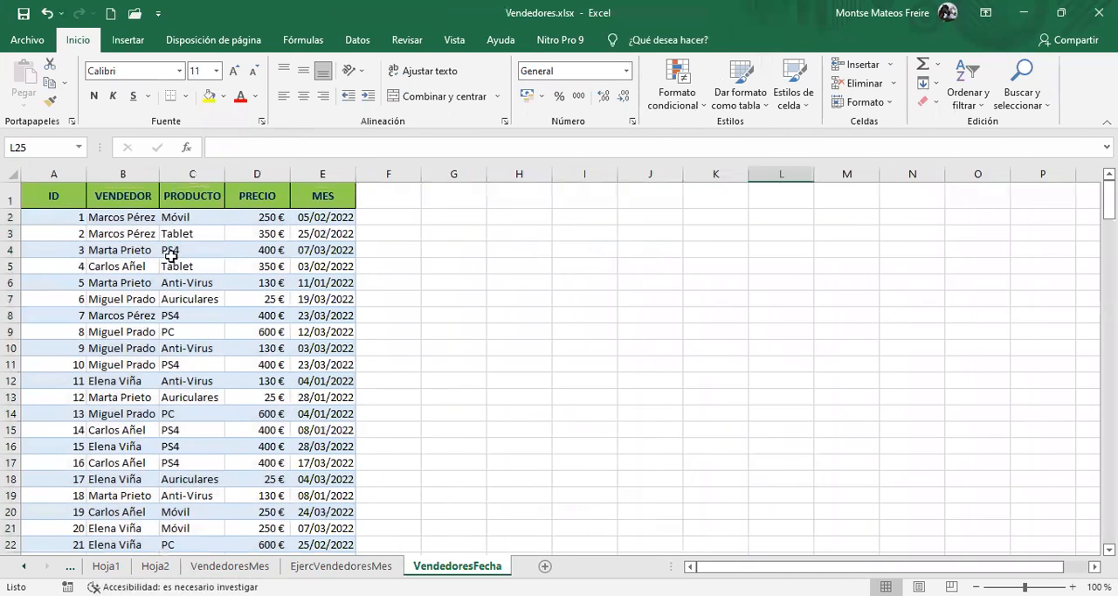
{"action": "scroll", "coordinate": [256, 412], "scroll_direction": "down", "scroll_amount": 5}
{"action": "scroll", "coordinate": [271, 414], "scroll_direction": "up", "scroll_amount": 5}
{"action": "left_click", "coordinate": [325, 216]}
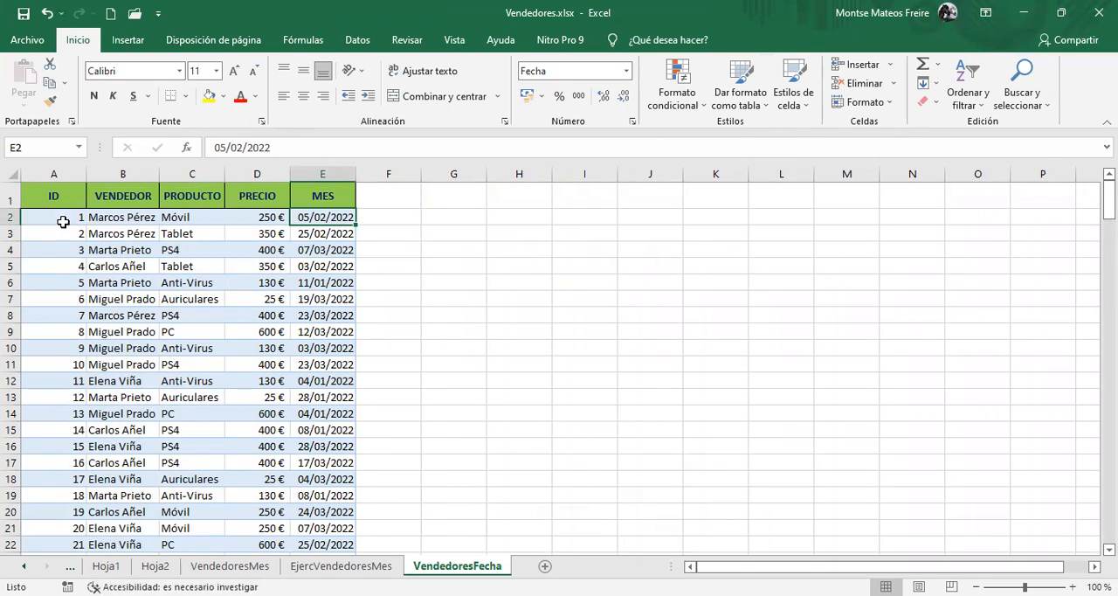
Start a new record in row 202 of the VendedoresFecha sheet with ID 201 and the seller's full name
{"action": "left_click_drag", "start_coordinate": [30, 192], "coordinate": [202, 358]}
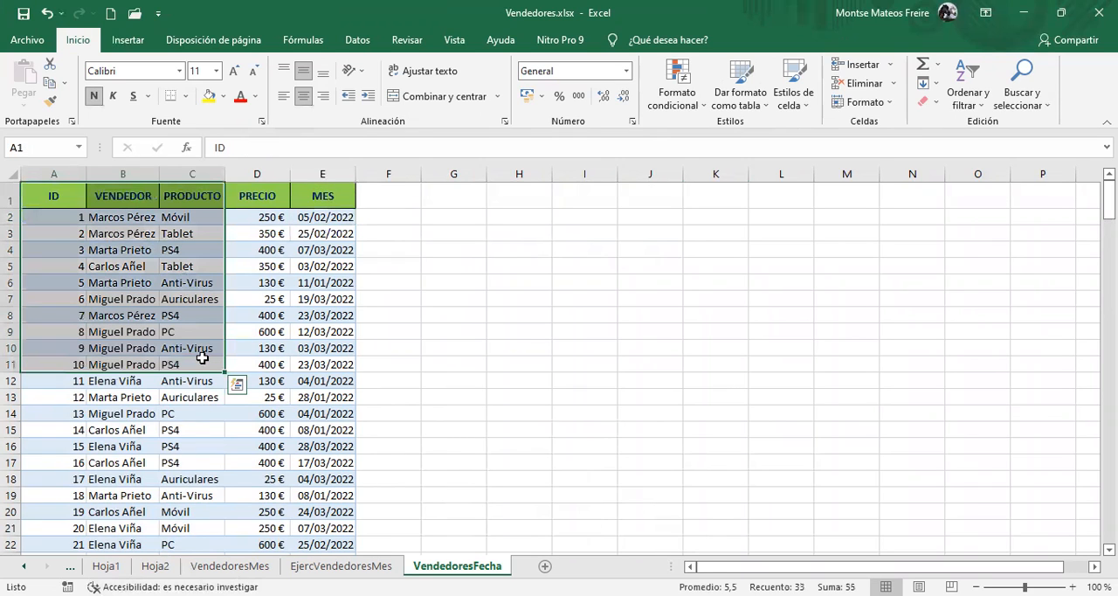
{"action": "key", "text": "ctrl+shift+Down"}
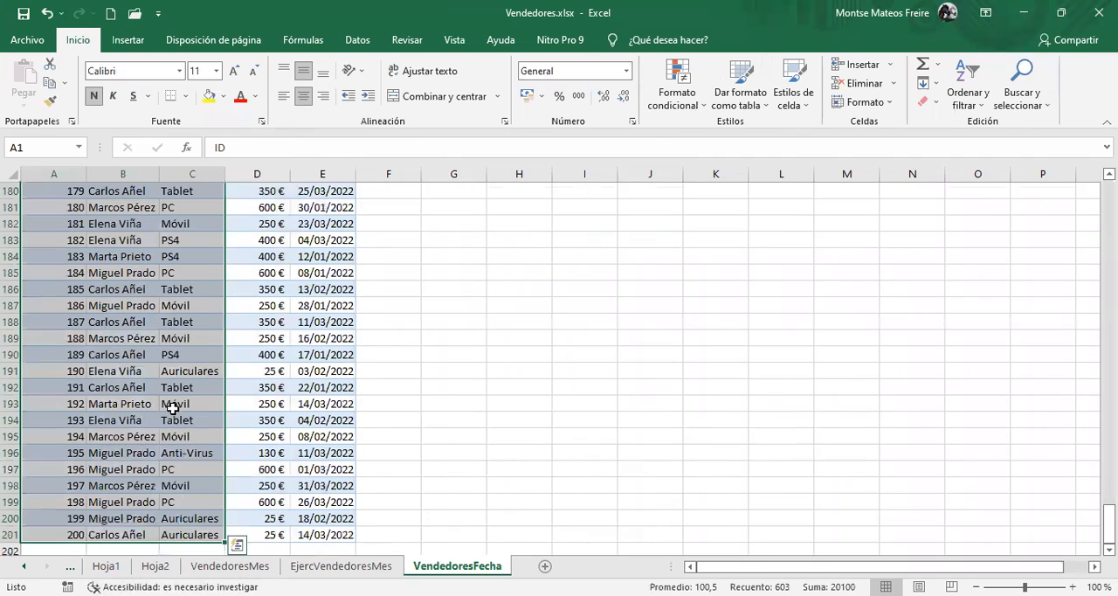
{"action": "left_click", "coordinate": [77, 500]}
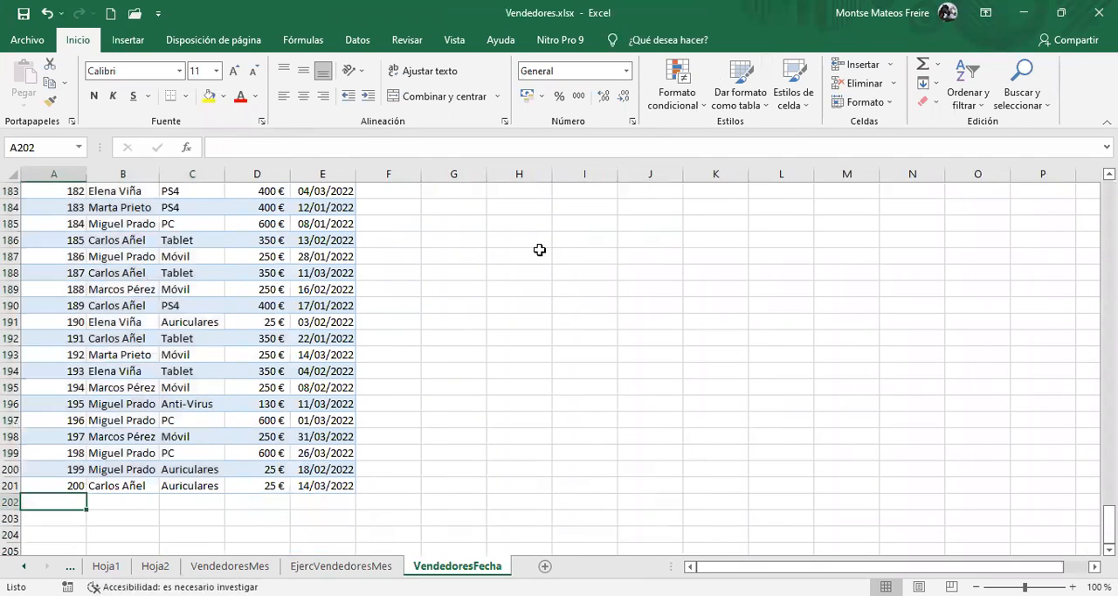
{"action": "type", "text": "201"}
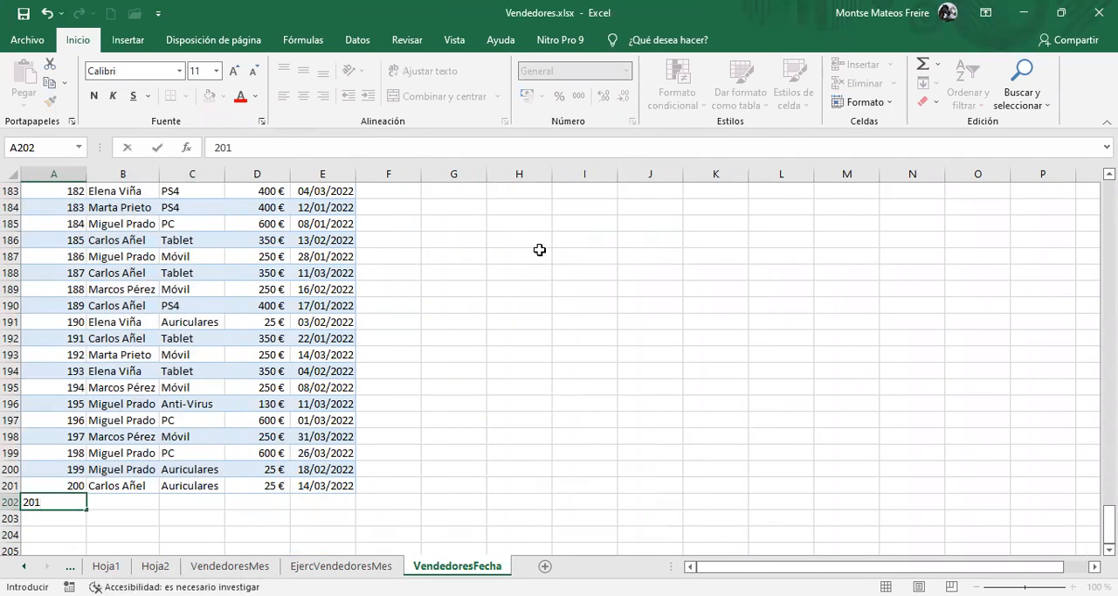
{"action": "key", "text": "Tab"}
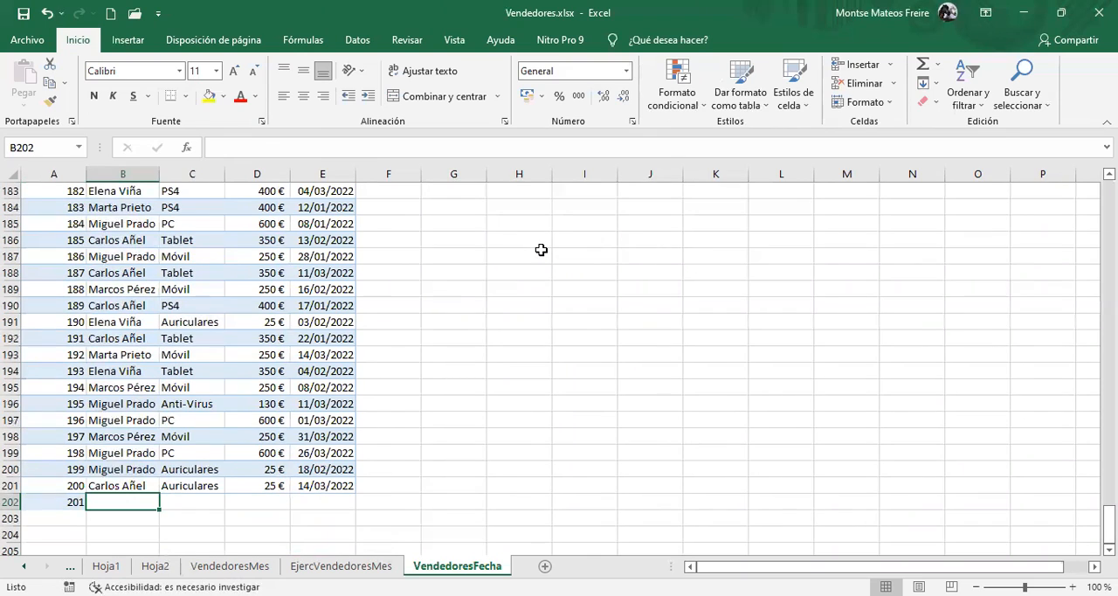
{"action": "type", "text": "j"}
{"action": "key", "text": "BackSpace"}
{"action": "type", "text": "Juan Mata"}
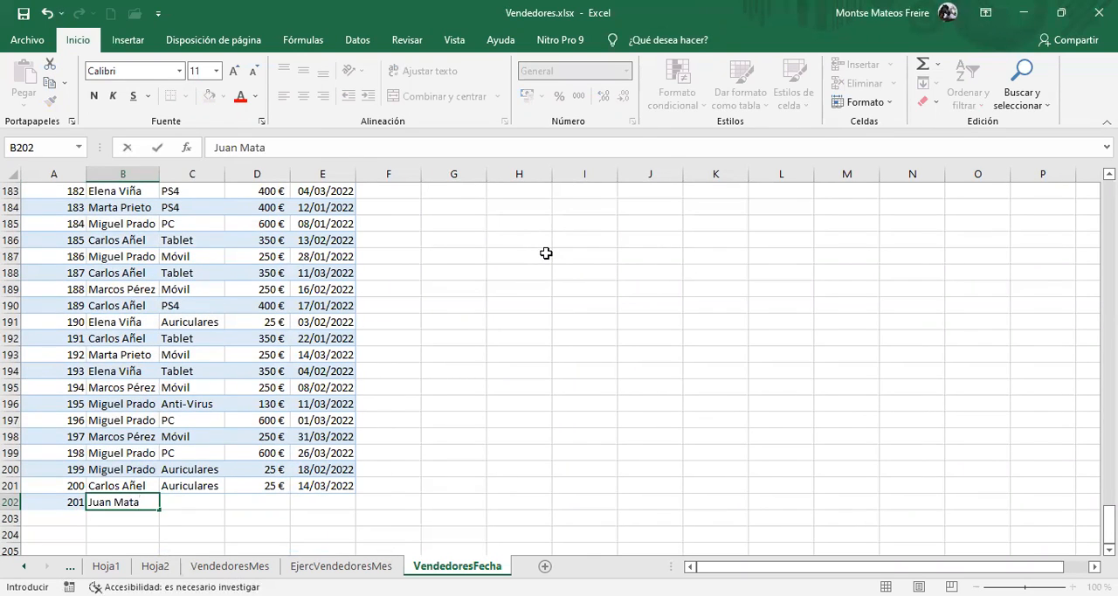
Complete the record in row 202 with product Tablet, price 350 and date 25/03/2022
{"action": "key", "text": "Tab"}
{"action": "type", "text": "Tab"}
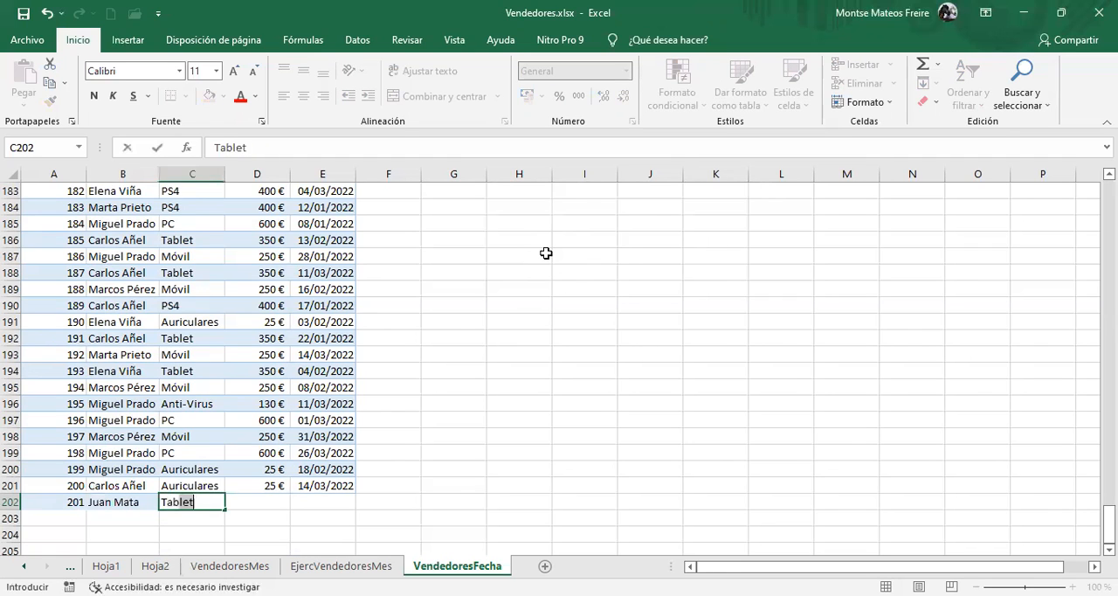
{"action": "key", "text": "Tab"}
{"action": "type", "text": "350"}
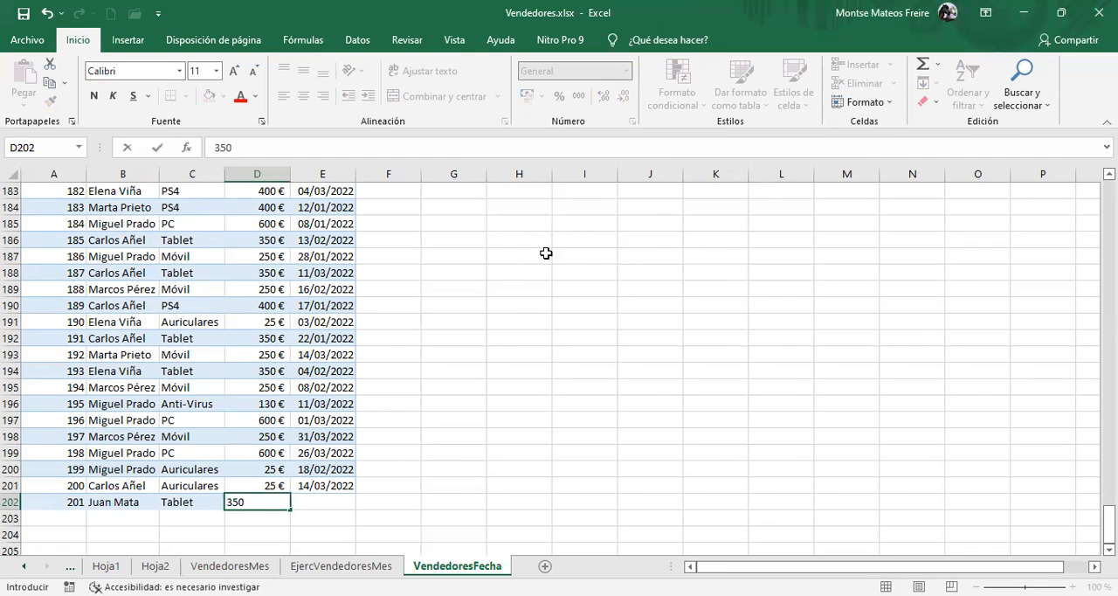
{"action": "key", "text": "Tab"}
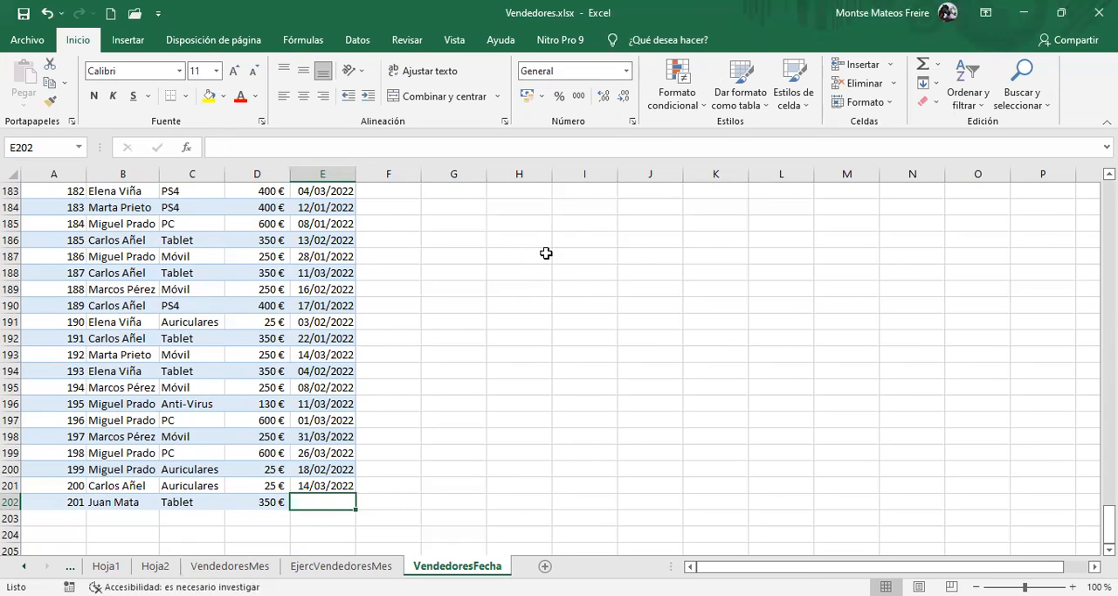
{"action": "type", "text": "25/03/22"}
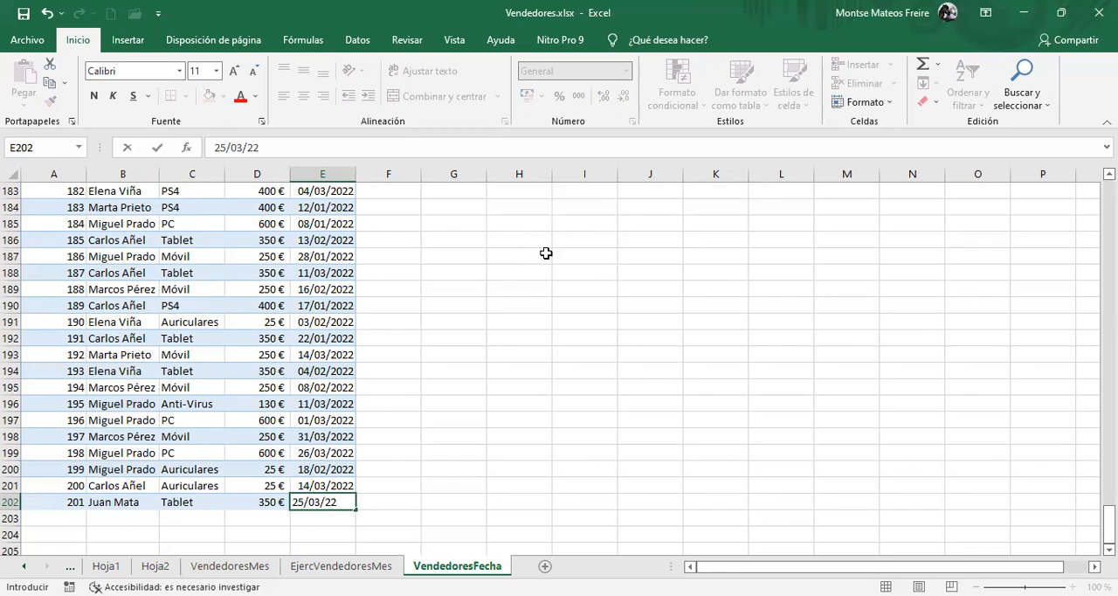
{"action": "key", "text": "Return"}
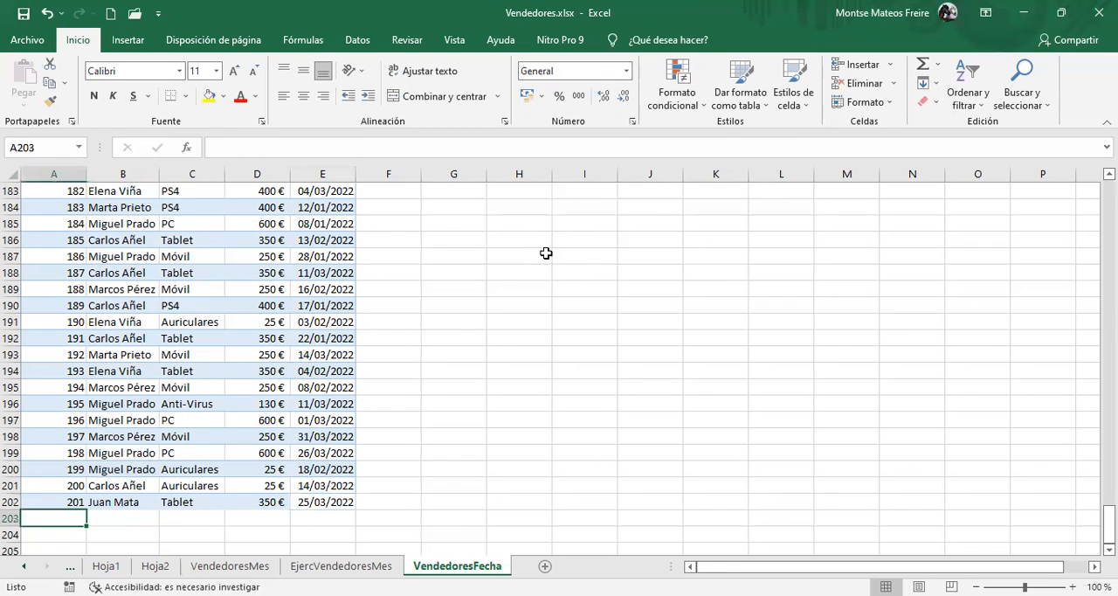
Convert the range A1:E202 of the VendedoresFecha sheet into a table with headers and open its table name for editing
{"action": "left_click", "coordinate": [248, 433]}
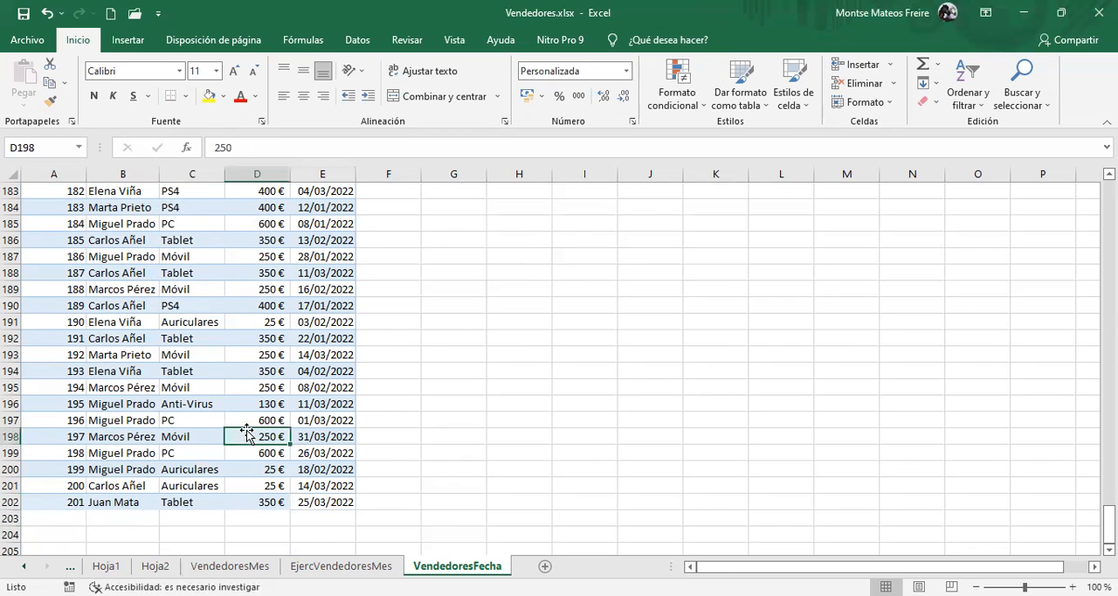
{"action": "scroll", "coordinate": [249, 432], "scroll_direction": "up", "scroll_amount": 4}
{"action": "scroll", "coordinate": [248, 434], "scroll_direction": "up", "scroll_amount": 20}
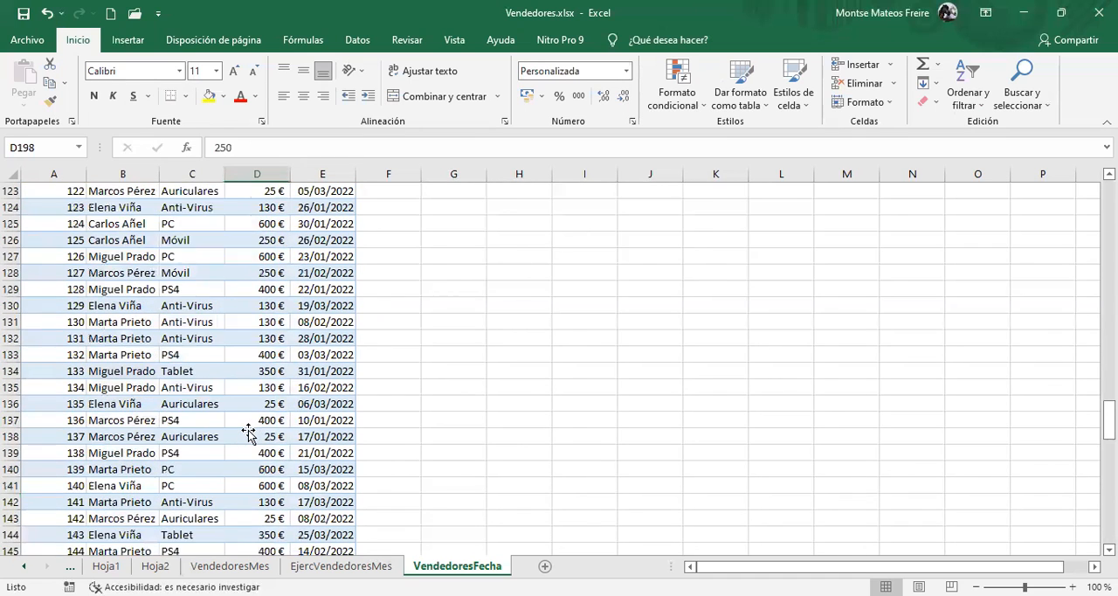
{"action": "scroll", "coordinate": [248, 433], "scroll_direction": "up", "scroll_amount": 14}
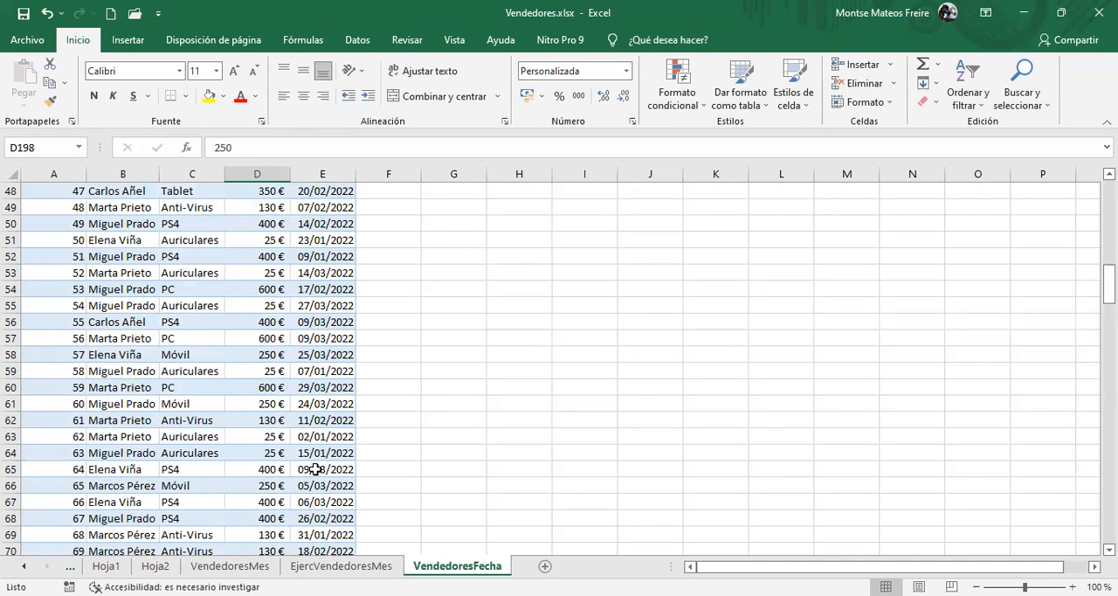
{"action": "left_click", "coordinate": [194, 289]}
{"action": "scroll", "coordinate": [180, 311], "scroll_direction": "up", "scroll_amount": 16}
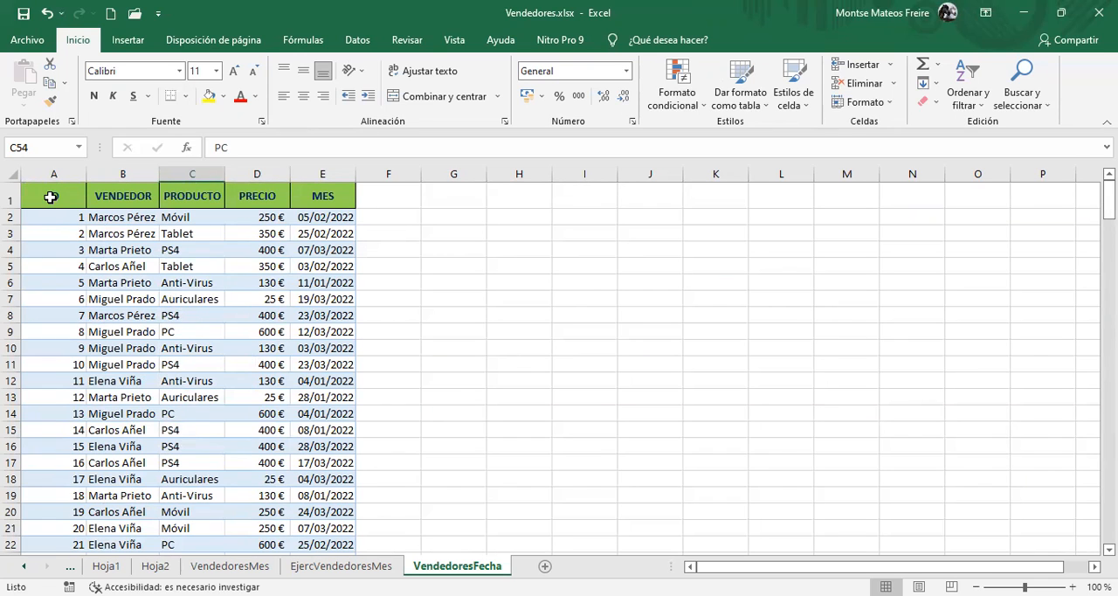
{"action": "left_click", "coordinate": [51, 197]}
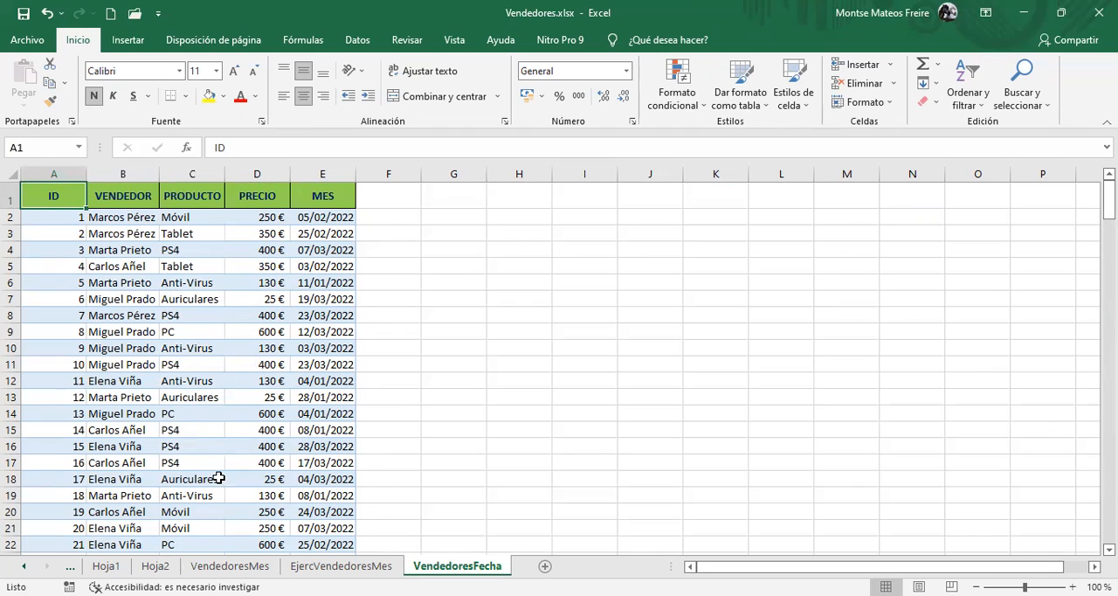
{"action": "left_click_drag", "start_coordinate": [54, 194], "coordinate": [296, 479]}
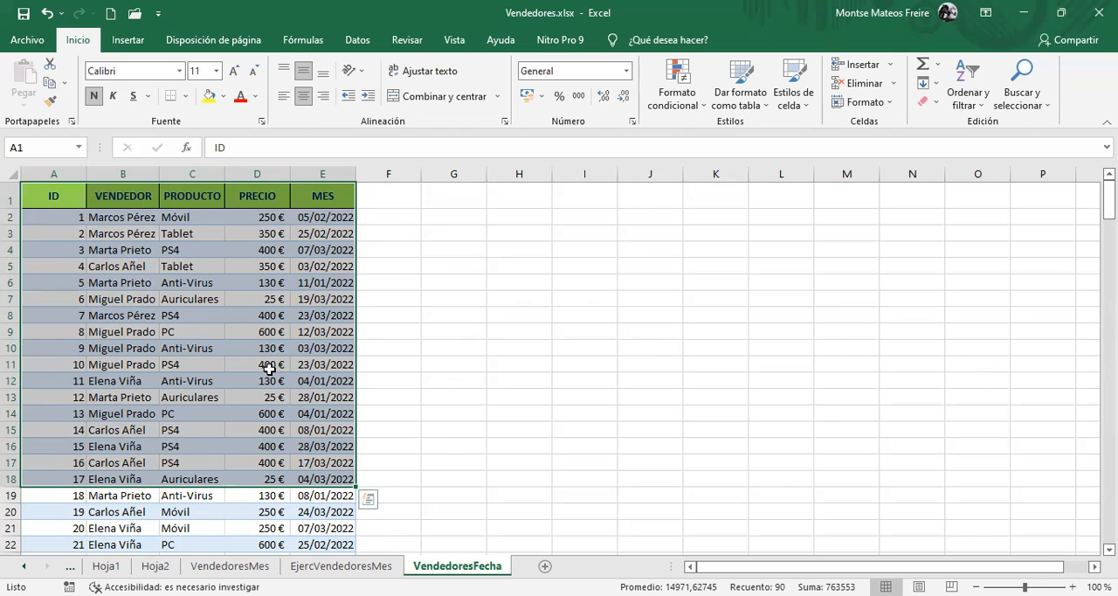
{"action": "key", "text": "ctrl+shift+Down"}
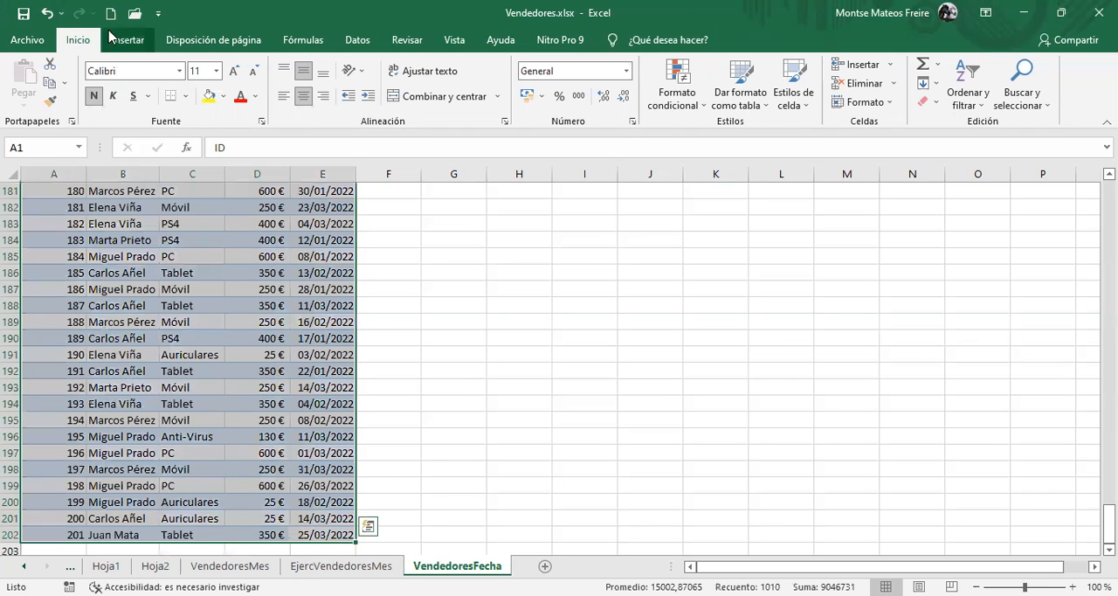
{"action": "left_click", "coordinate": [138, 41]}
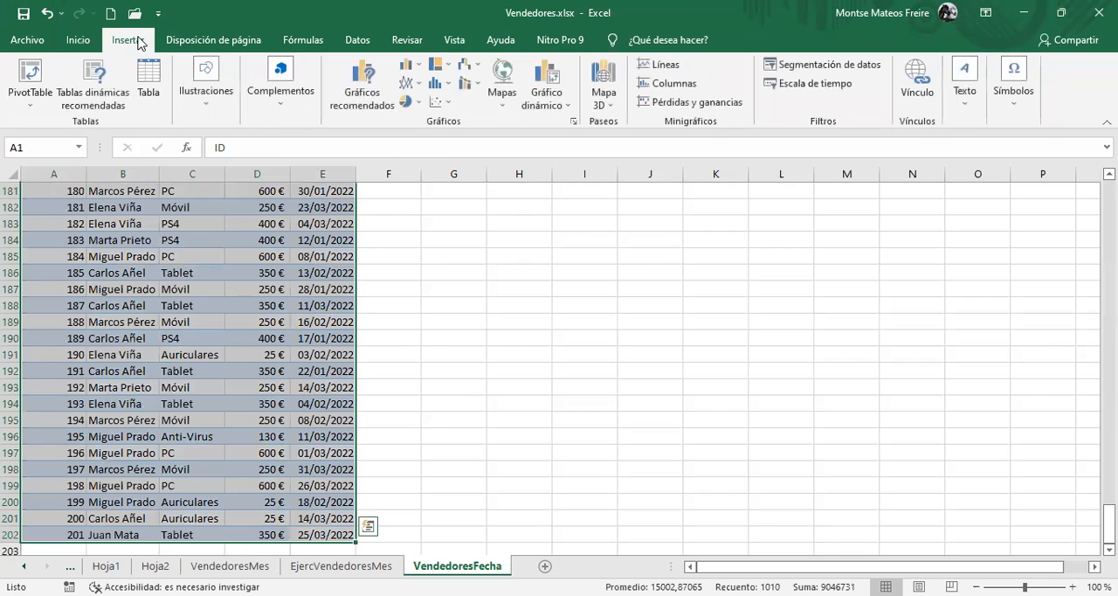
{"action": "left_click", "coordinate": [148, 93]}
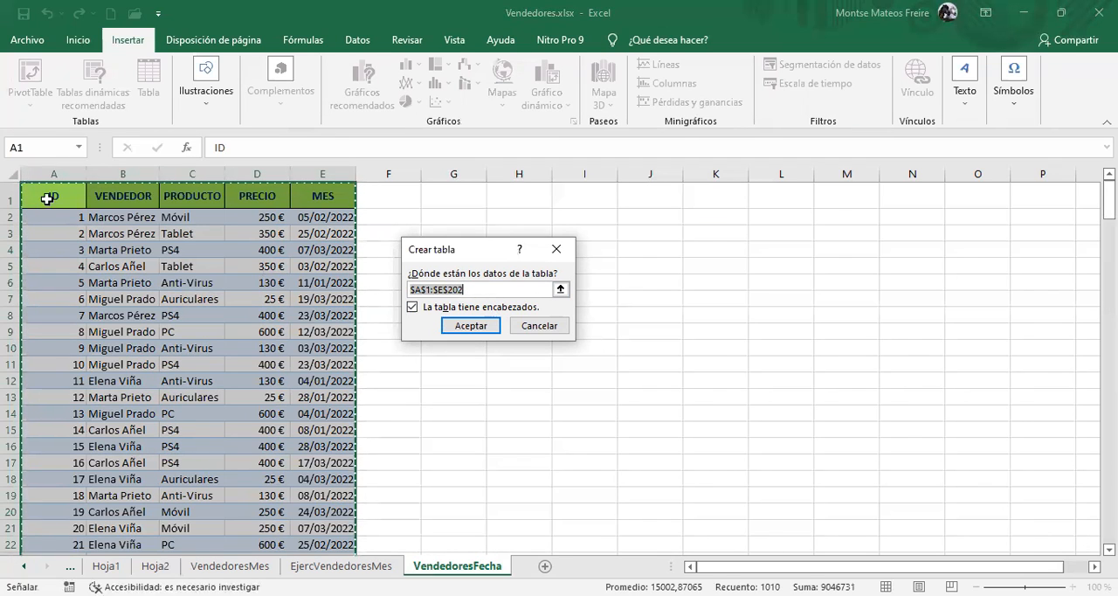
{"action": "left_click", "coordinate": [485, 329]}
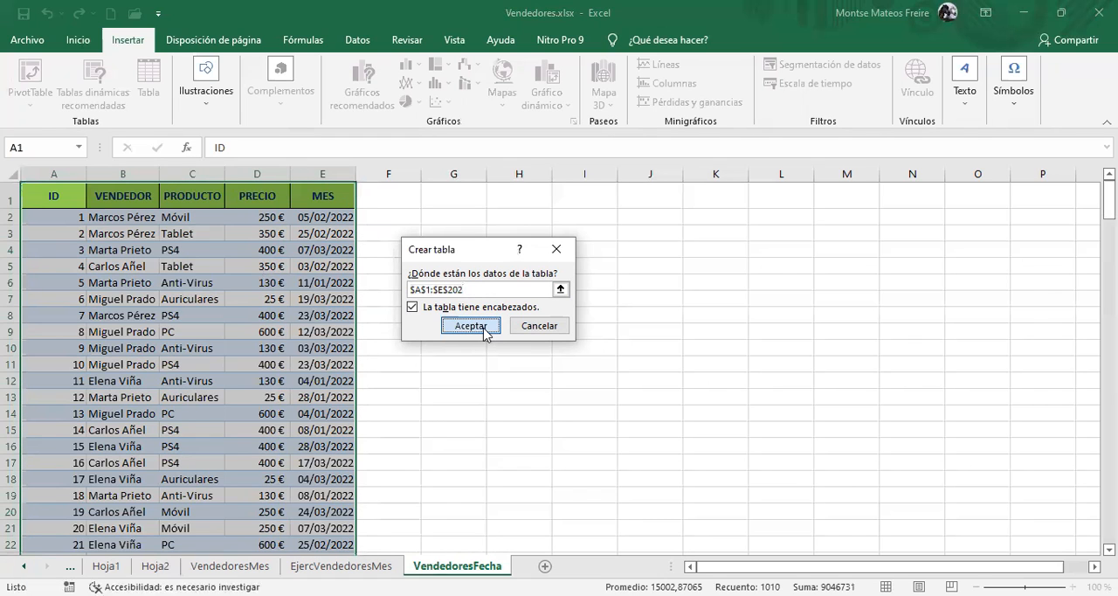
{"action": "left_click", "coordinate": [29, 83]}
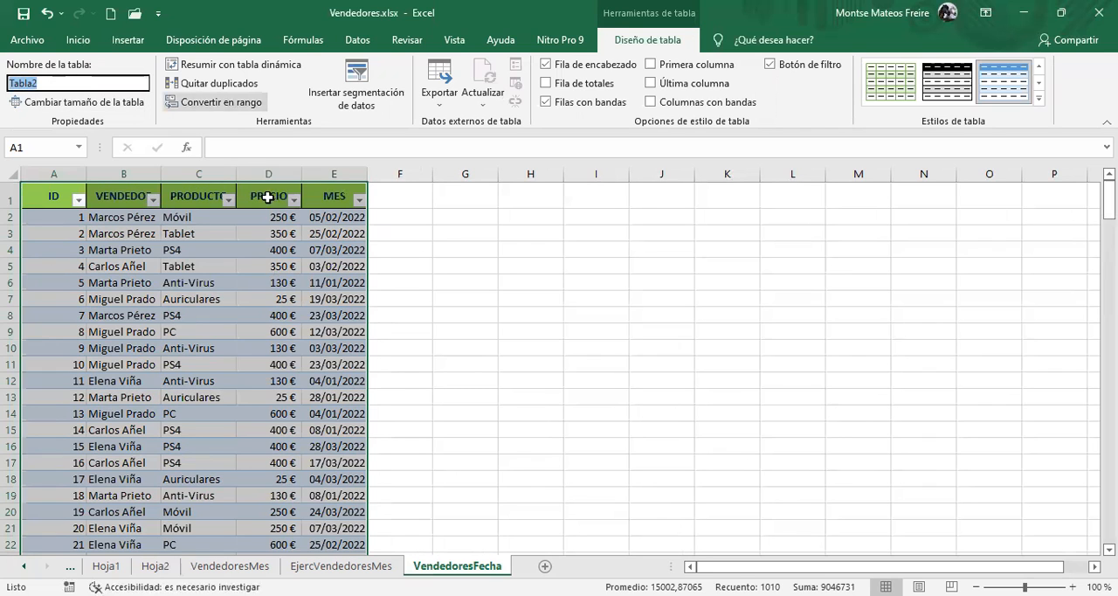
Insert a pivot table based on Tabla2 at cell G3 of the existing VendedoresFecha sheet
{"action": "left_click", "coordinate": [357, 284]}
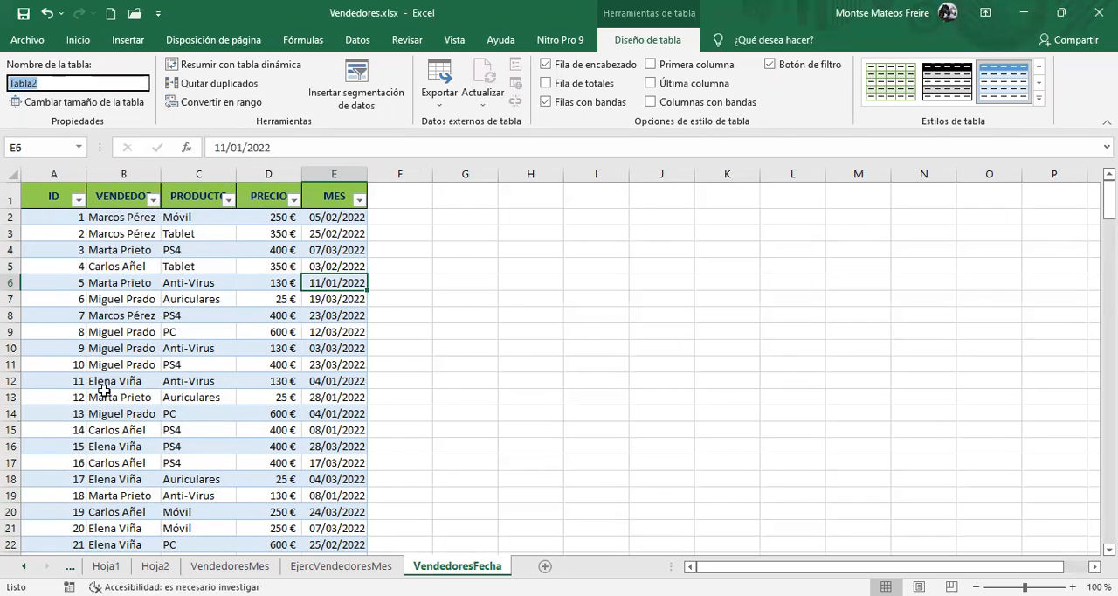
{"action": "left_click", "coordinate": [127, 41]}
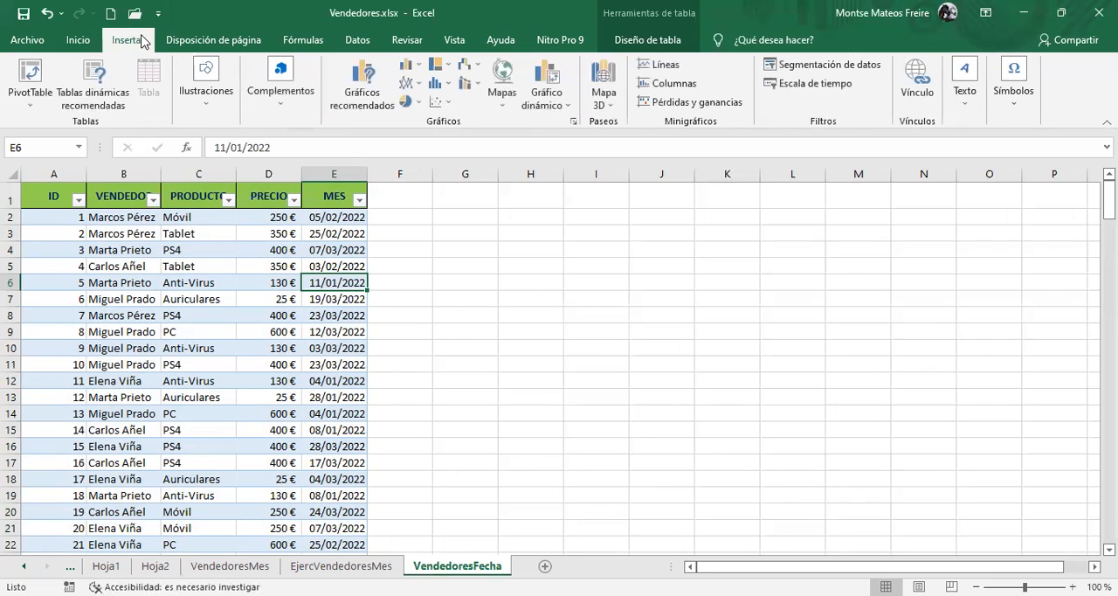
{"action": "left_click", "coordinate": [31, 73]}
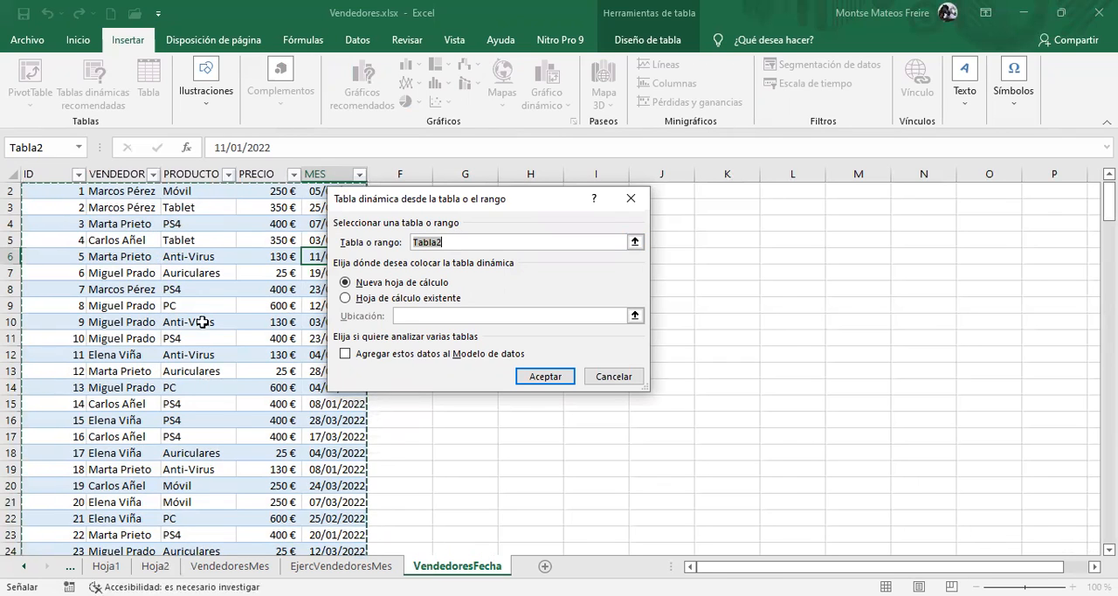
{"action": "left_click", "coordinate": [348, 299]}
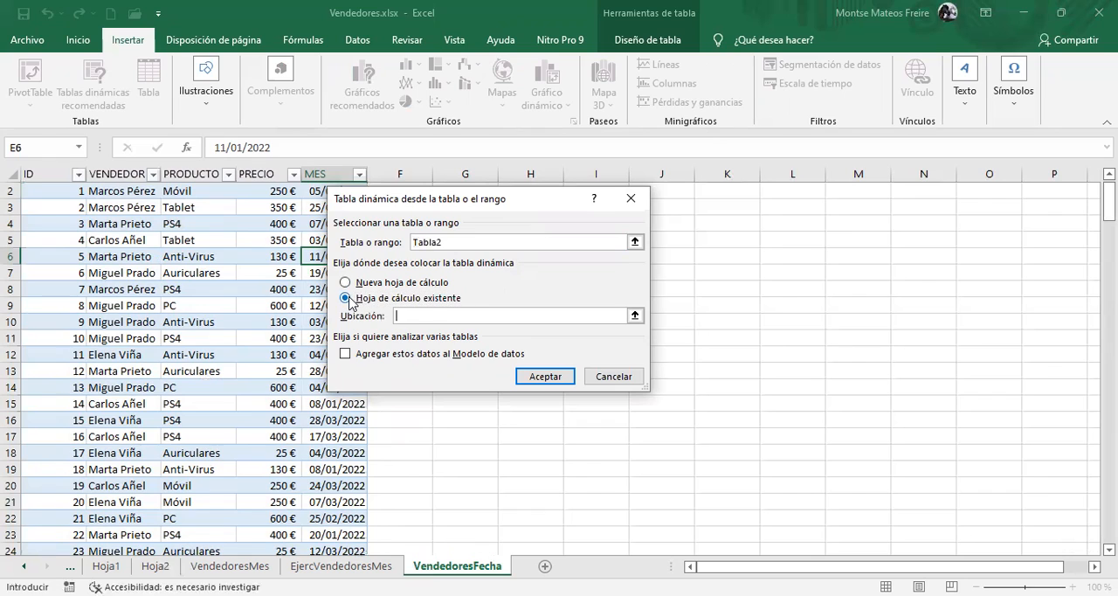
{"action": "left_click_drag", "start_coordinate": [498, 203], "coordinate": [767, 193]}
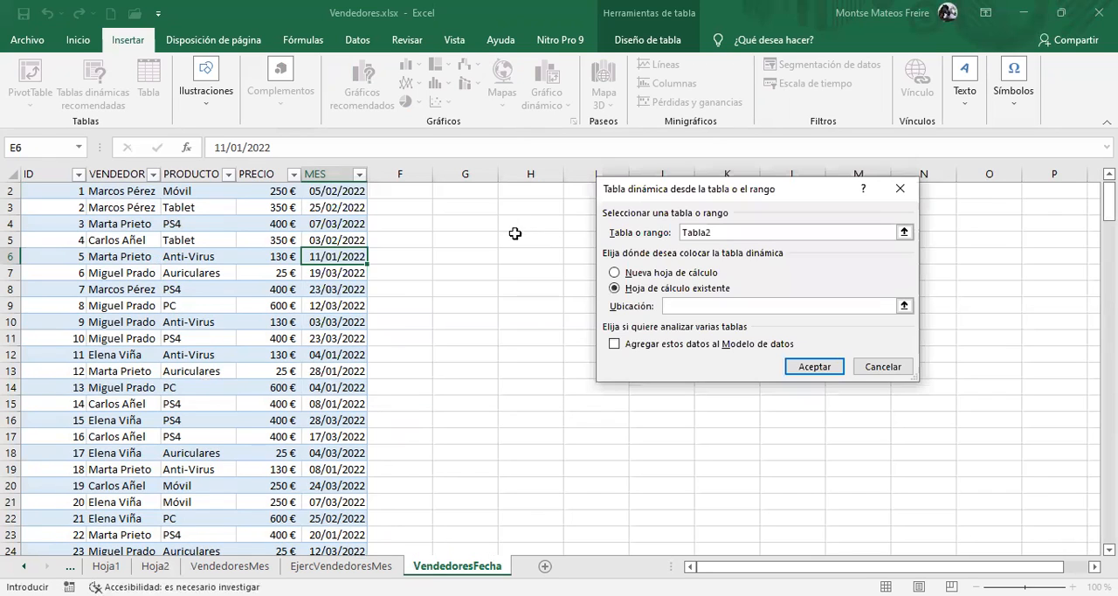
{"action": "left_click", "coordinate": [467, 208]}
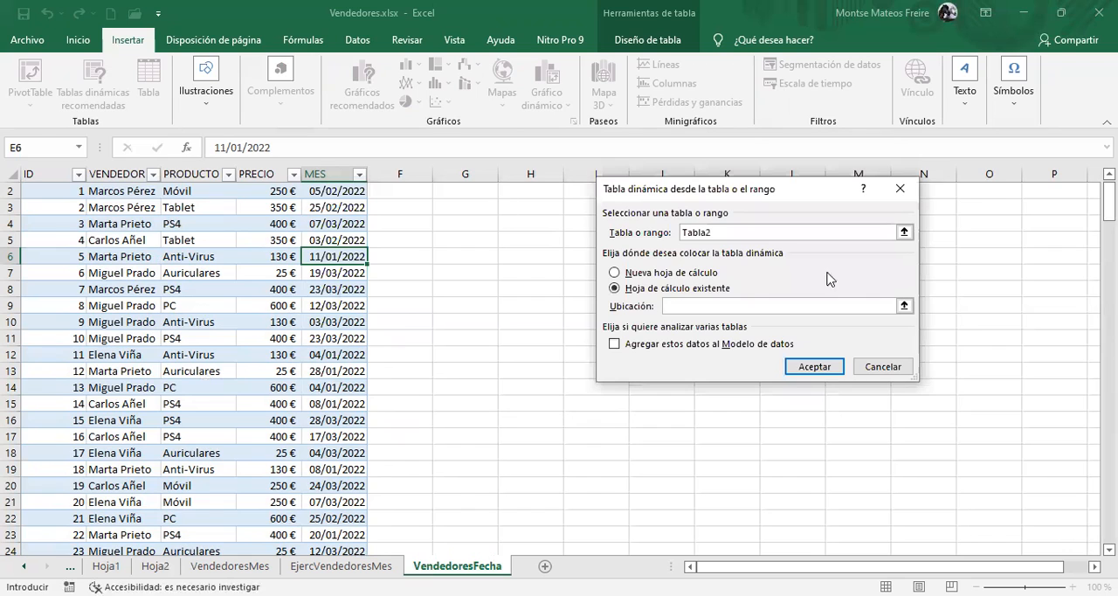
{"action": "left_click", "coordinate": [816, 364]}
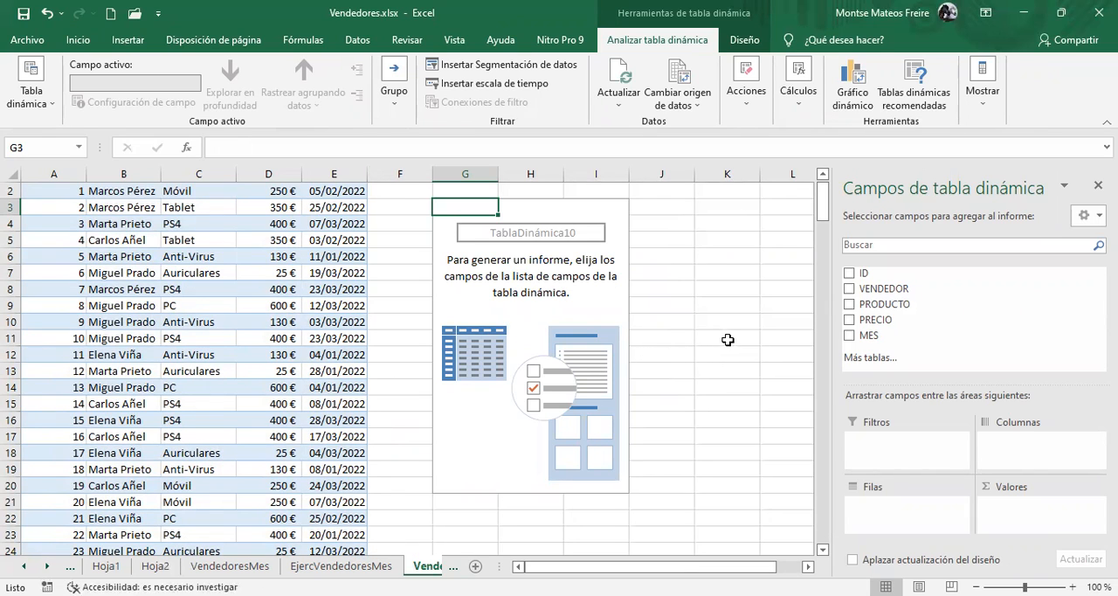
Set up the pivot table with VENDEDOR and MES as rows, without Meses, and the sum of PRECIO as values
{"action": "left_click_drag", "start_coordinate": [872, 289], "coordinate": [893, 496]}
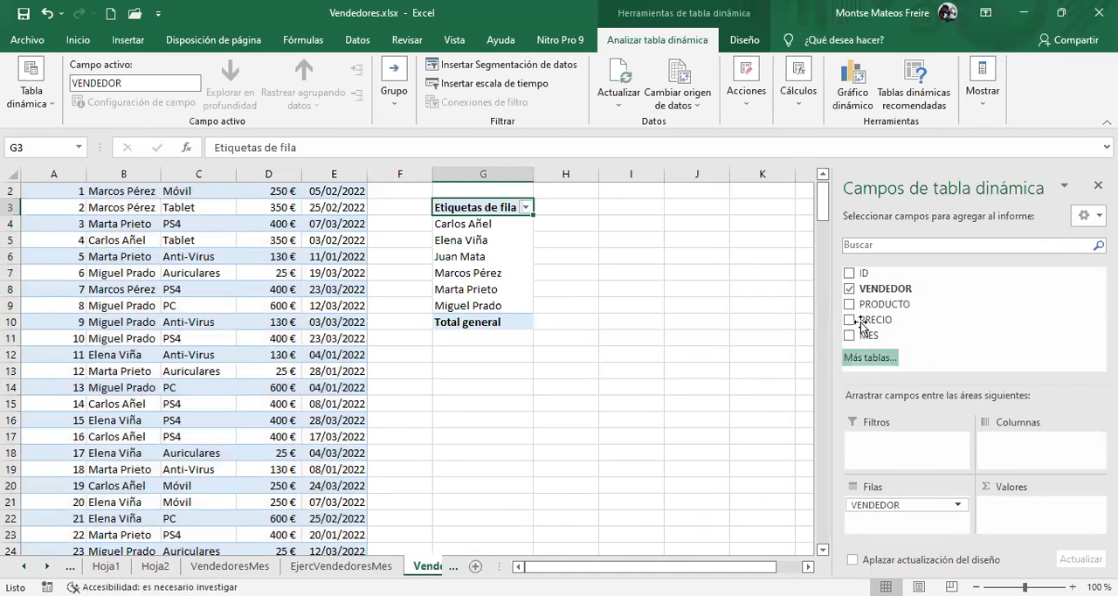
{"action": "left_click_drag", "start_coordinate": [868, 336], "coordinate": [886, 522]}
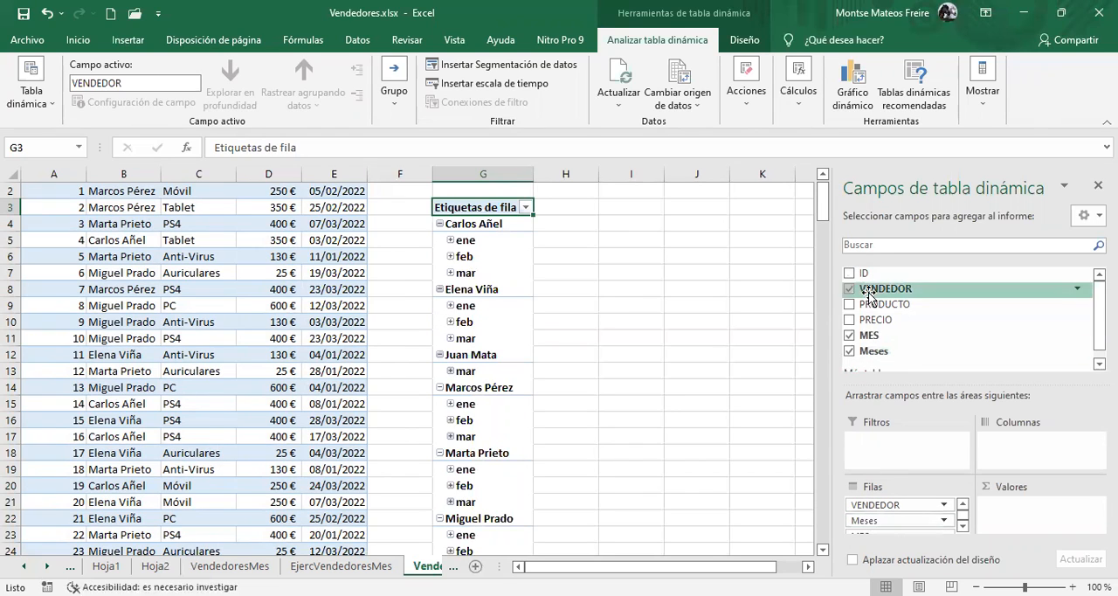
{"action": "left_click_drag", "start_coordinate": [873, 320], "coordinate": [1049, 522]}
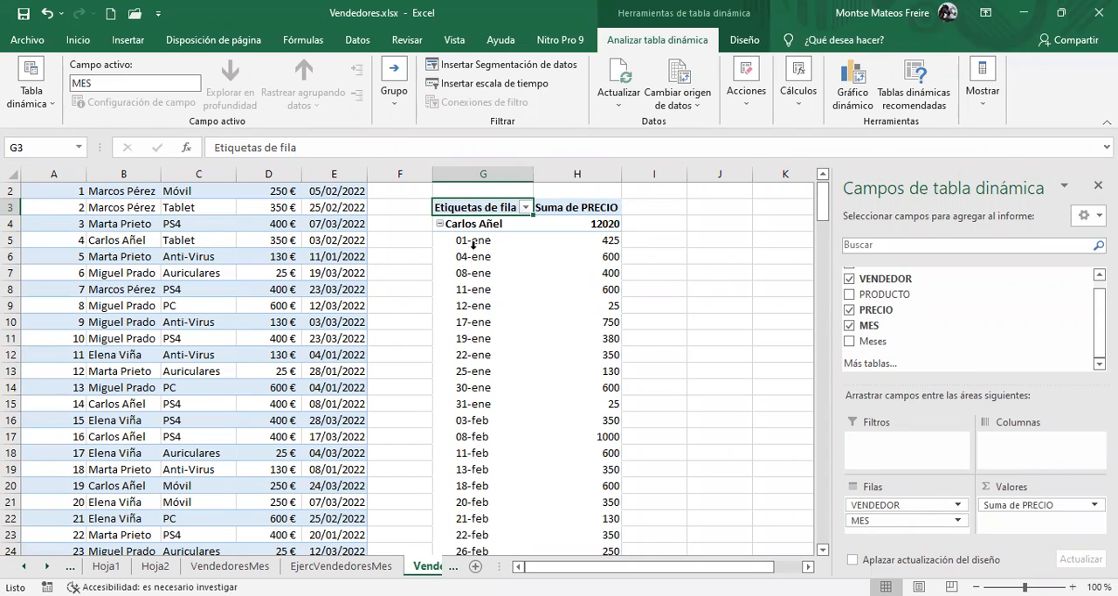
Examine the individual sale dates and amounts listed under each seller in the pivot table
{"action": "left_click", "coordinate": [473, 226]}
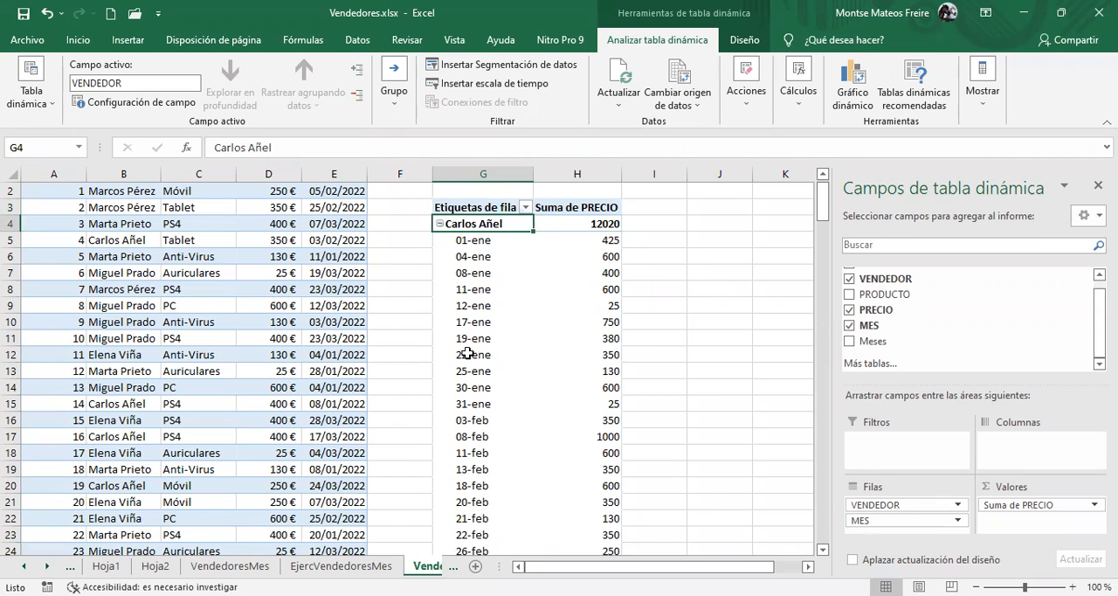
{"action": "left_click_drag", "start_coordinate": [483, 246], "coordinate": [509, 546]}
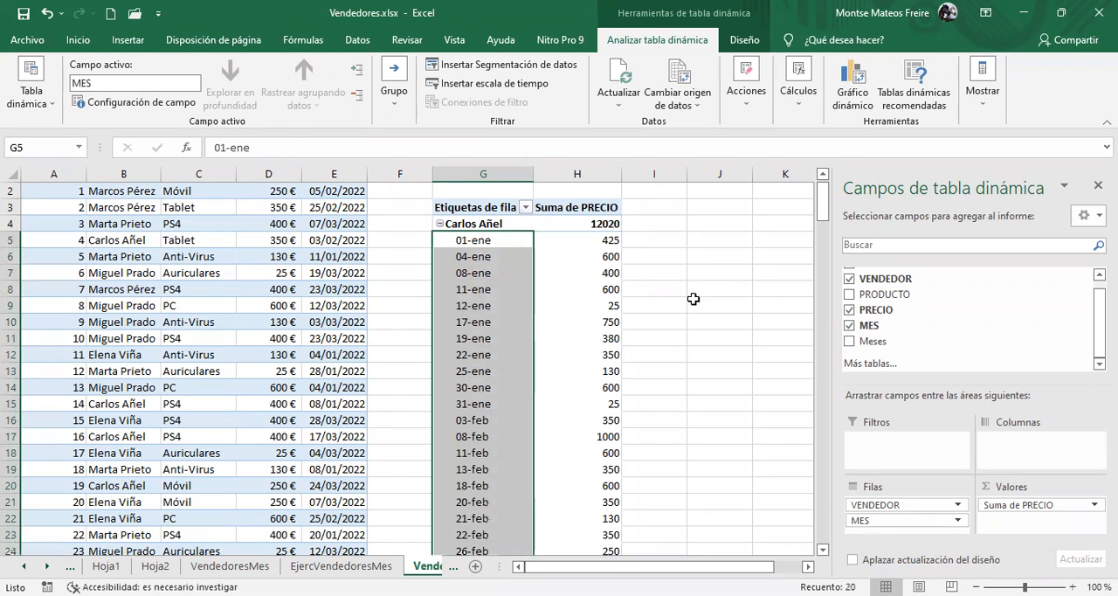
{"action": "left_click", "coordinate": [455, 237]}
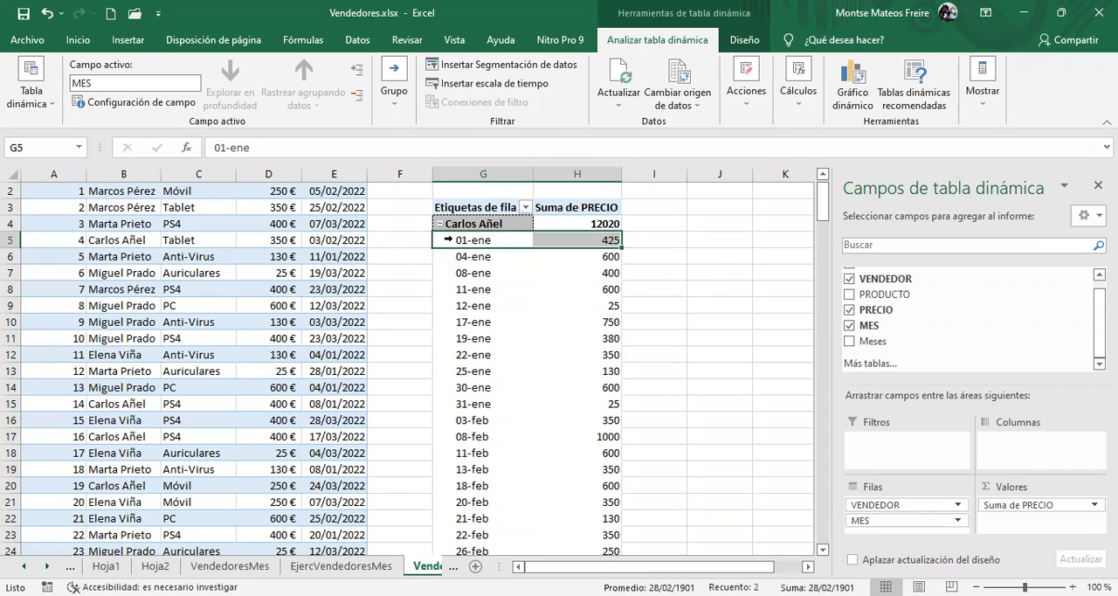
{"action": "left_click_drag", "start_coordinate": [522, 246], "coordinate": [556, 386]}
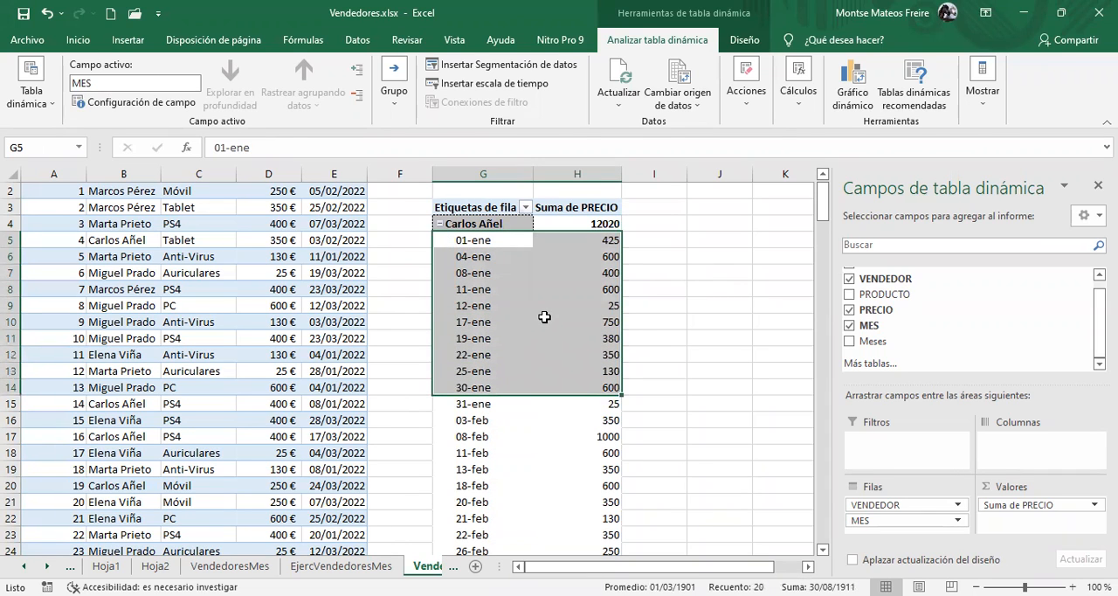
{"action": "mouse_move", "coordinate": [544, 317]}
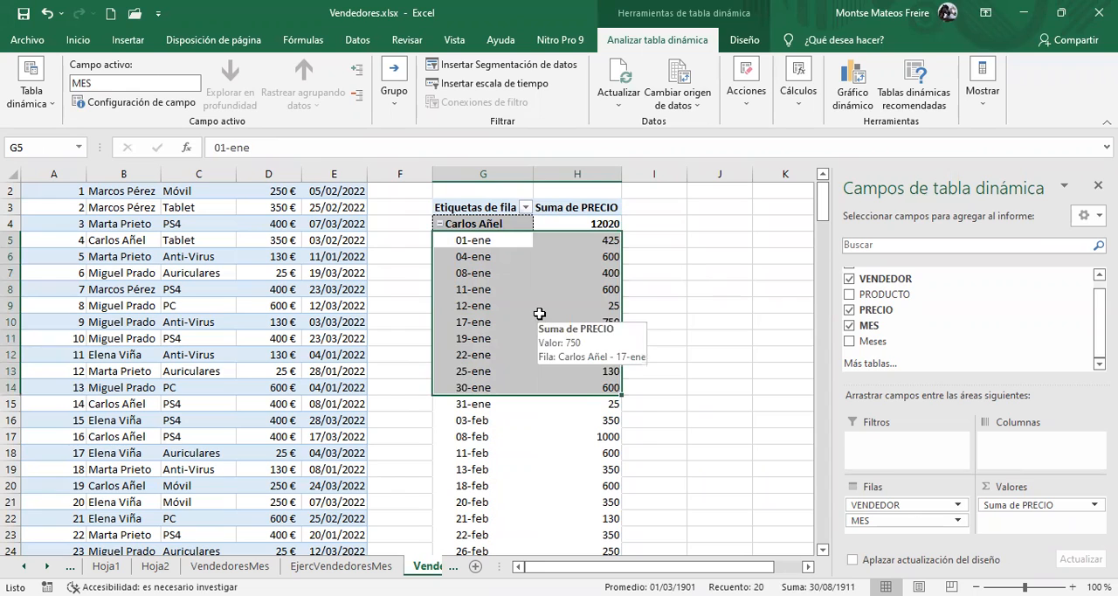
{"action": "left_click", "coordinate": [463, 403]}
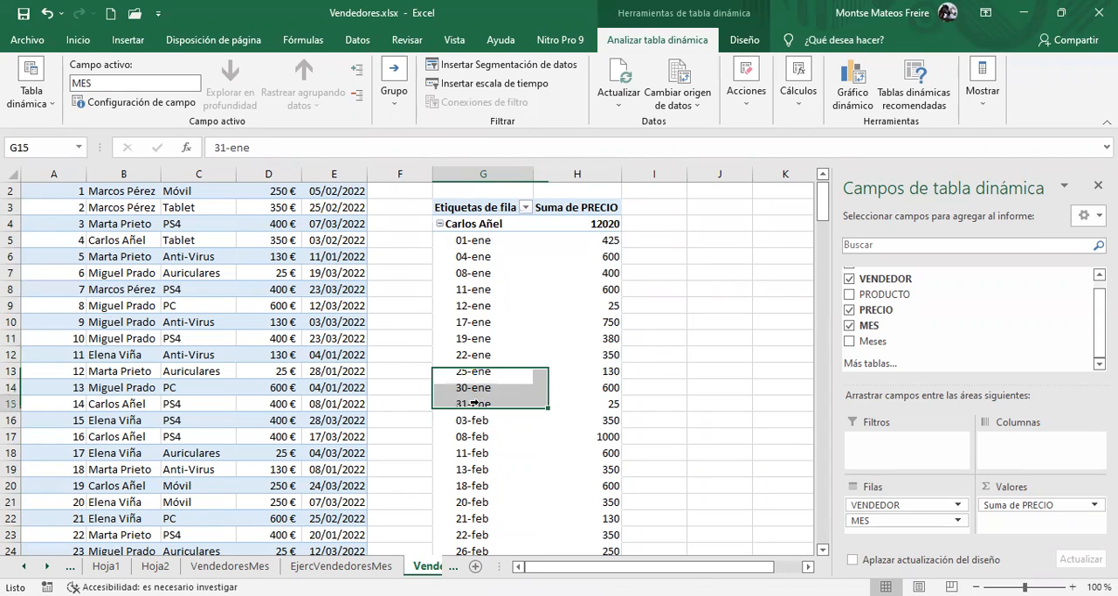
{"action": "left_click_drag", "start_coordinate": [473, 402], "coordinate": [544, 202]}
{"action": "left_click_drag", "start_coordinate": [546, 254], "coordinate": [551, 253]}
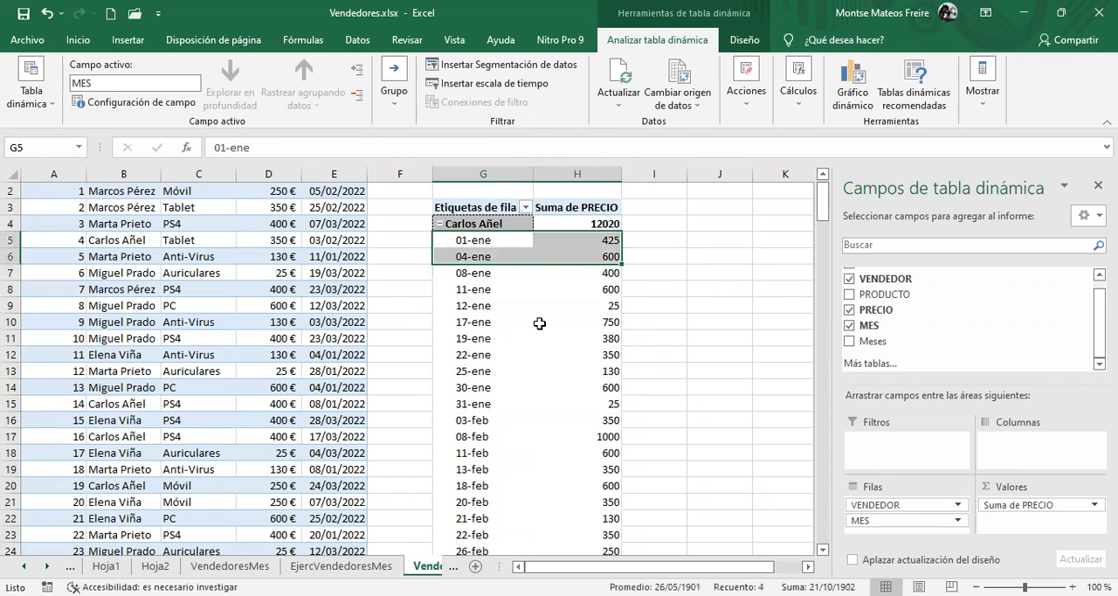
{"action": "left_click", "coordinate": [526, 351]}
{"action": "scroll", "coordinate": [525, 357], "scroll_direction": "down", "scroll_amount": 3}
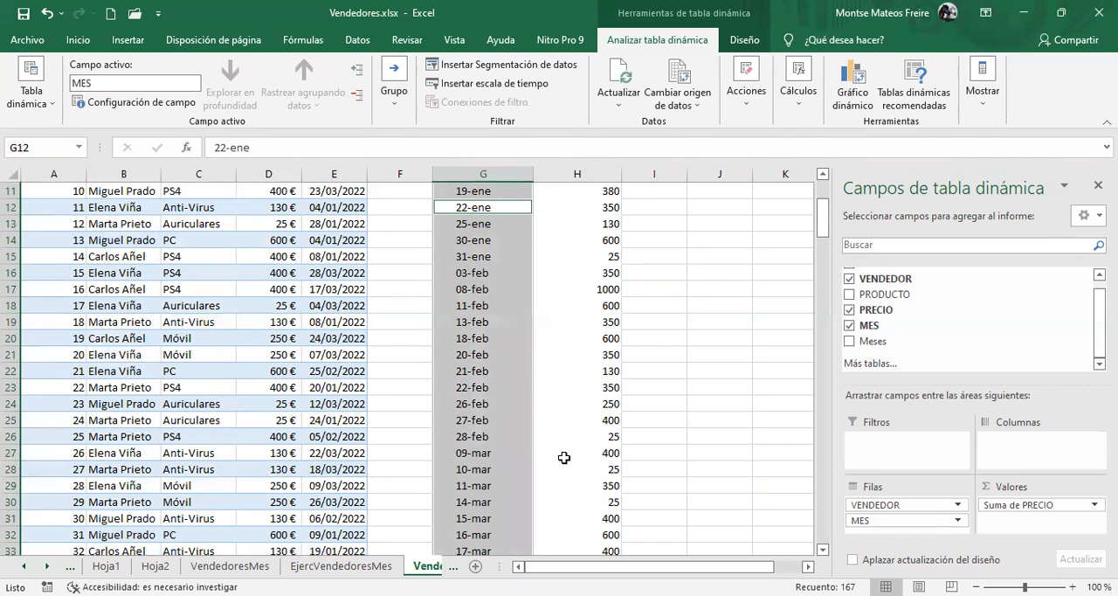
{"action": "scroll", "coordinate": [564, 450], "scroll_direction": "down", "scroll_amount": 6}
{"action": "left_click", "coordinate": [514, 276]}
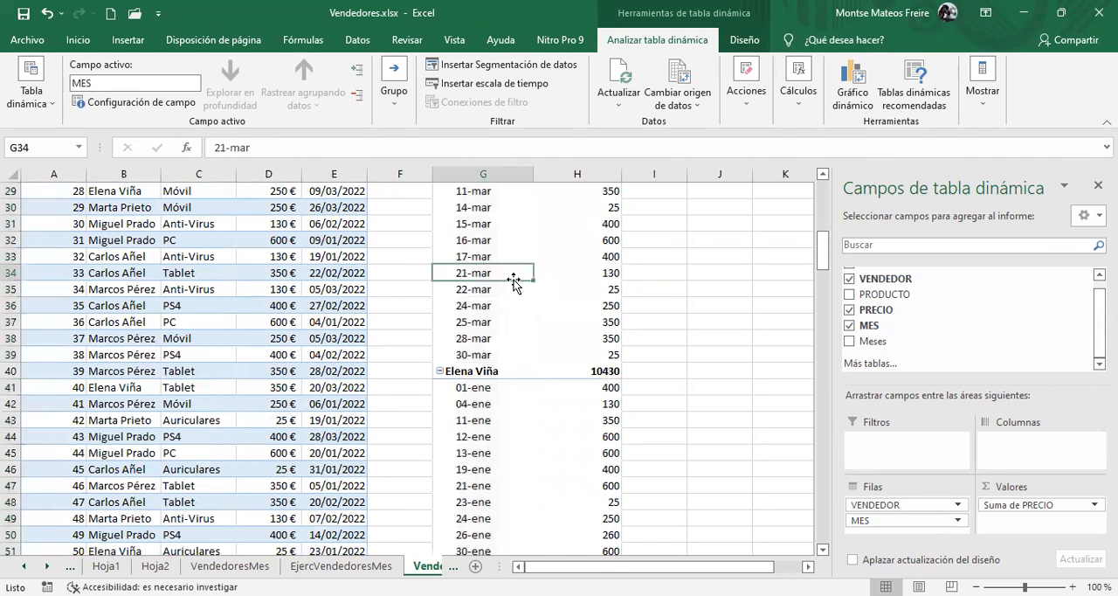
{"action": "scroll", "coordinate": [515, 278], "scroll_direction": "up", "scroll_amount": 9}
{"action": "scroll", "coordinate": [516, 279], "scroll_direction": "up", "scroll_amount": 1}
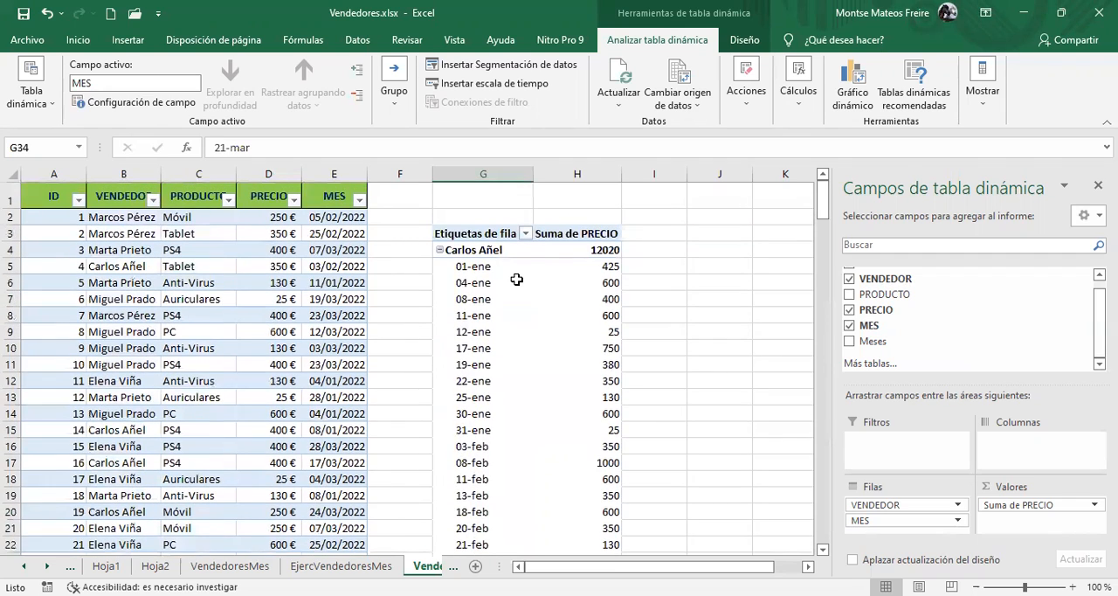
{"action": "left_click", "coordinate": [516, 280]}
{"action": "left_click", "coordinate": [520, 290]}
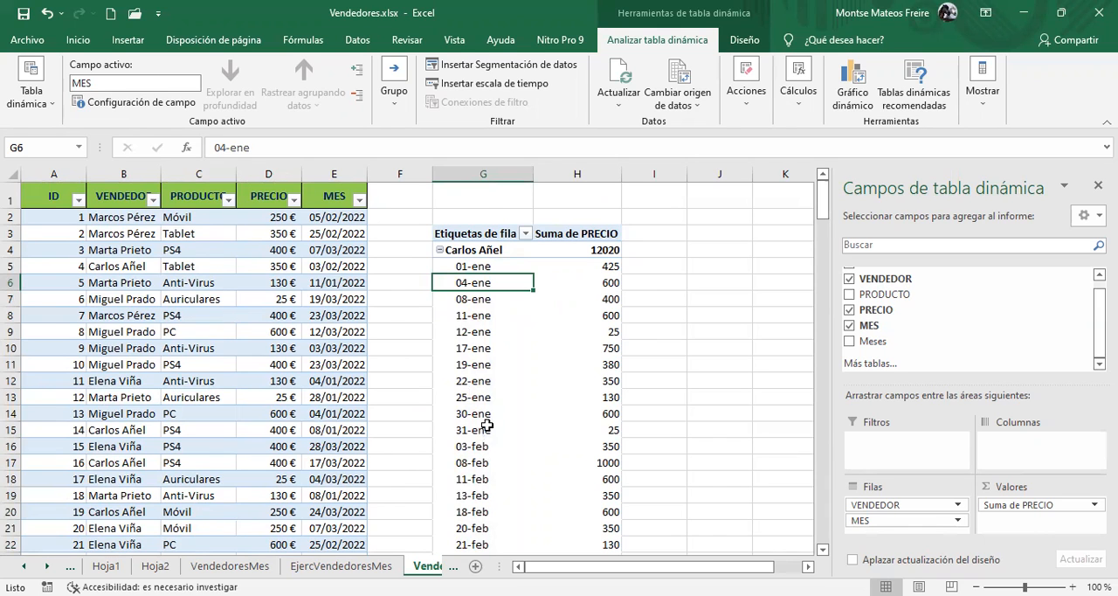
{"action": "scroll", "coordinate": [486, 424], "scroll_direction": "down", "scroll_amount": 2}
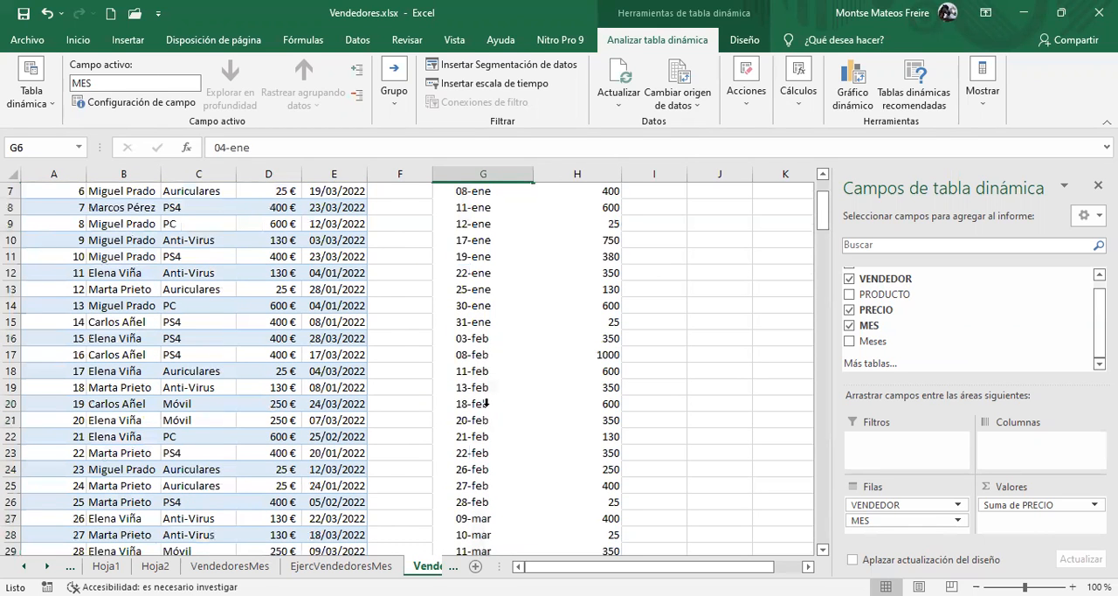
{"action": "scroll", "coordinate": [487, 422], "scroll_direction": "up", "scroll_amount": 2}
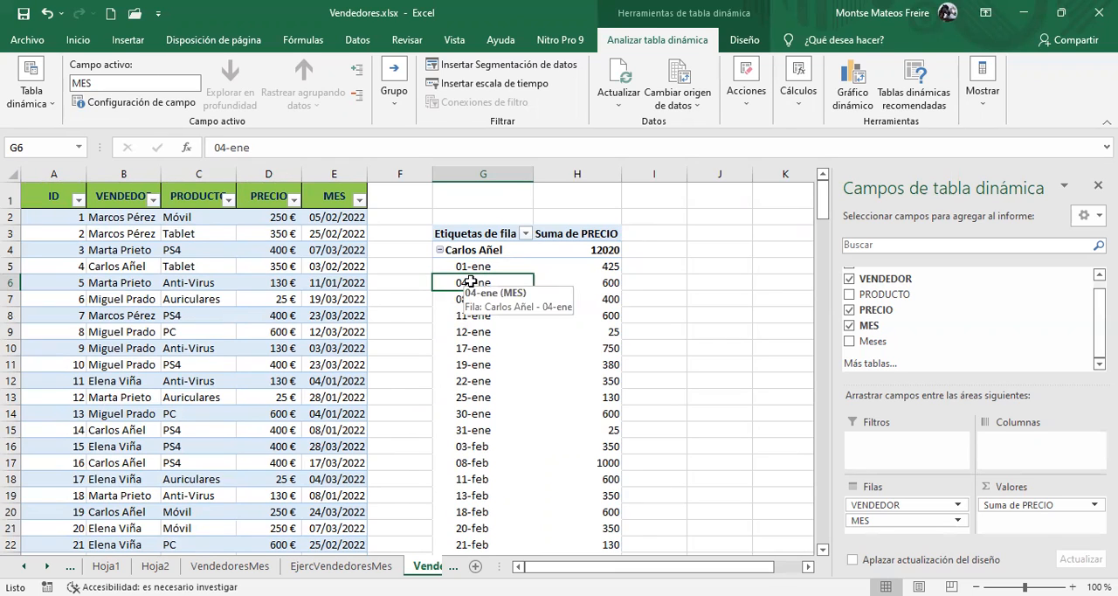
Group the pivot table's MES field by Meses only, without Días, and review the monthly sales per seller
{"action": "right_click", "coordinate": [471, 281]}
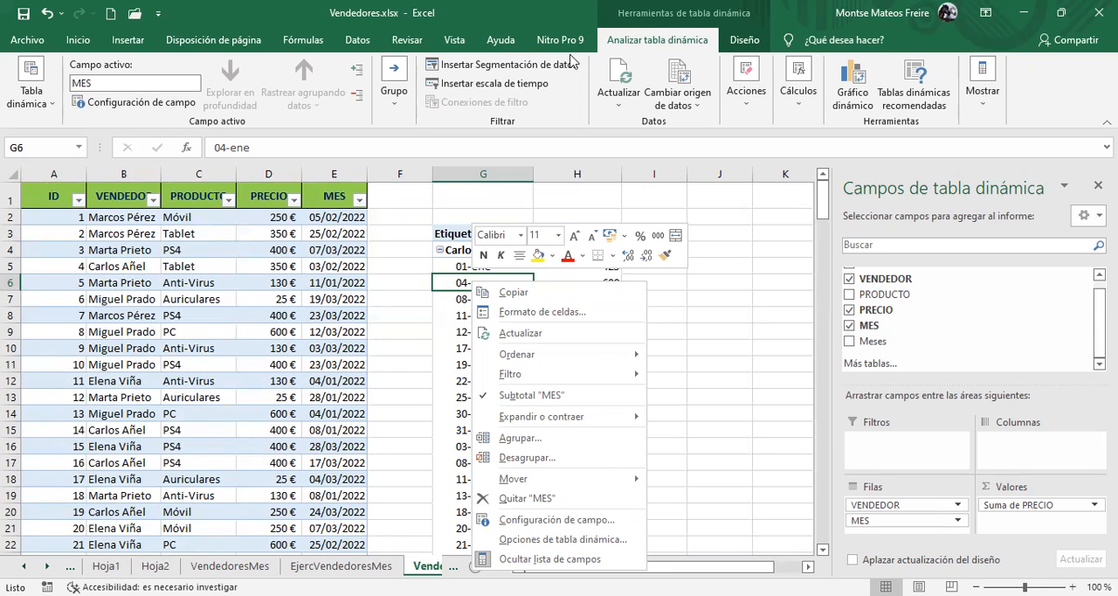
{"action": "left_click", "coordinate": [393, 83]}
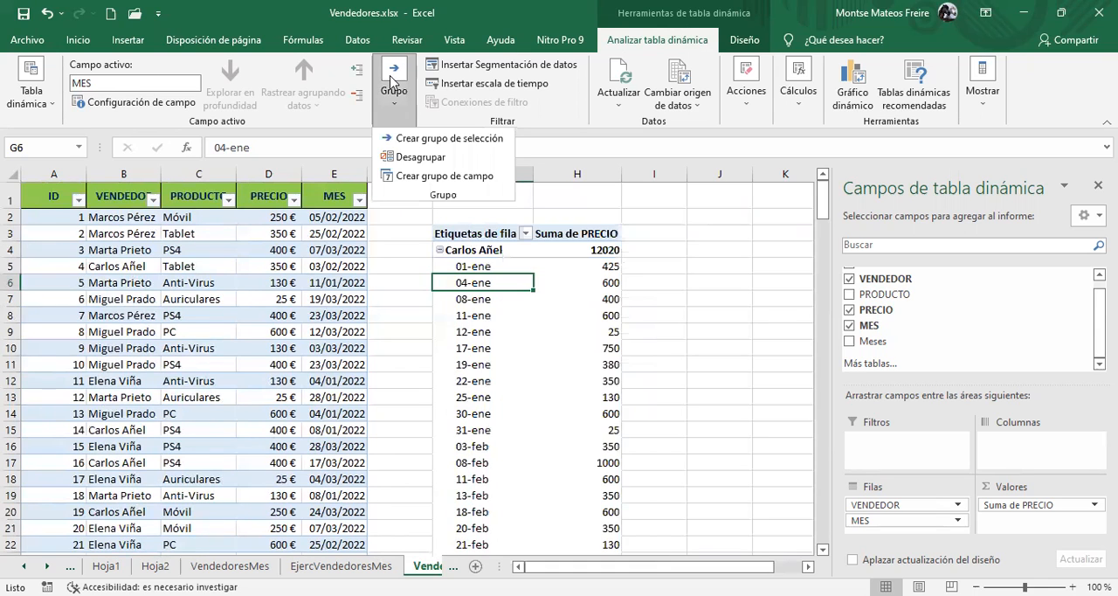
{"action": "left_click", "coordinate": [424, 177]}
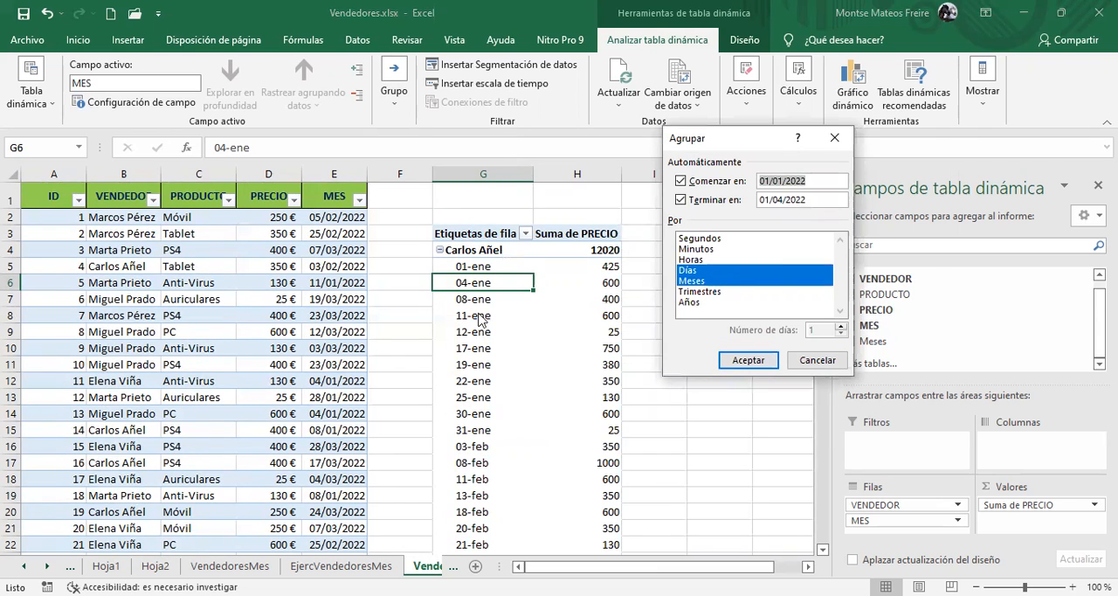
{"action": "left_click", "coordinate": [699, 273]}
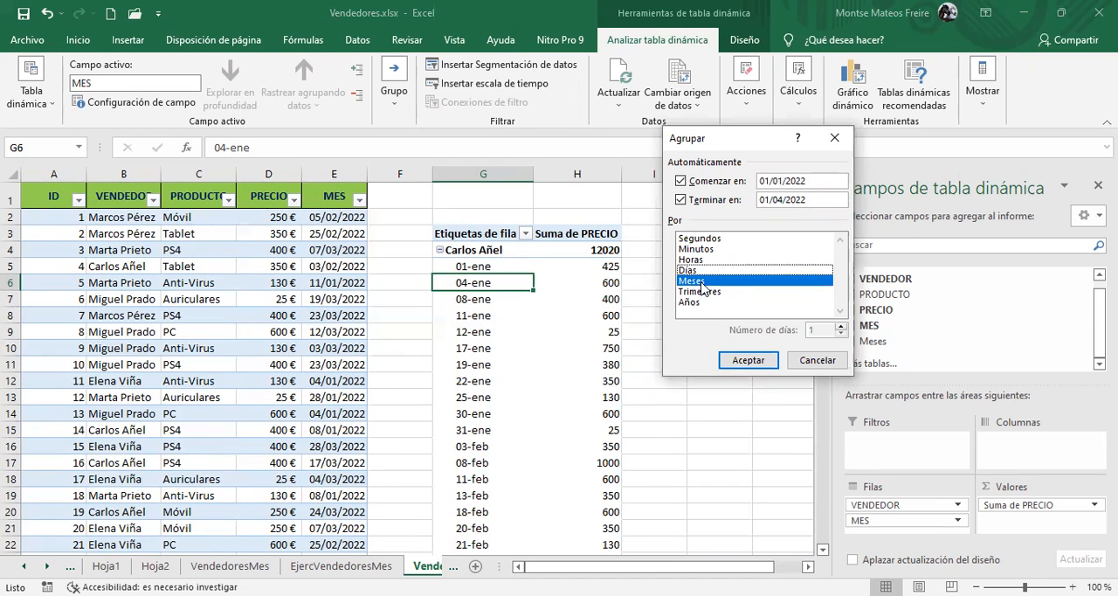
{"action": "left_click", "coordinate": [704, 281]}
{"action": "left_click", "coordinate": [705, 281]}
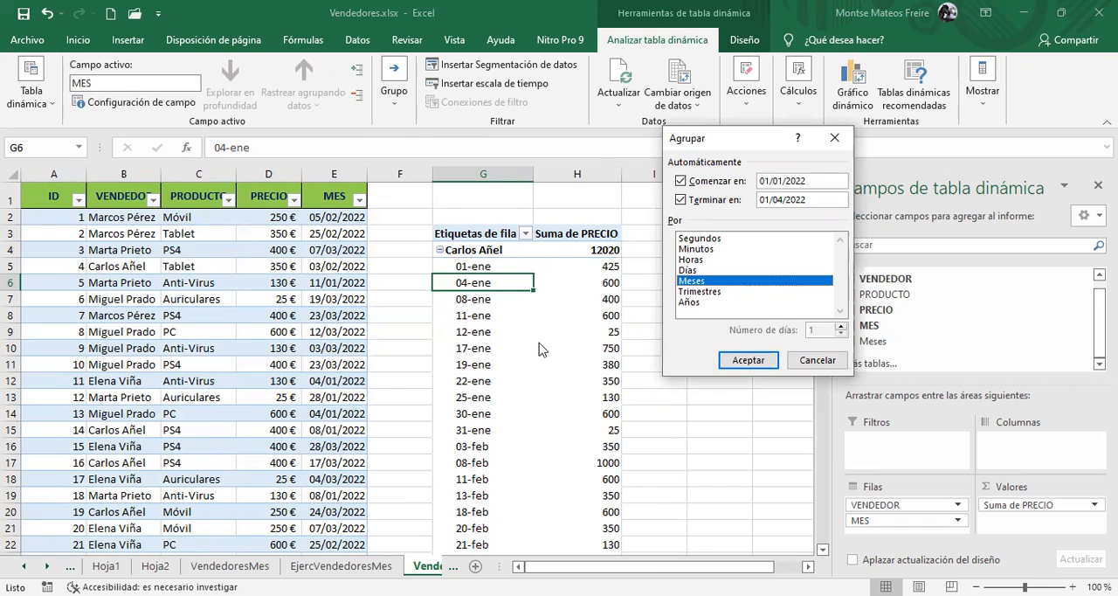
{"action": "left_click", "coordinate": [748, 367]}
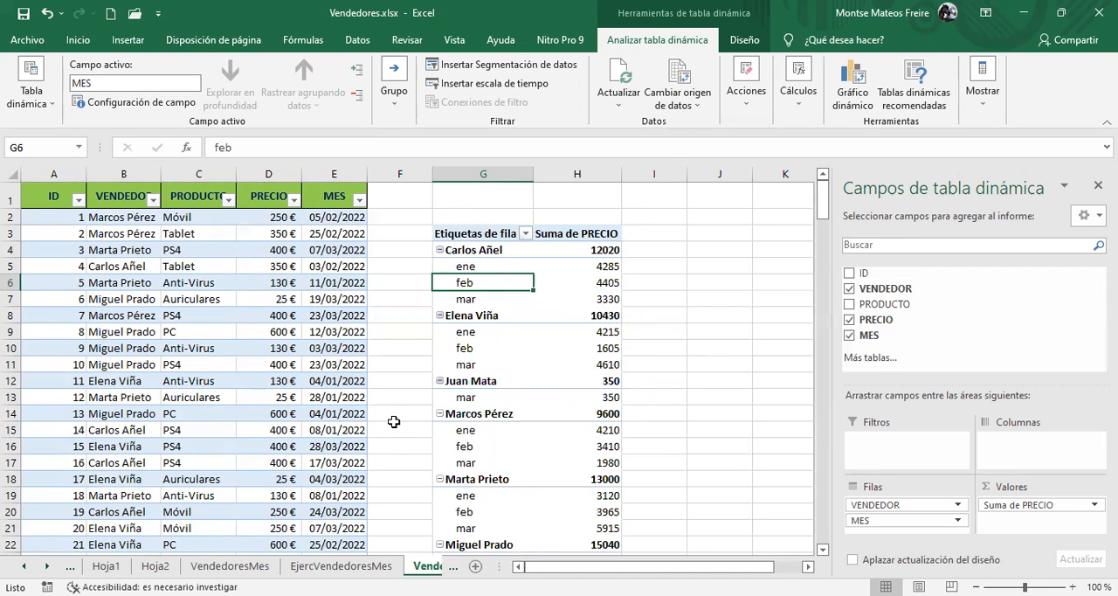
{"action": "left_click", "coordinate": [486, 265]}
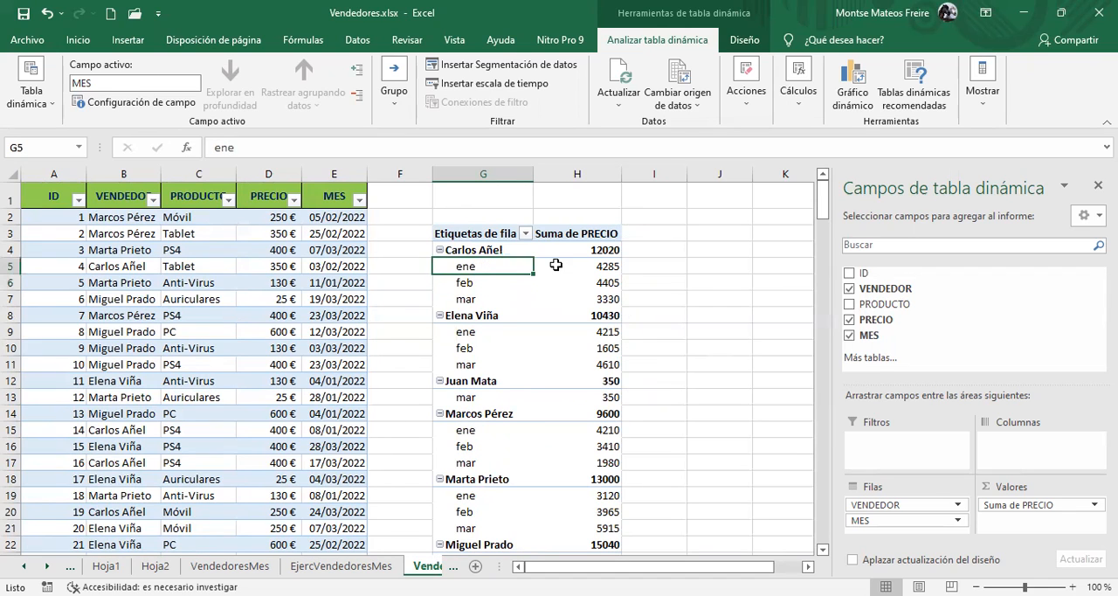
{"action": "left_click_drag", "start_coordinate": [518, 266], "coordinate": [584, 282]}
{"action": "left_click_drag", "start_coordinate": [475, 298], "coordinate": [579, 300]}
{"action": "left_click_drag", "start_coordinate": [479, 348], "coordinate": [568, 348]}
{"action": "left_click_drag", "start_coordinate": [468, 365], "coordinate": [575, 360]}
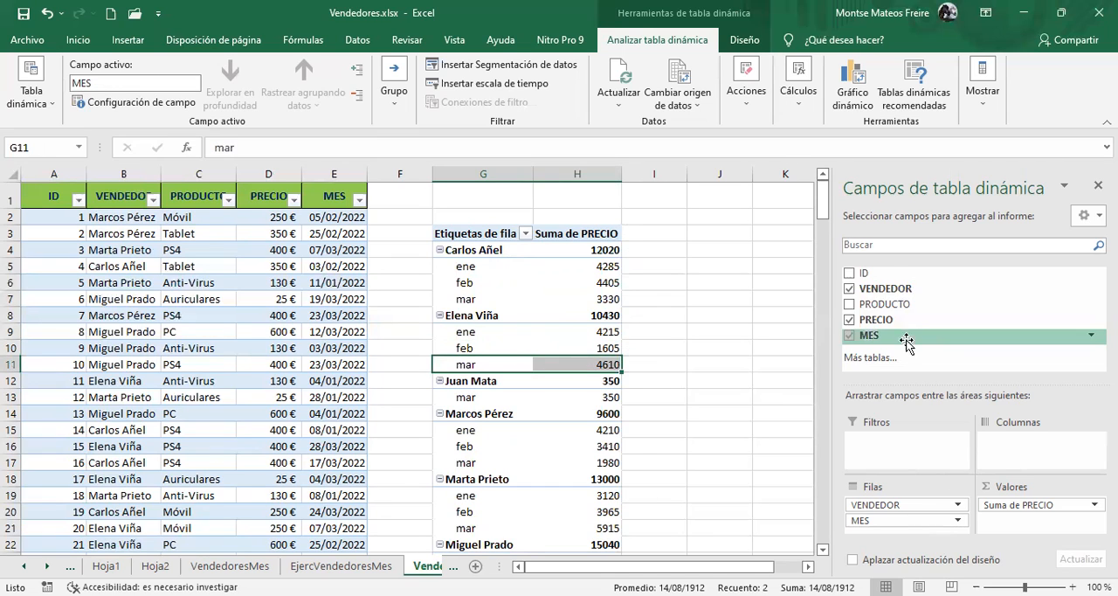
Ungroup the MES field in the pivot table and look over the listed dates
{"action": "left_click", "coordinate": [469, 268]}
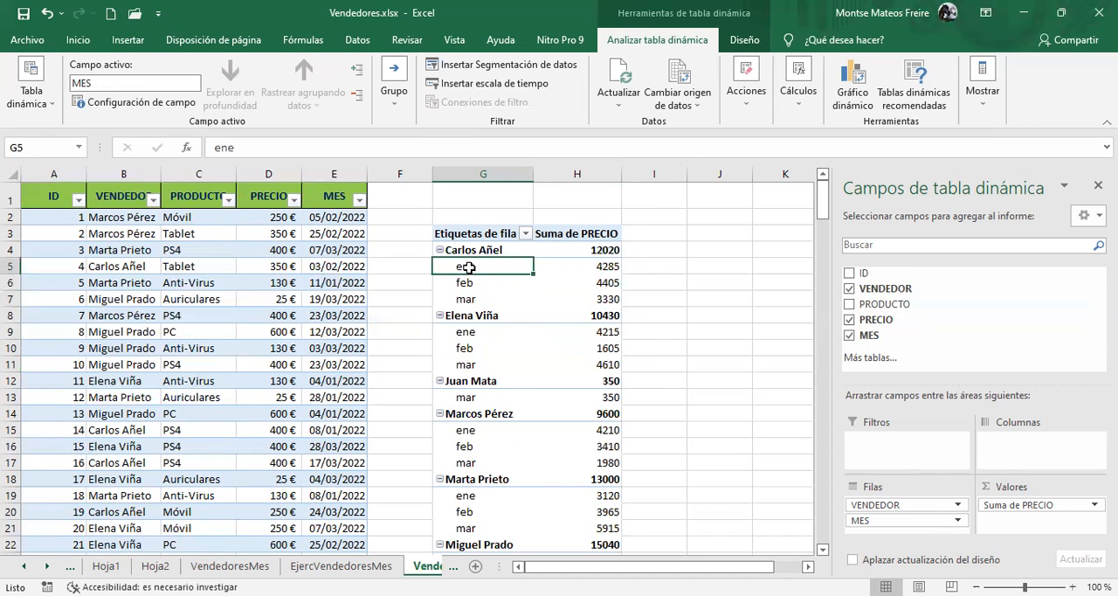
{"action": "right_click", "coordinate": [470, 270]}
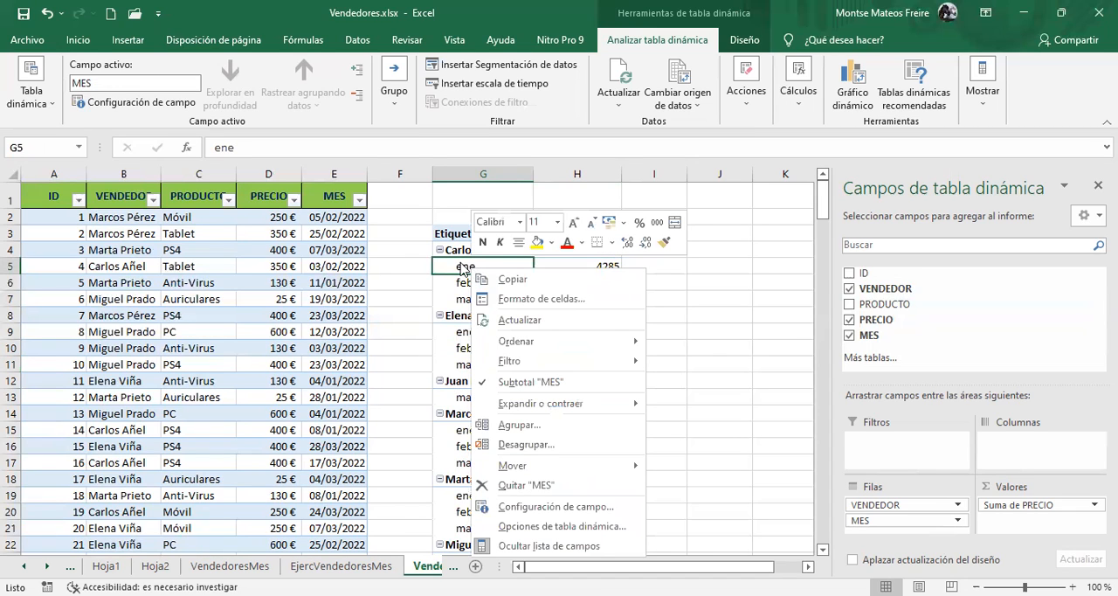
{"action": "left_click", "coordinate": [540, 444]}
{"action": "left_click_drag", "start_coordinate": [523, 478], "coordinate": [524, 497]}
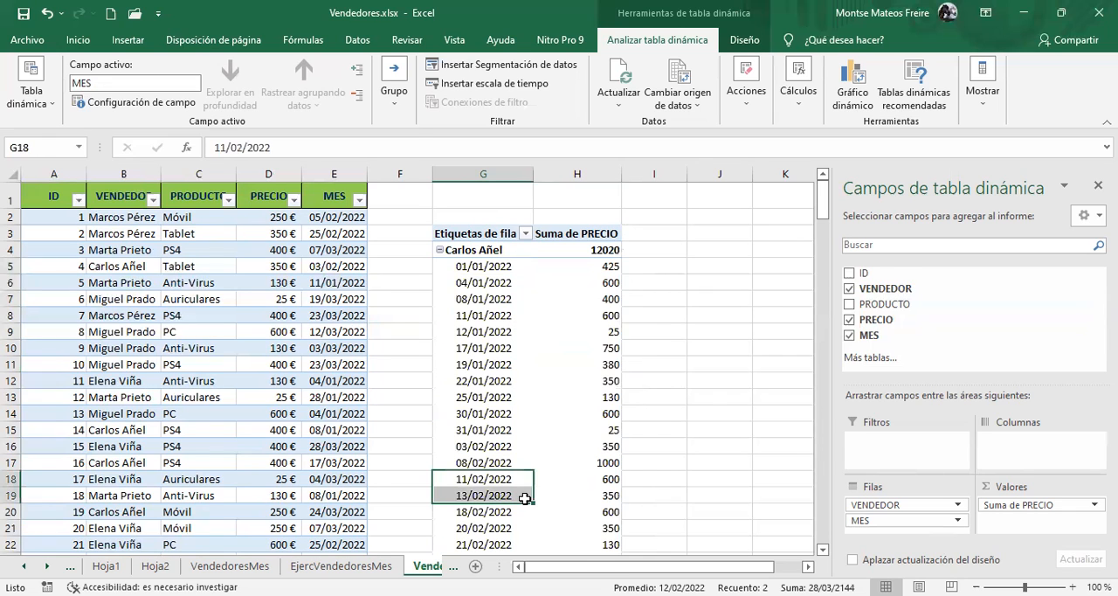
{"action": "left_click", "coordinate": [473, 273]}
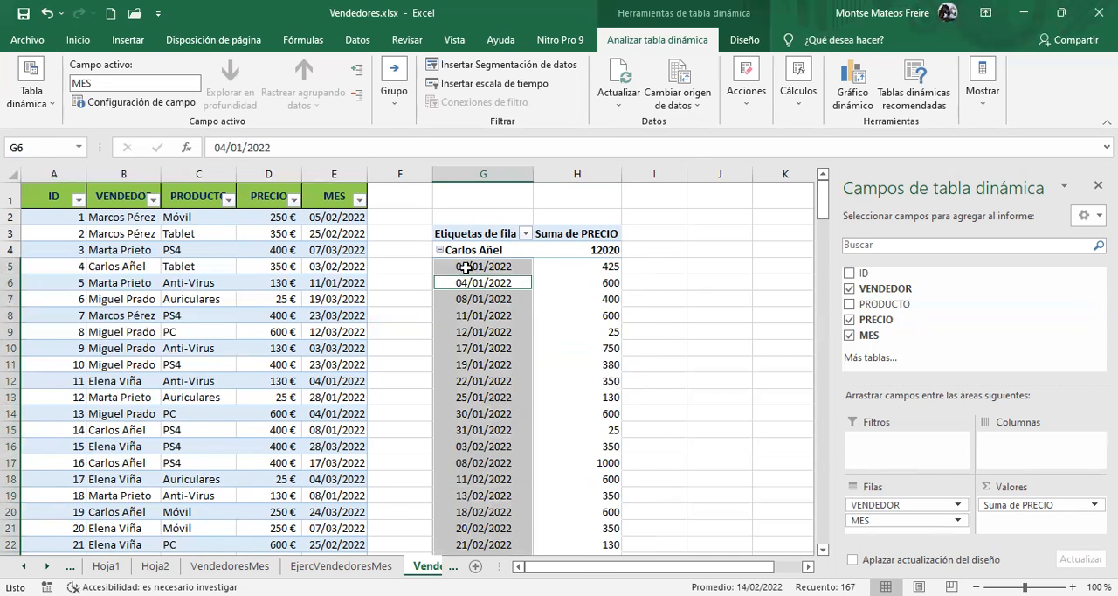
Group the dates under the sellers in the pivot table by Meses
{"action": "left_click", "coordinate": [467, 268]}
{"action": "left_click", "coordinate": [403, 101]}
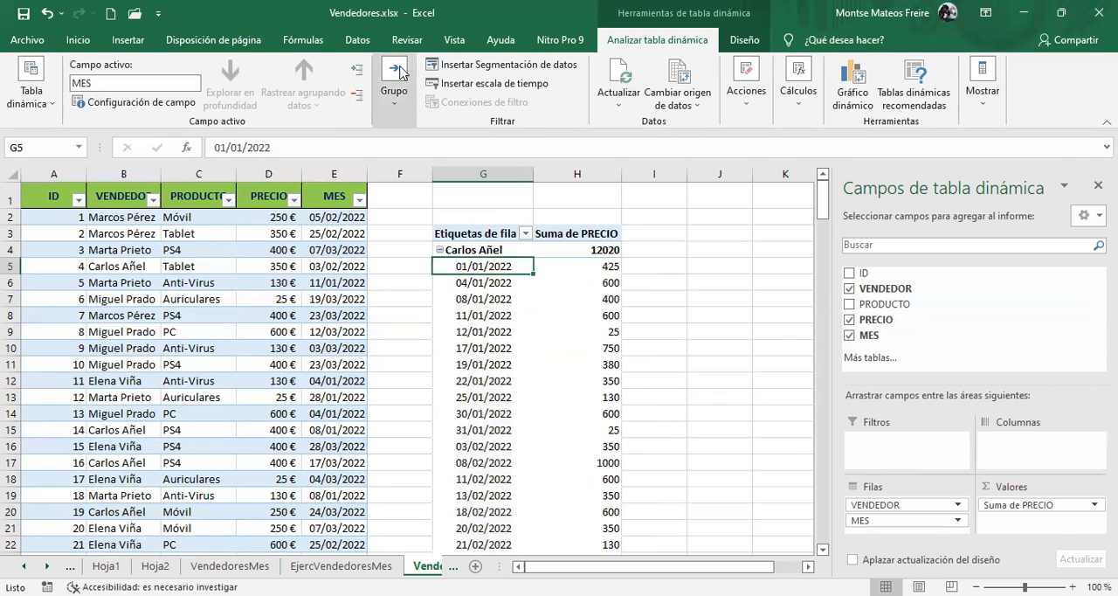
{"action": "left_click", "coordinate": [443, 177]}
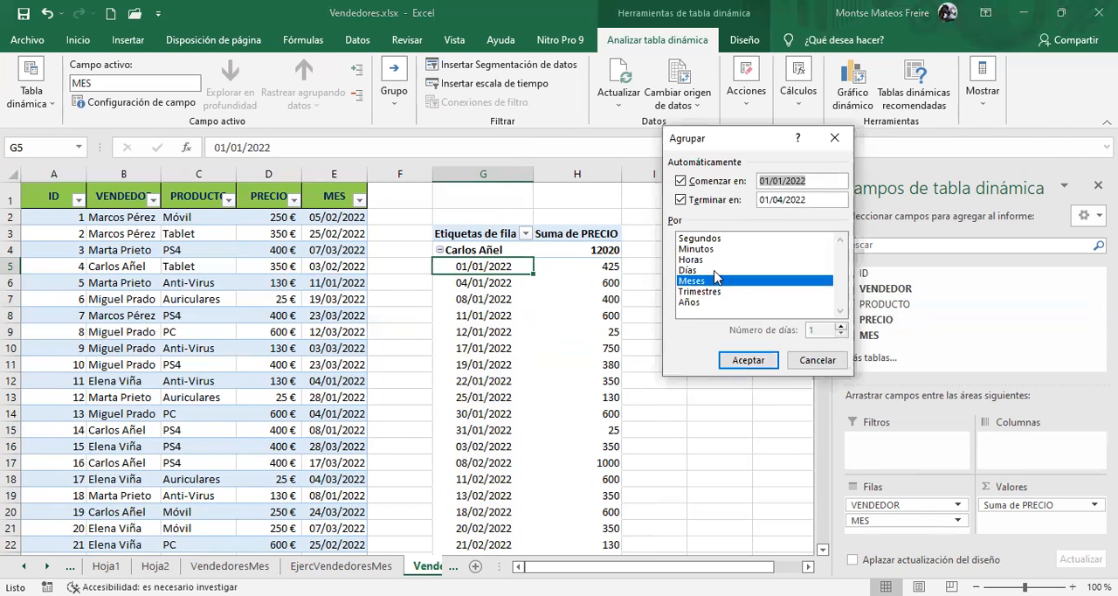
{"action": "left_click", "coordinate": [745, 360]}
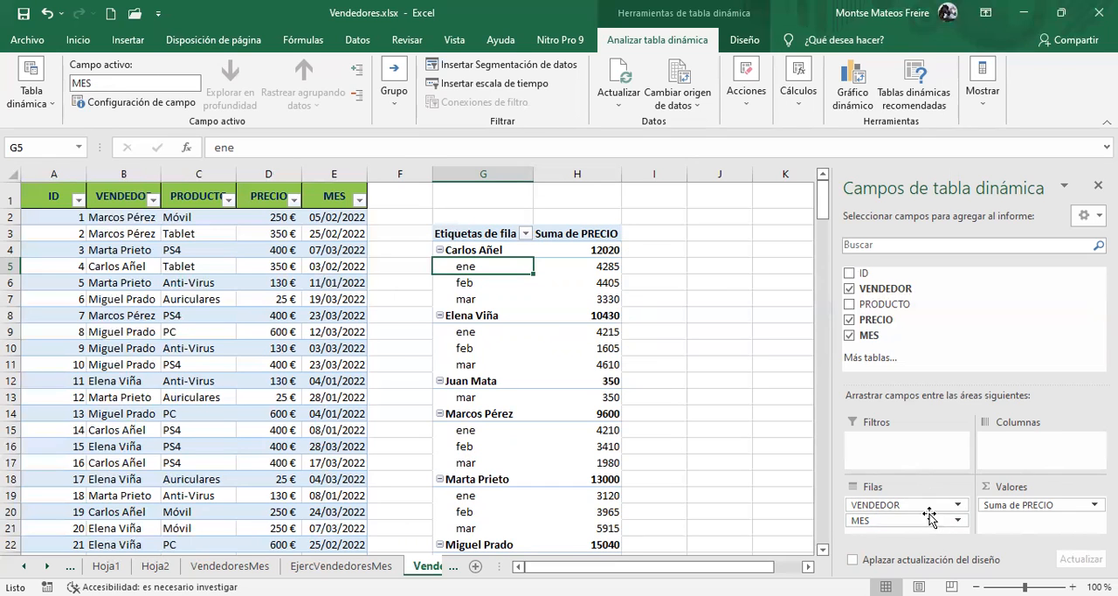
Place MES above VENDEDOR in the pivot table's rows and review the sellers' sales within each month
{"action": "left_click_drag", "start_coordinate": [909, 522], "coordinate": [909, 502]}
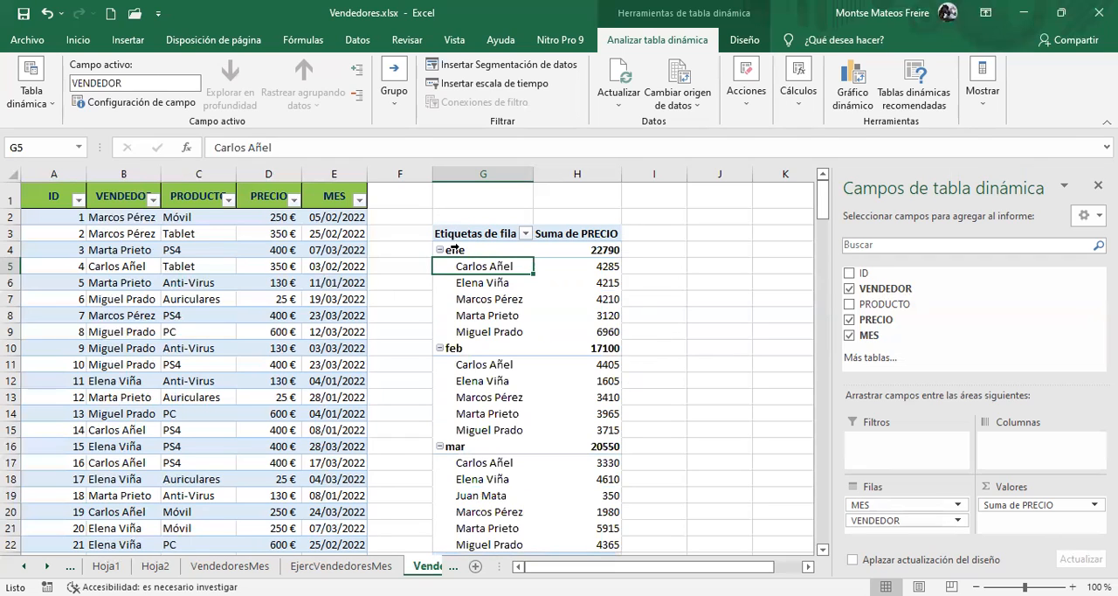
{"action": "mouse_move", "coordinate": [612, 259]}
{"action": "left_click", "coordinate": [591, 265]}
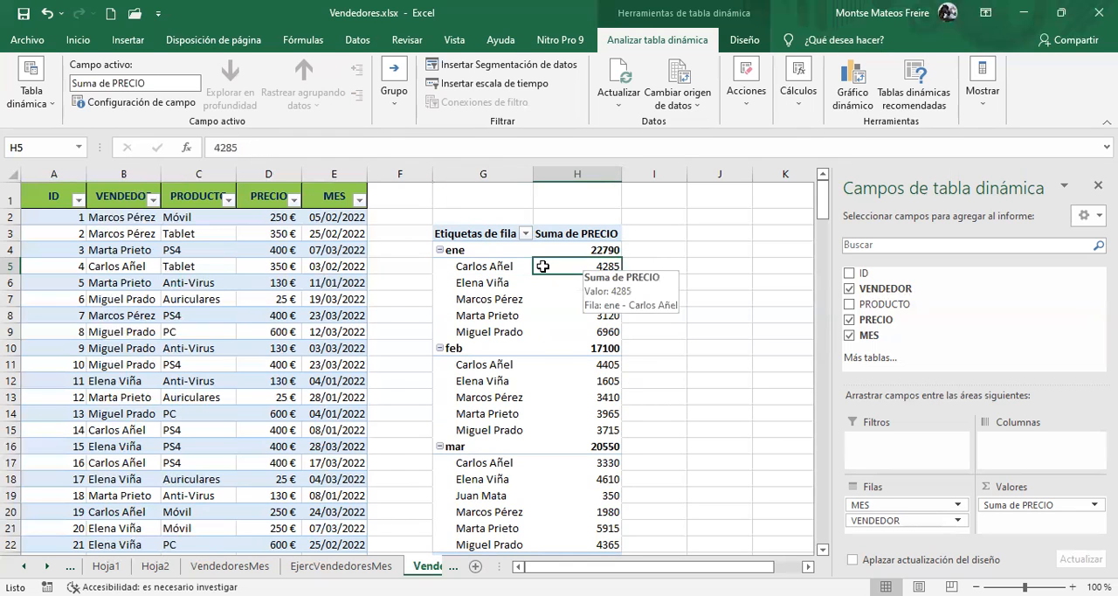
{"action": "left_click", "coordinate": [496, 268]}
{"action": "left_click_drag", "start_coordinate": [485, 283], "coordinate": [581, 294]}
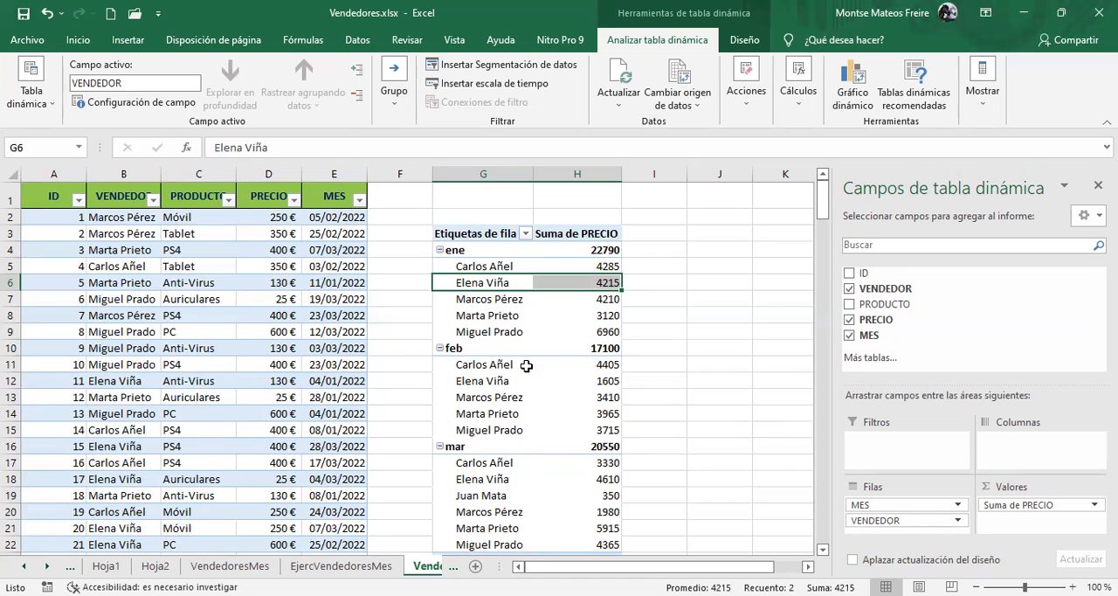
{"action": "left_click", "coordinate": [525, 317]}
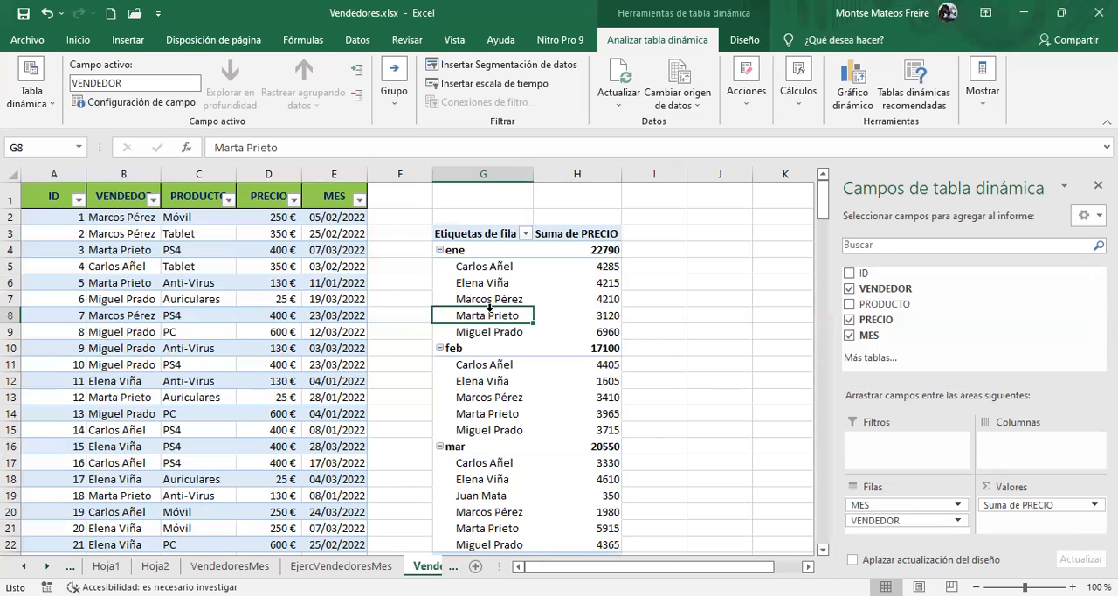
Apply the light yellow pivot table style to the monthly sales report
{"action": "left_click", "coordinate": [703, 269]}
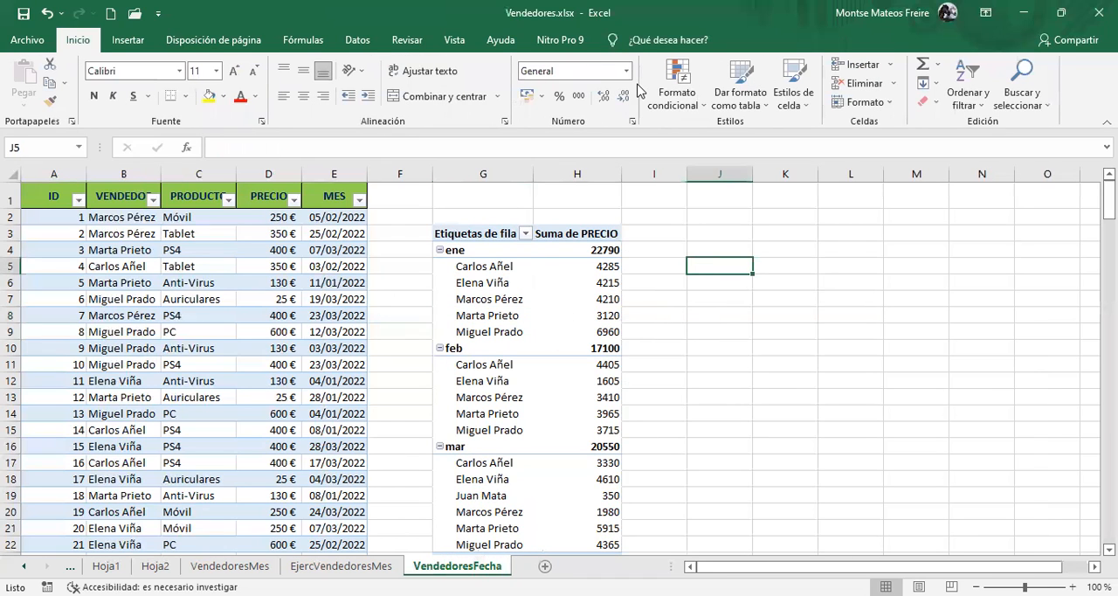
{"action": "left_click", "coordinate": [474, 283]}
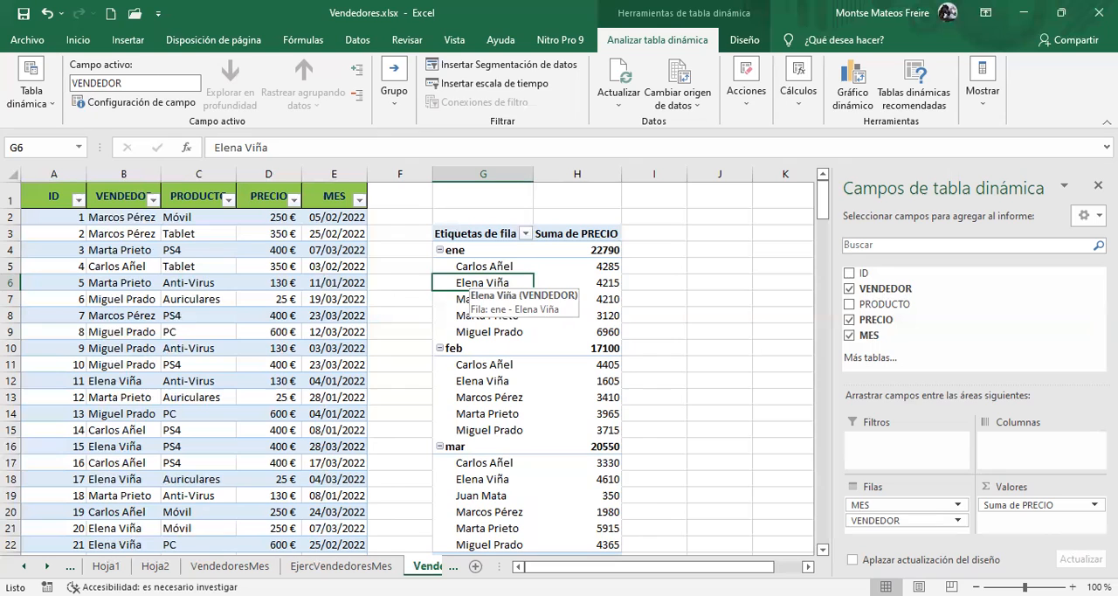
{"action": "left_click", "coordinate": [745, 40]}
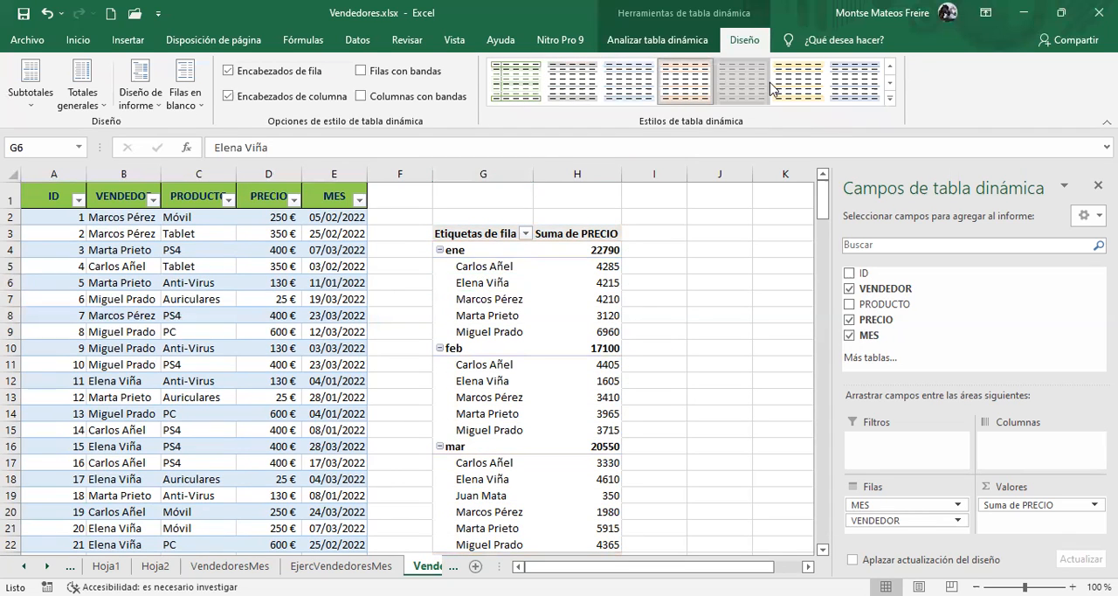
{"action": "left_click", "coordinate": [805, 87]}
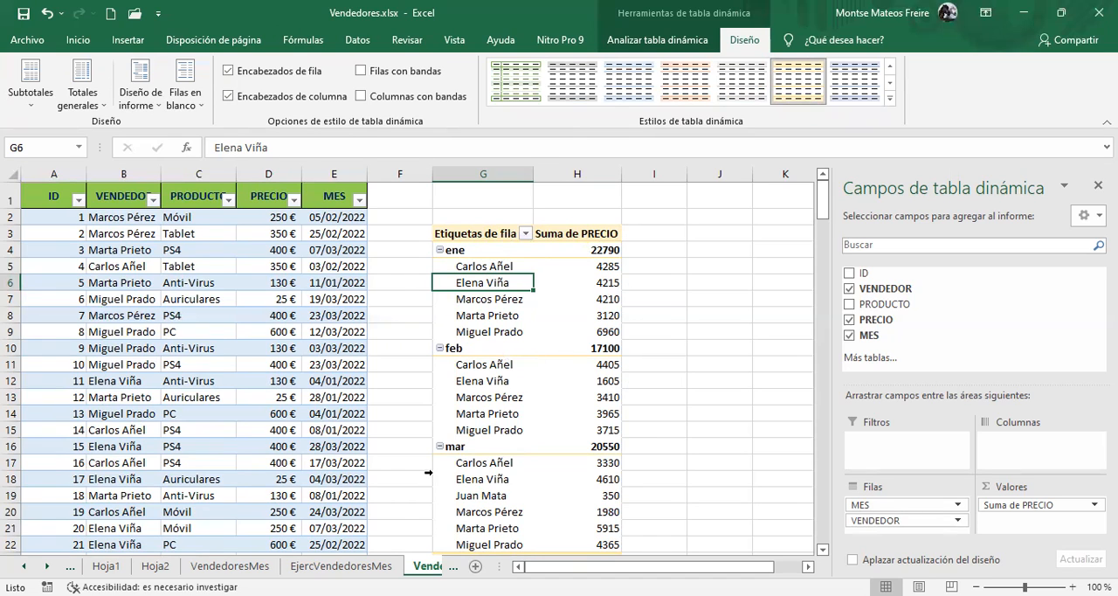
Turn the pivot table's Encabezados de fila and Encabezados de columna off and back on, one after the other
{"action": "left_click", "coordinate": [229, 71]}
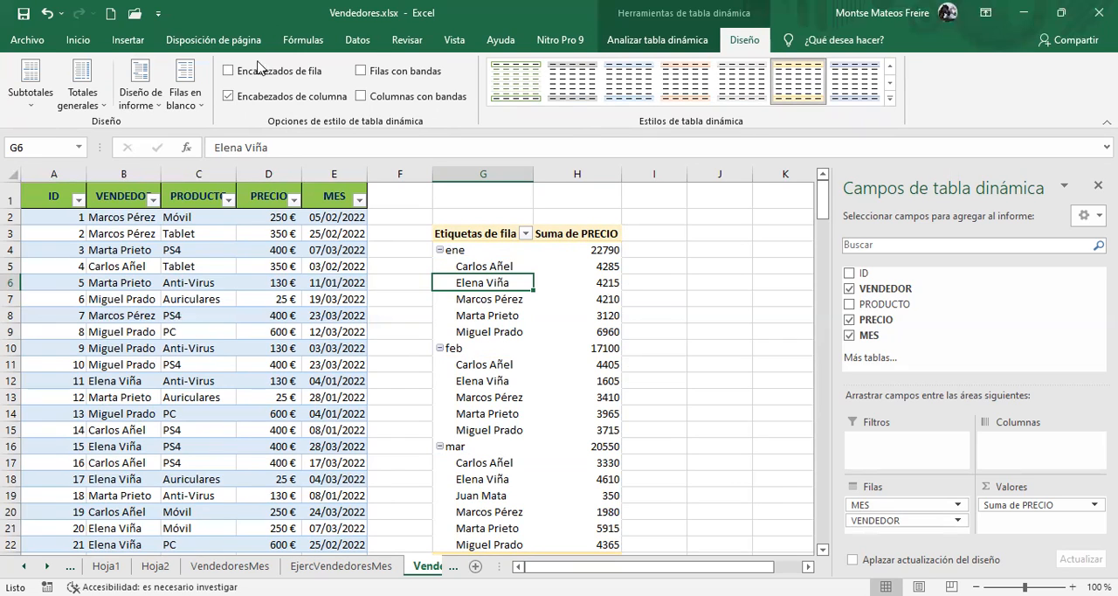
{"action": "left_click", "coordinate": [229, 72]}
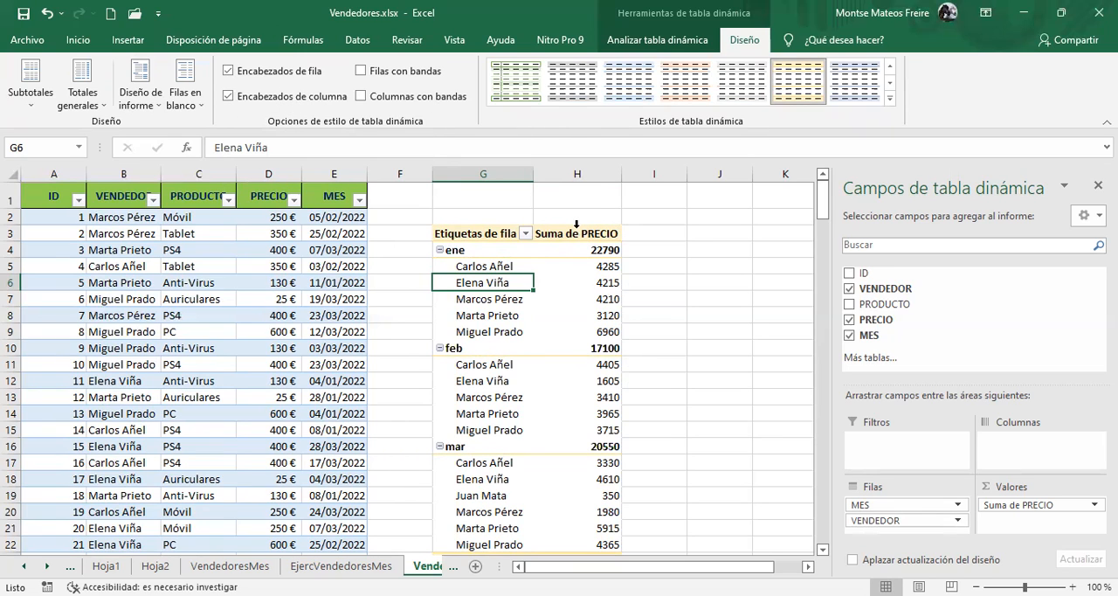
{"action": "left_click", "coordinate": [229, 97]}
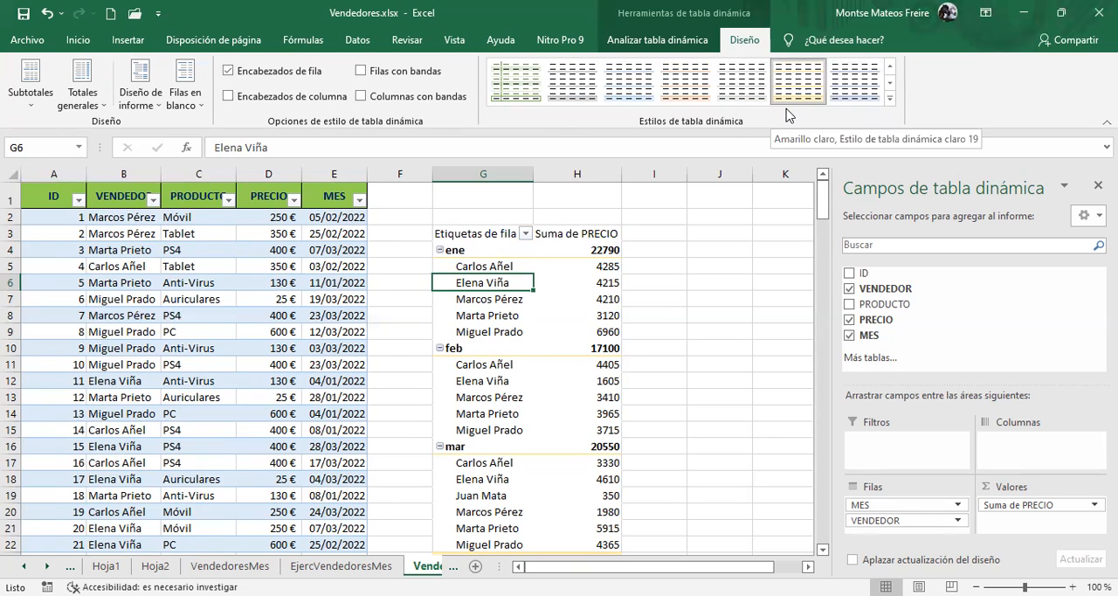
{"action": "left_click", "coordinate": [229, 96]}
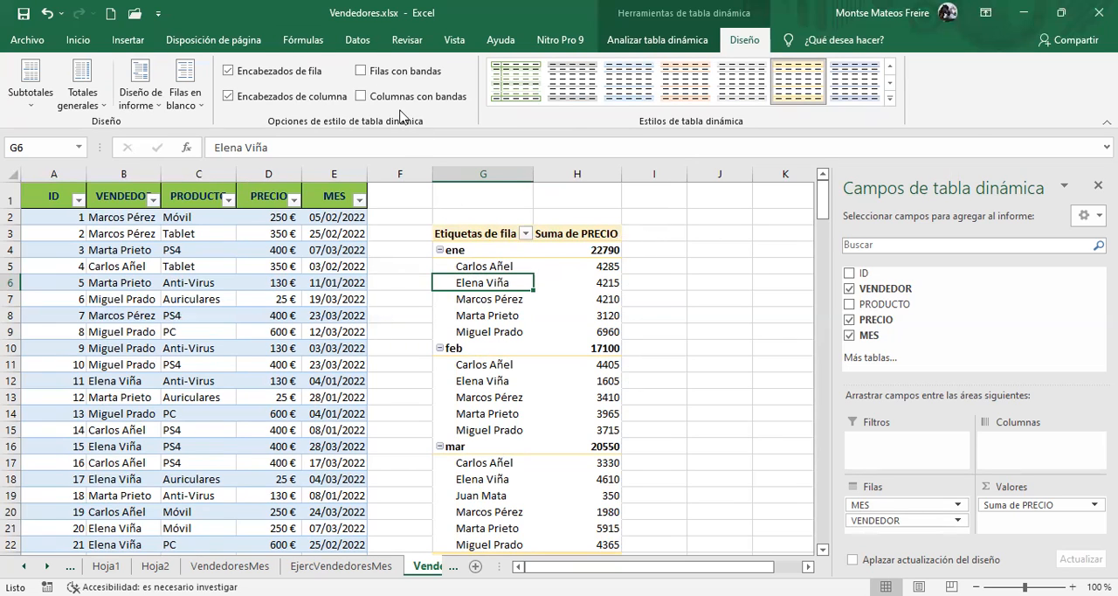
Try Filas con bandas on the pivot table, then use only Columnas con bandas instead
{"action": "left_click", "coordinate": [361, 71]}
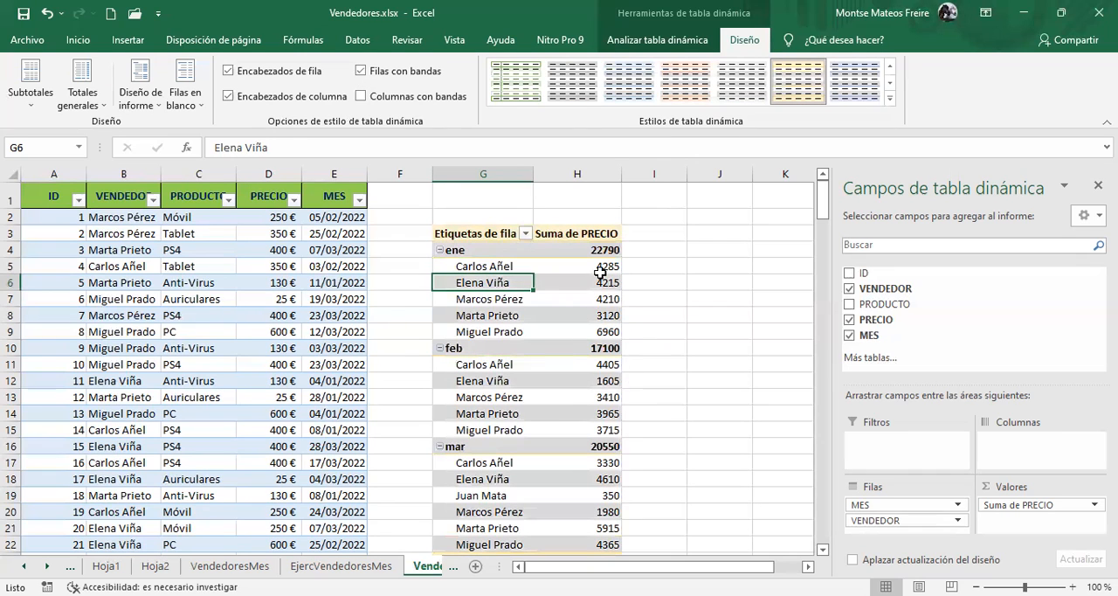
{"action": "left_click", "coordinate": [595, 379]}
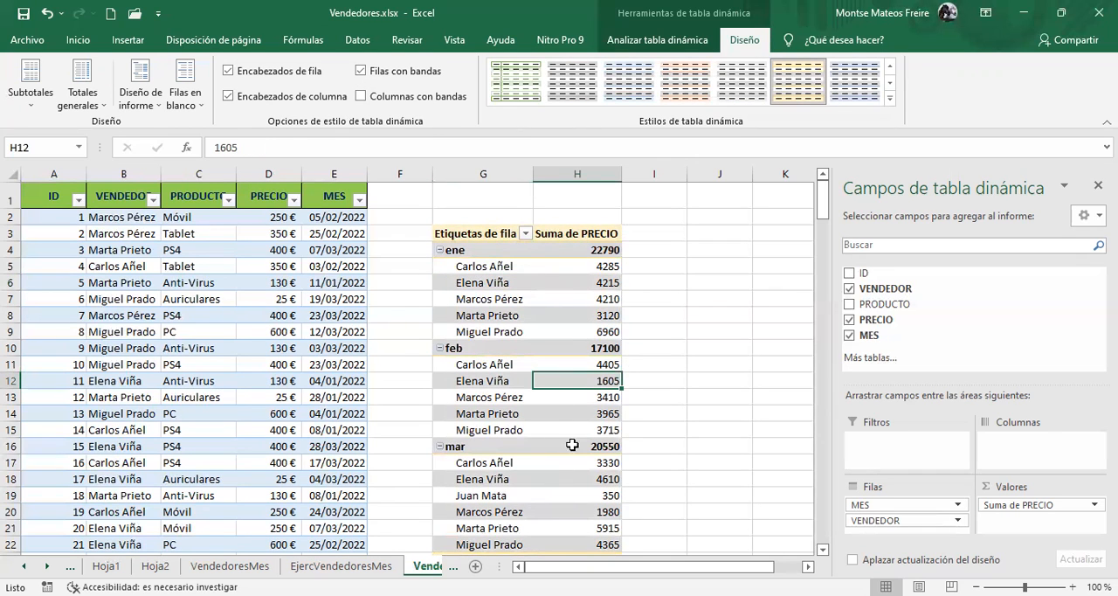
{"action": "left_click", "coordinate": [363, 97]}
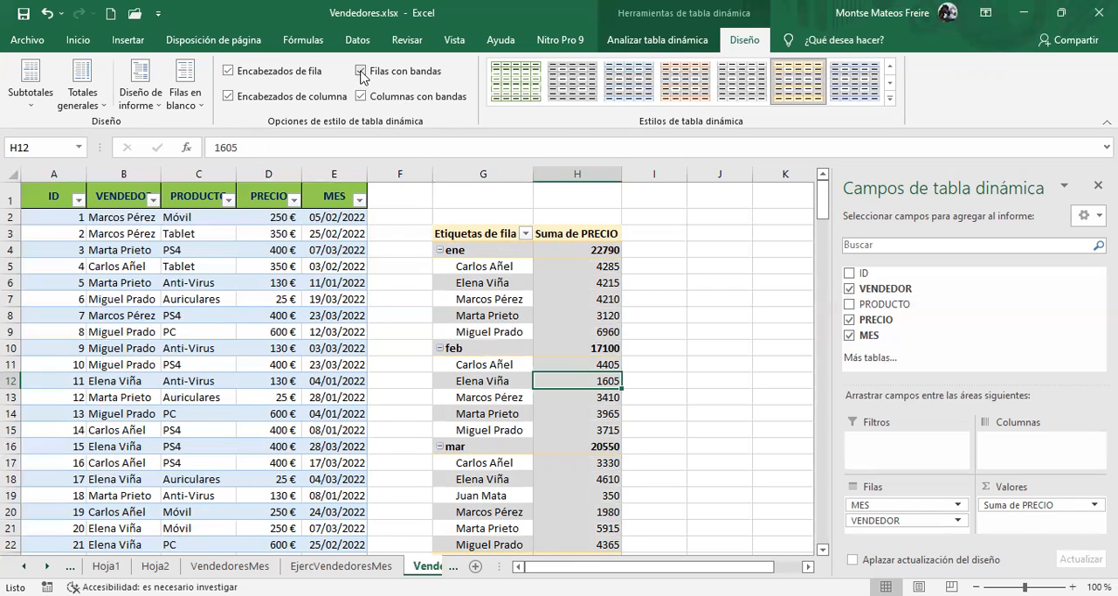
{"action": "left_click", "coordinate": [362, 71]}
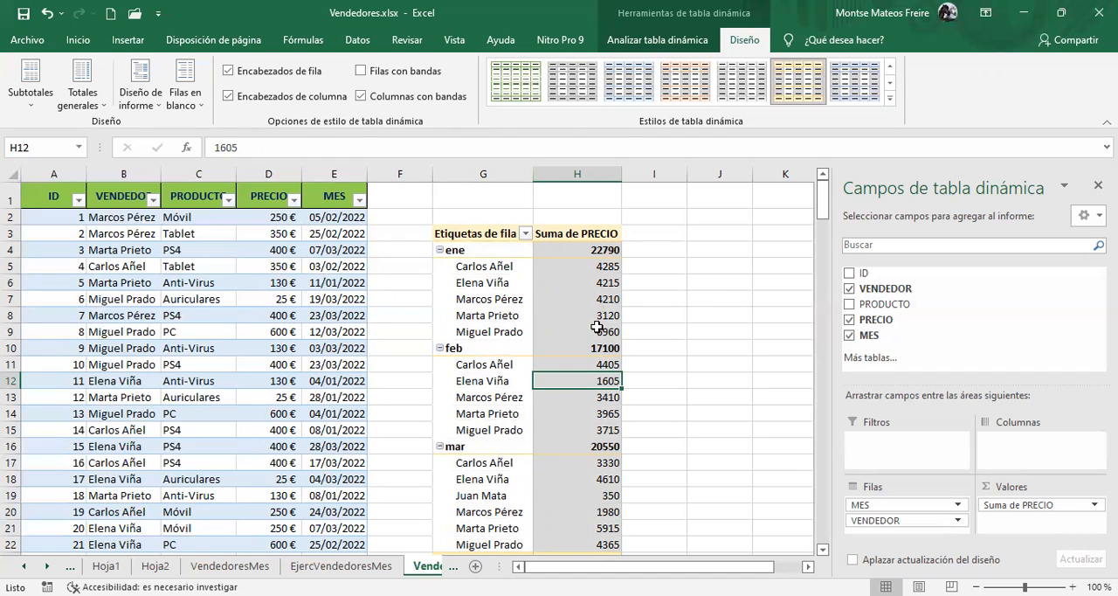
Try PRODUCTO and ID as column fields in the pivot table, and remove both again
{"action": "left_click_drag", "start_coordinate": [883, 304], "coordinate": [998, 444]}
{"action": "left_click_drag", "start_coordinate": [886, 282], "coordinate": [1027, 466]}
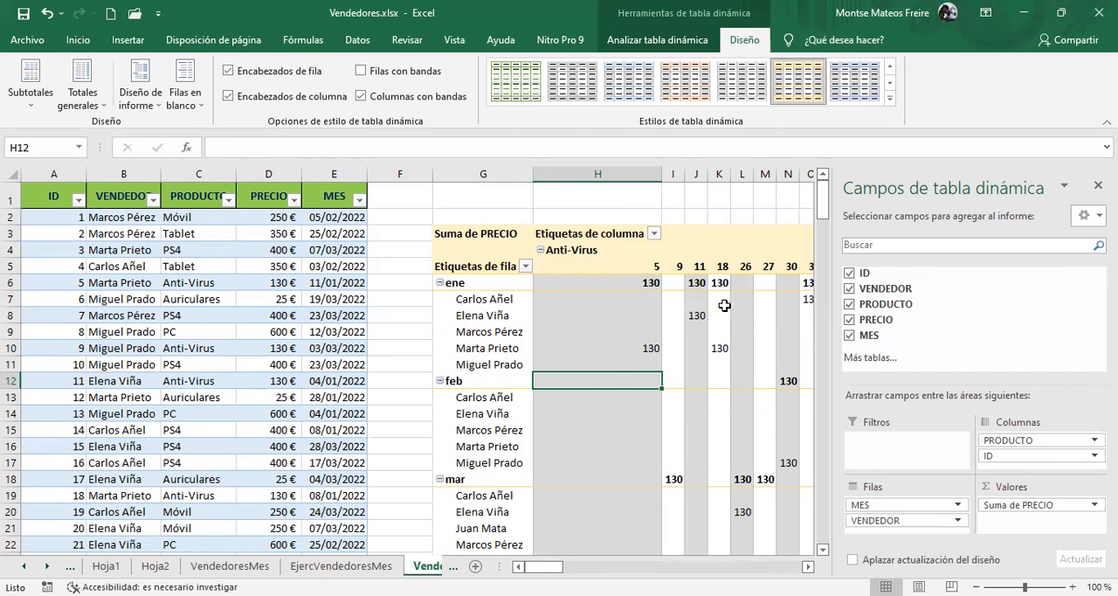
{"action": "left_click_drag", "start_coordinate": [1024, 455], "coordinate": [996, 330]}
{"action": "left_click_drag", "start_coordinate": [1000, 442], "coordinate": [989, 346]}
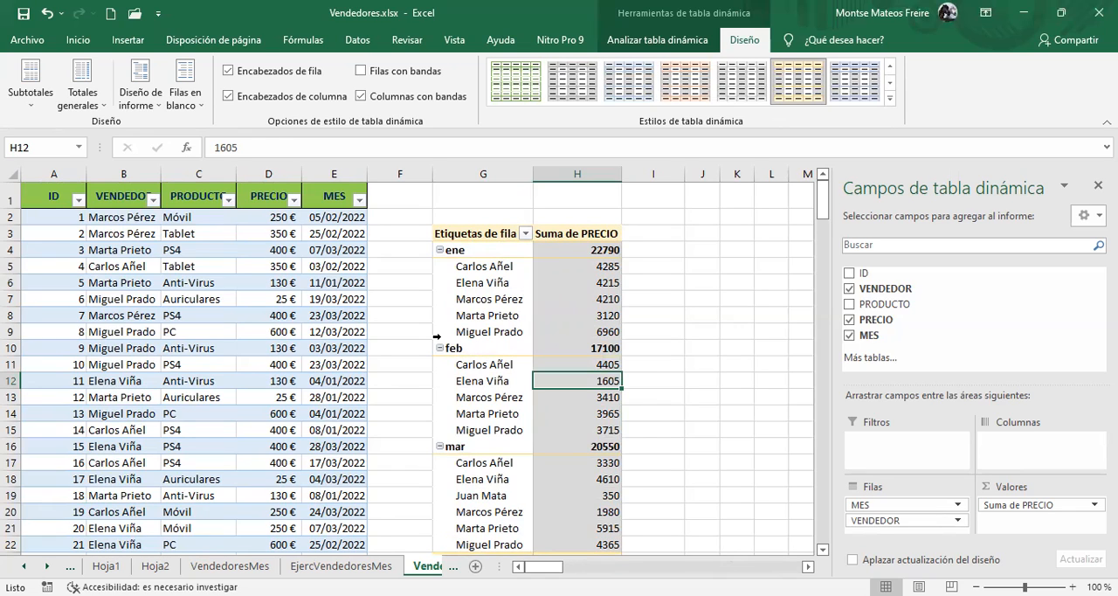
Hide the monthly subtotals in the pivot table
{"action": "left_click", "coordinate": [26, 103]}
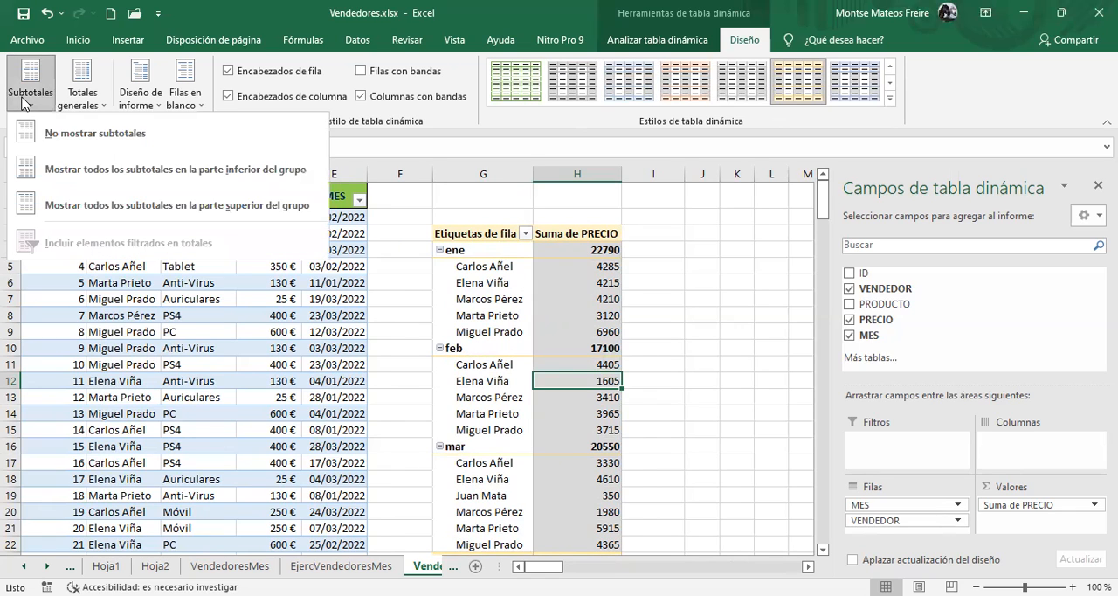
{"action": "left_click", "coordinate": [105, 137]}
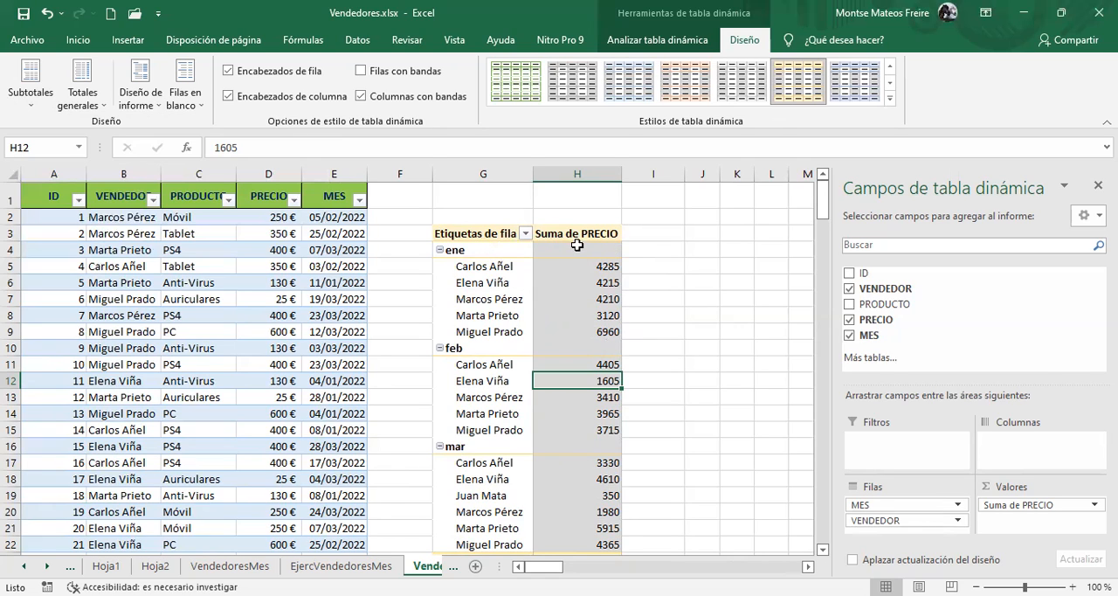
{"action": "mouse_move", "coordinate": [584, 241]}
Show all subtotals at the bottom of each month group and look over the monthly total rows
{"action": "left_click", "coordinate": [28, 92]}
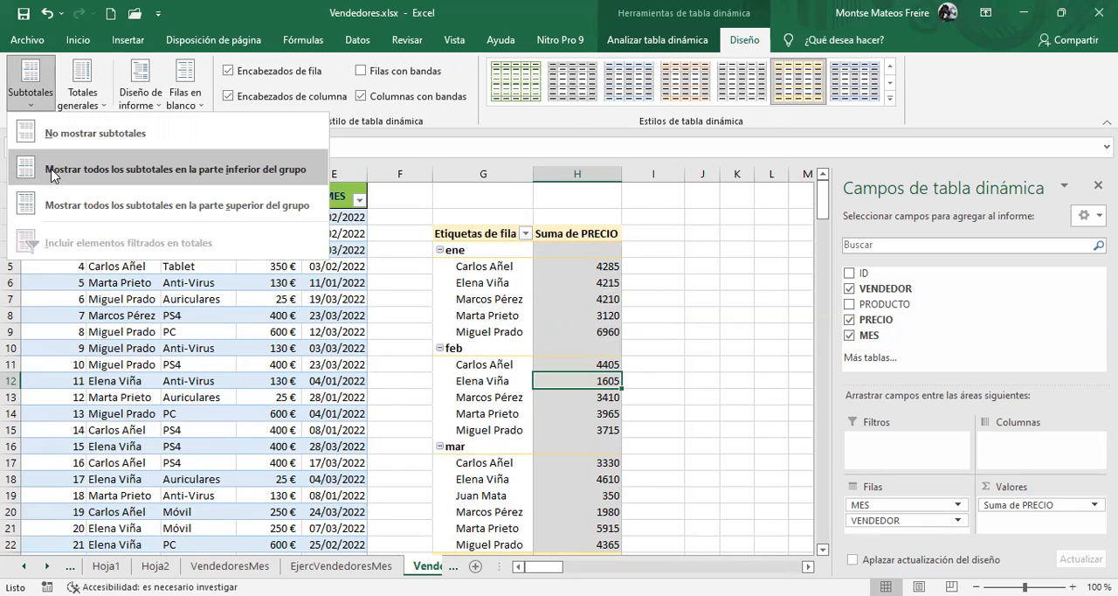
{"action": "left_click", "coordinate": [52, 170]}
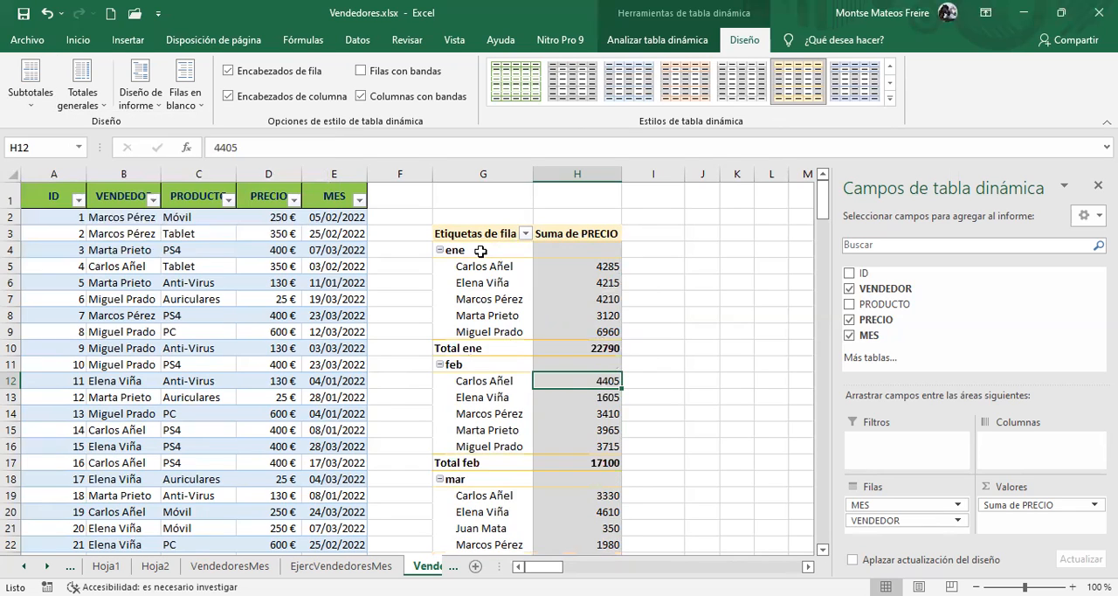
{"action": "left_click", "coordinate": [452, 348]}
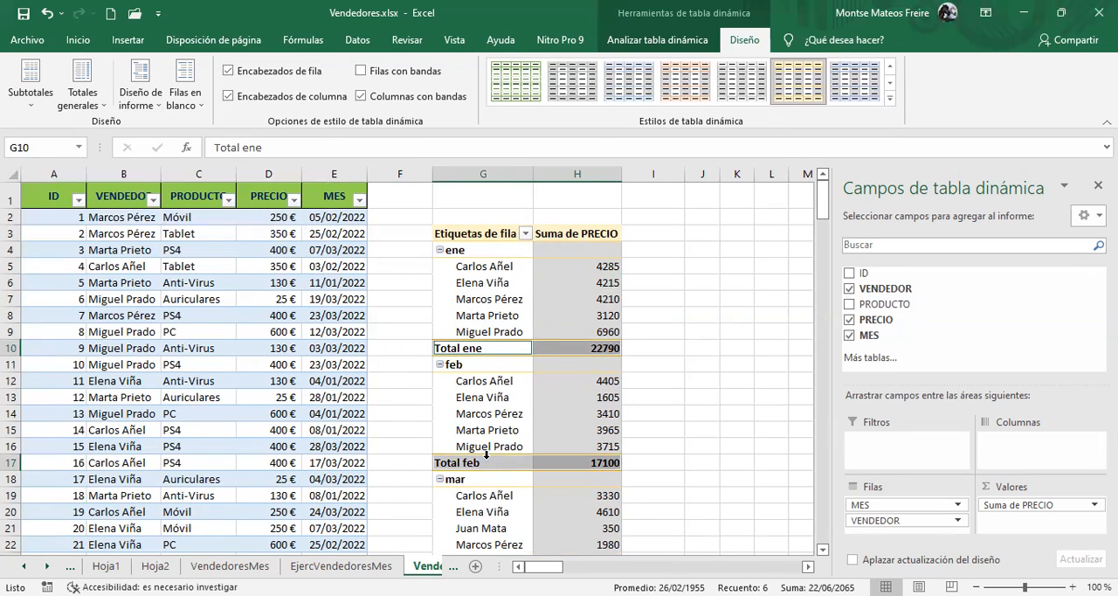
{"action": "scroll", "coordinate": [487, 456], "scroll_direction": "down", "scroll_amount": 3}
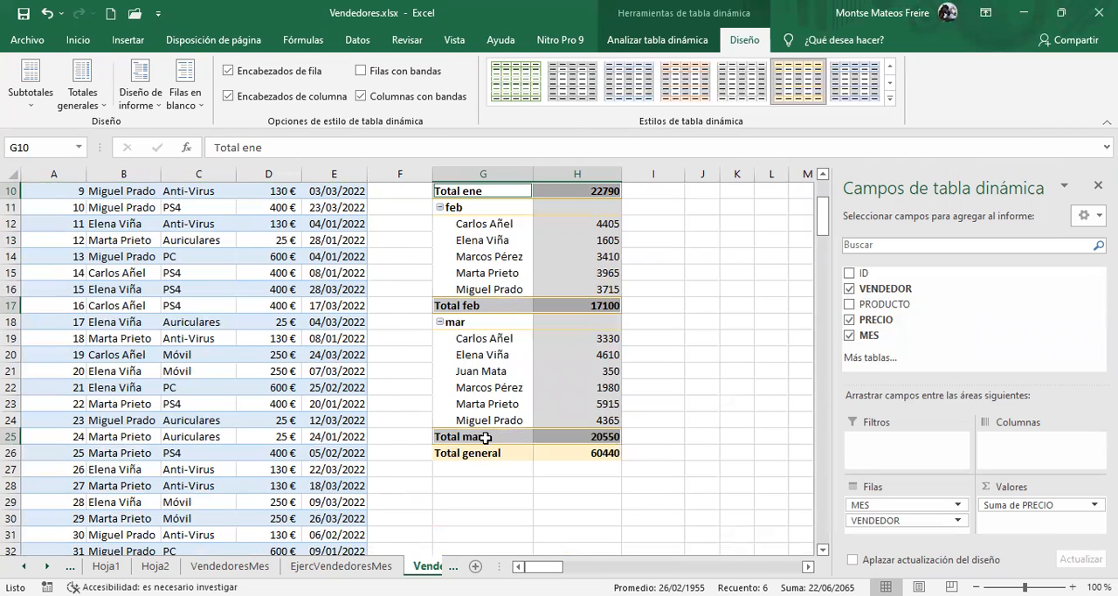
{"action": "scroll", "coordinate": [502, 387], "scroll_direction": "up", "scroll_amount": 3}
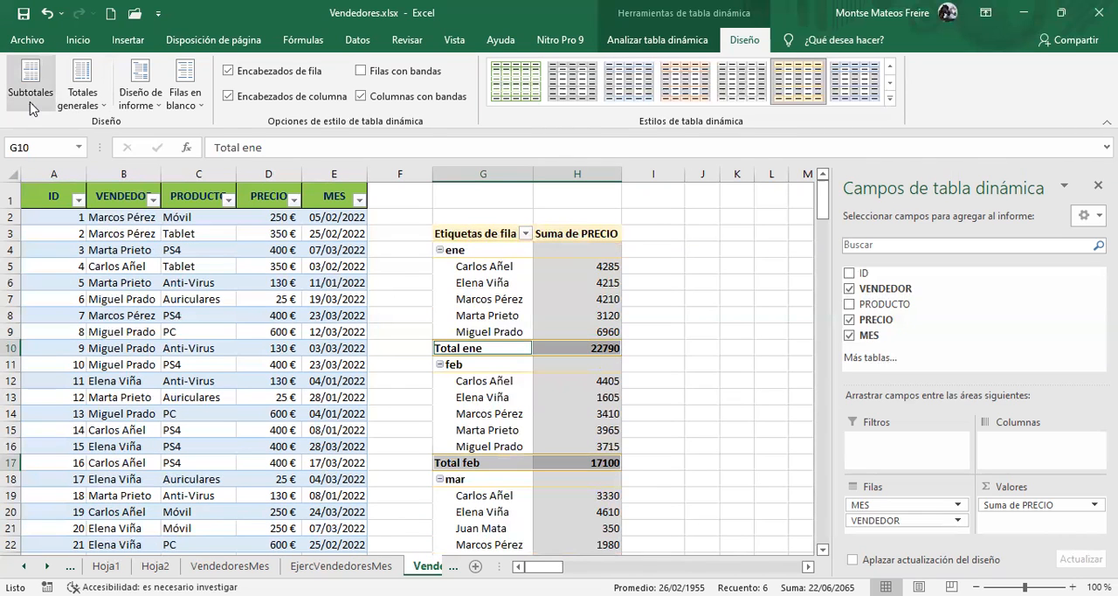
Show all pivot table subtotals at the top of each month group
{"action": "left_click", "coordinate": [31, 96]}
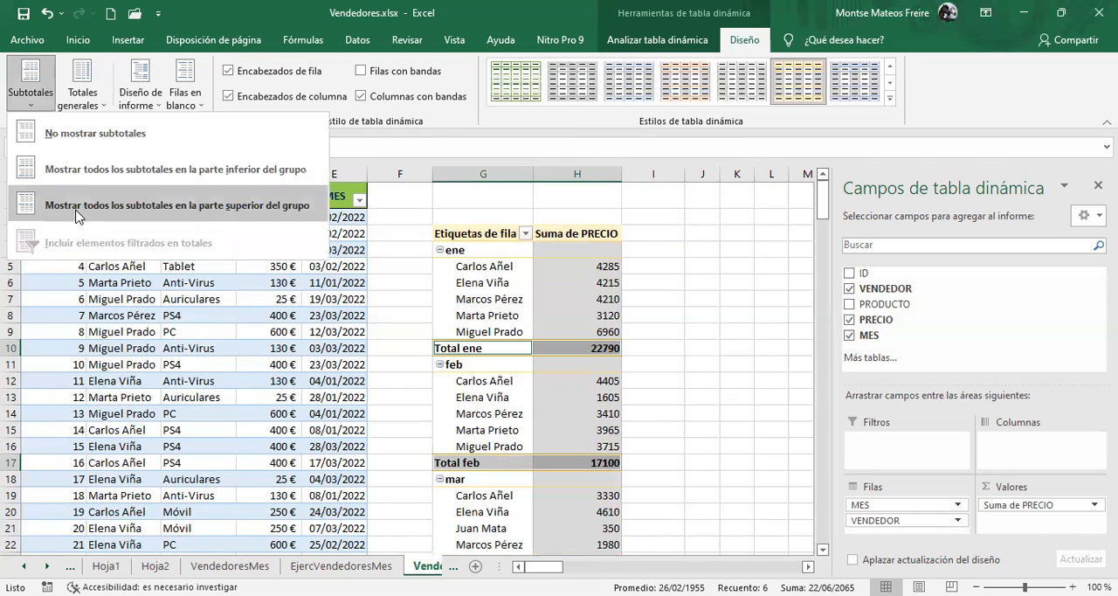
{"action": "left_click", "coordinate": [78, 207]}
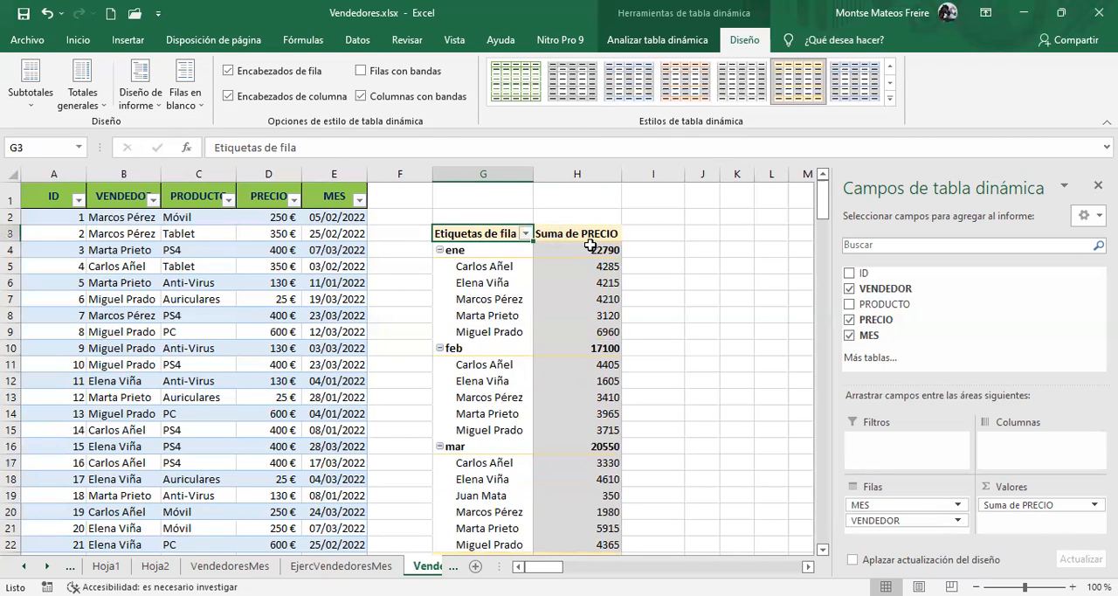
{"action": "mouse_move", "coordinate": [584, 242]}
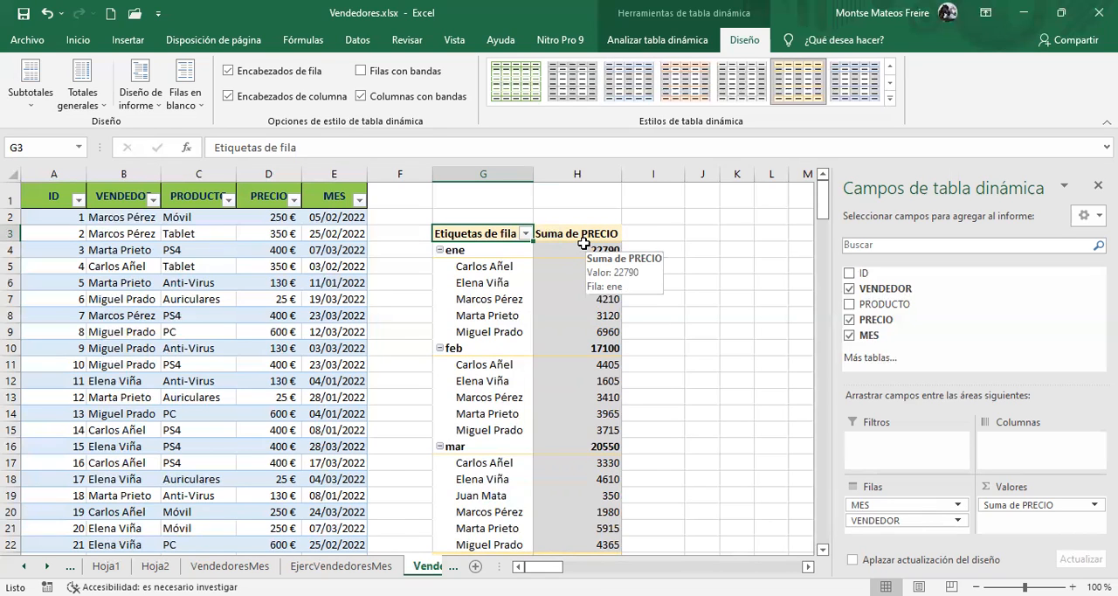
Add PRODUCTO as the pivot table's column field and review the grand totals for rows and columns
{"action": "left_click", "coordinate": [94, 109]}
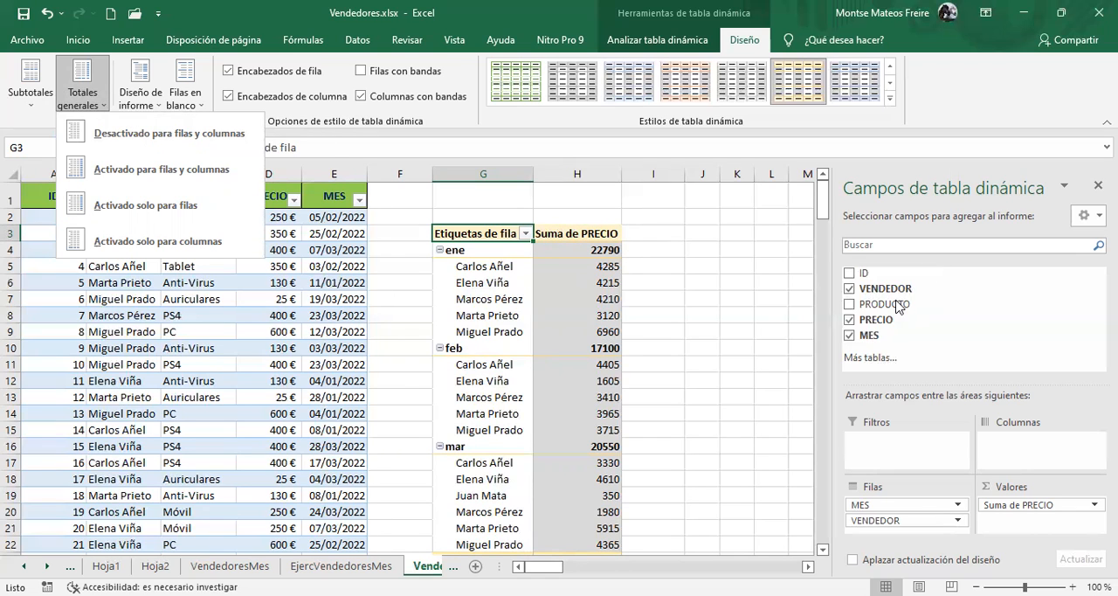
{"action": "left_click_drag", "start_coordinate": [900, 306], "coordinate": [1042, 441]}
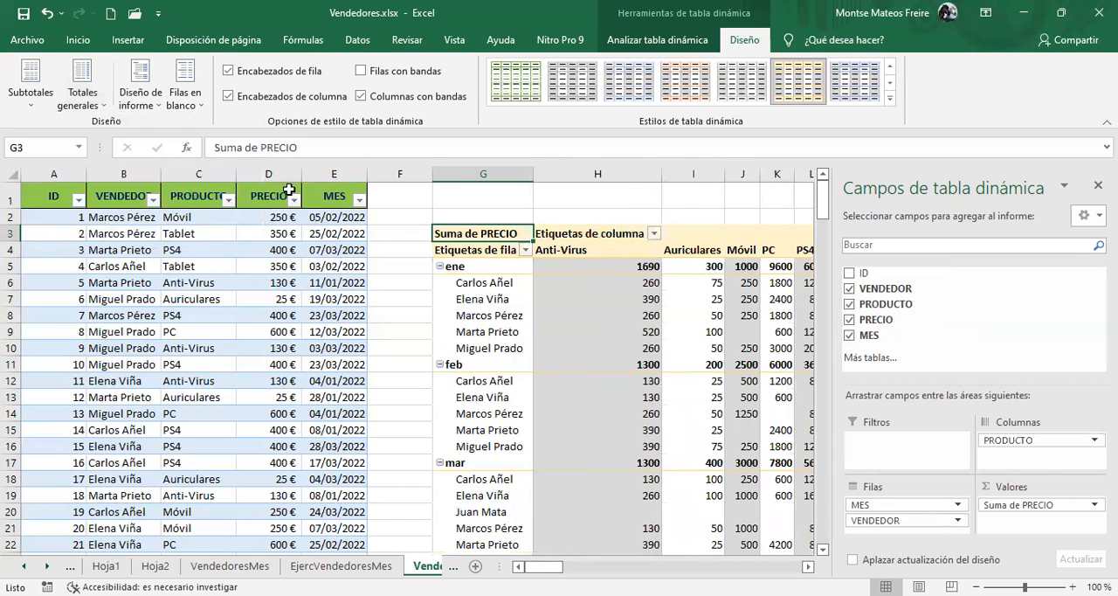
{"action": "left_click_drag", "start_coordinate": [543, 566], "coordinate": [549, 566]}
{"action": "scroll", "coordinate": [469, 291], "scroll_direction": "down", "scroll_amount": 8}
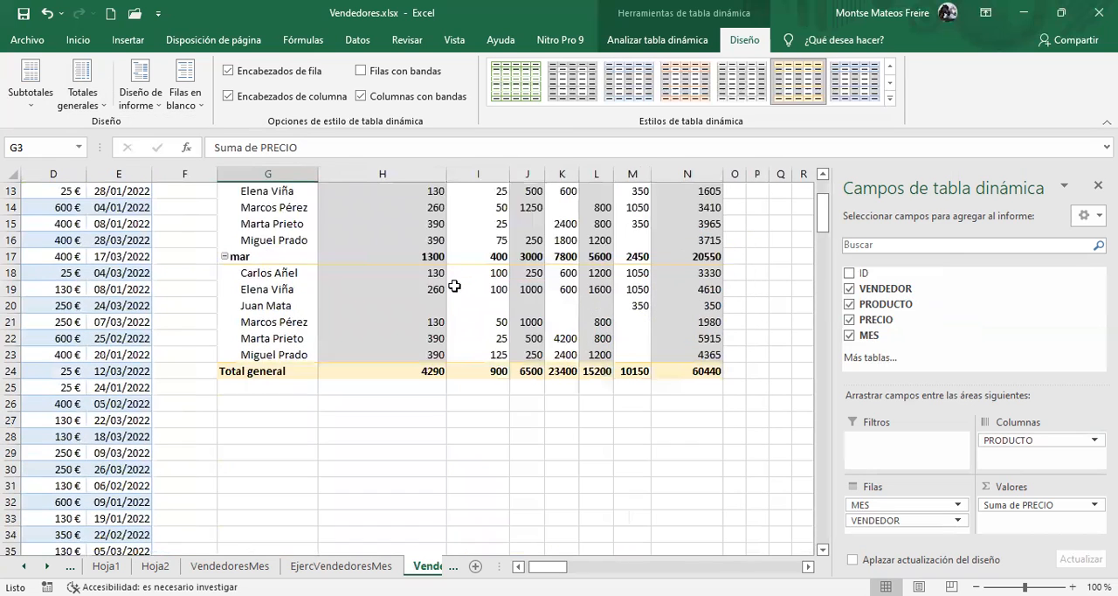
{"action": "scroll", "coordinate": [414, 300], "scroll_direction": "up", "scroll_amount": 2}
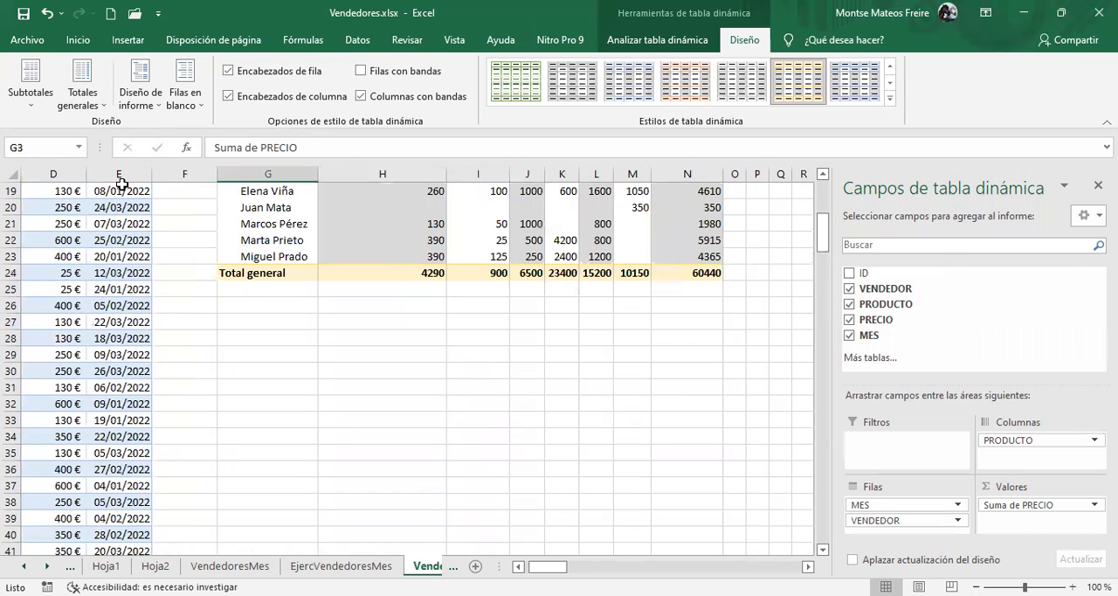
Turn off the pivot table's grand totals for both rows and columns and check its edges
{"action": "left_click", "coordinate": [141, 102]}
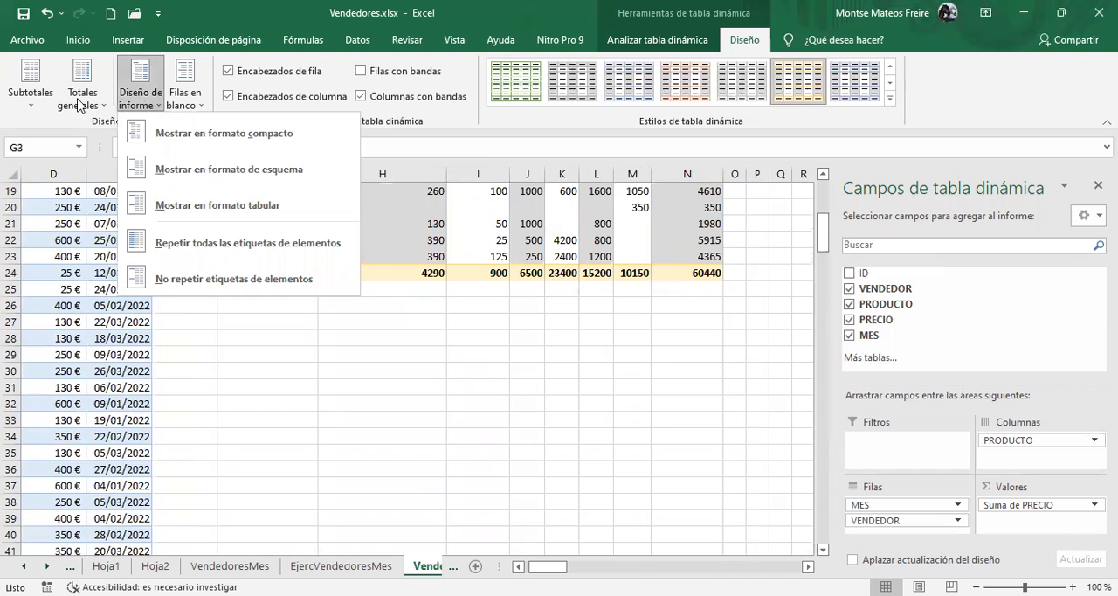
{"action": "left_click", "coordinate": [80, 103]}
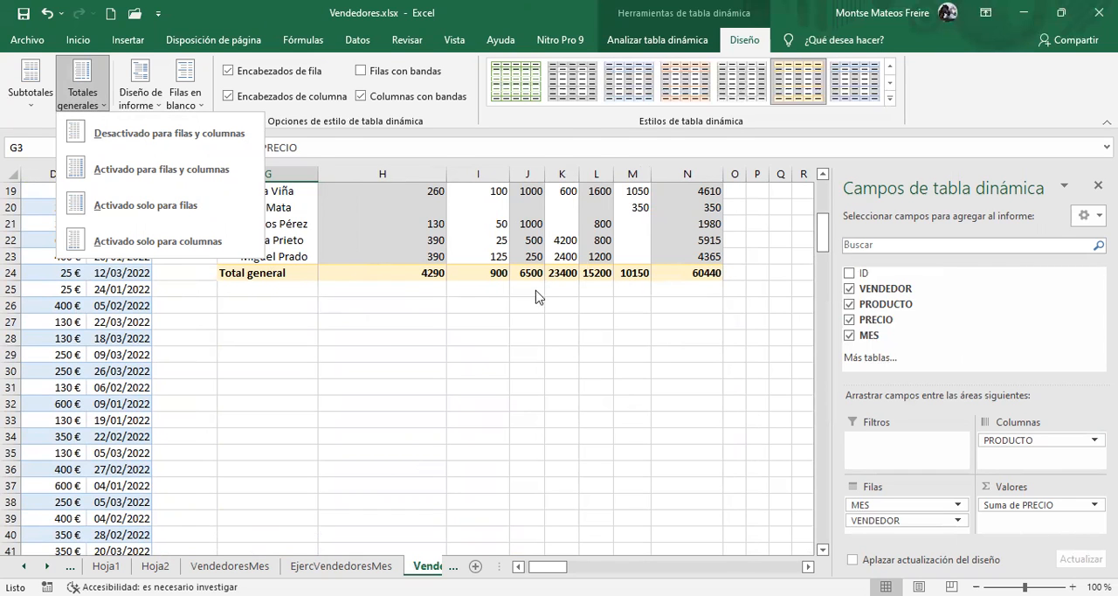
{"action": "scroll", "coordinate": [423, 287], "scroll_direction": "up", "scroll_amount": 6}
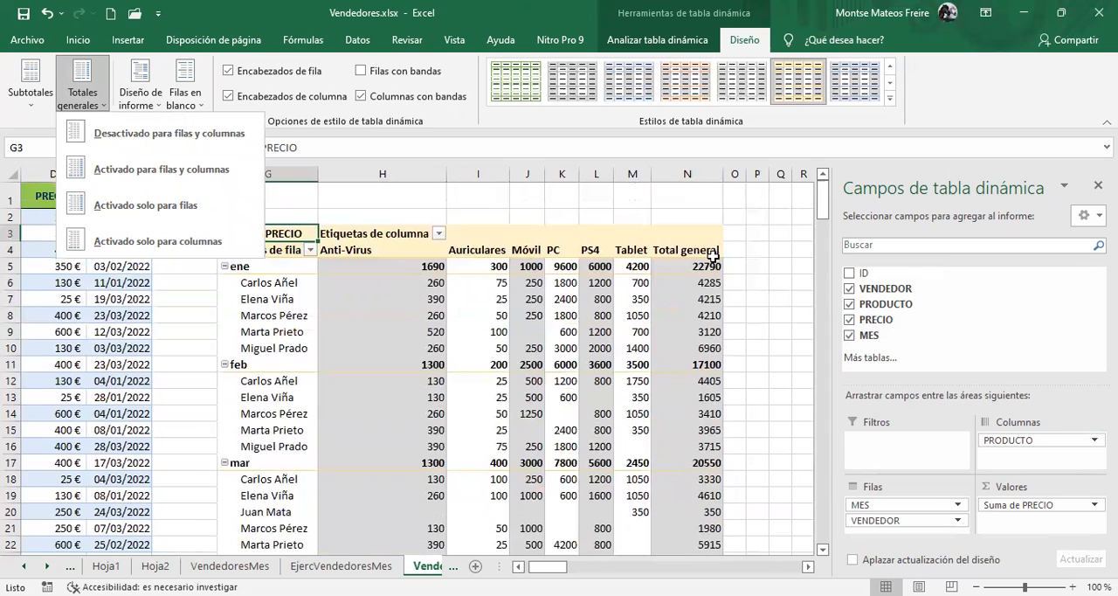
{"action": "mouse_move", "coordinate": [708, 276]}
{"action": "left_click", "coordinate": [140, 138]}
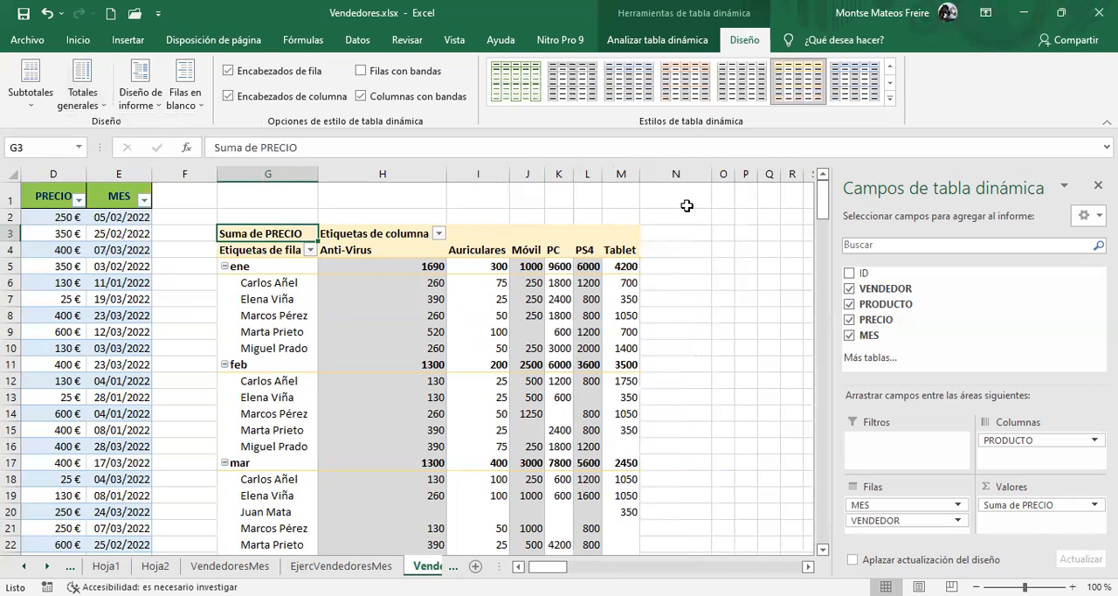
{"action": "scroll", "coordinate": [619, 358], "scroll_direction": "down", "scroll_amount": 4}
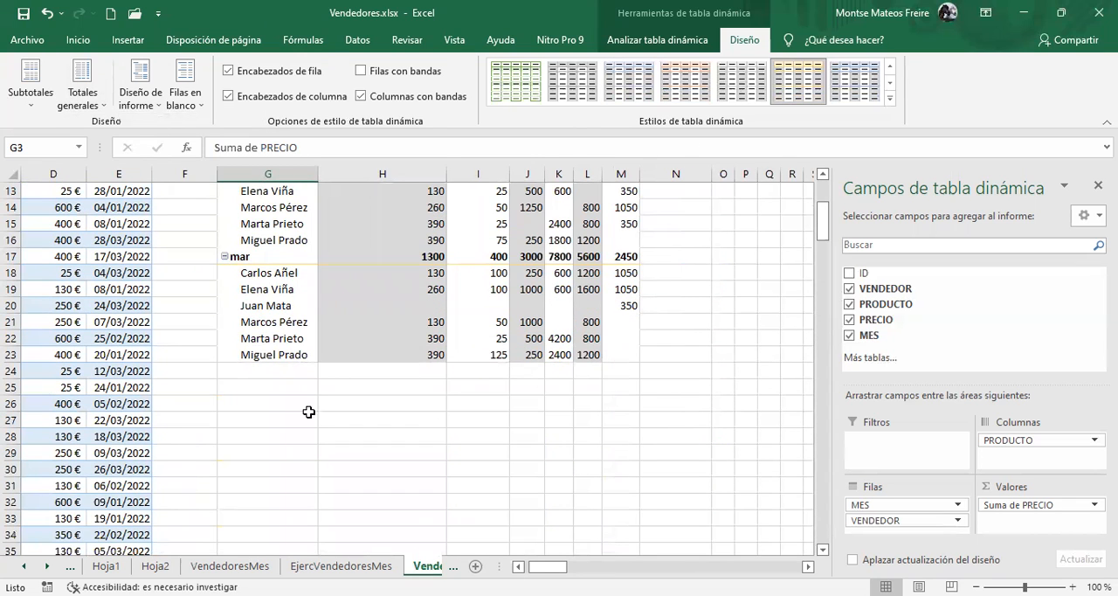
{"action": "scroll", "coordinate": [307, 412], "scroll_direction": "up", "scroll_amount": 4}
Turn on the pivot table's grand totals for both rows and columns and look them over
{"action": "left_click", "coordinate": [77, 100]}
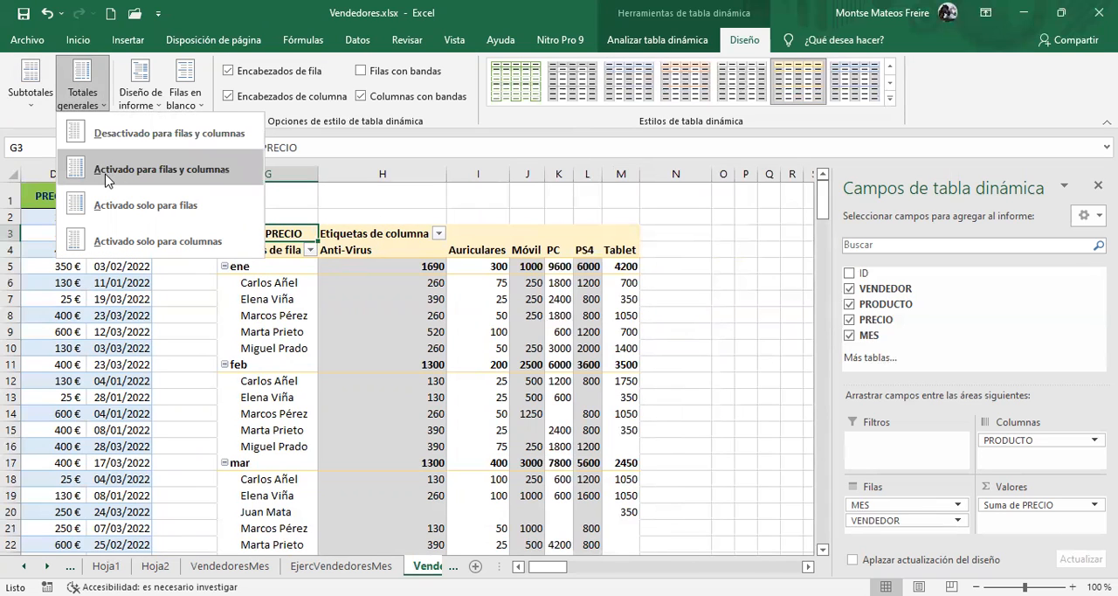
{"action": "left_click", "coordinate": [105, 169]}
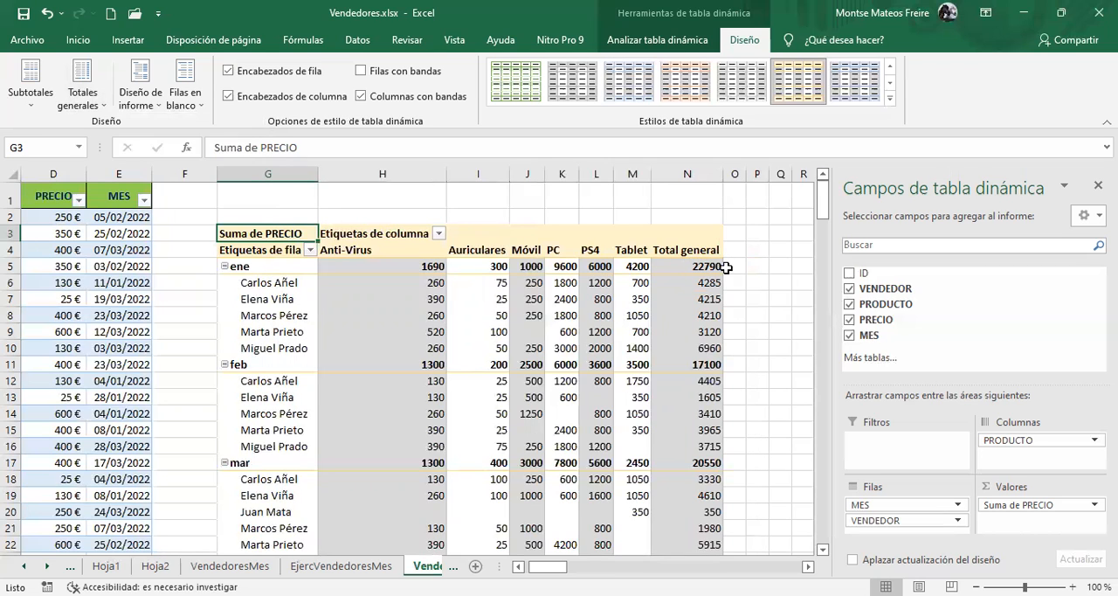
{"action": "scroll", "coordinate": [564, 349], "scroll_direction": "down", "scroll_amount": 4}
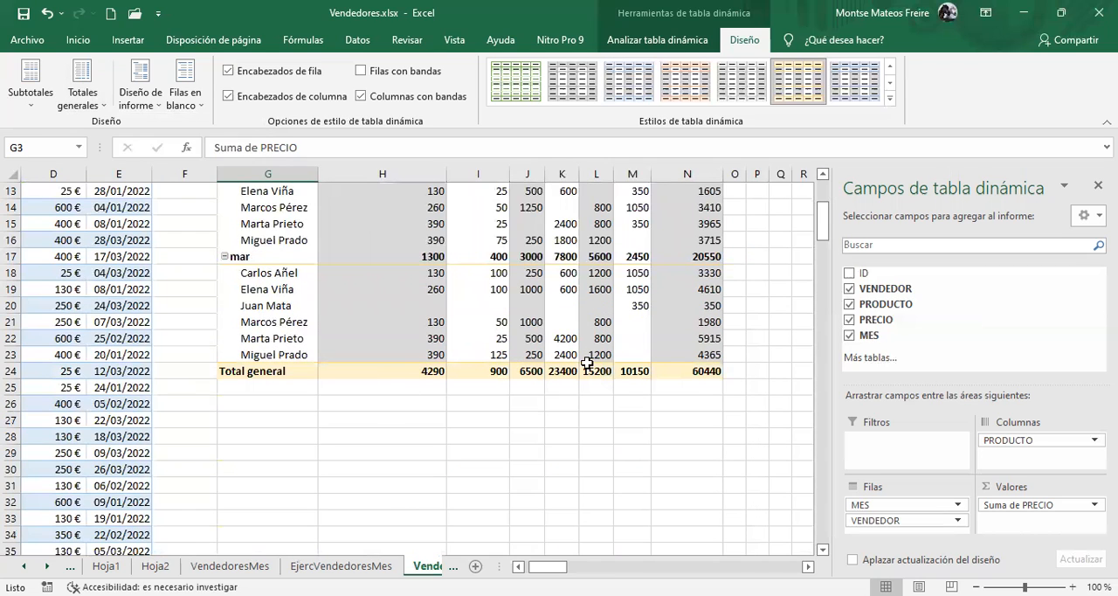
{"action": "scroll", "coordinate": [472, 385], "scroll_direction": "up", "scroll_amount": 4}
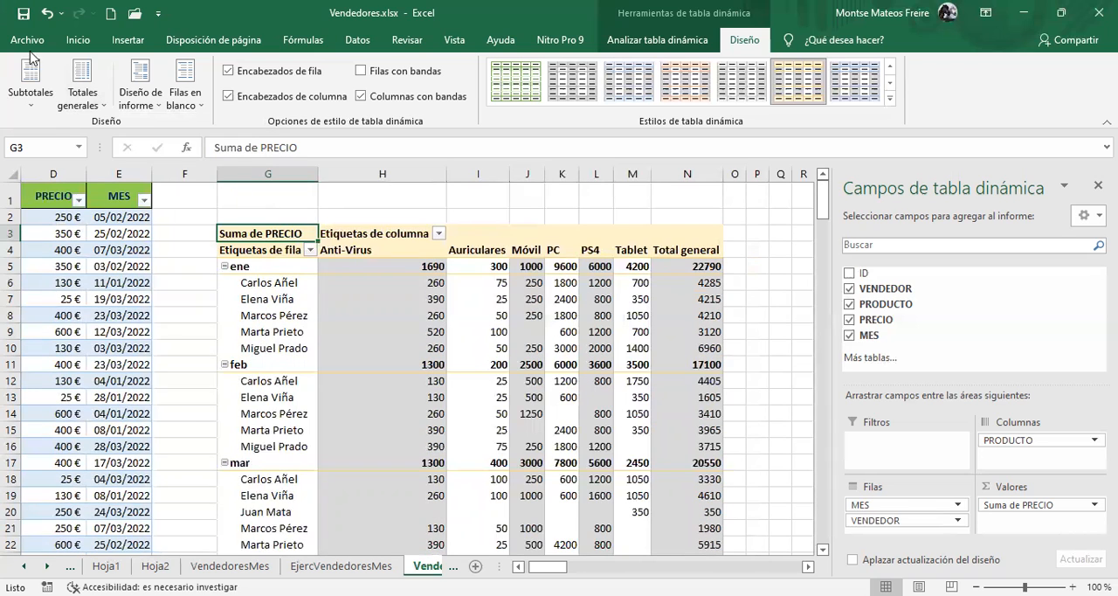
Show the pivot table's grand totals for rows only
{"action": "left_click", "coordinate": [81, 94]}
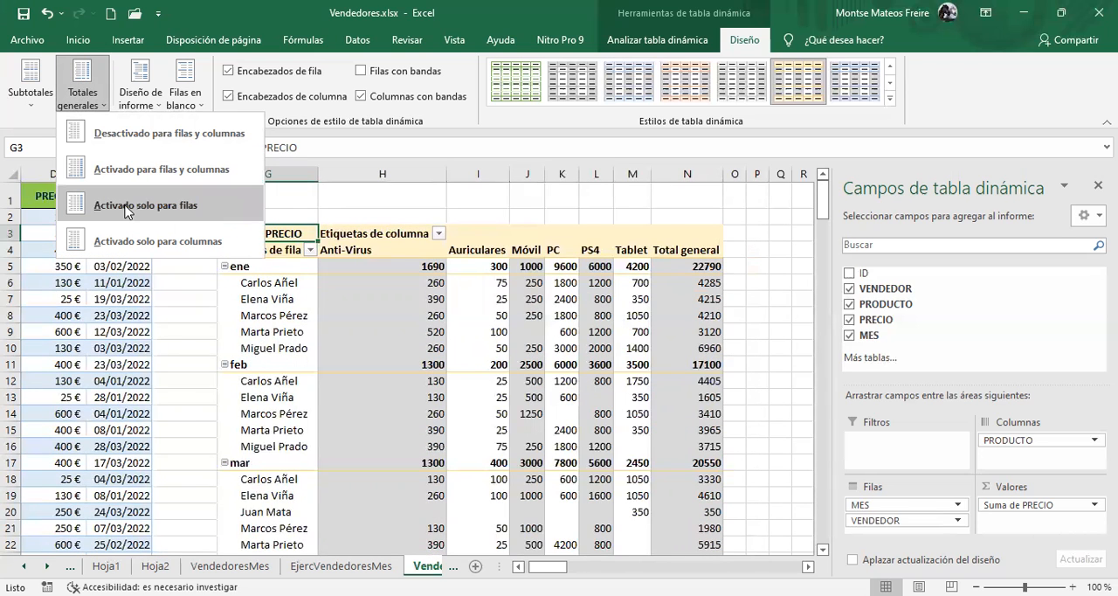
{"action": "scroll", "coordinate": [406, 338], "scroll_direction": "down", "scroll_amount": 5}
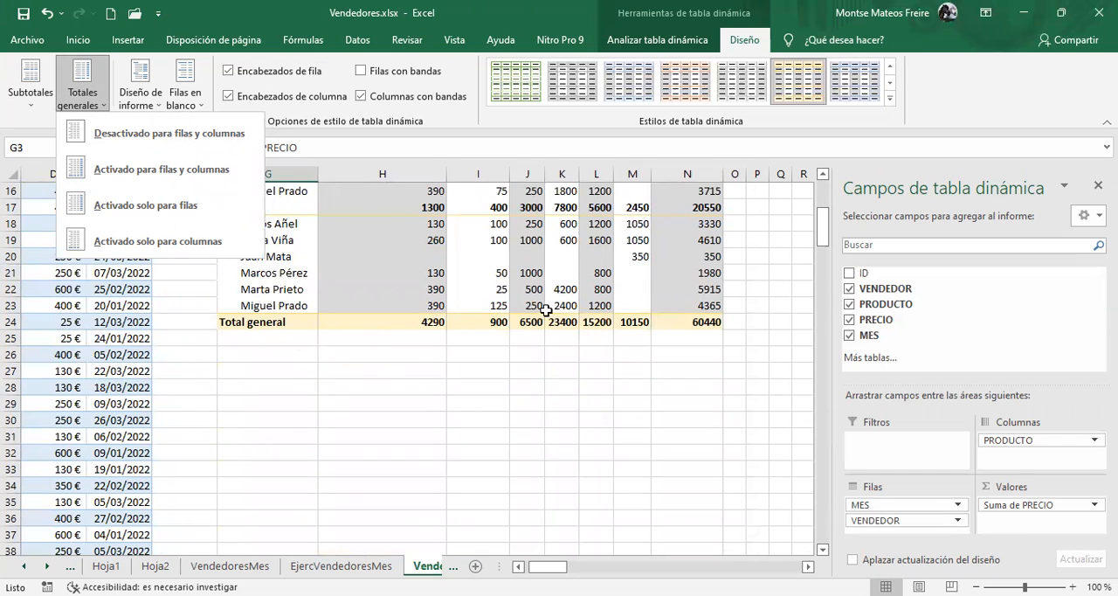
{"action": "left_click", "coordinate": [120, 207]}
{"action": "scroll", "coordinate": [603, 334], "scroll_direction": "up", "scroll_amount": 5}
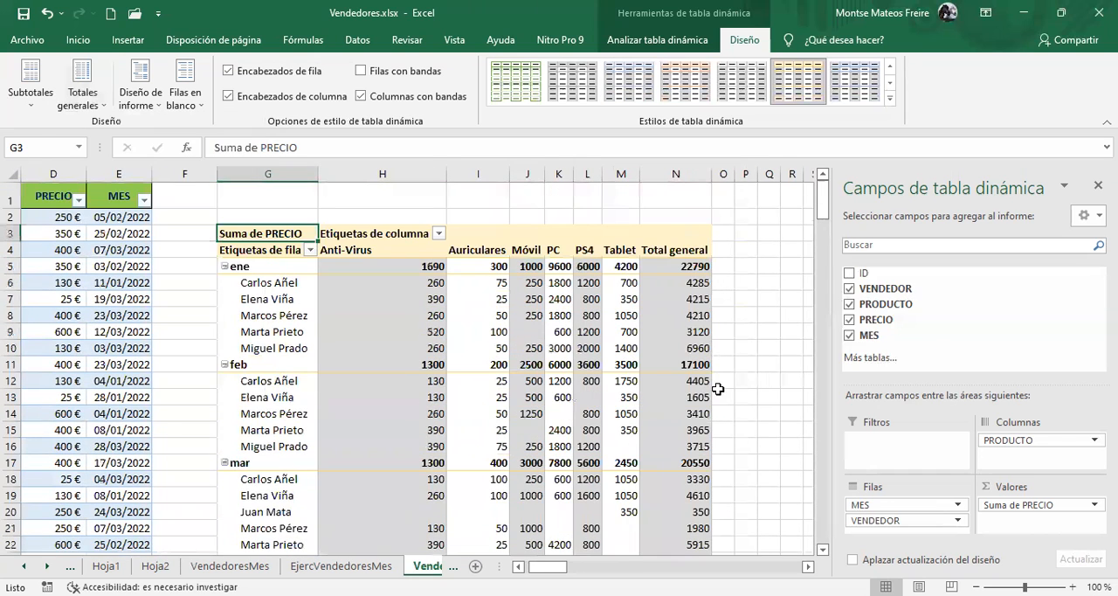
Show the pivot table's grand totals for columns only and look over the bottom total row
{"action": "left_click", "coordinate": [72, 105]}
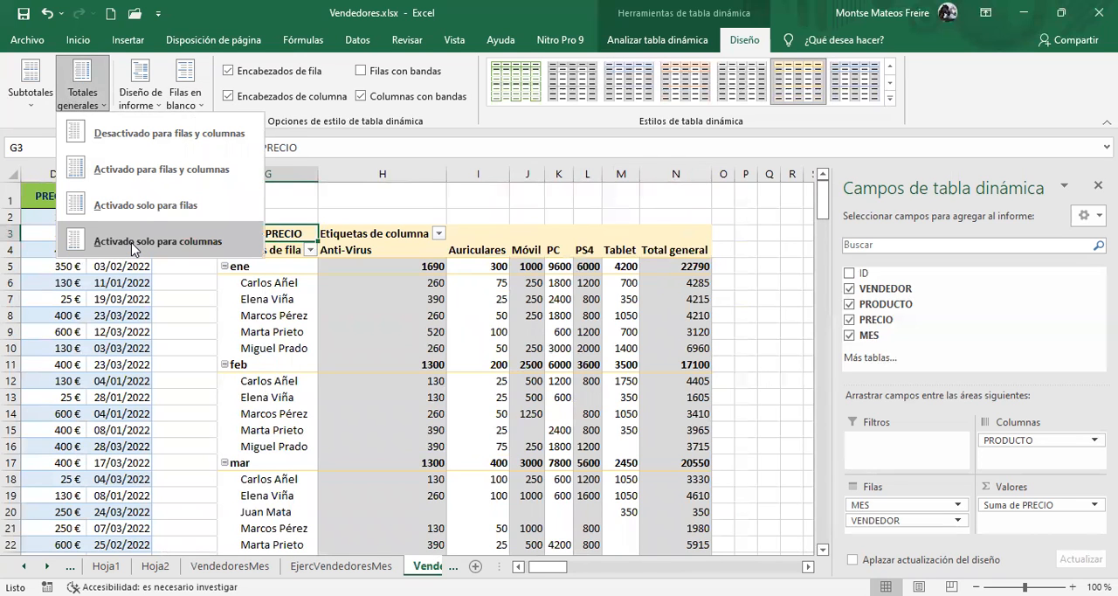
{"action": "left_click", "coordinate": [135, 247]}
{"action": "scroll", "coordinate": [569, 292], "scroll_direction": "down", "scroll_amount": 4}
{"action": "scroll", "coordinate": [756, 230], "scroll_direction": "up", "scroll_amount": 4}
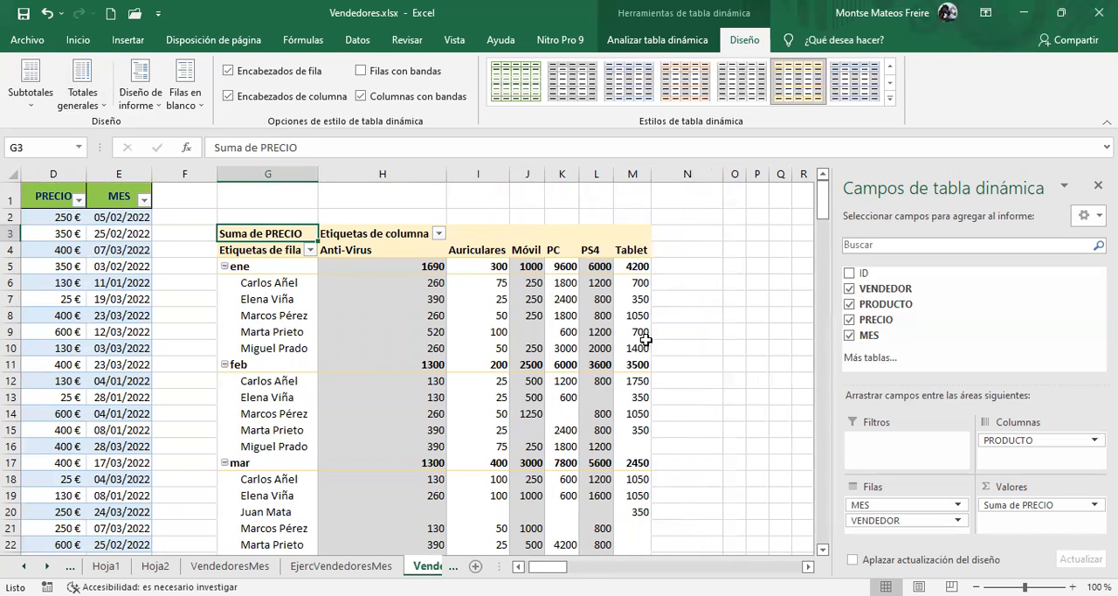
{"action": "scroll", "coordinate": [645, 339], "scroll_direction": "down", "scroll_amount": 3}
{"action": "scroll", "coordinate": [396, 315], "scroll_direction": "up", "scroll_amount": 2}
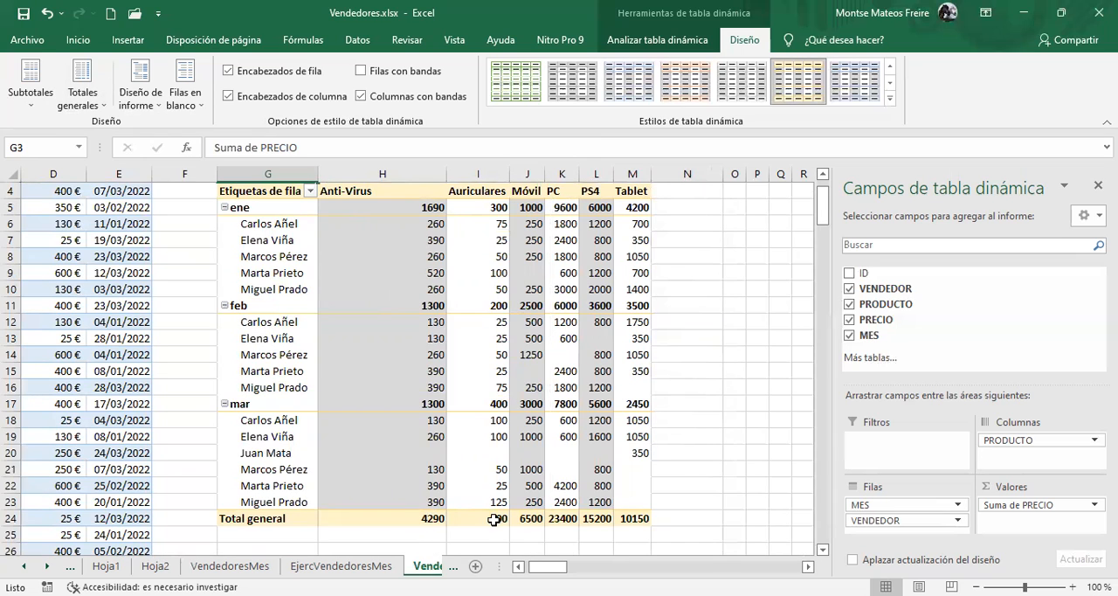
Restore the pivot table's grand totals for both rows and columns
{"action": "left_click", "coordinate": [77, 104]}
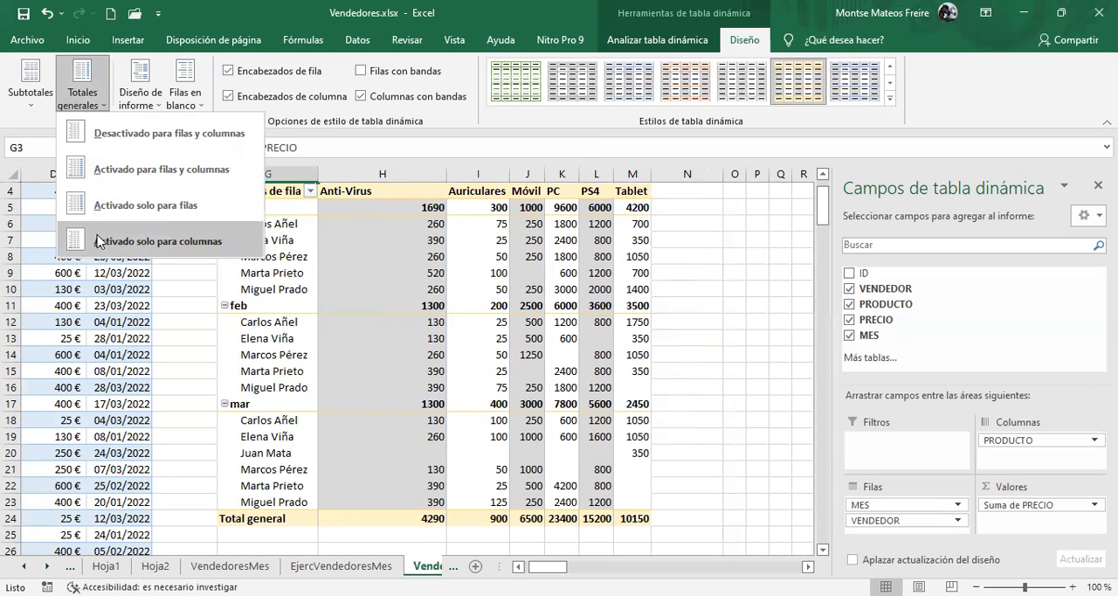
{"action": "left_click", "coordinate": [111, 170]}
{"action": "scroll", "coordinate": [375, 324], "scroll_direction": "up", "scroll_amount": 1}
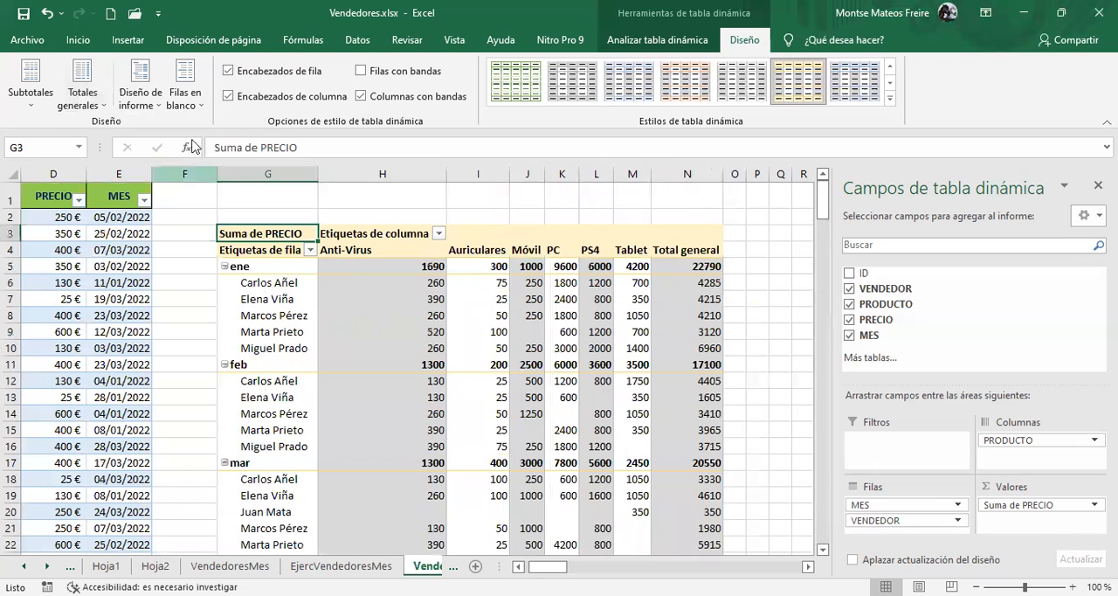
{"action": "left_click", "coordinate": [142, 99]}
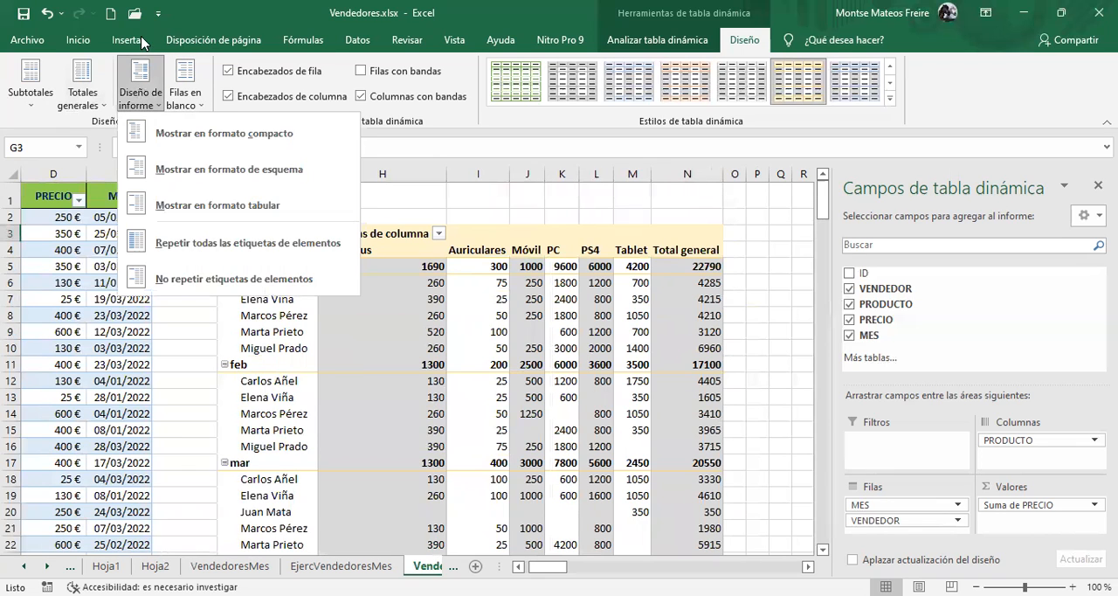
{"action": "left_click", "coordinate": [147, 105]}
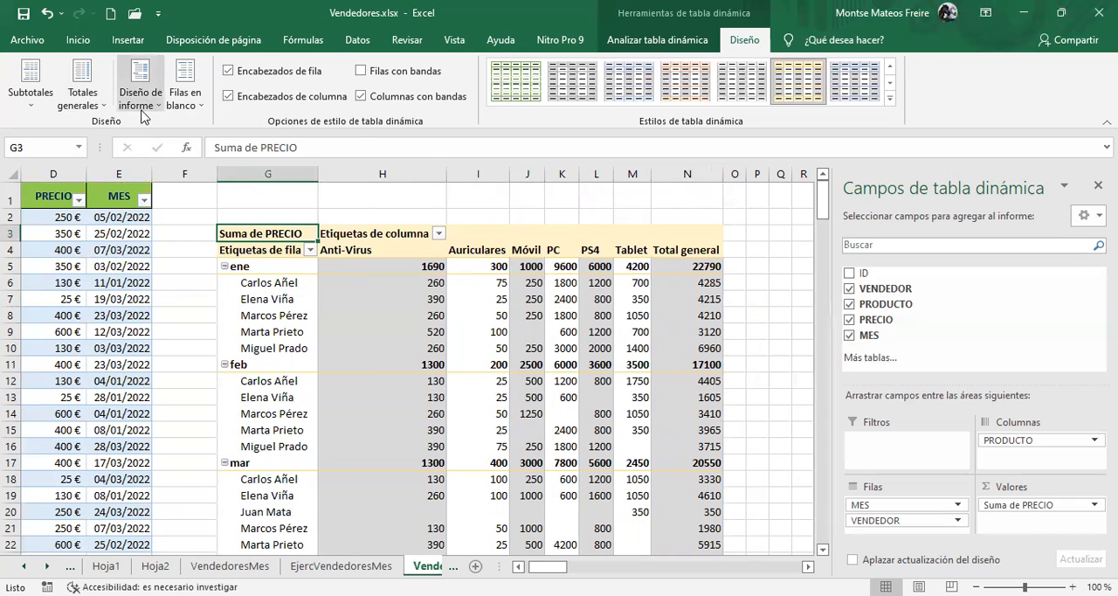
{"action": "left_click", "coordinate": [145, 102]}
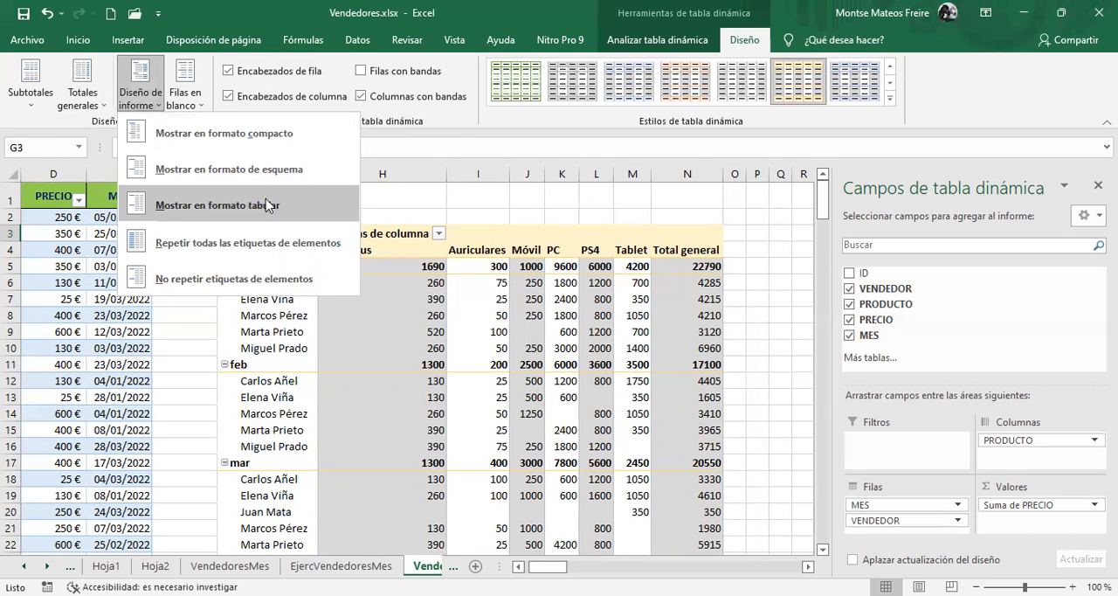
{"action": "key", "text": "Escape"}
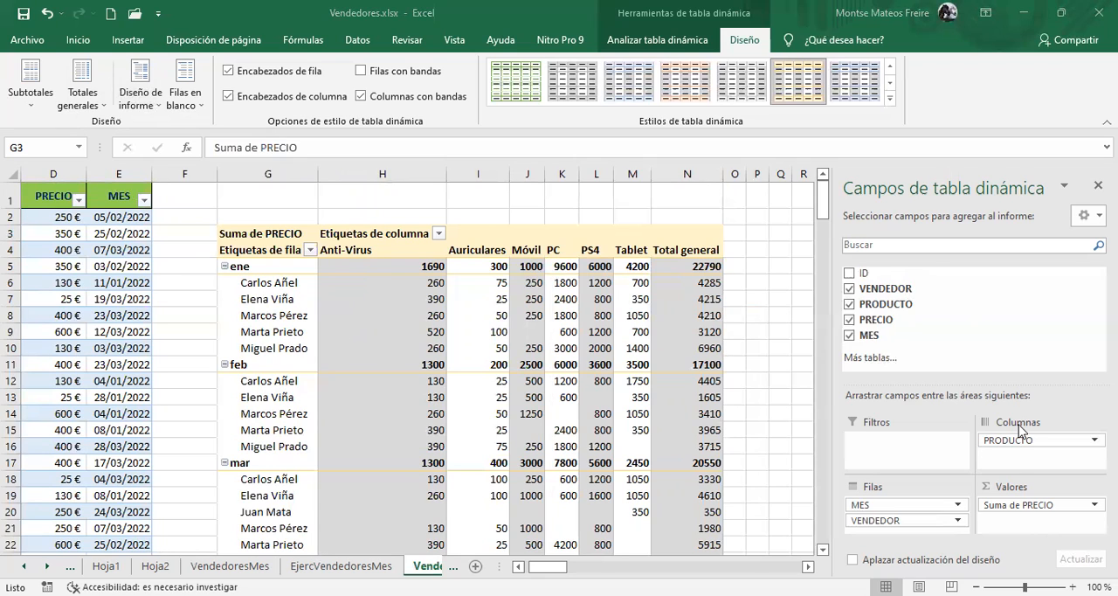
Remove the PRODUCTO field from the pivot table's columns and view the available report layouts
{"action": "left_click_drag", "start_coordinate": [1020, 442], "coordinate": [999, 359]}
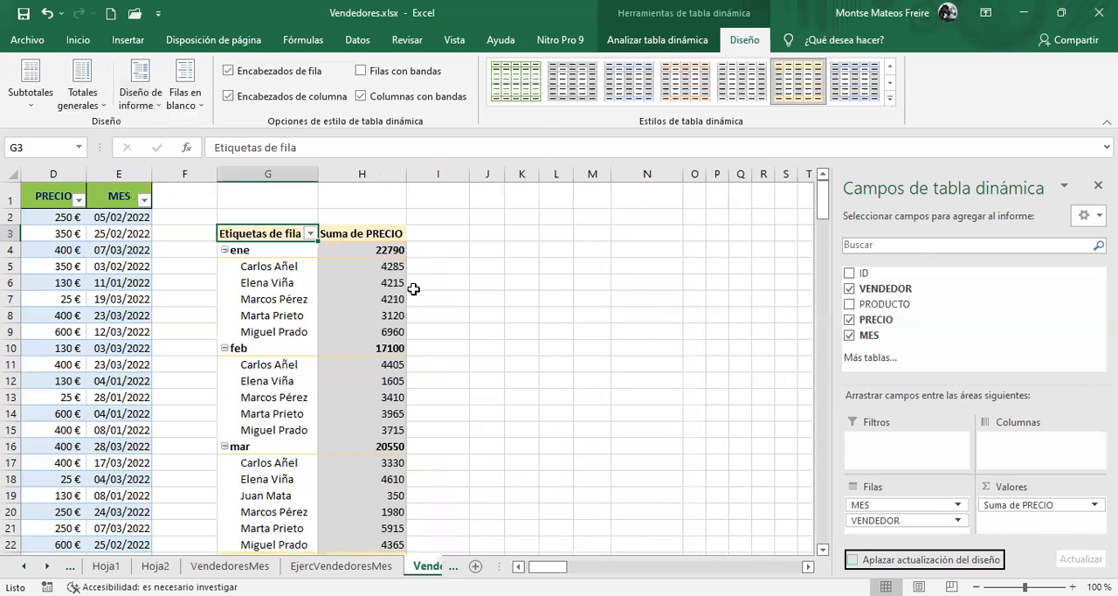
{"action": "left_click", "coordinate": [141, 96]}
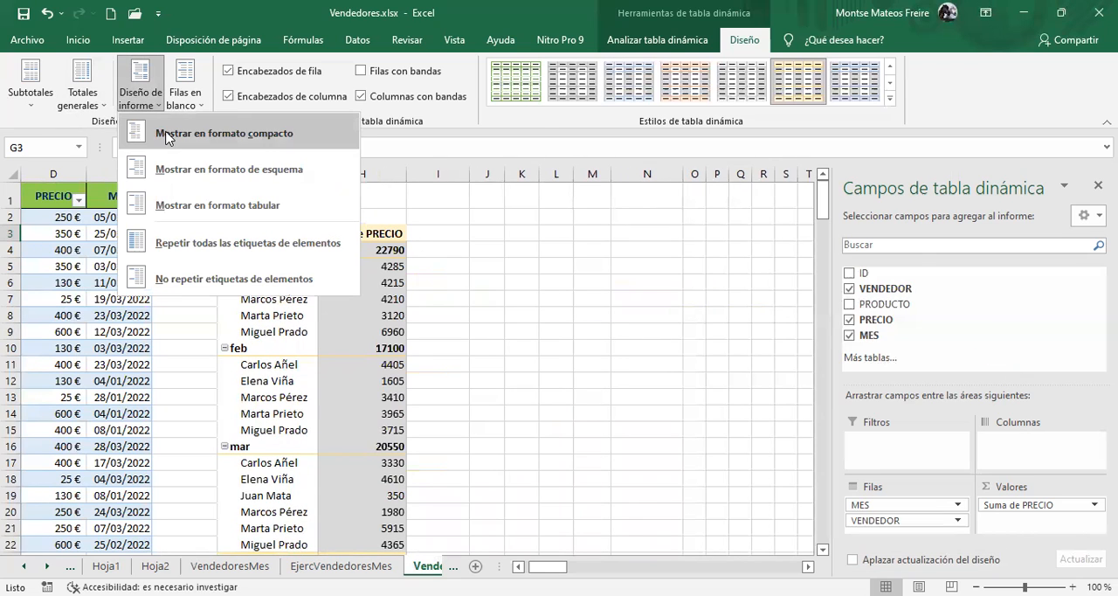
{"action": "left_click", "coordinate": [272, 262]}
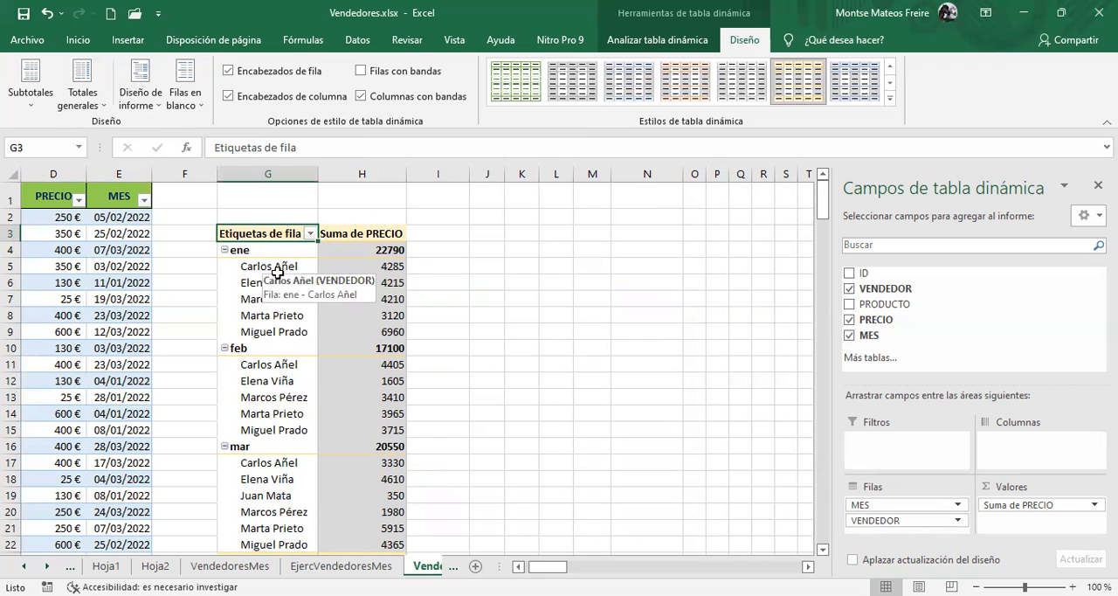
Show the pivot table in outline form and inspect the VENDEDOR cells under the month ene
{"action": "left_click", "coordinate": [153, 106]}
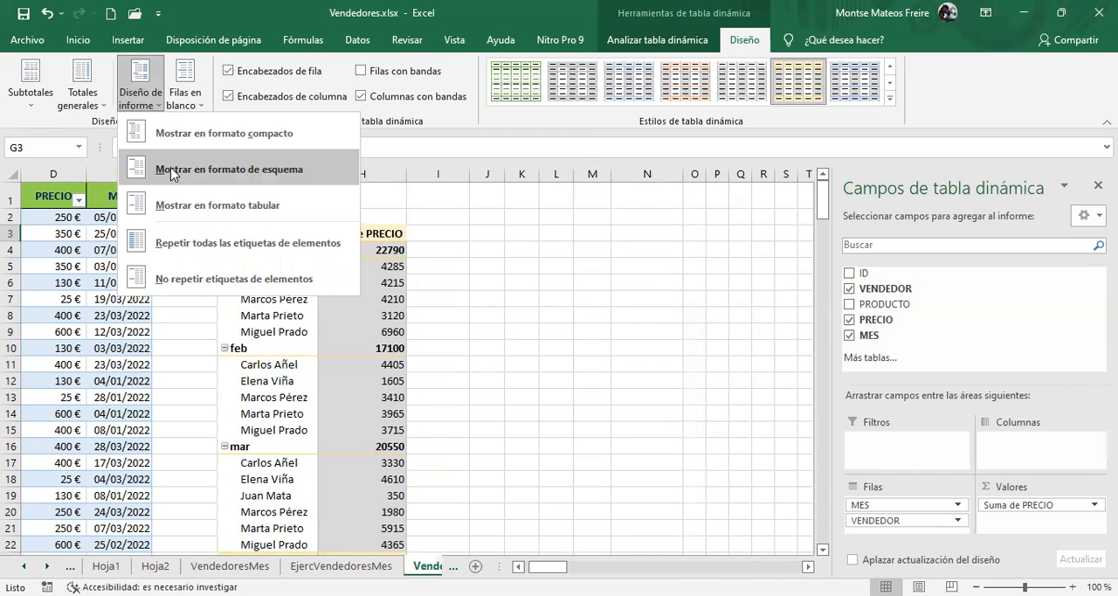
{"action": "left_click", "coordinate": [171, 169]}
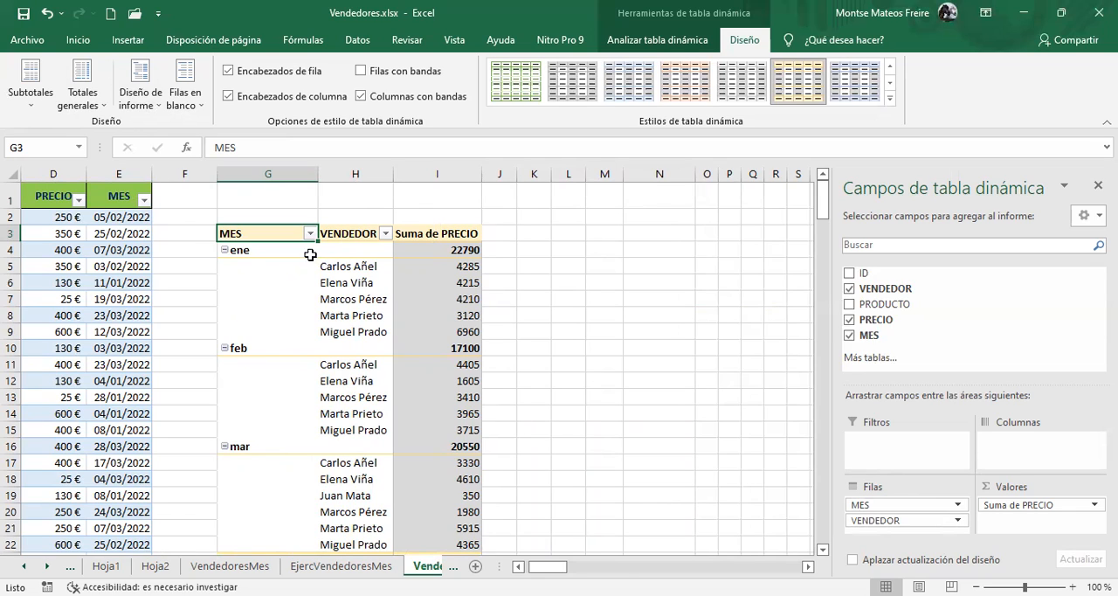
{"action": "left_click", "coordinate": [343, 252]}
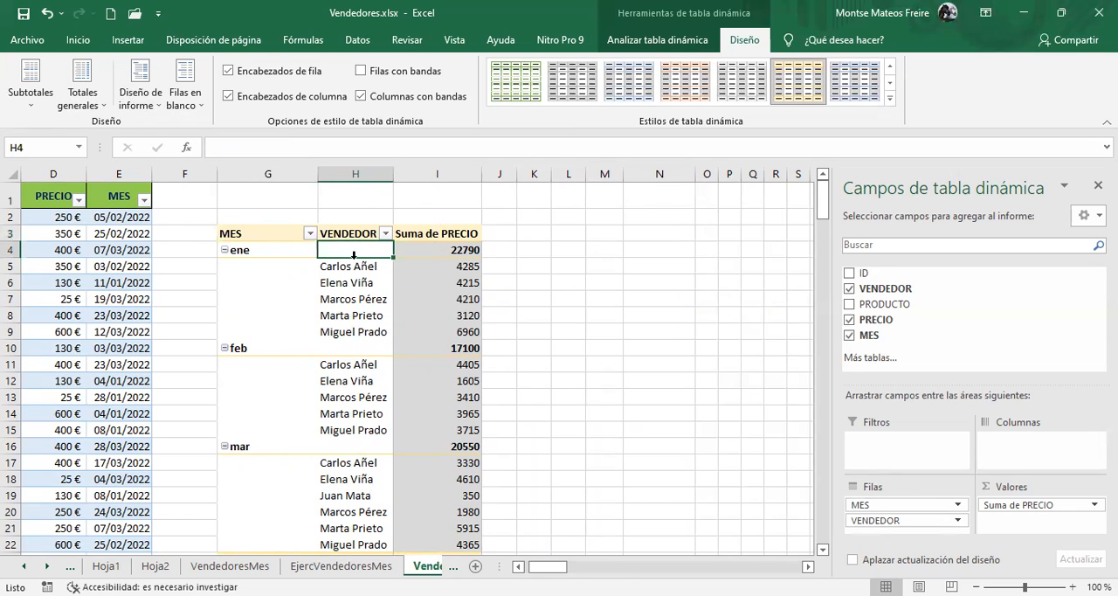
{"action": "left_click", "coordinate": [354, 267]}
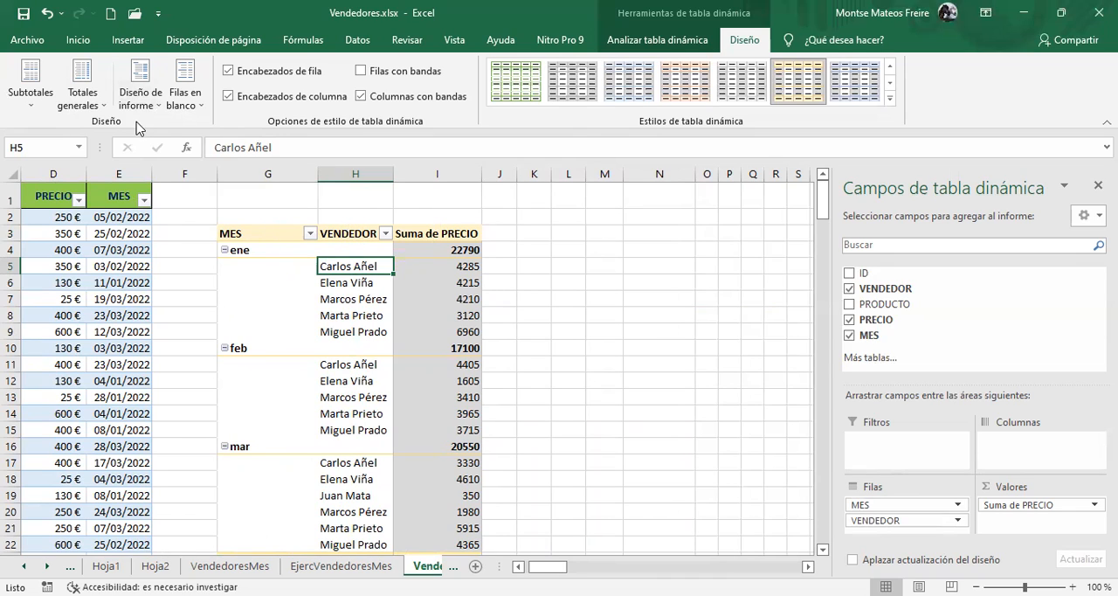
Show the pivot table in tabular form and inspect the ene month cell
{"action": "left_click", "coordinate": [137, 98]}
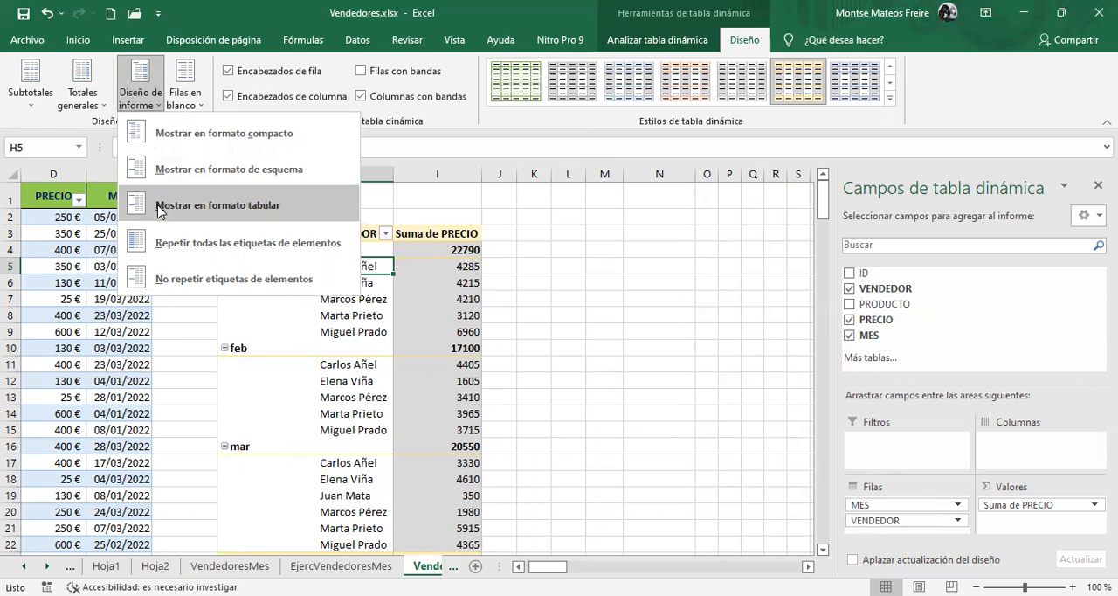
{"action": "left_click", "coordinate": [158, 204]}
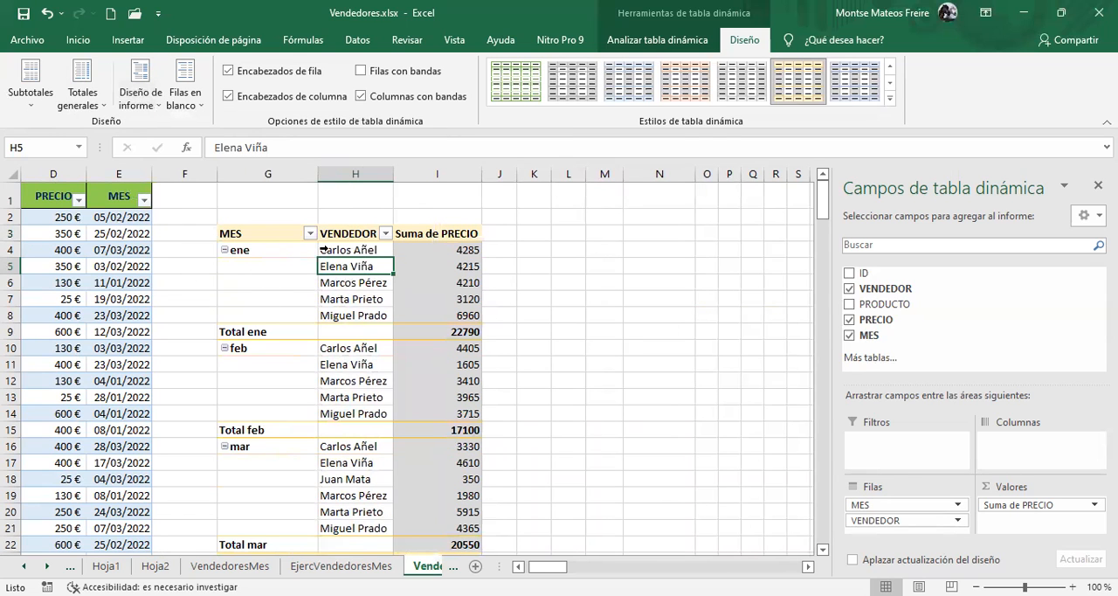
{"action": "left_click", "coordinate": [265, 249]}
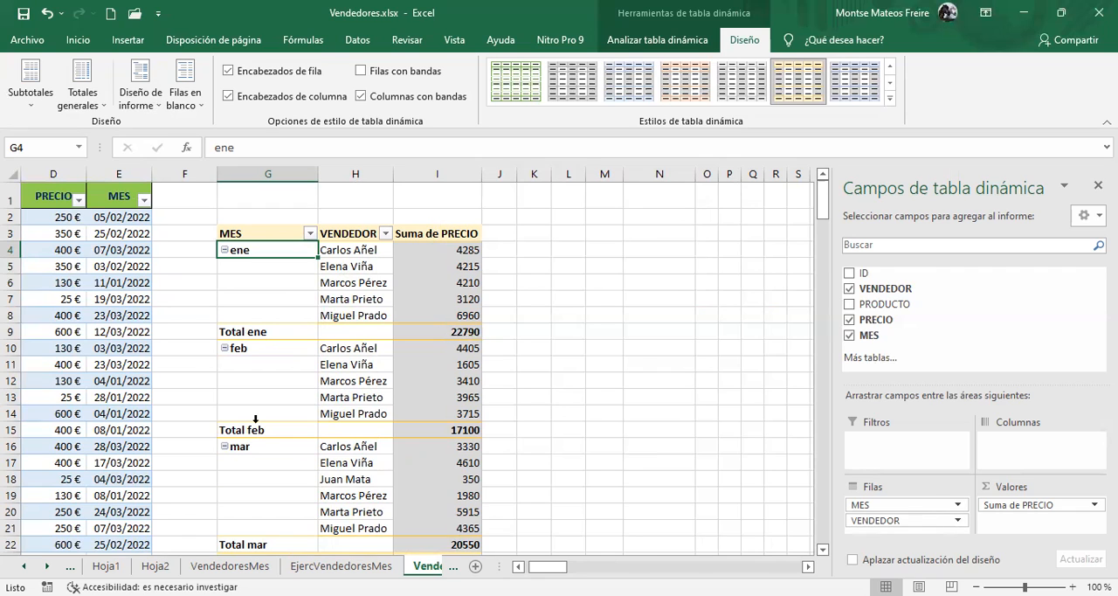
Switch the pivot table's report layout back to outline form
{"action": "left_click", "coordinate": [149, 103]}
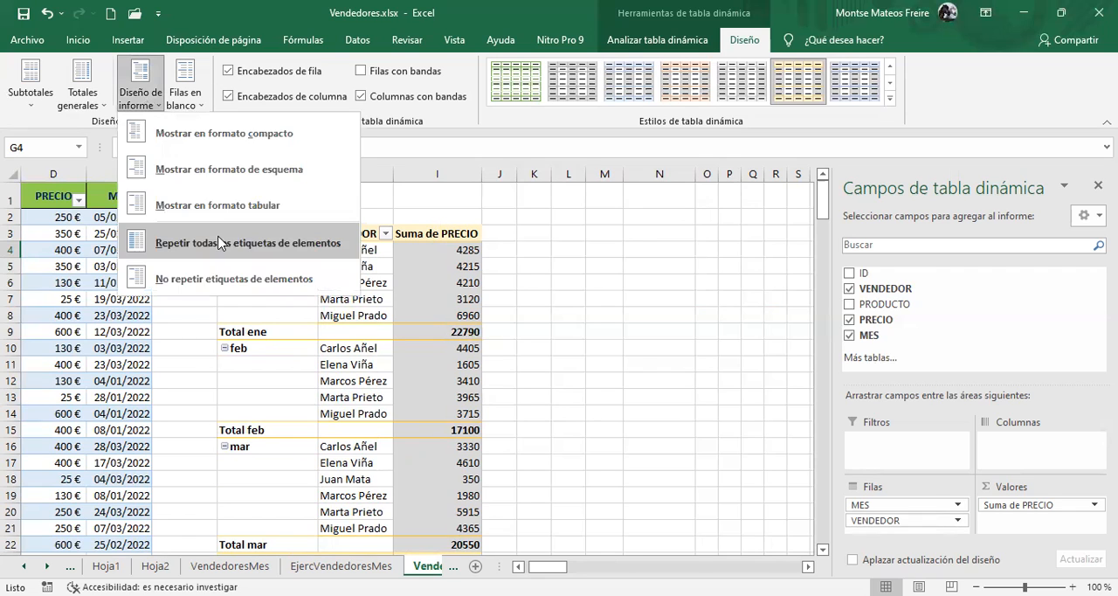
{"action": "left_click", "coordinate": [208, 171]}
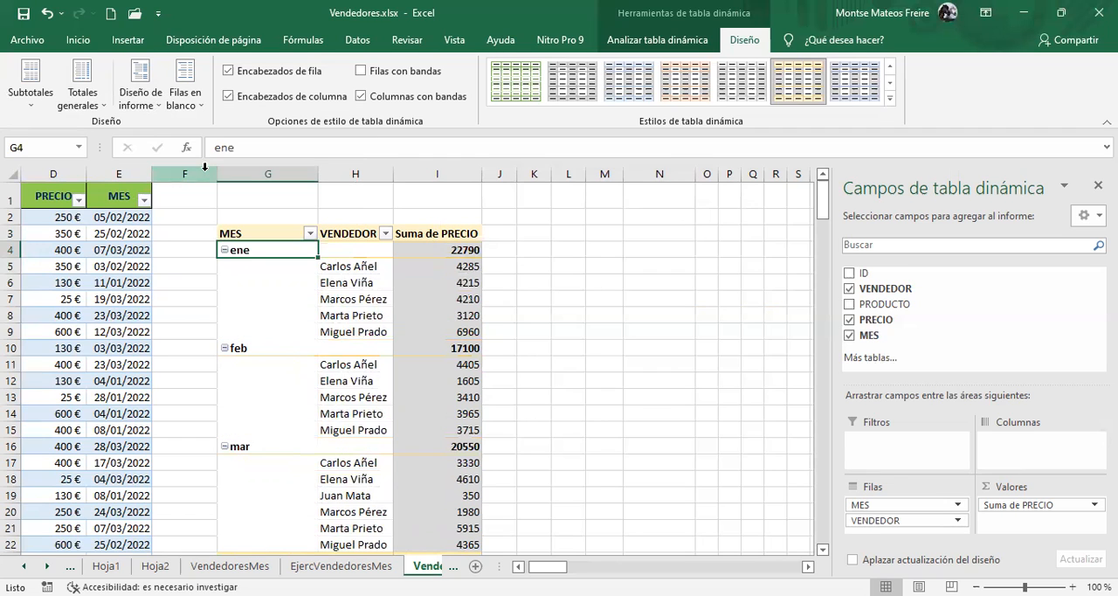
Show the pivot table in tabular form and view the report layout options for repeating item labels
{"action": "left_click", "coordinate": [140, 103]}
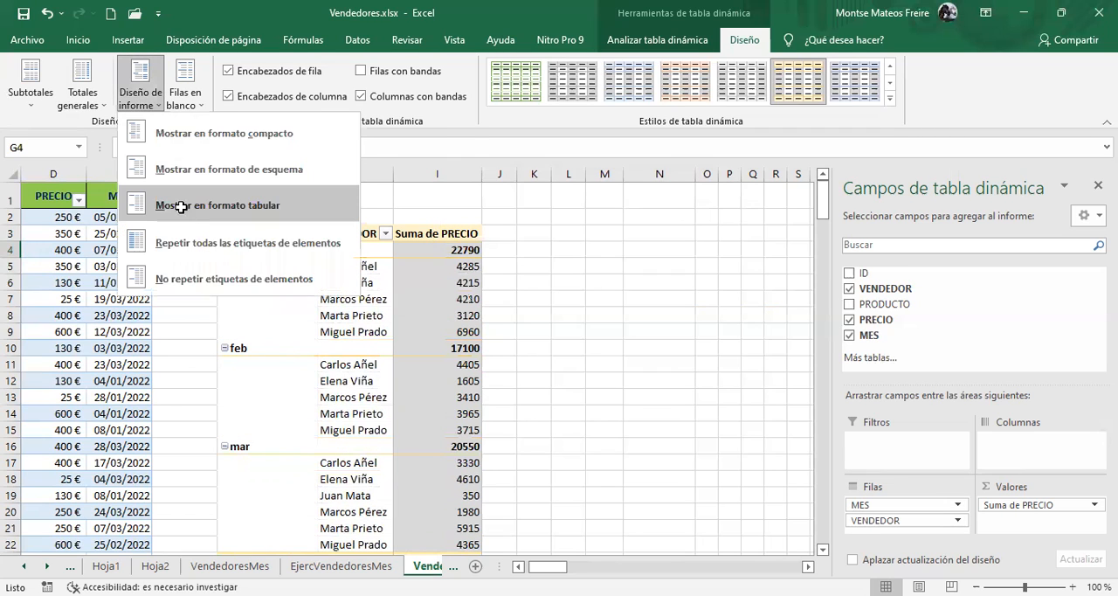
{"action": "left_click", "coordinate": [182, 208]}
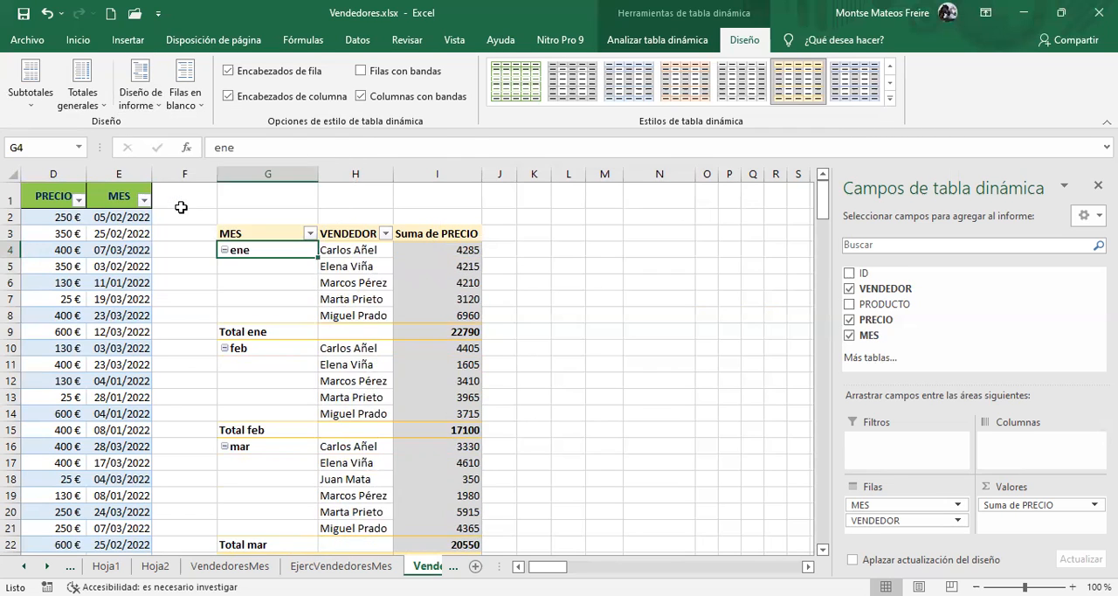
{"action": "left_click", "coordinate": [137, 103]}
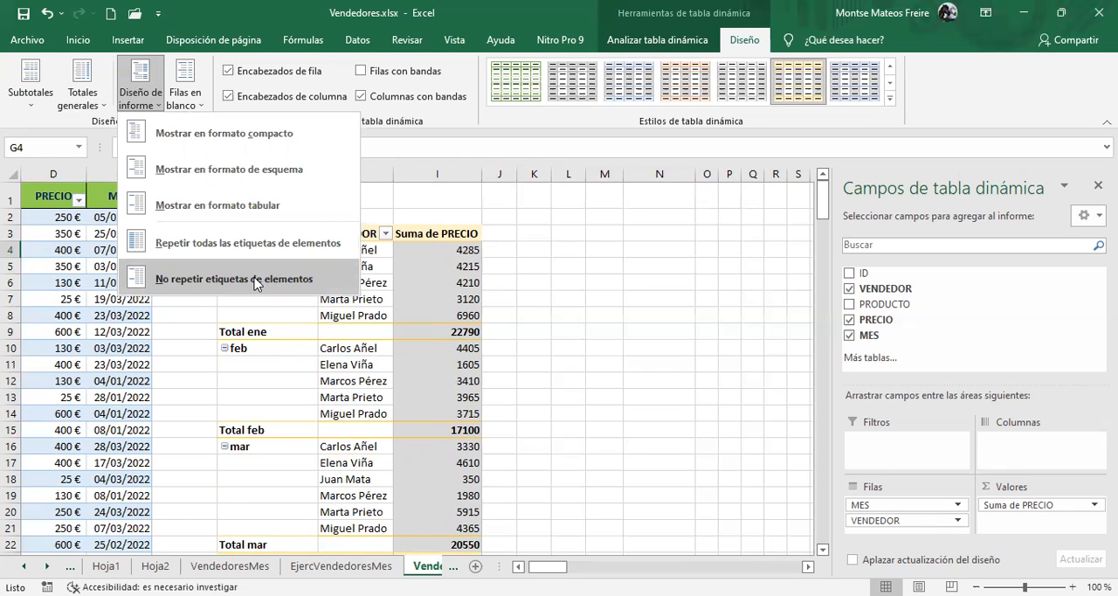
{"action": "left_click", "coordinate": [267, 159]}
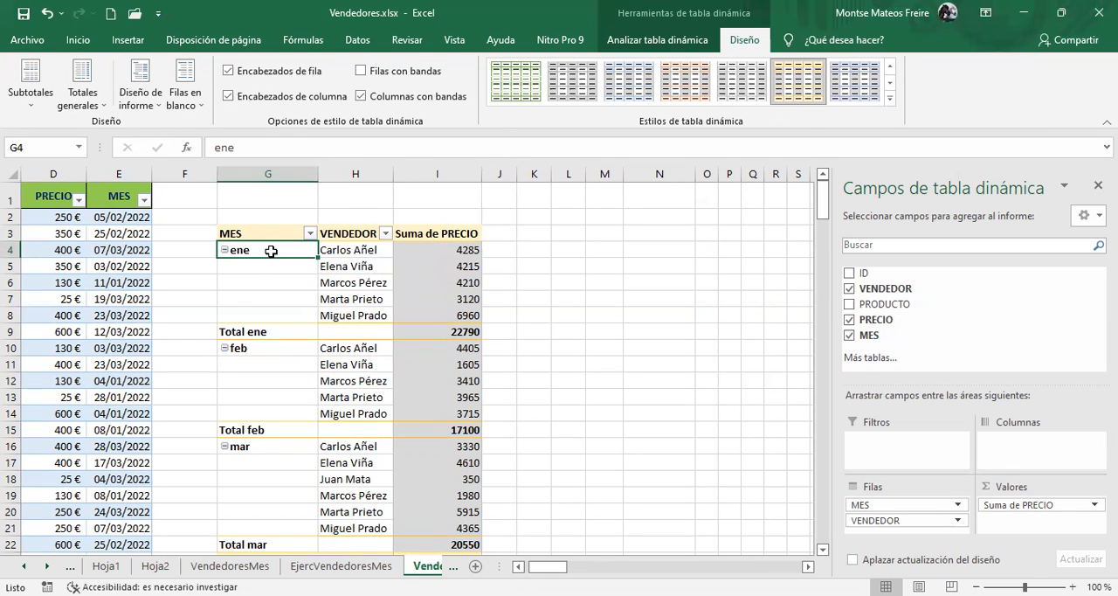
{"action": "left_click", "coordinate": [145, 96]}
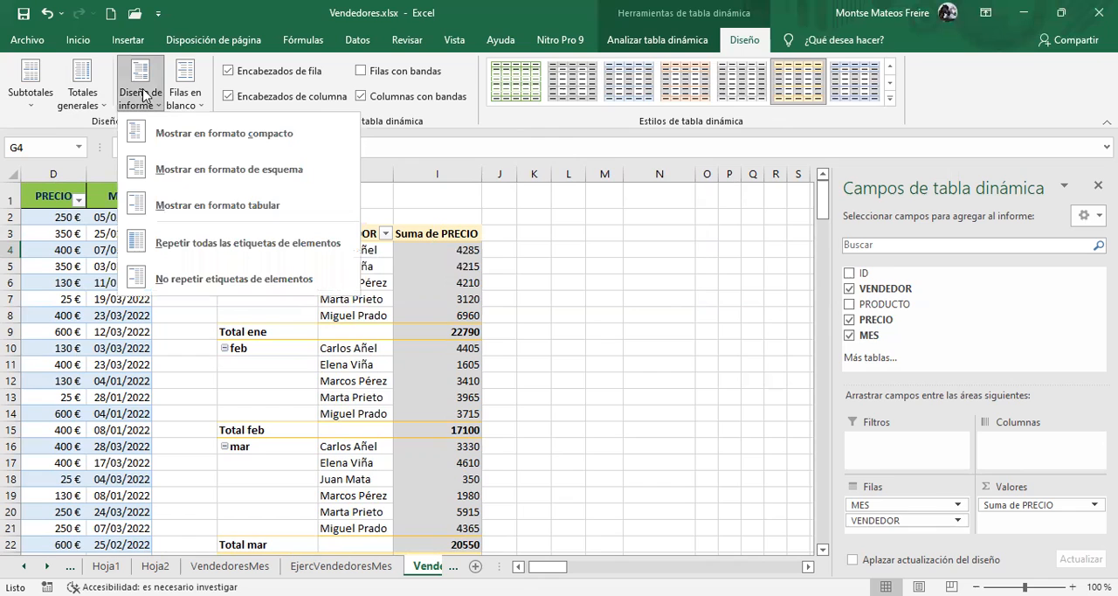
{"action": "left_click", "coordinate": [289, 342]}
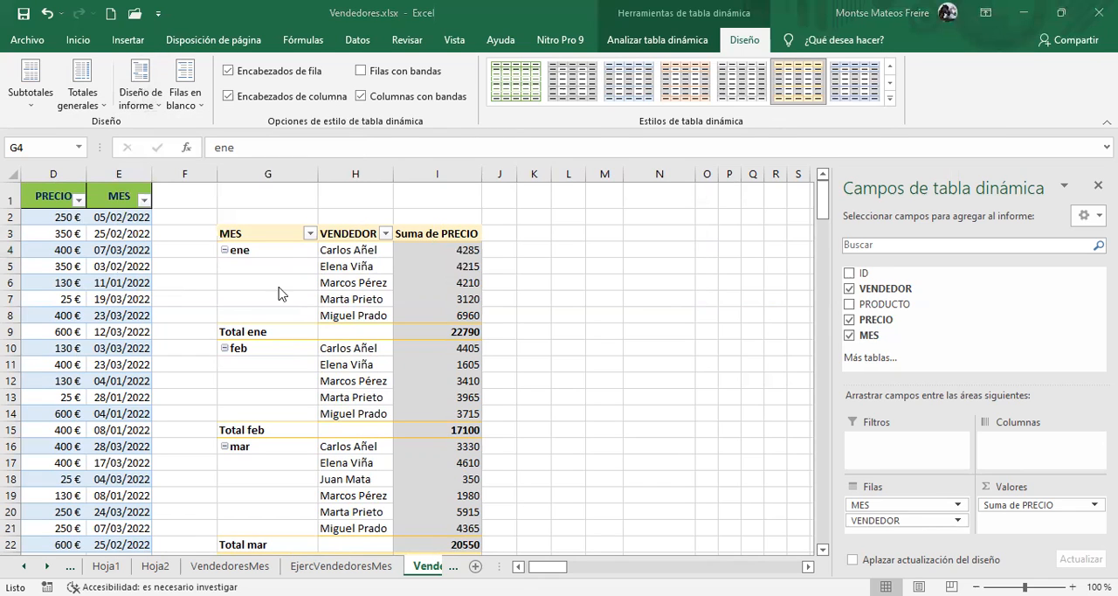
Inspect the empty MES cells under ene, and repeat all item labels in the pivot table
{"action": "left_click", "coordinate": [261, 252]}
{"action": "left_click_drag", "start_coordinate": [261, 266], "coordinate": [266, 312]}
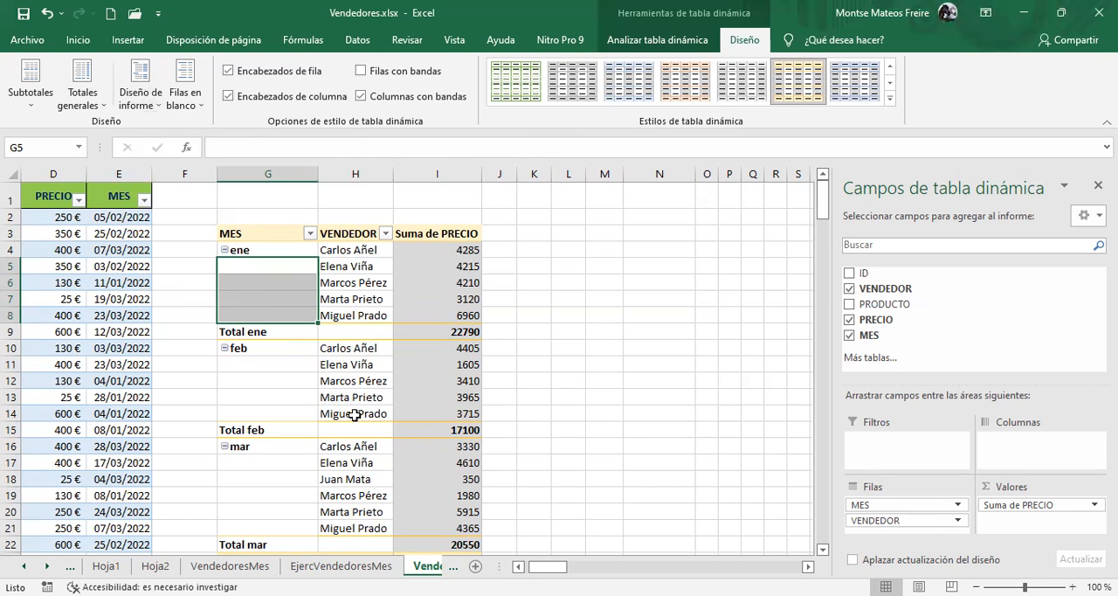
{"action": "left_click", "coordinate": [134, 108]}
{"action": "left_click", "coordinate": [175, 237]}
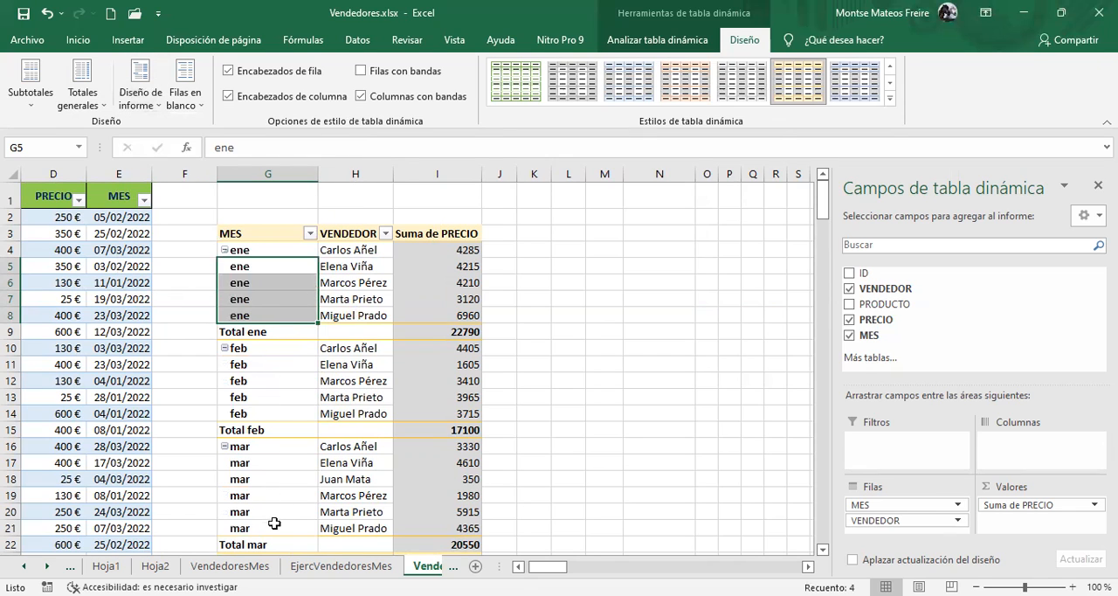
Set the pivot table not to repeat its item labels
{"action": "left_click", "coordinate": [132, 96]}
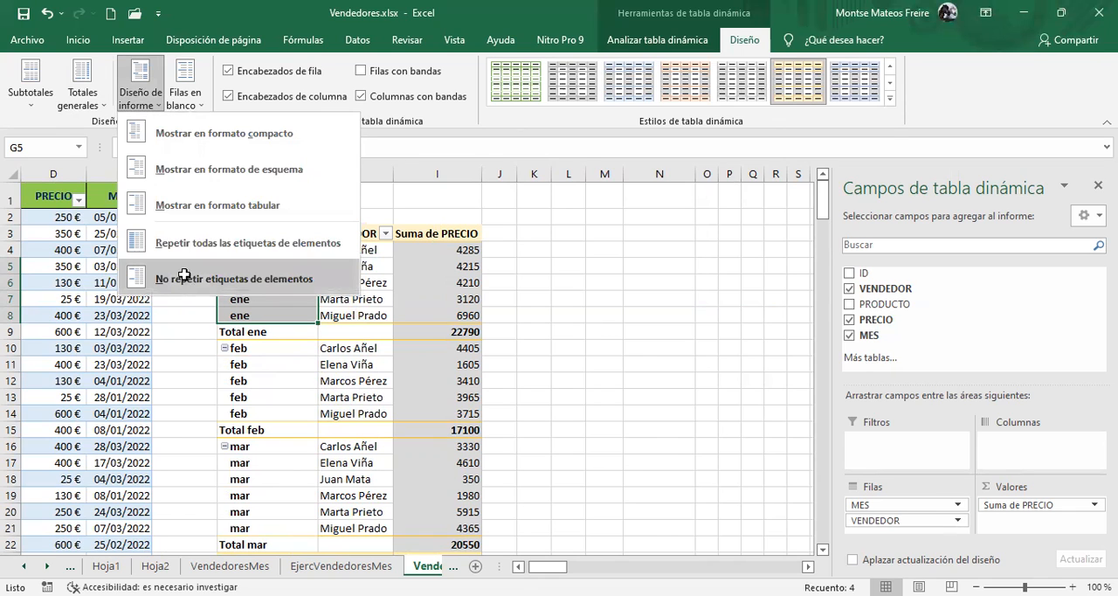
{"action": "left_click", "coordinate": [185, 277]}
{"action": "left_click", "coordinate": [382, 293]}
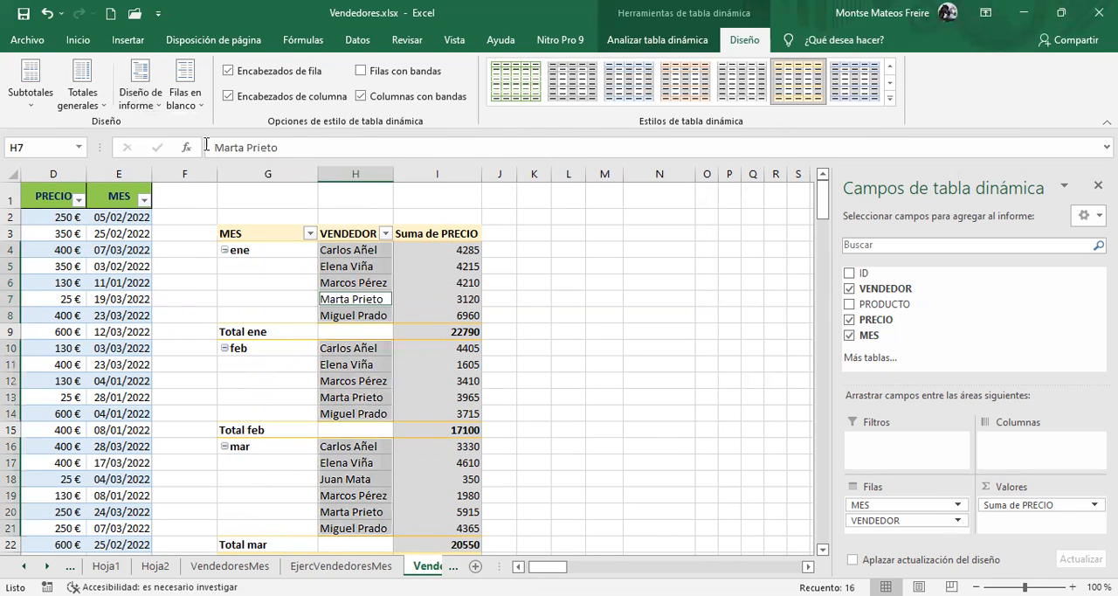
Insert a blank line after each item in the pivot table and inspect the blank rows between months
{"action": "left_click", "coordinate": [185, 97]}
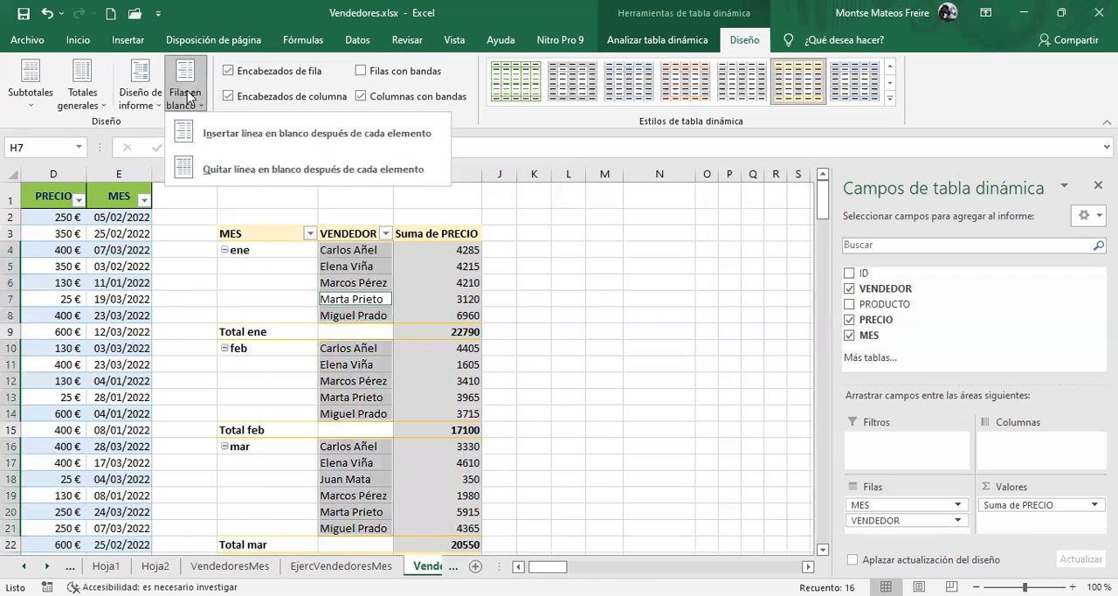
{"action": "left_click", "coordinate": [344, 132]}
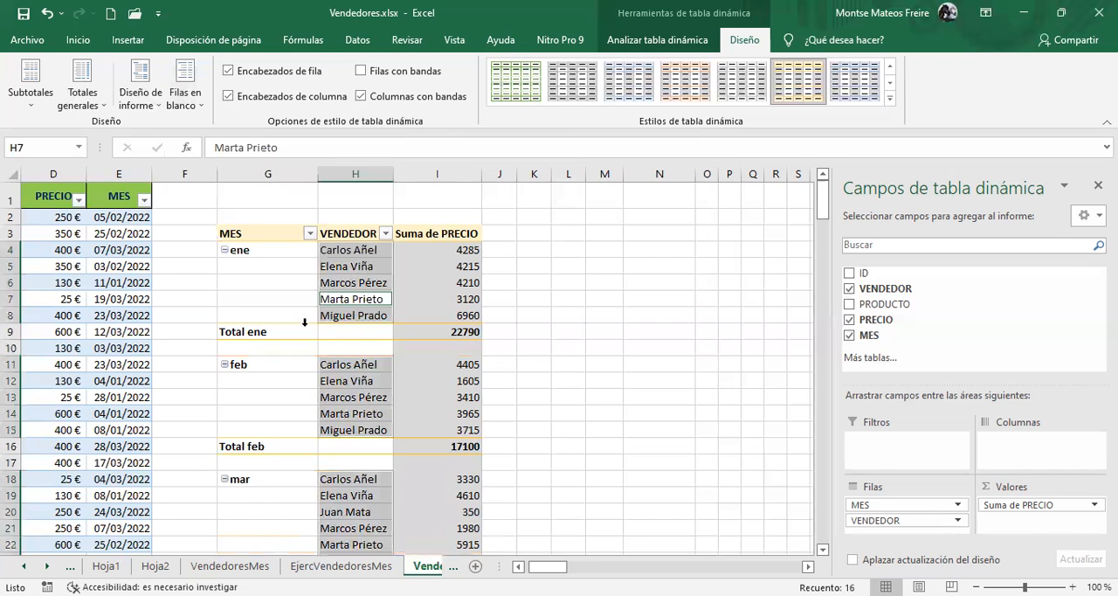
{"action": "left_click_drag", "start_coordinate": [291, 347], "coordinate": [422, 347]}
{"action": "left_click_drag", "start_coordinate": [283, 463], "coordinate": [421, 455]}
{"action": "scroll", "coordinate": [390, 419], "scroll_direction": "down", "scroll_amount": 2}
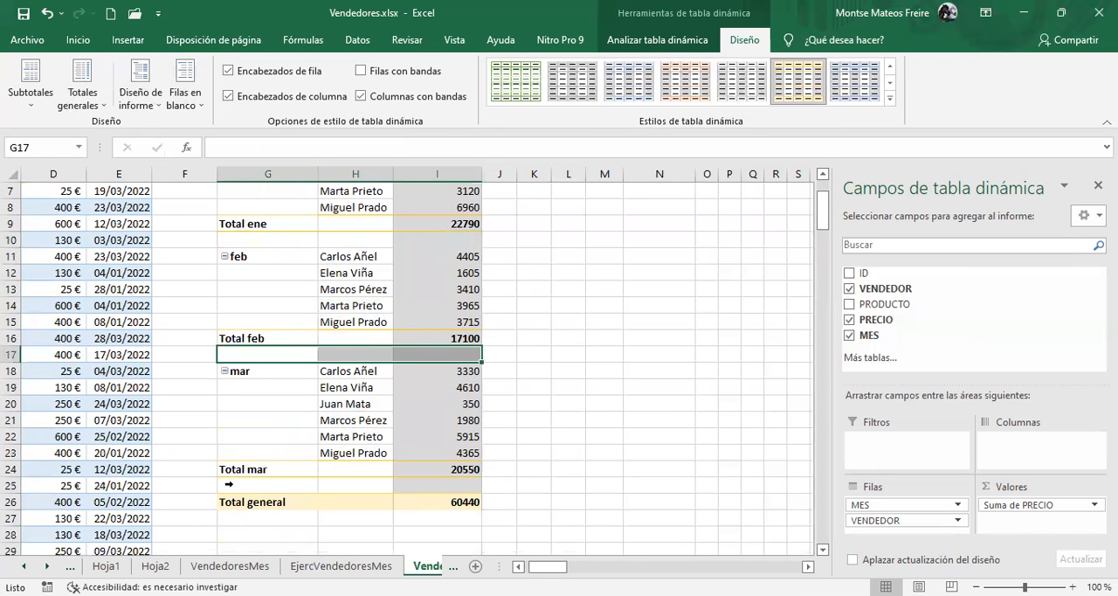
{"action": "left_click", "coordinate": [234, 479]}
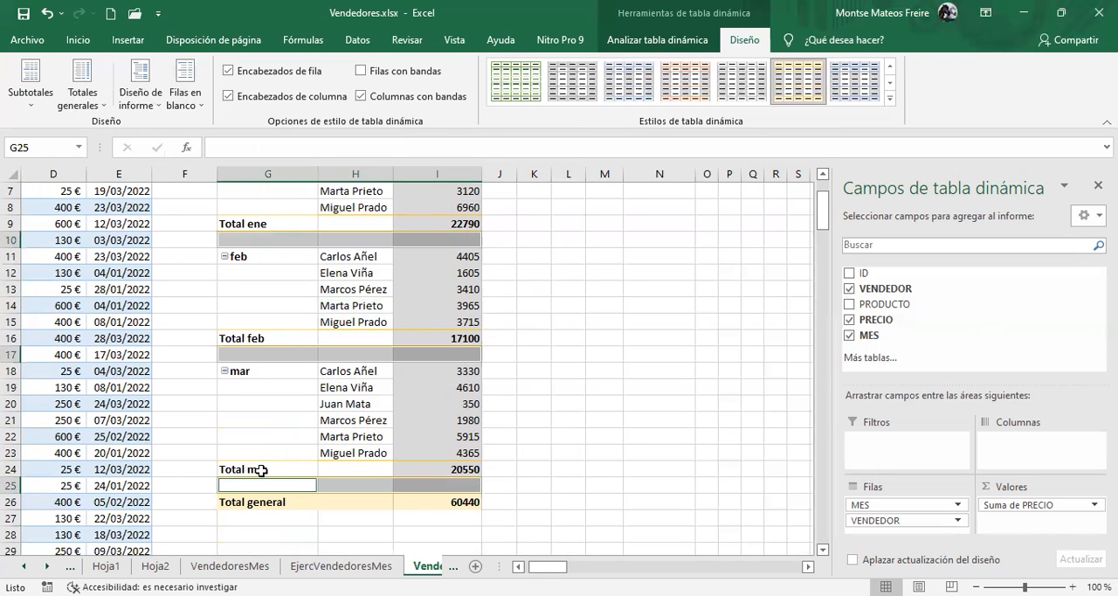
{"action": "scroll", "coordinate": [267, 488], "scroll_direction": "up", "scroll_amount": 2}
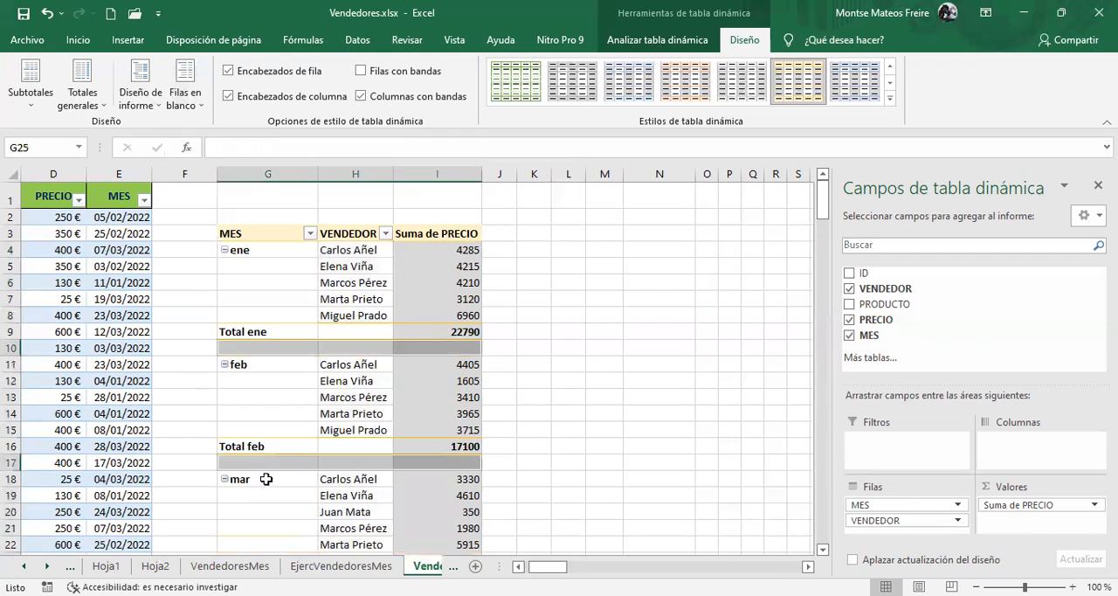
Remove the blank line after each item in the pivot table
{"action": "left_click", "coordinate": [184, 79]}
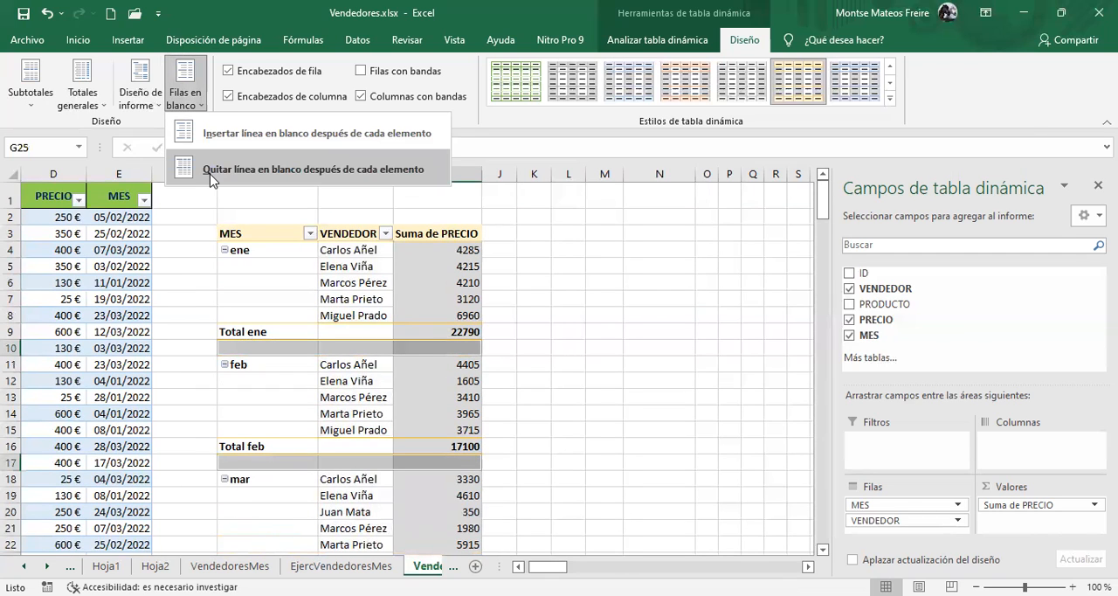
{"action": "left_click", "coordinate": [313, 169]}
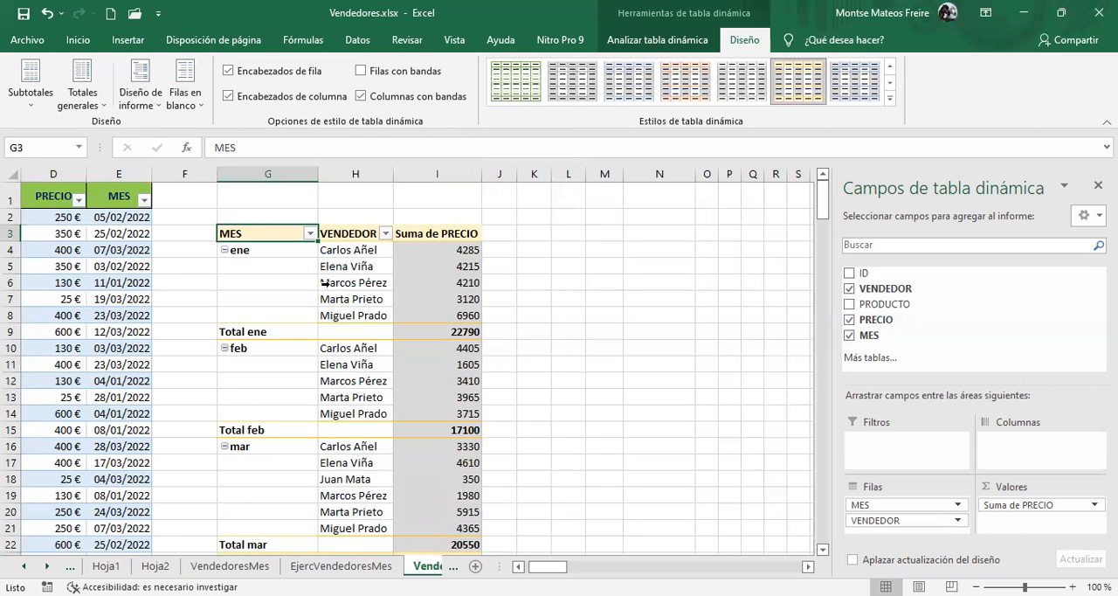
{"action": "left_click", "coordinate": [409, 268]}
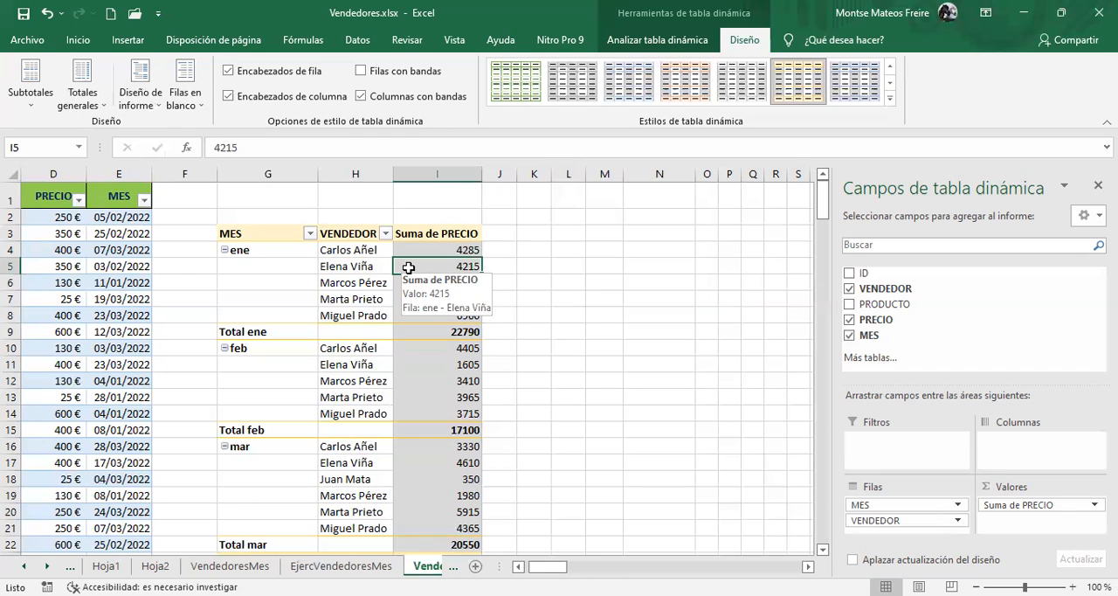
{"action": "left_click", "coordinate": [350, 253]}
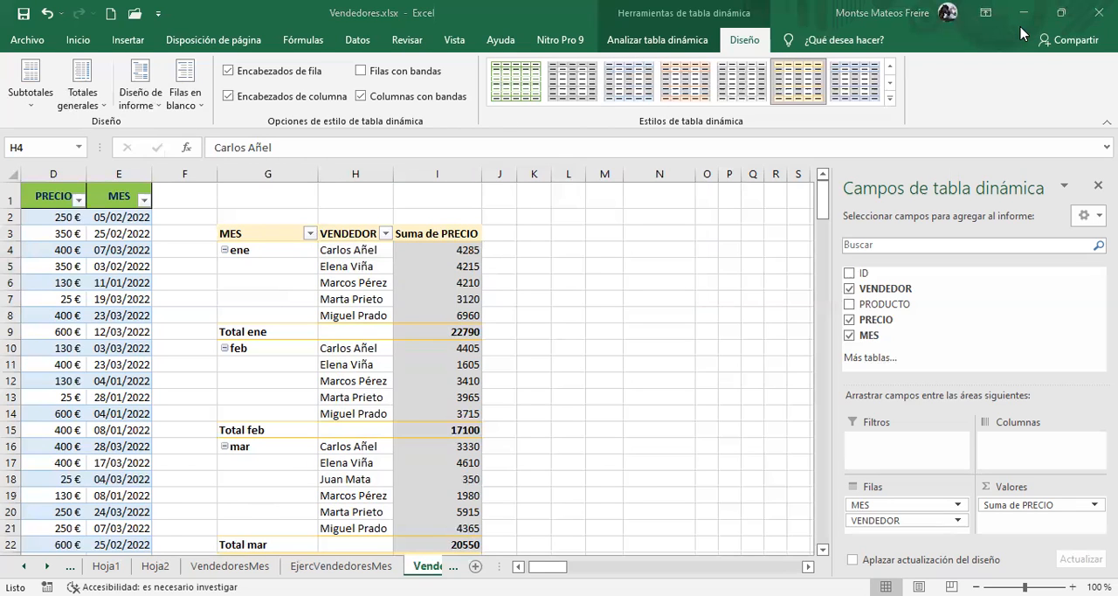
View the filter and sort options of the pivot table's VENDEDOR and MES fields
{"action": "left_click", "coordinate": [693, 40]}
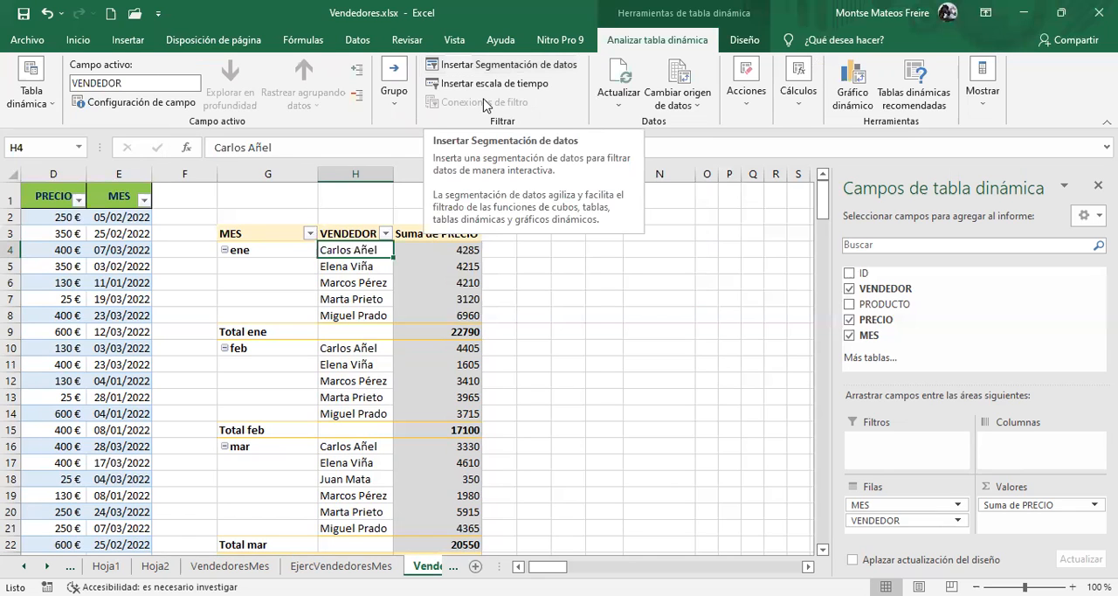
{"action": "left_click", "coordinate": [385, 234]}
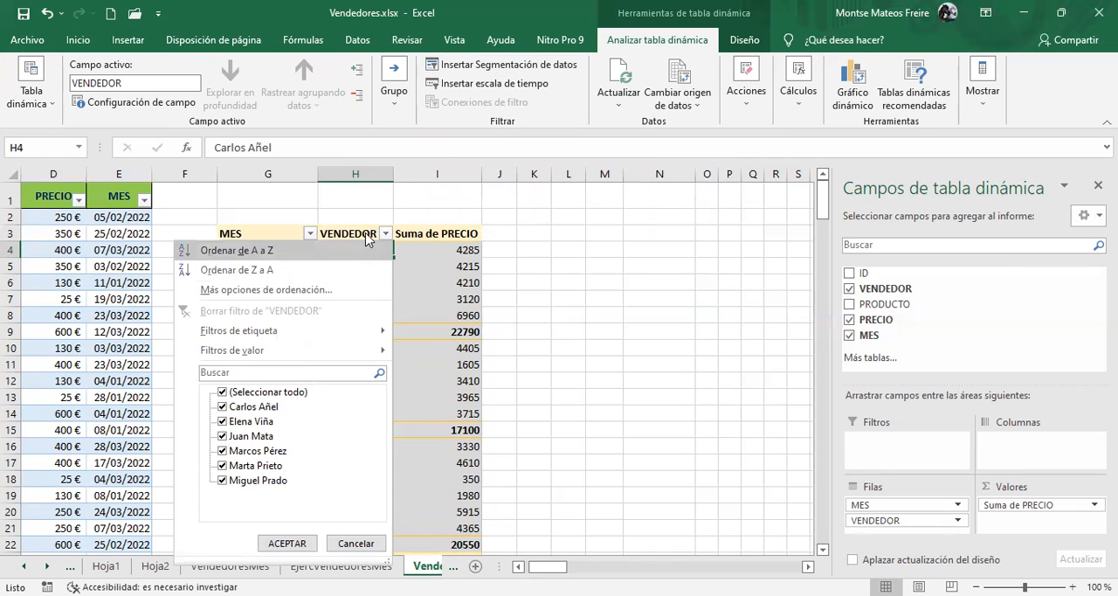
{"action": "left_click", "coordinate": [310, 234]}
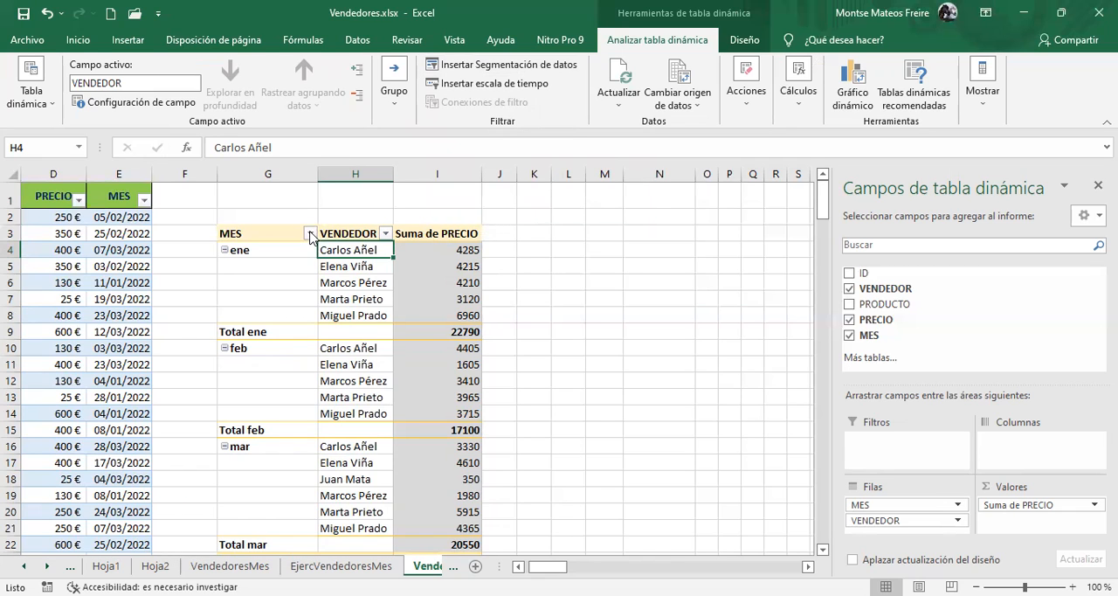
{"action": "left_click", "coordinate": [310, 233]}
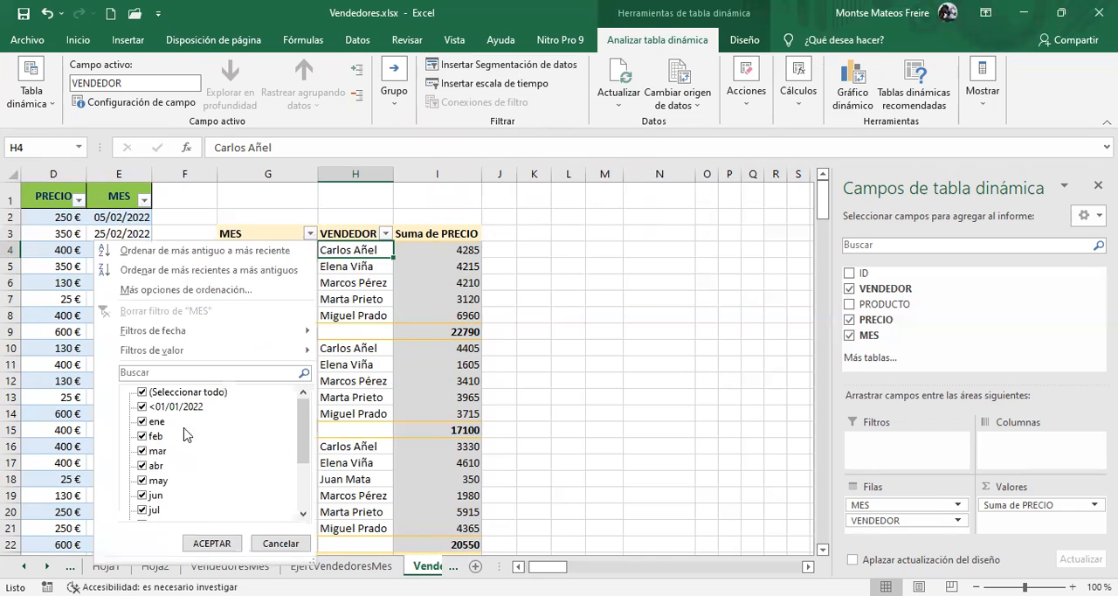
{"action": "left_click", "coordinate": [312, 234]}
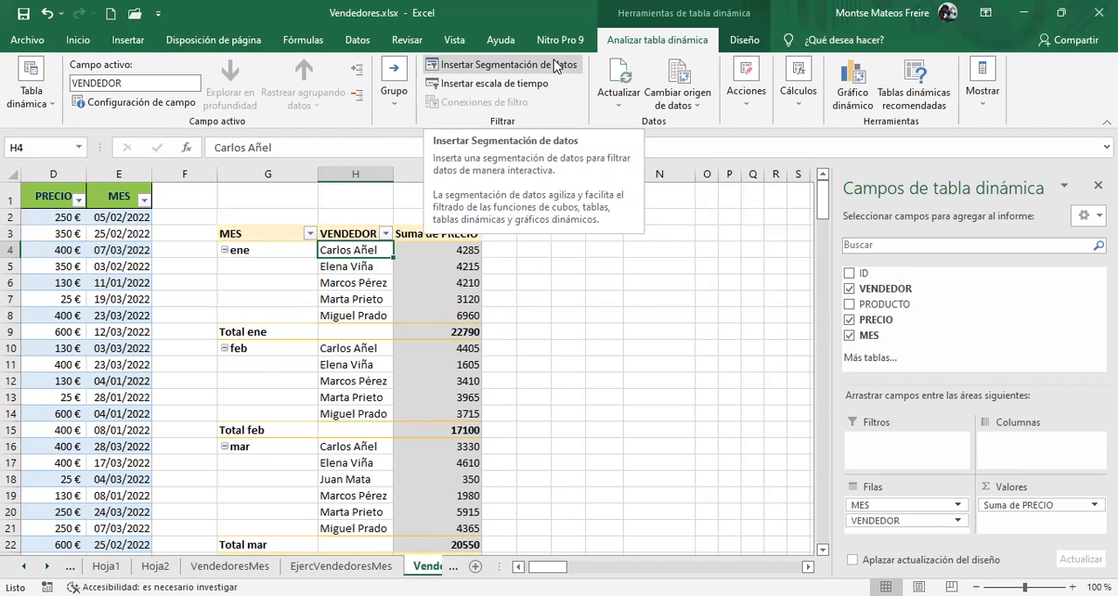
Insert a slicer for the PRODUCTO field and place it beside the pivot table over columns L to O
{"action": "left_click", "coordinate": [530, 71]}
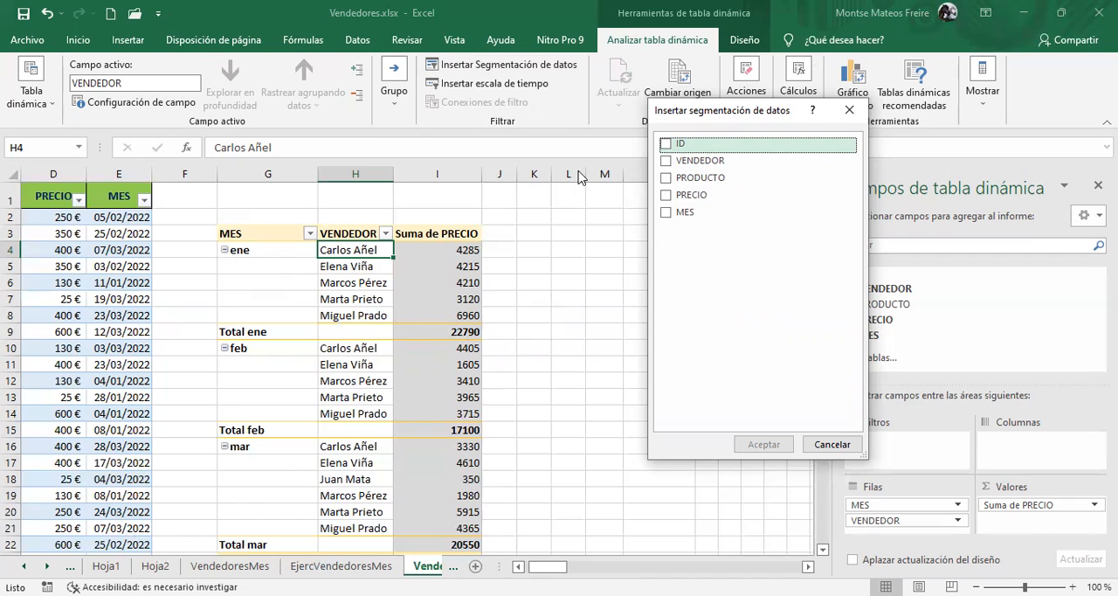
{"action": "left_click", "coordinate": [668, 179]}
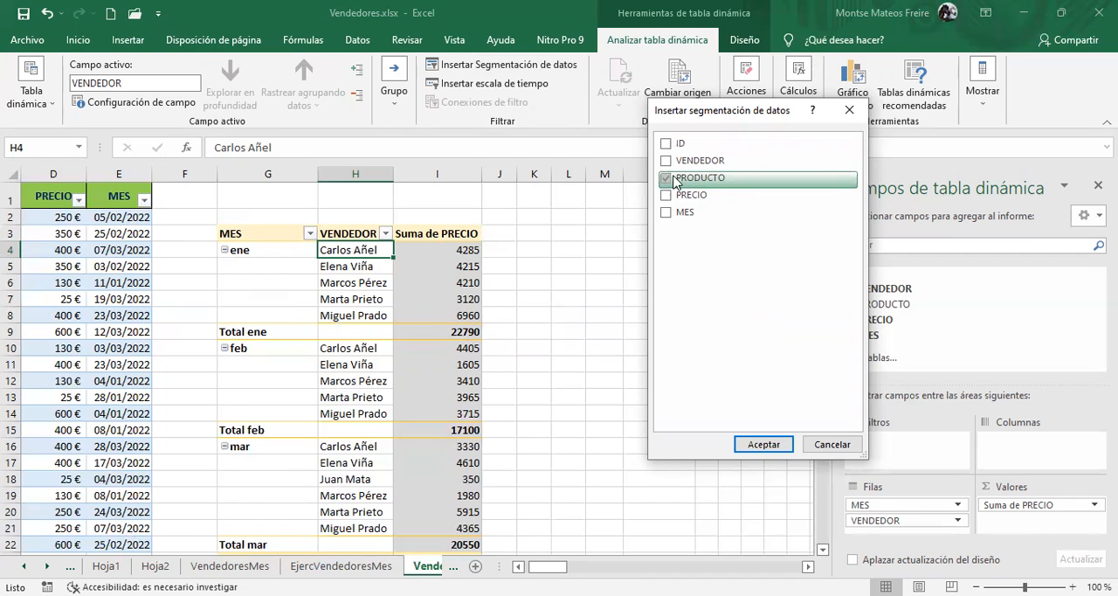
{"action": "left_click", "coordinate": [763, 445]}
{"action": "left_click_drag", "start_coordinate": [392, 273], "coordinate": [606, 200]}
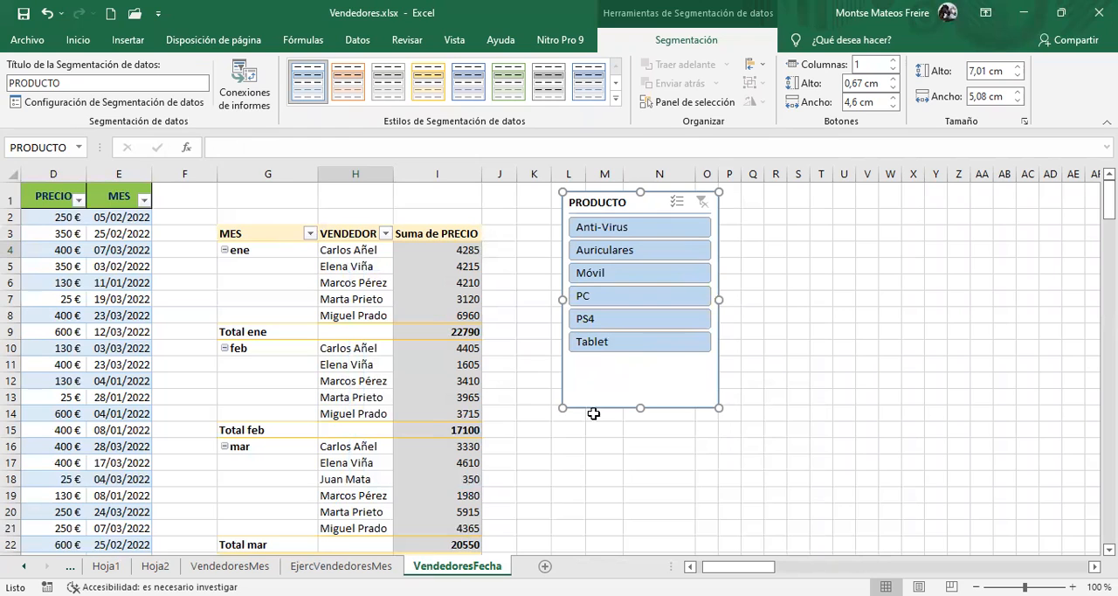
Filter the pivot table through the PRODUCTO slicer by Tablet, Anti-Virus, Tablet again and Móvil, and clear the filter
{"action": "left_click", "coordinate": [616, 347]}
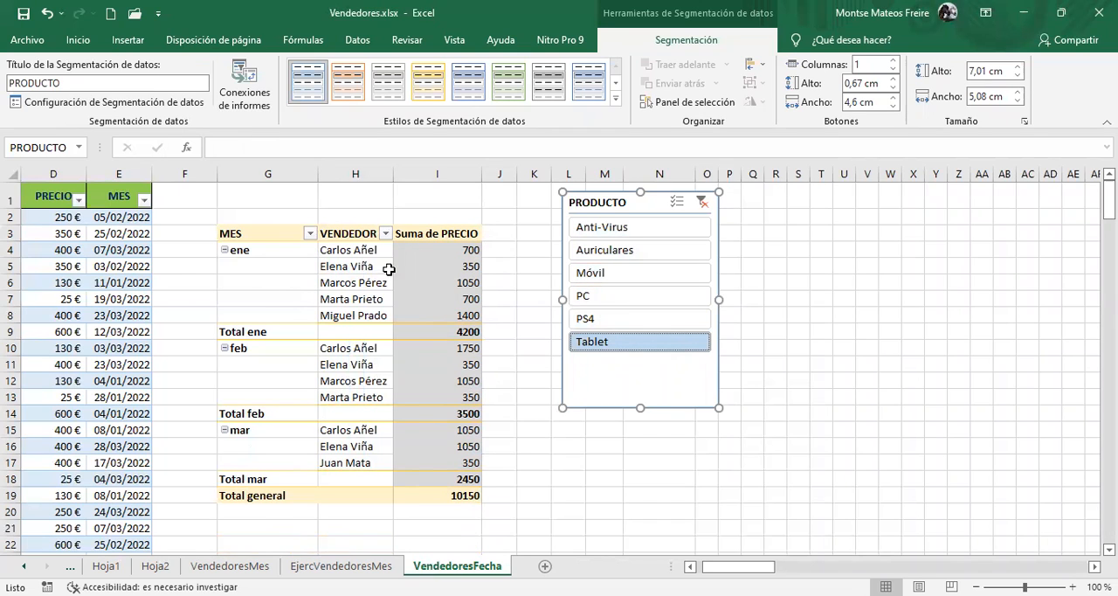
{"action": "left_click", "coordinate": [626, 229]}
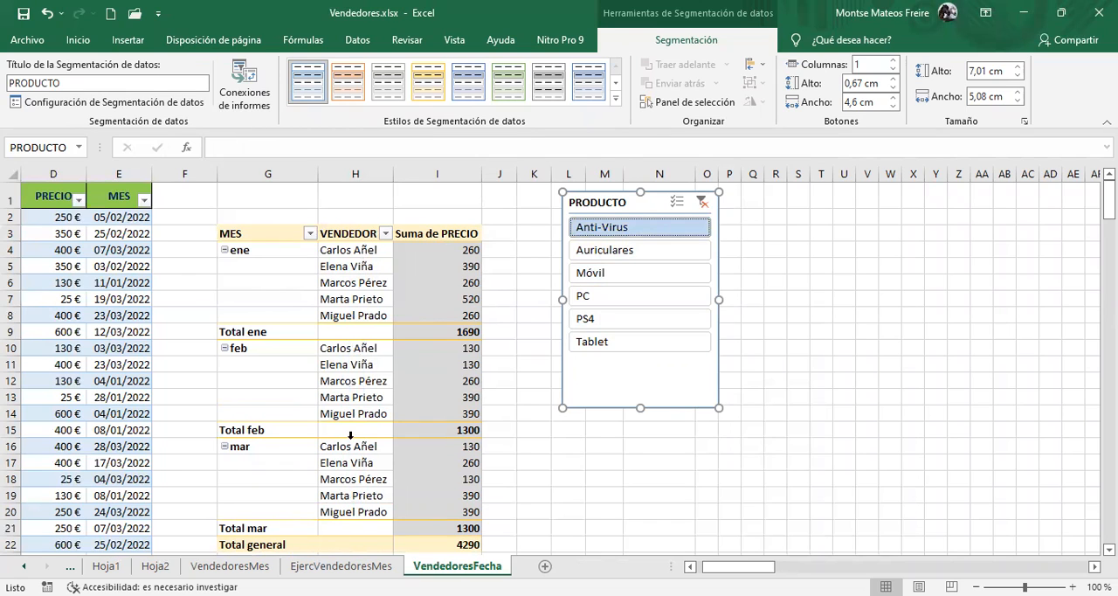
{"action": "left_click", "coordinate": [619, 343]}
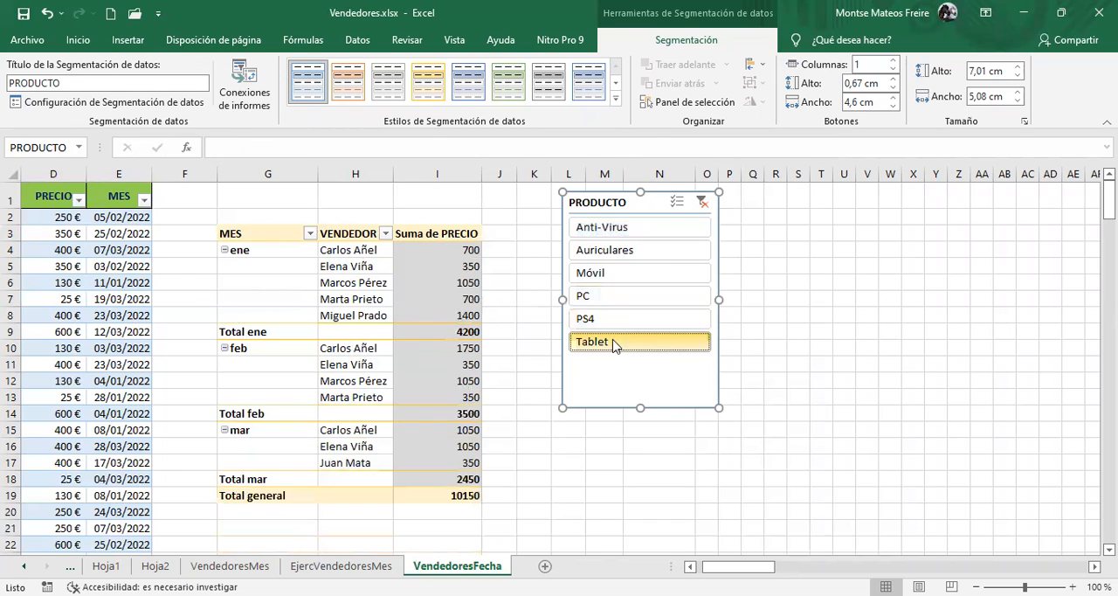
{"action": "left_click", "coordinate": [589, 276]}
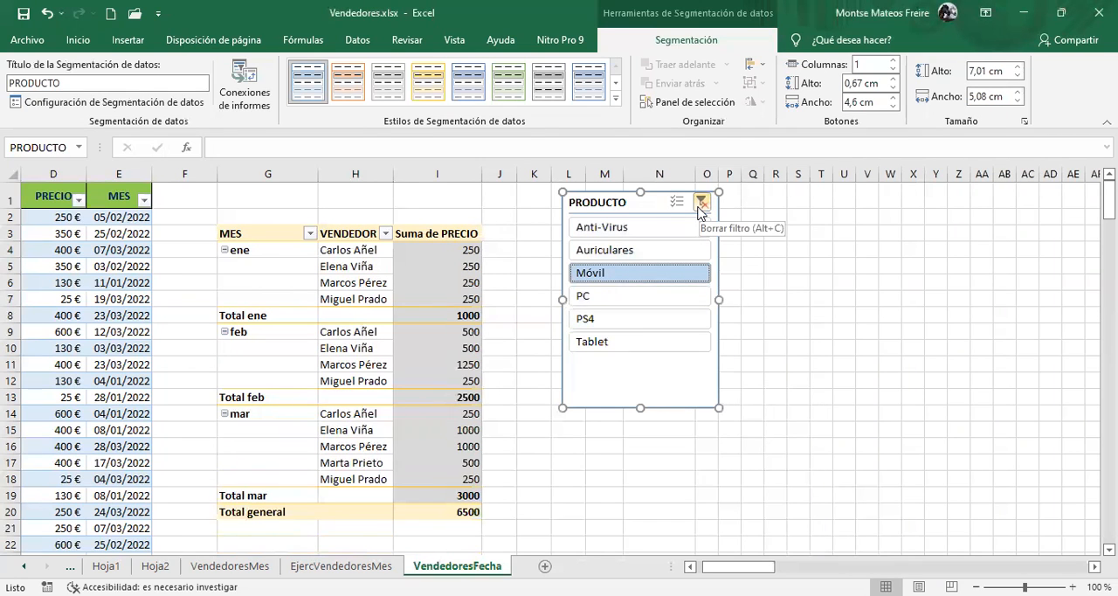
{"action": "left_click", "coordinate": [701, 204]}
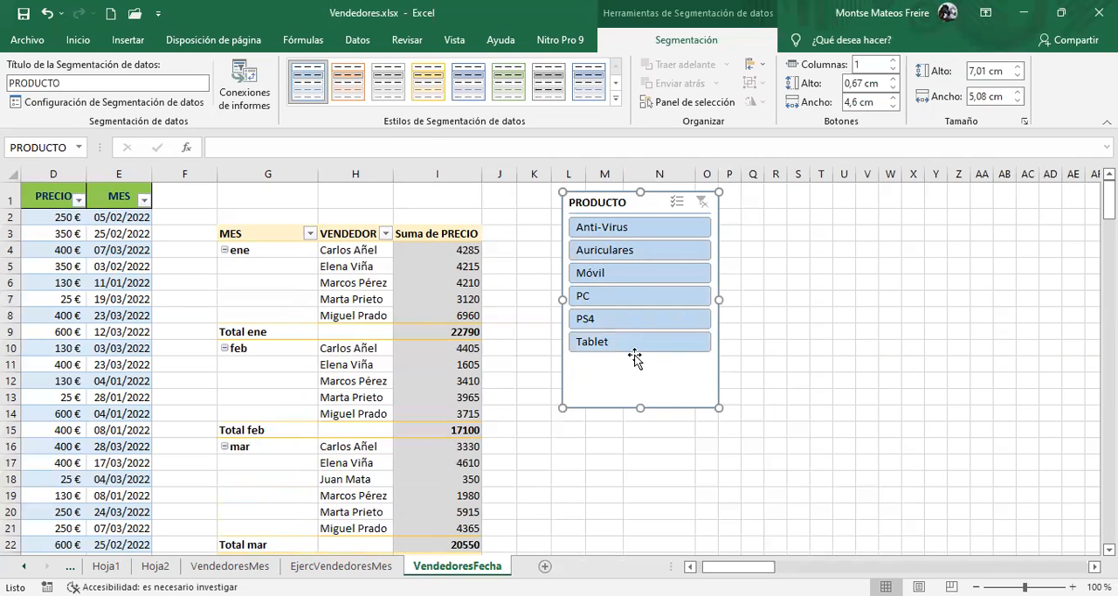
Move the PRODUCTO slicer slightly down and delete it
{"action": "mouse_move", "coordinate": [629, 203]}
{"action": "left_mouse_down"}
{"action": "mouse_move", "coordinate": [669, 202]}
{"action": "mouse_move", "coordinate": [656, 219]}
{"action": "mouse_move", "coordinate": [635, 216]}
{"action": "left_mouse_up"}
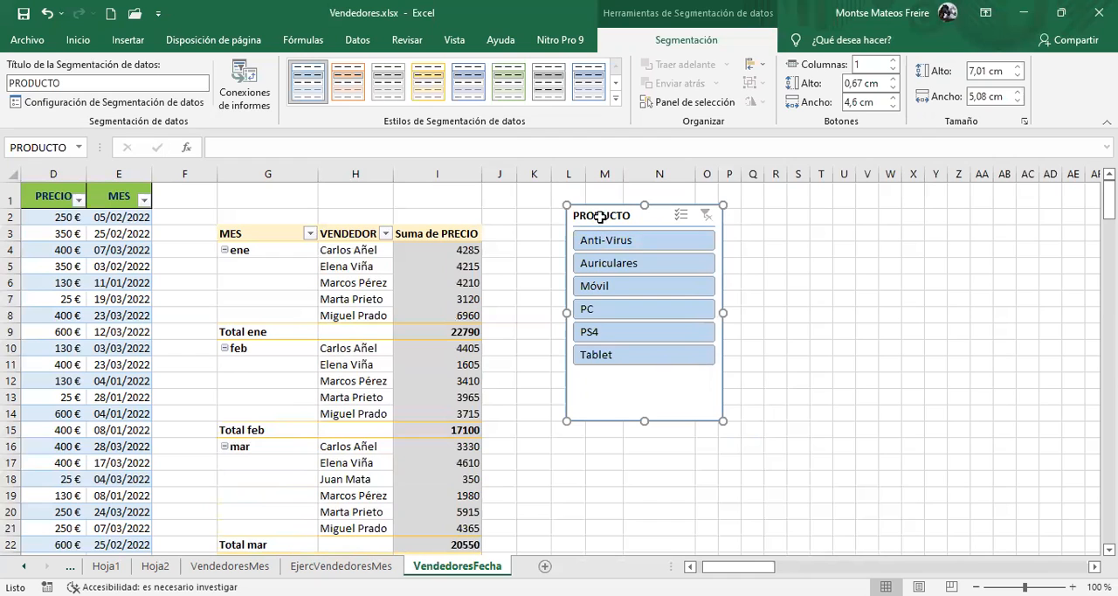
{"action": "key", "text": "Delete"}
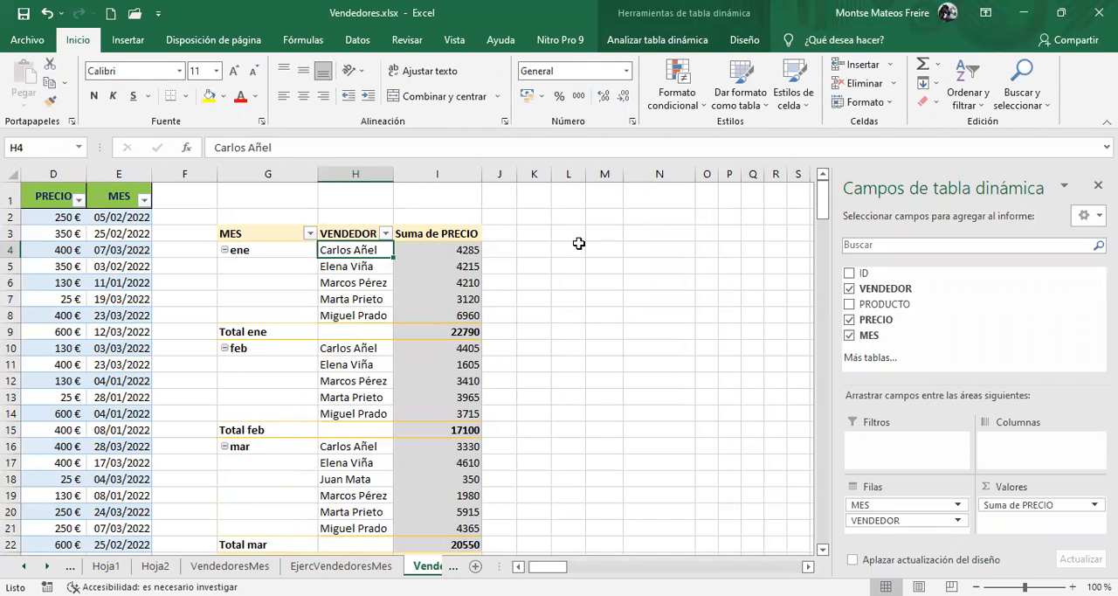
Insert a slicer for the PRODUCTO field and place it beside the pivot table over columns K to N
{"action": "left_click", "coordinate": [634, 41]}
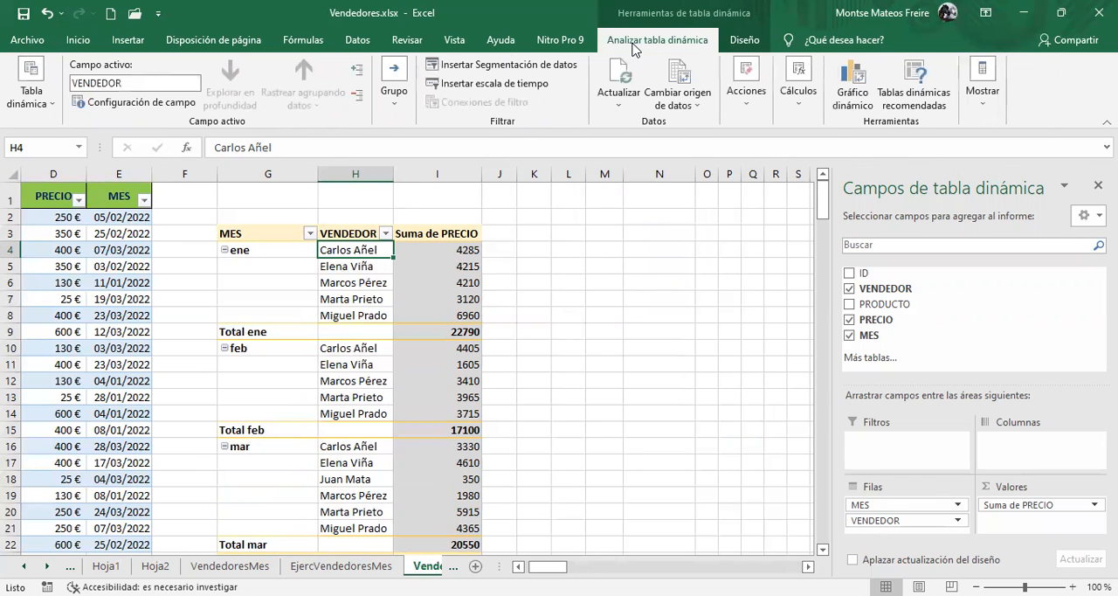
{"action": "left_click", "coordinate": [508, 66]}
{"action": "left_click", "coordinate": [703, 179]}
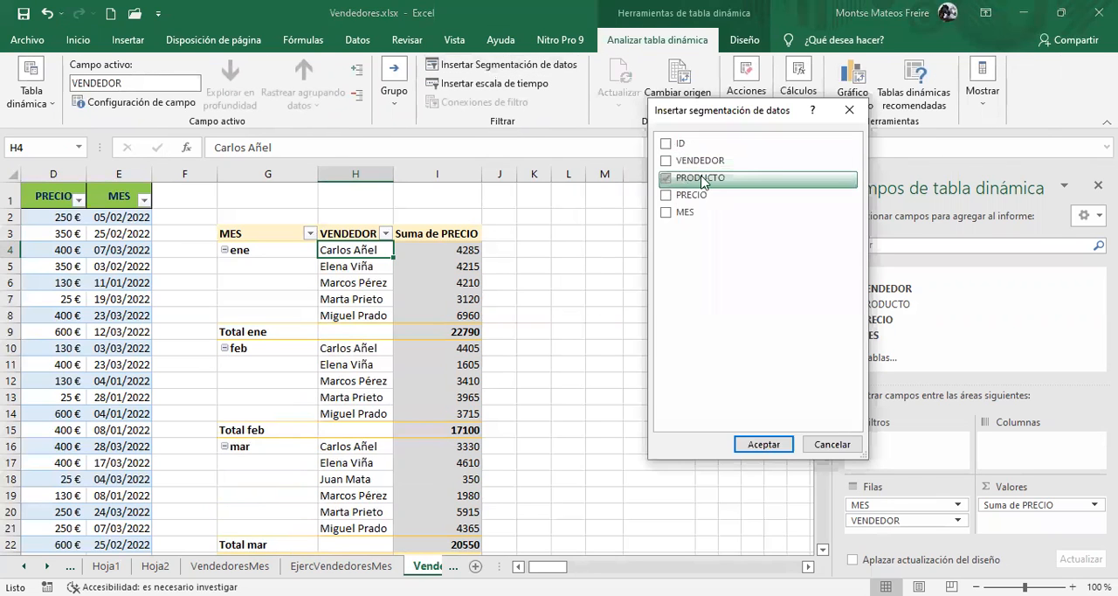
{"action": "left_click", "coordinate": [768, 443]}
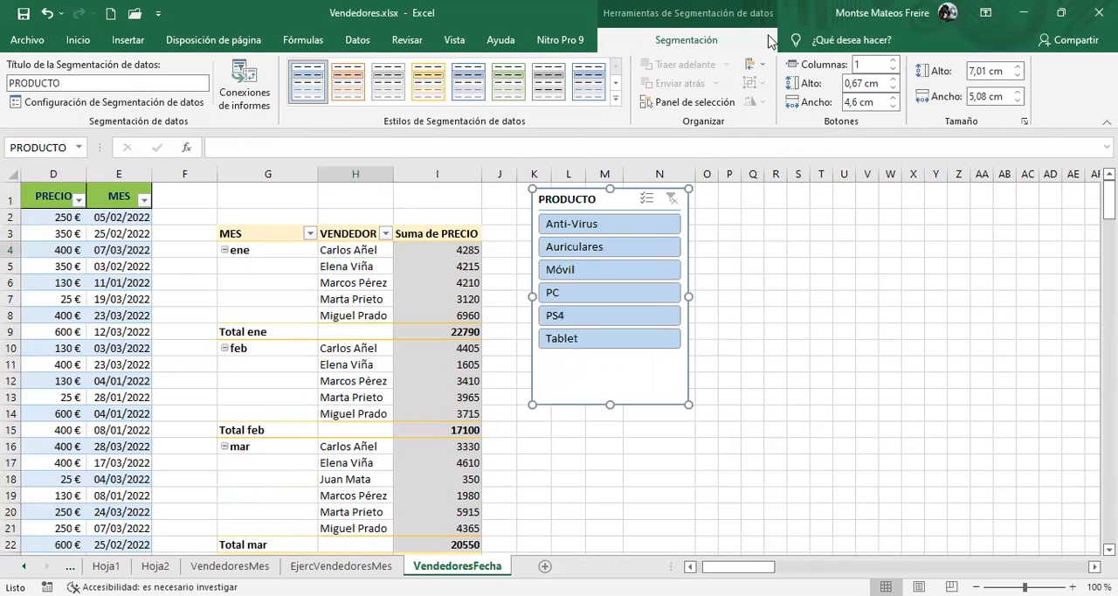
Insert a slicer for the pivot table's VENDEDOR field and place it beside the PRODUCTO slicer
{"action": "left_click", "coordinate": [456, 301]}
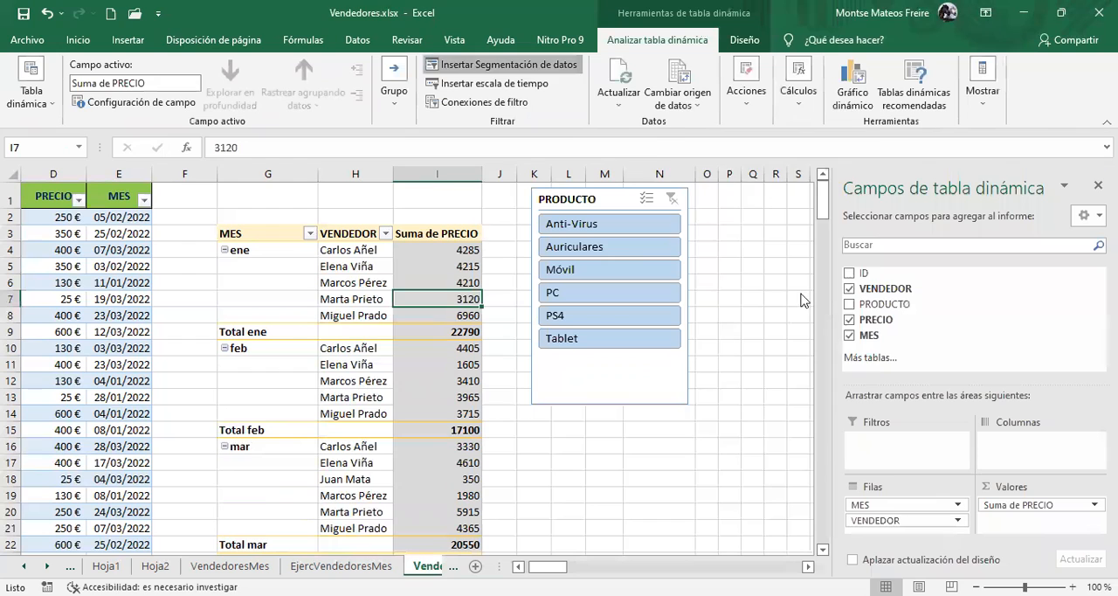
{"action": "left_click", "coordinate": [478, 68]}
{"action": "left_click", "coordinate": [696, 165]}
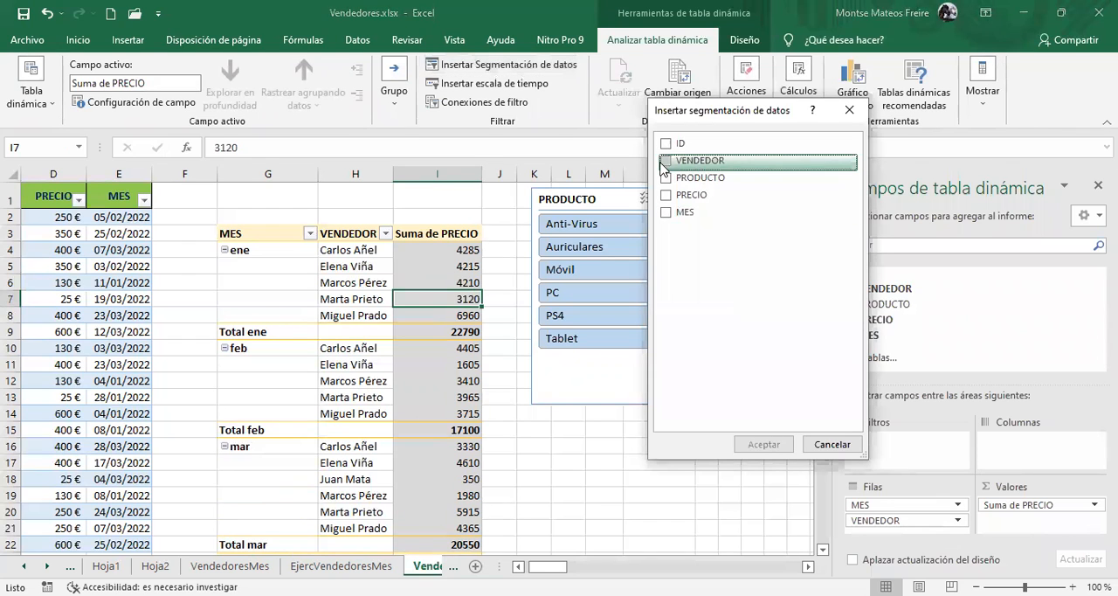
{"action": "left_click", "coordinate": [764, 445]}
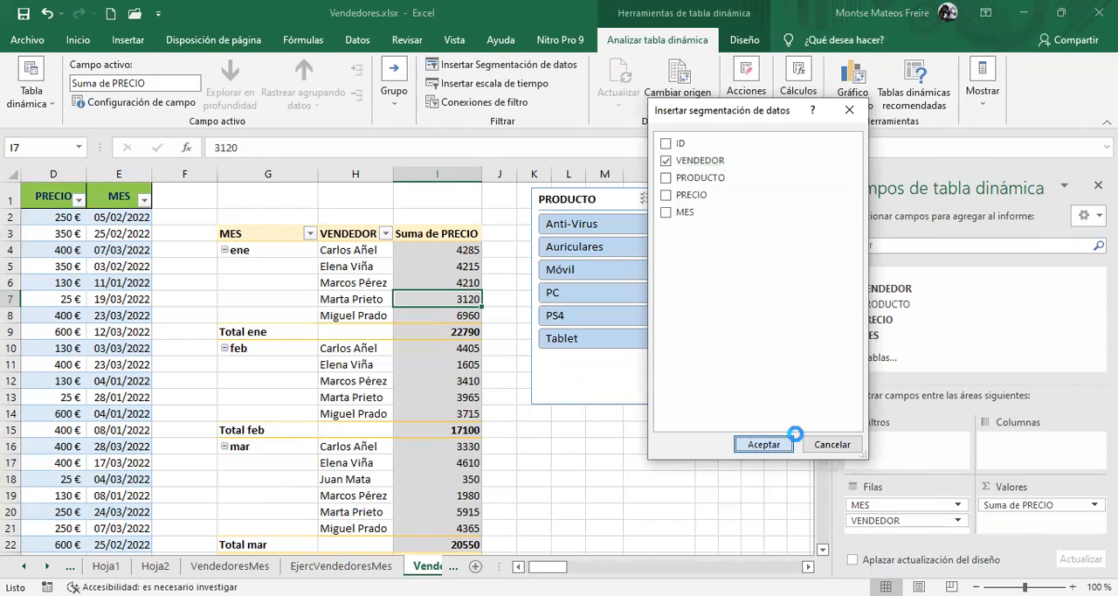
{"action": "left_click_drag", "start_coordinate": [395, 263], "coordinate": [737, 197]}
Filter the pivot table to the first seller in the VENDEDOR slicer, combined with Anti-Virus and then Móvil in the PRODUCTO slicer
{"action": "left_click", "coordinate": [746, 231]}
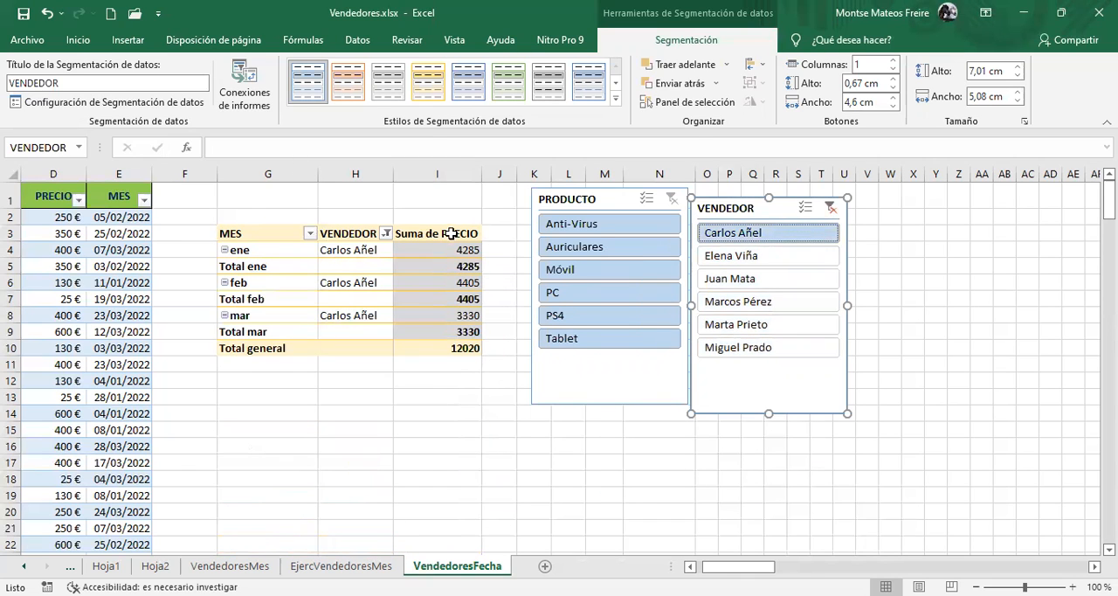
{"action": "left_click", "coordinate": [622, 229]}
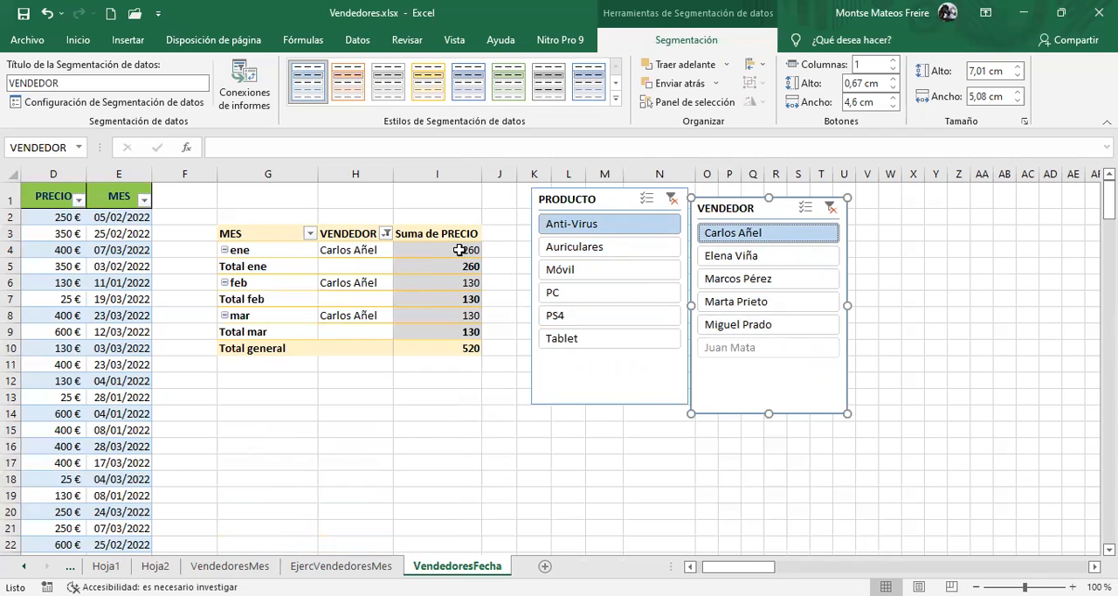
{"action": "left_click", "coordinate": [619, 272]}
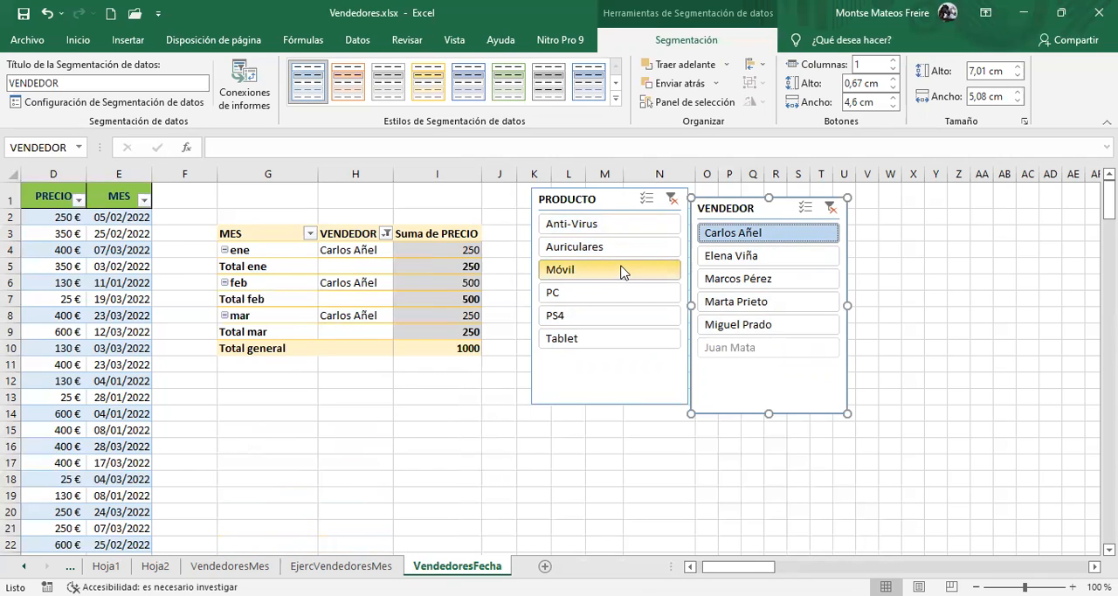
Filter the pivot table to the greyed-out seller in the VENDEDOR slicer, and switch the PRODUCTO slicer to Tablet and then Auriculares
{"action": "left_click", "coordinate": [764, 350]}
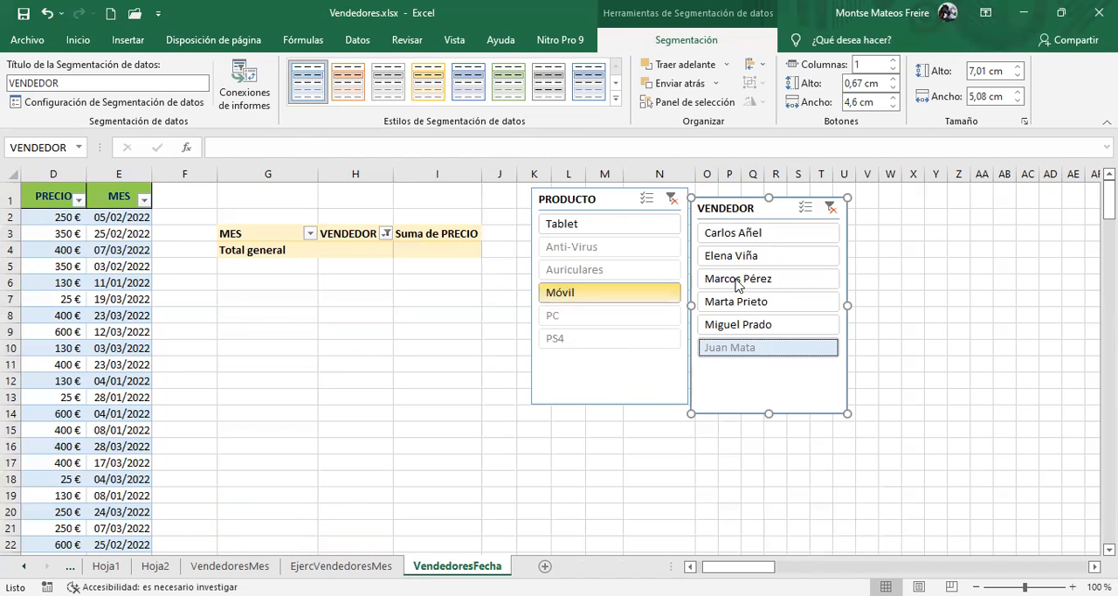
{"action": "left_click", "coordinate": [594, 228]}
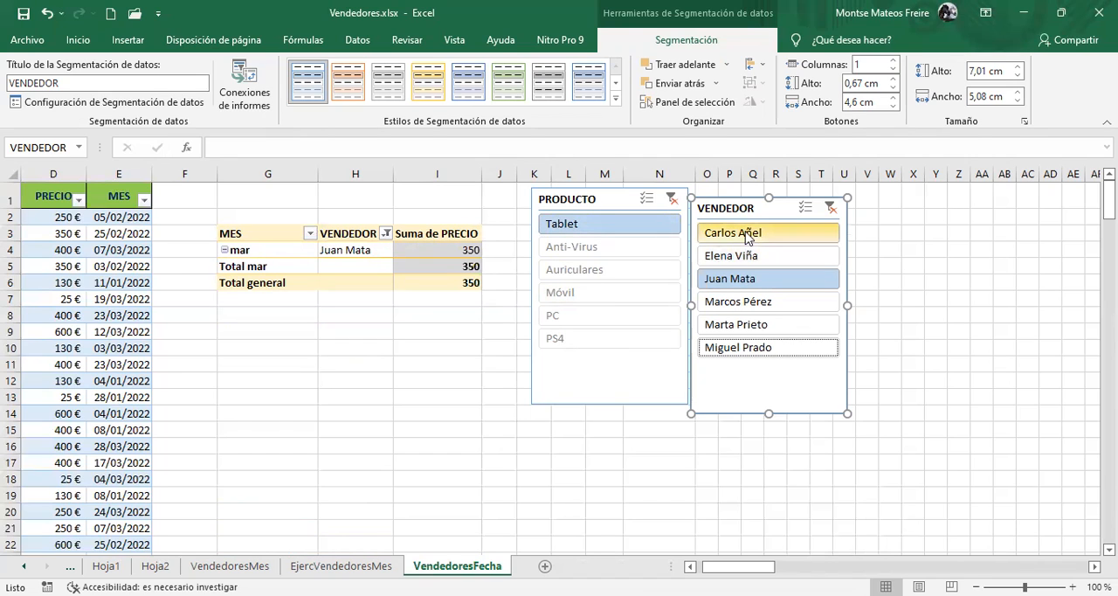
{"action": "left_click", "coordinate": [593, 274]}
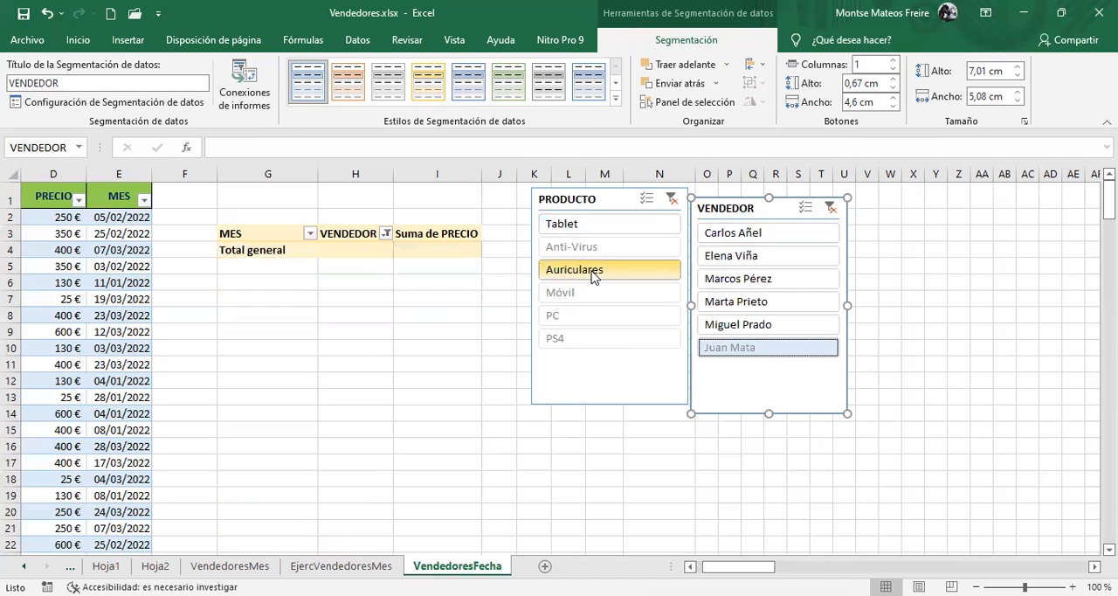
Filter by the fourth listed seller, and select product ranges Anti-Virus to Móvil, Móvil to PC, and PS4 to Tablet in turn
{"action": "left_click", "coordinate": [742, 301]}
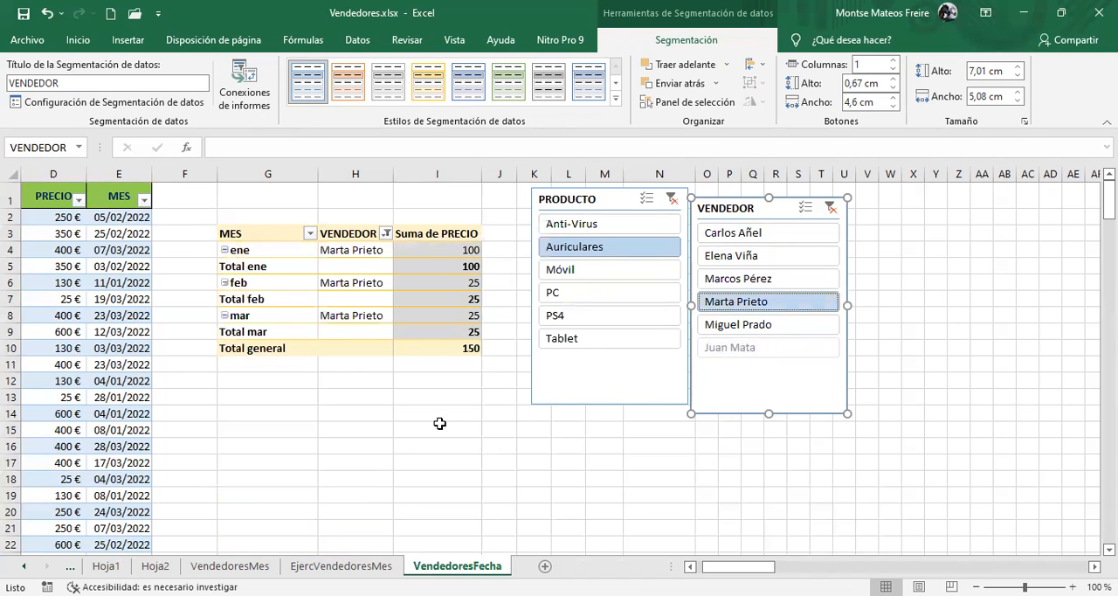
{"action": "left_click", "coordinate": [616, 227], "text": "shift"}
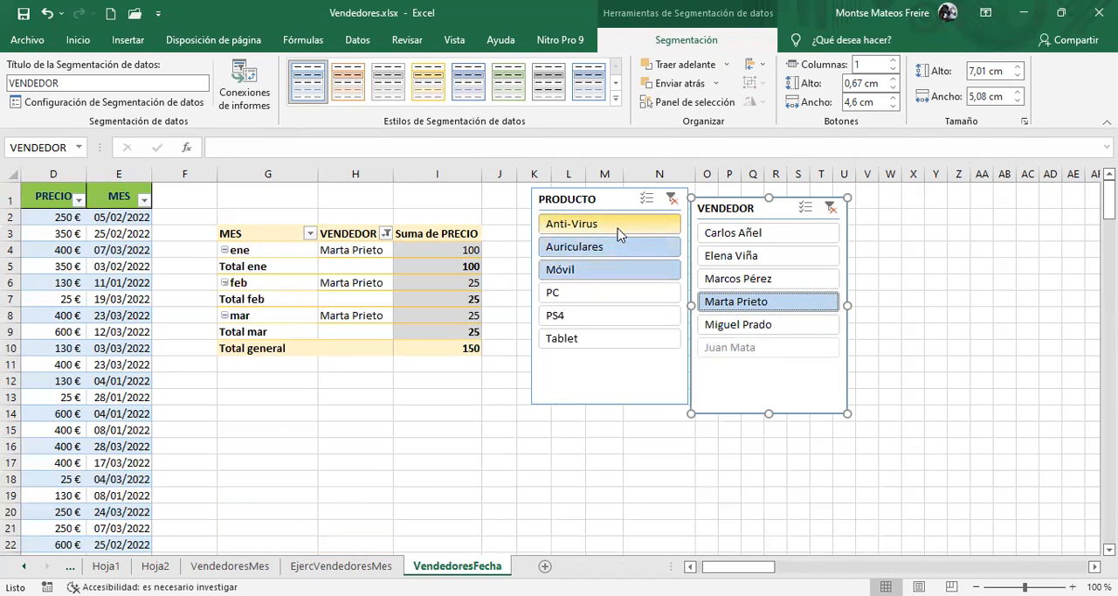
{"action": "left_click", "coordinate": [597, 292], "text": "shift"}
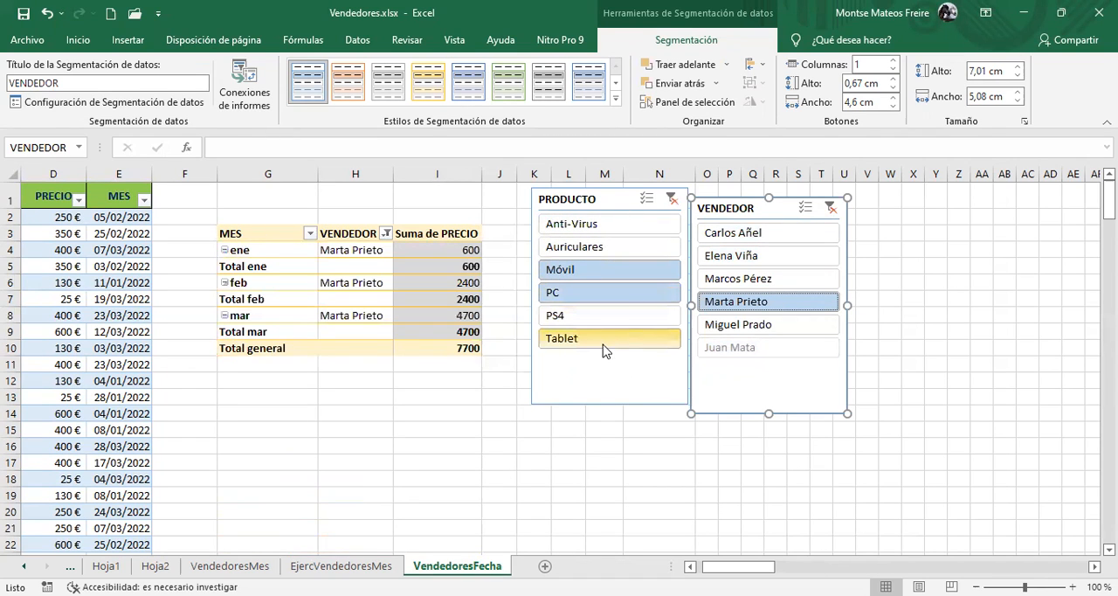
{"action": "left_click", "coordinate": [603, 341]}
{"action": "left_click", "coordinate": [609, 318], "text": "ctrl"}
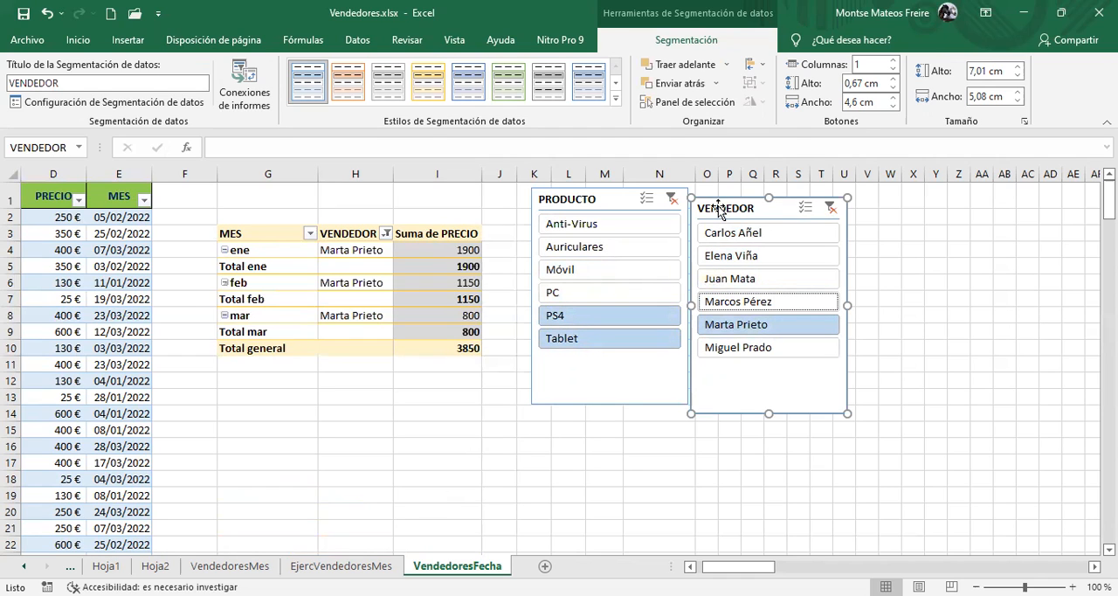
Clear the filters of the VENDEDOR and PRODUCTO slicers and delete both slicers from the sheet
{"action": "left_click", "coordinate": [831, 213]}
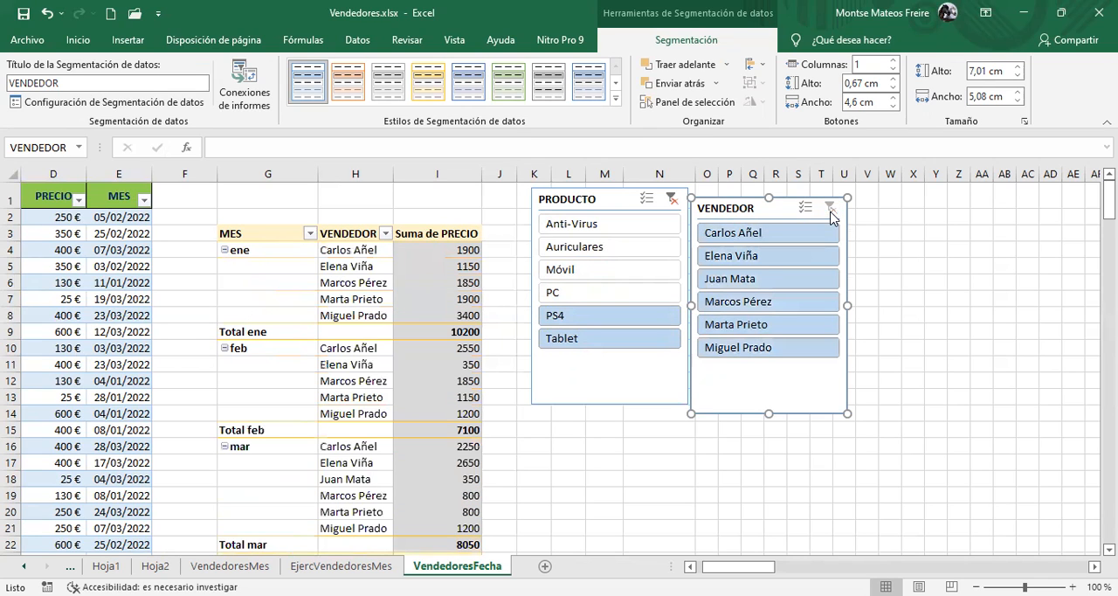
{"action": "left_click", "coordinate": [671, 200]}
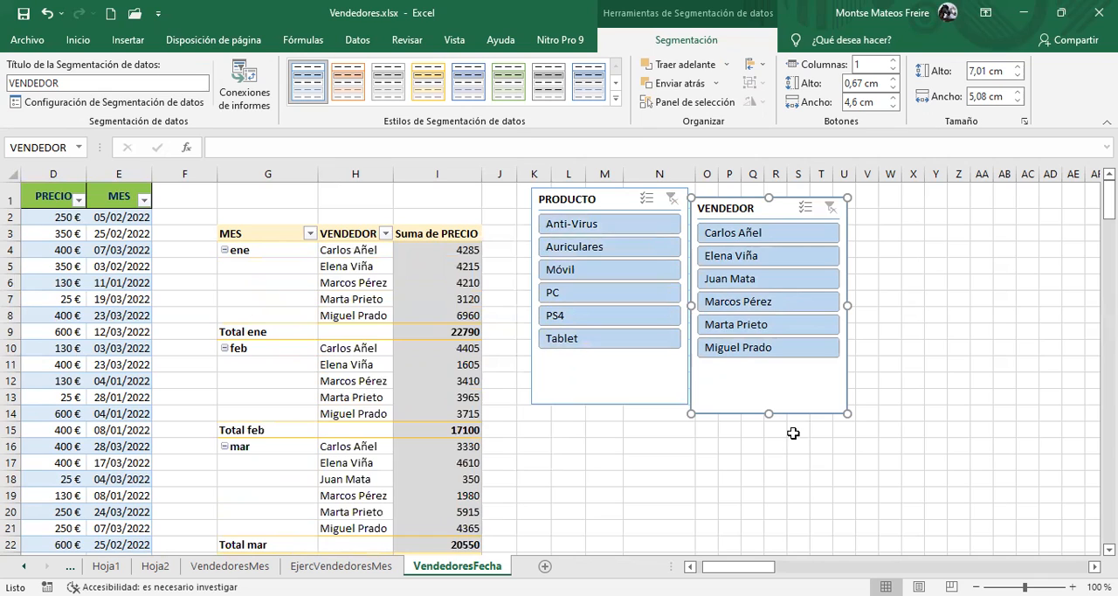
{"action": "left_click", "coordinate": [582, 197]}
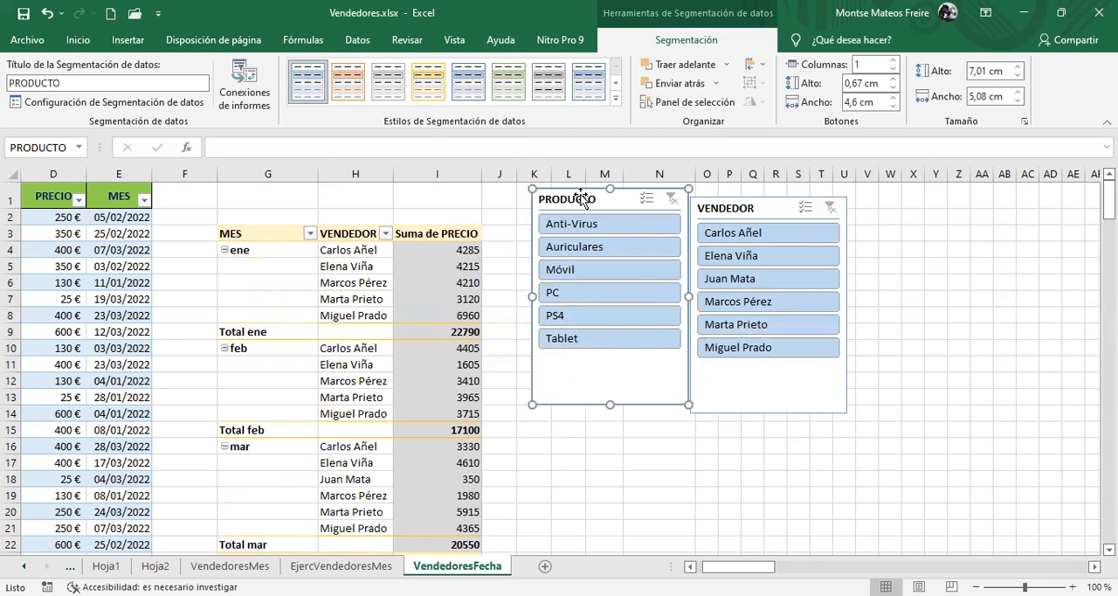
{"action": "key", "text": "Delete"}
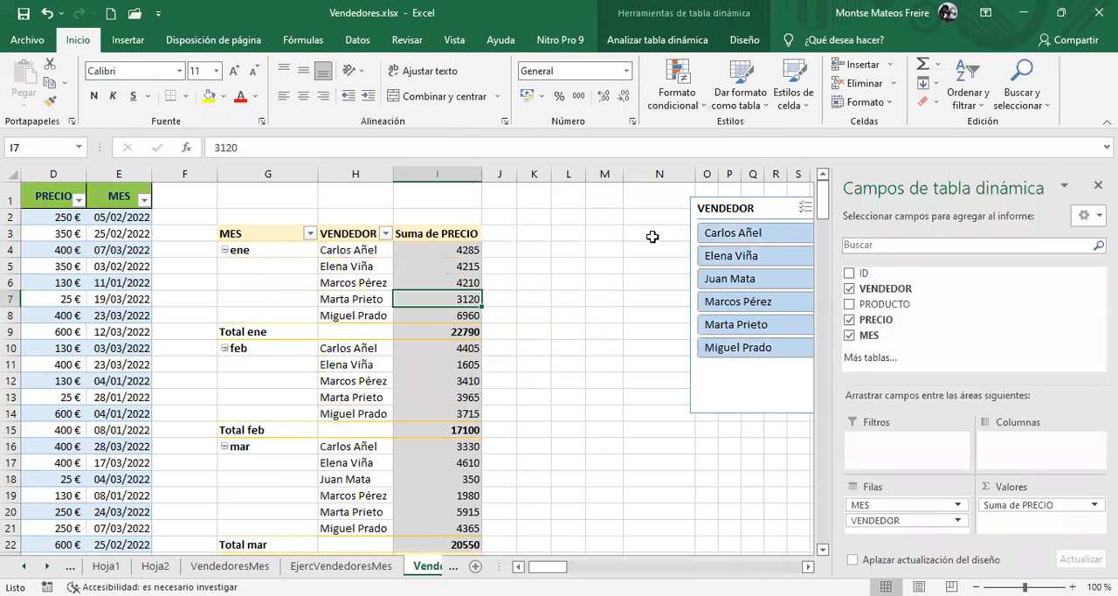
{"action": "left_click", "coordinate": [753, 207]}
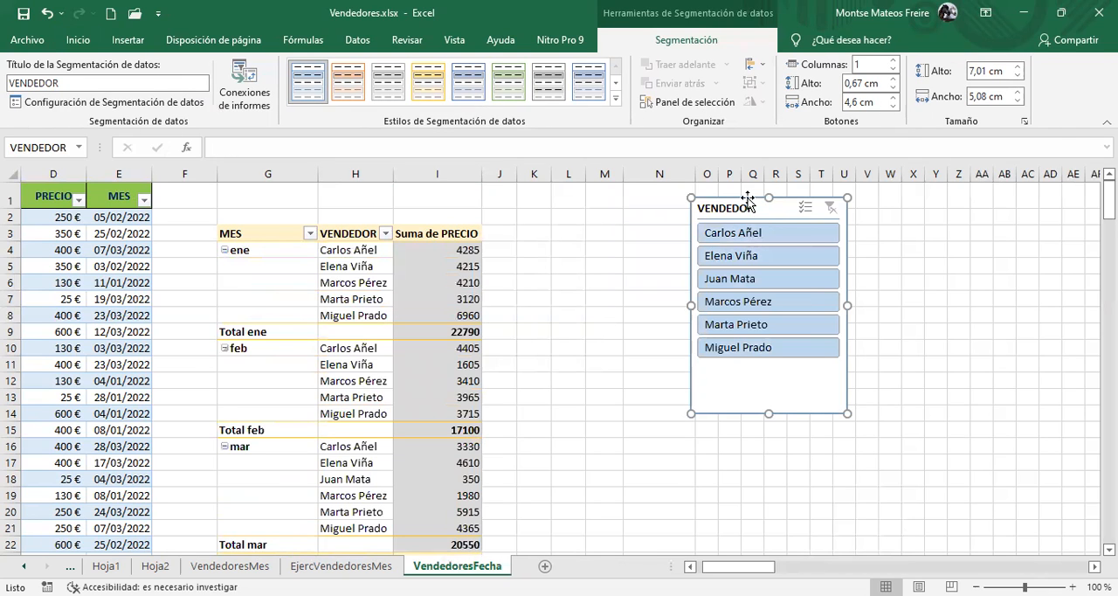
{"action": "key", "text": "Delete"}
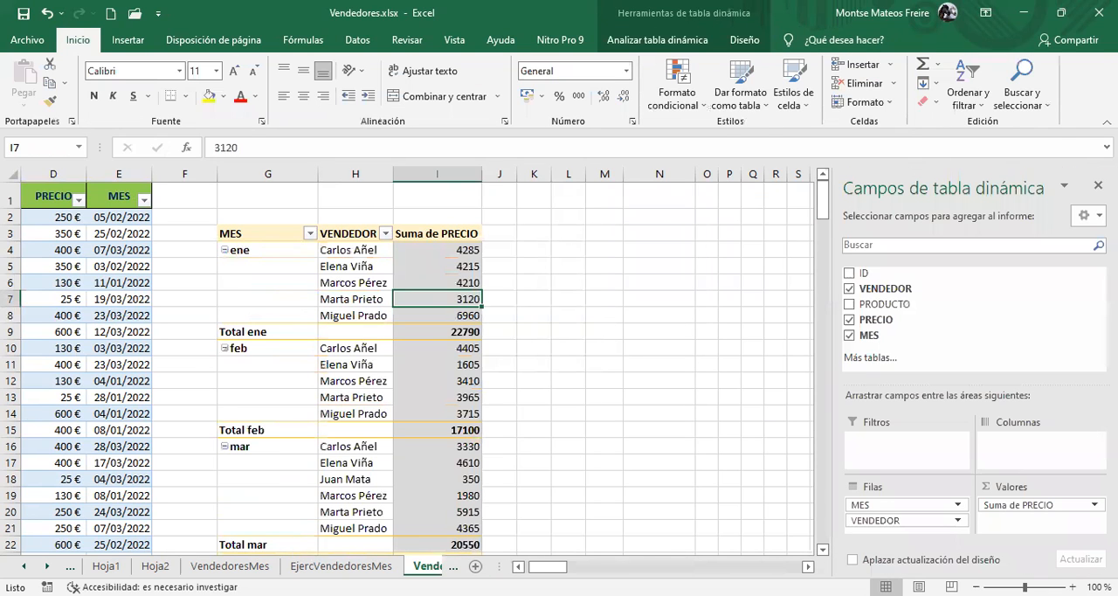
{"action": "left_click", "coordinate": [673, 42]}
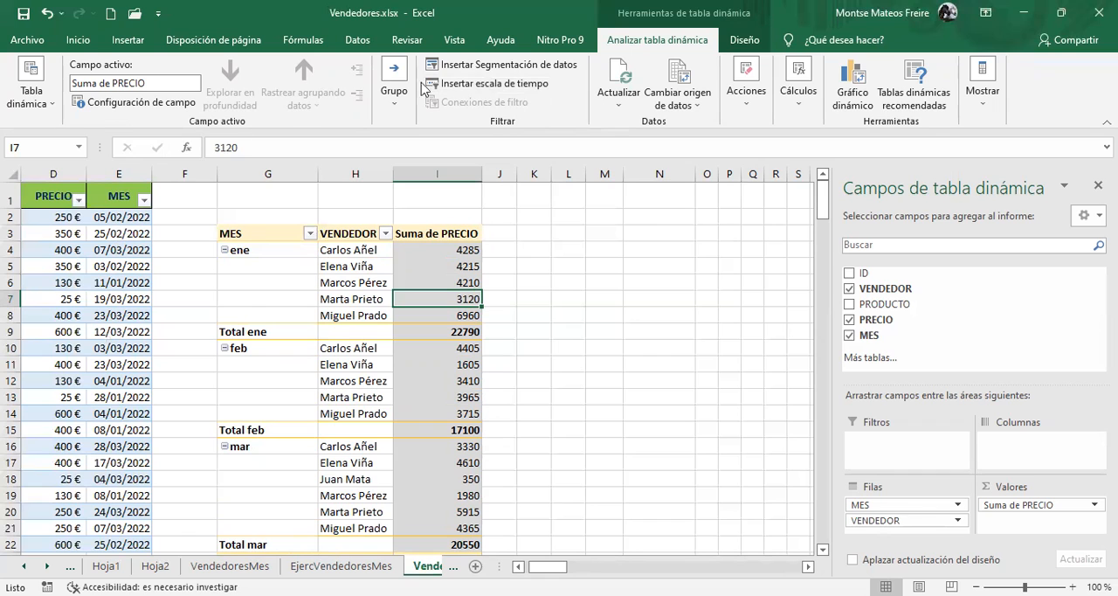
Insert a timeline for the MES date field and place it beside the pivot table on the VendedoresFecha sheet
{"action": "left_click", "coordinate": [230, 566]}
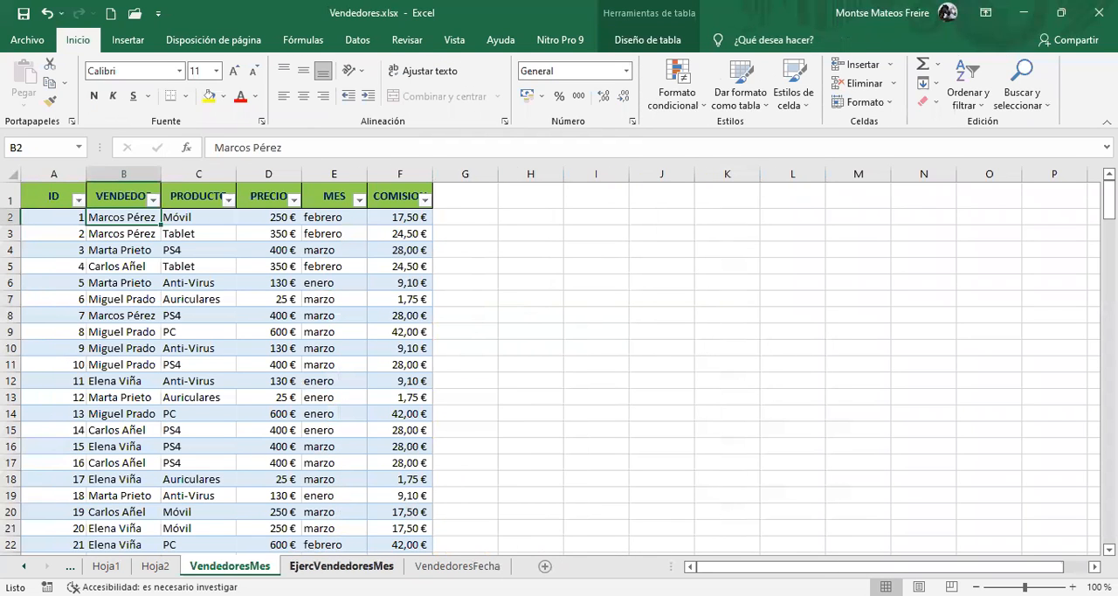
{"action": "left_click", "coordinate": [457, 566]}
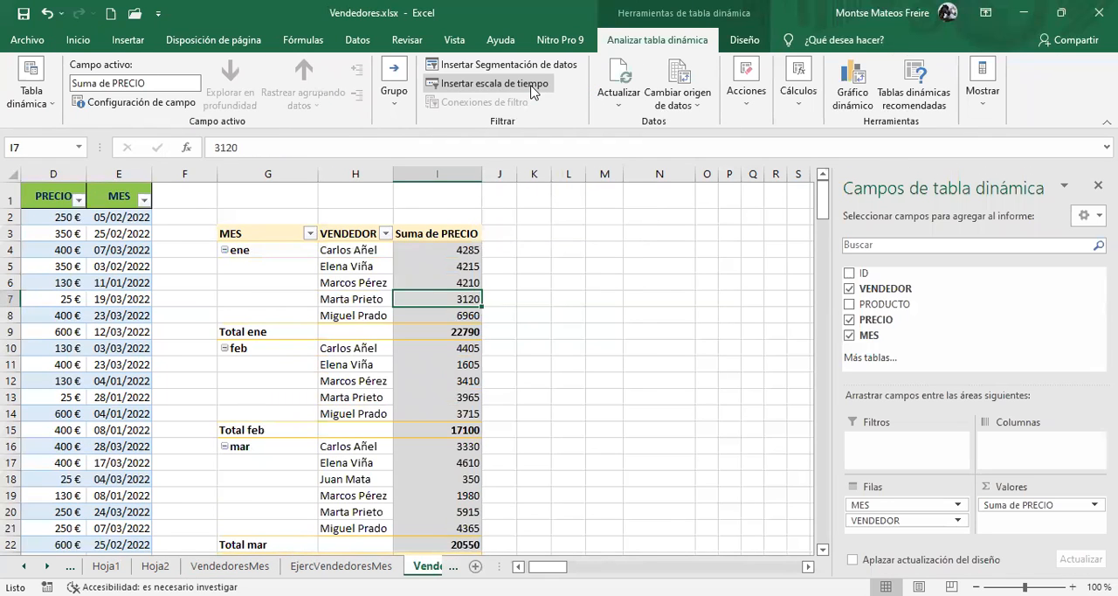
{"action": "left_click", "coordinate": [531, 88]}
{"action": "left_click", "coordinate": [674, 206]}
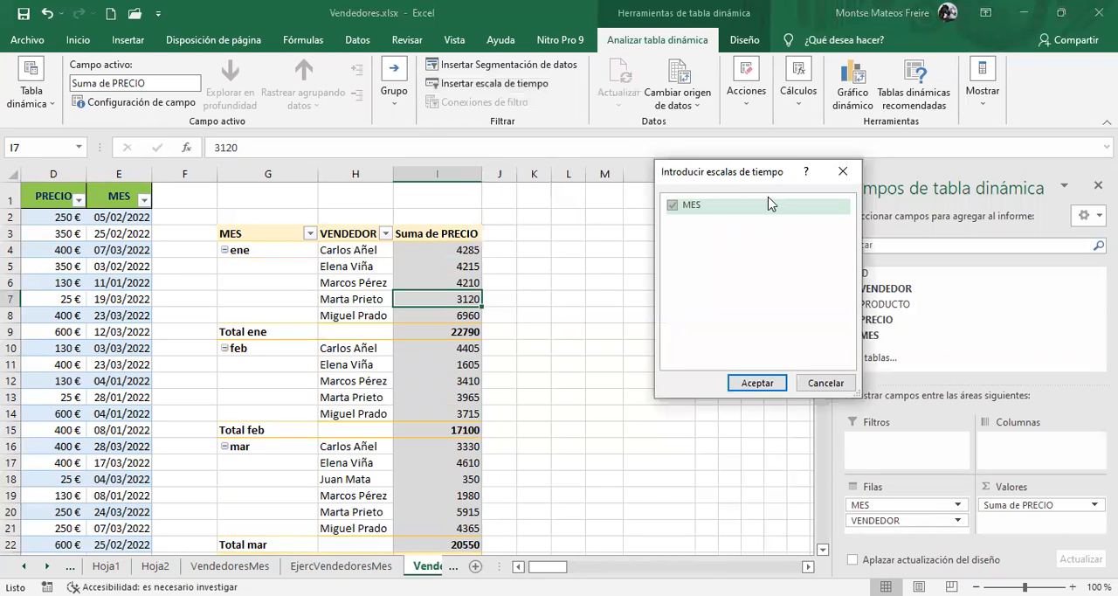
{"action": "left_click", "coordinate": [734, 216]}
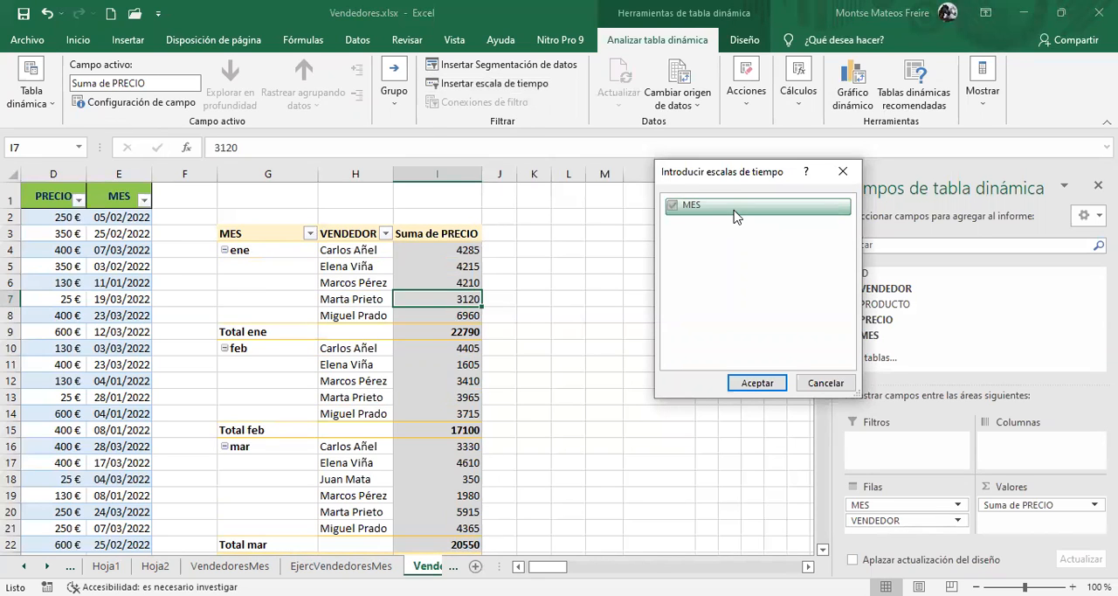
{"action": "left_click", "coordinate": [752, 382]}
{"action": "left_click_drag", "start_coordinate": [358, 319], "coordinate": [587, 201]}
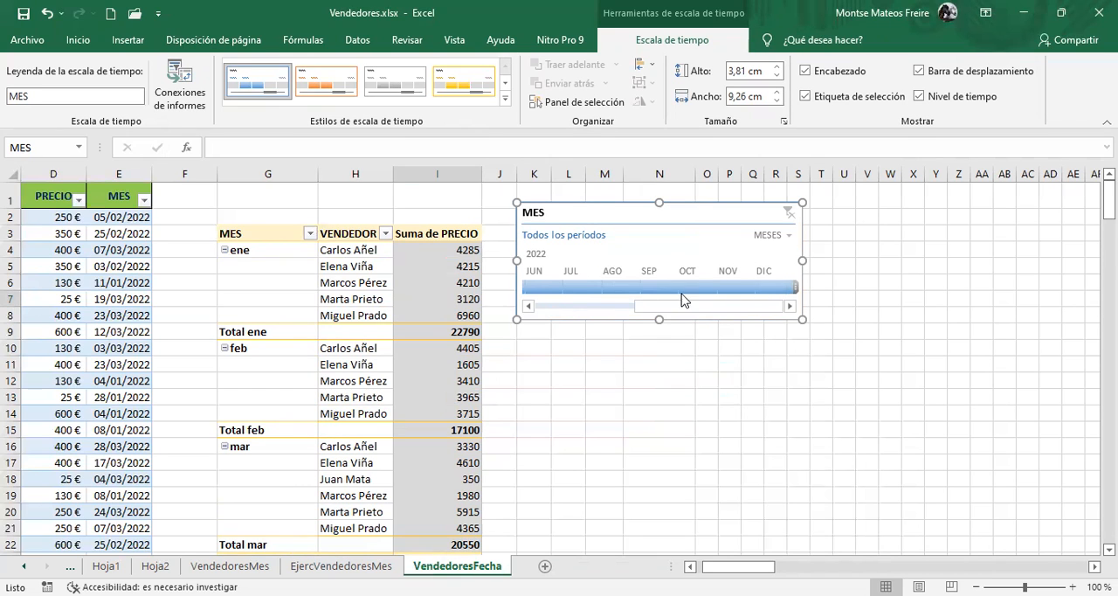
Filter the pivot table through the MES timeline by June, March, January and February 2022 in turn
{"action": "left_click", "coordinate": [601, 306]}
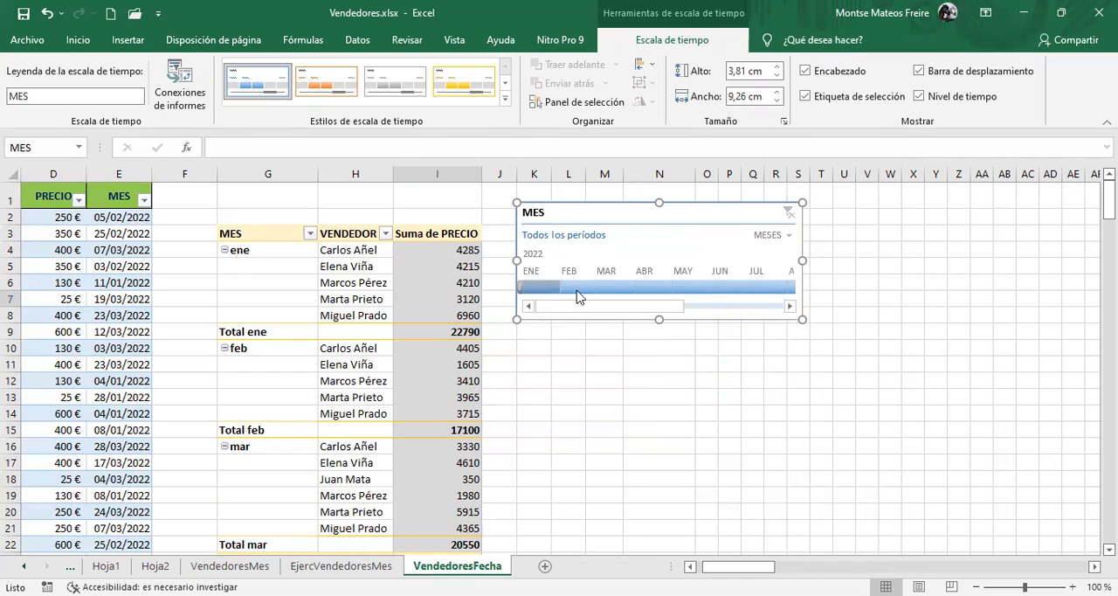
{"action": "left_click", "coordinate": [725, 288]}
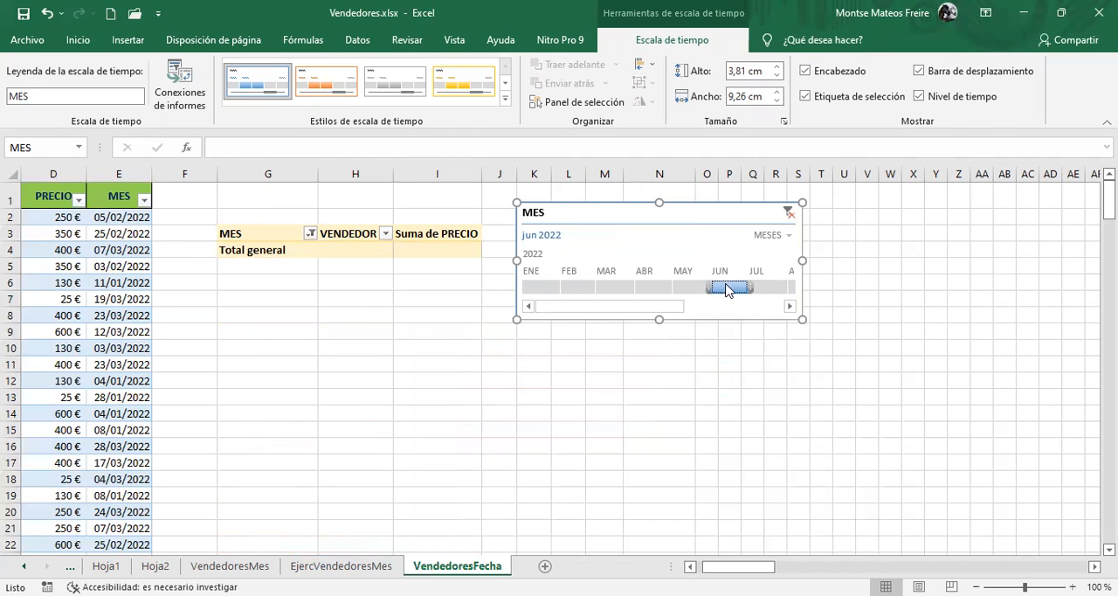
{"action": "left_click", "coordinate": [609, 287]}
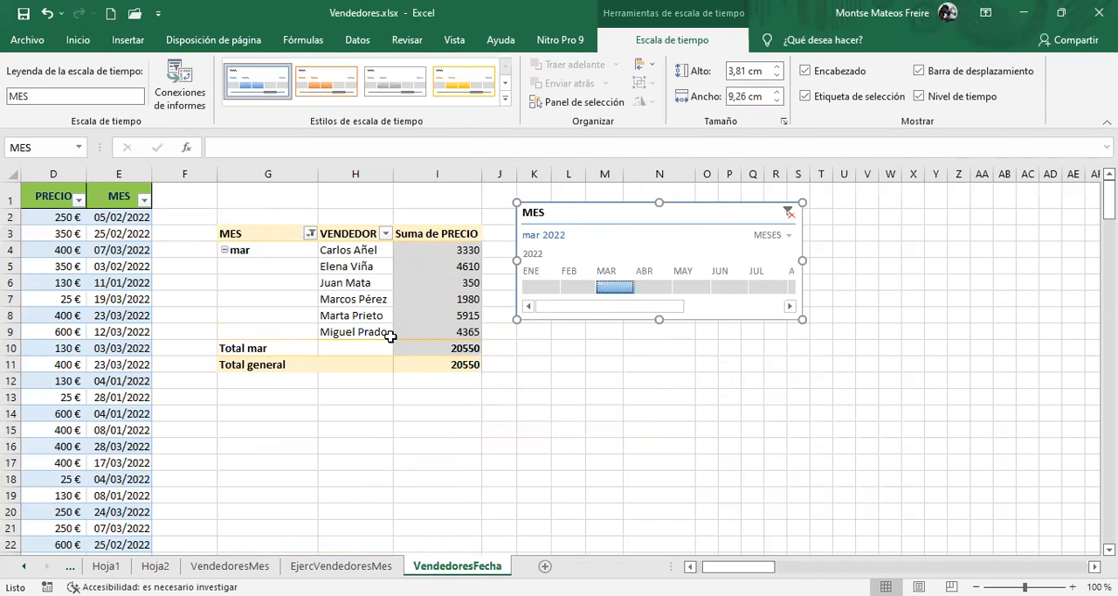
{"action": "left_click", "coordinate": [538, 289]}
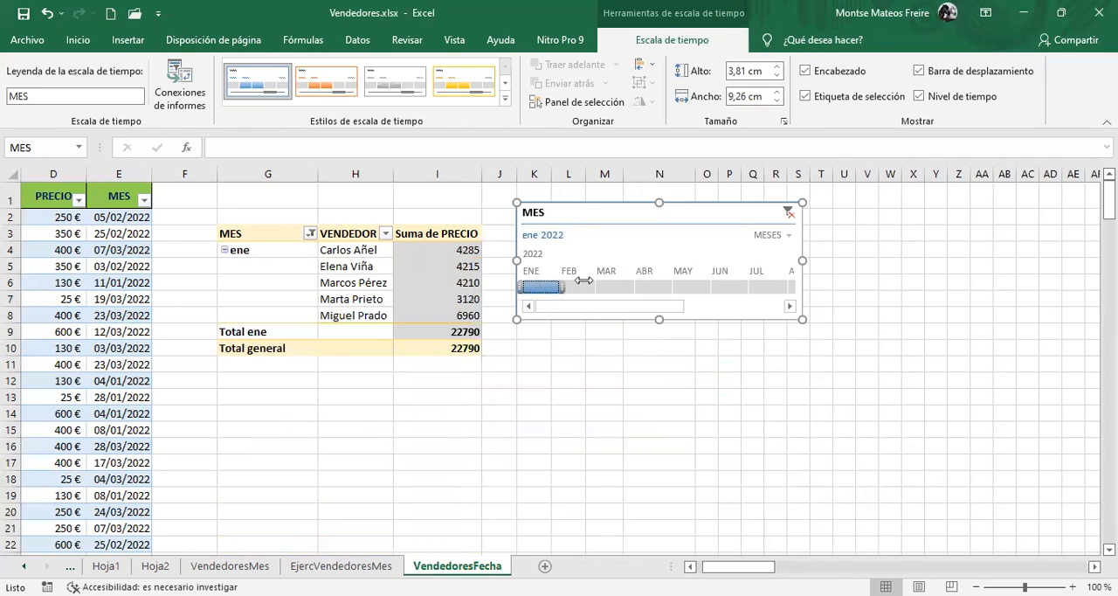
{"action": "left_click", "coordinate": [569, 291]}
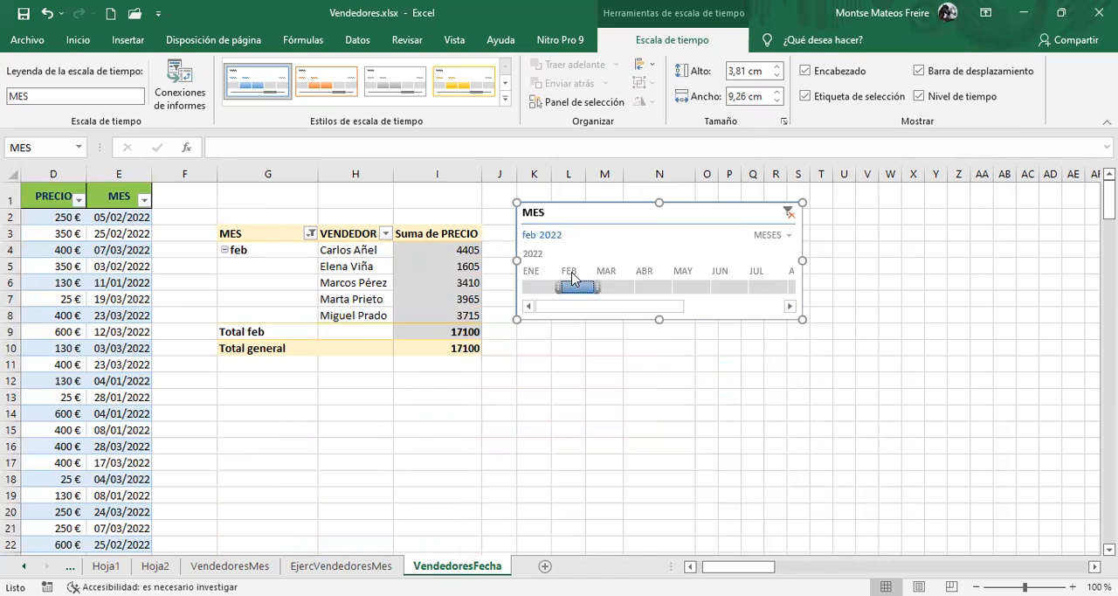
Clear the MES timeline filter and delete the timeline from the sheet
{"action": "left_click", "coordinate": [787, 214]}
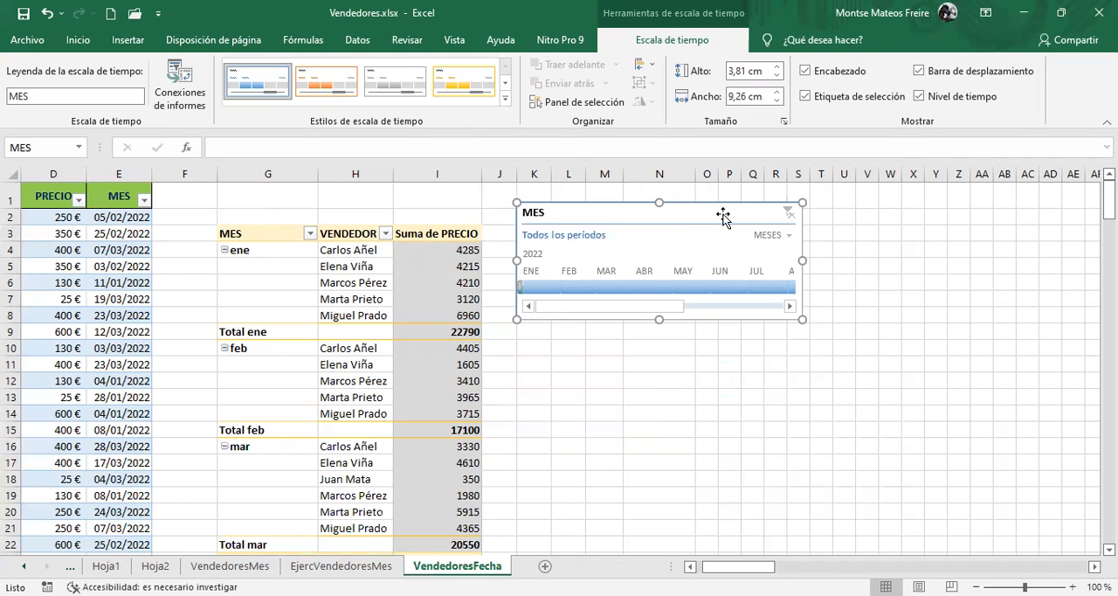
{"action": "key", "text": "Delete"}
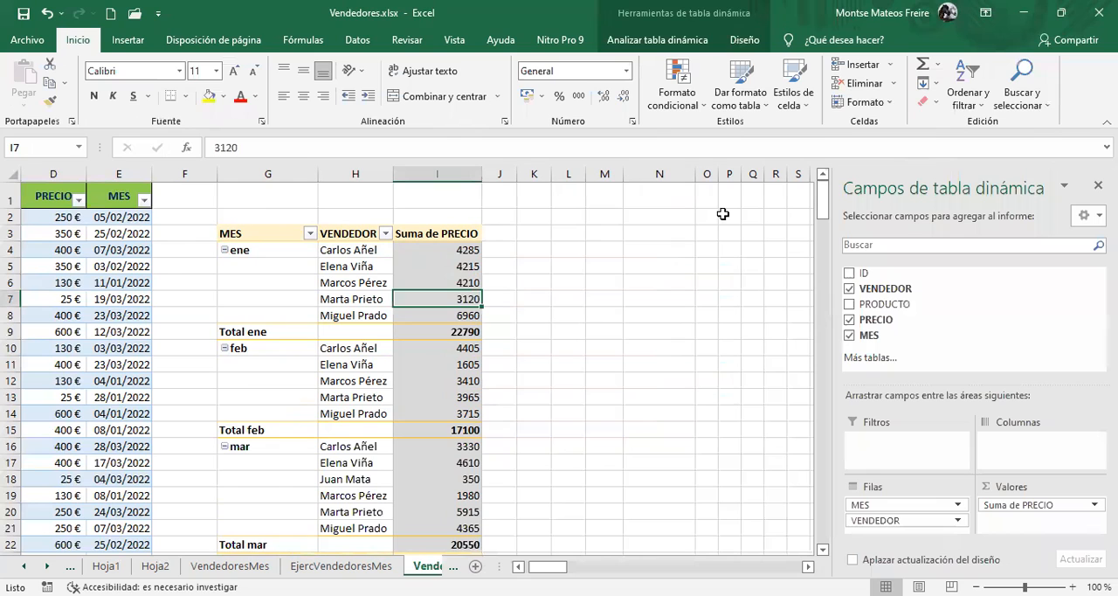
{"action": "left_click", "coordinate": [336, 377]}
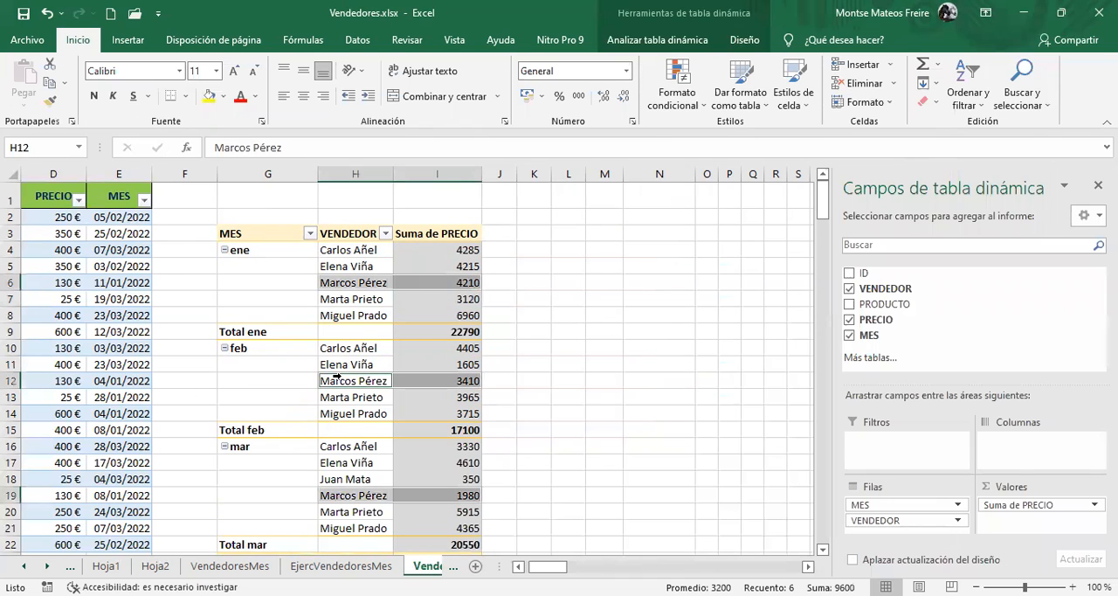
{"action": "left_click", "coordinate": [285, 272]}
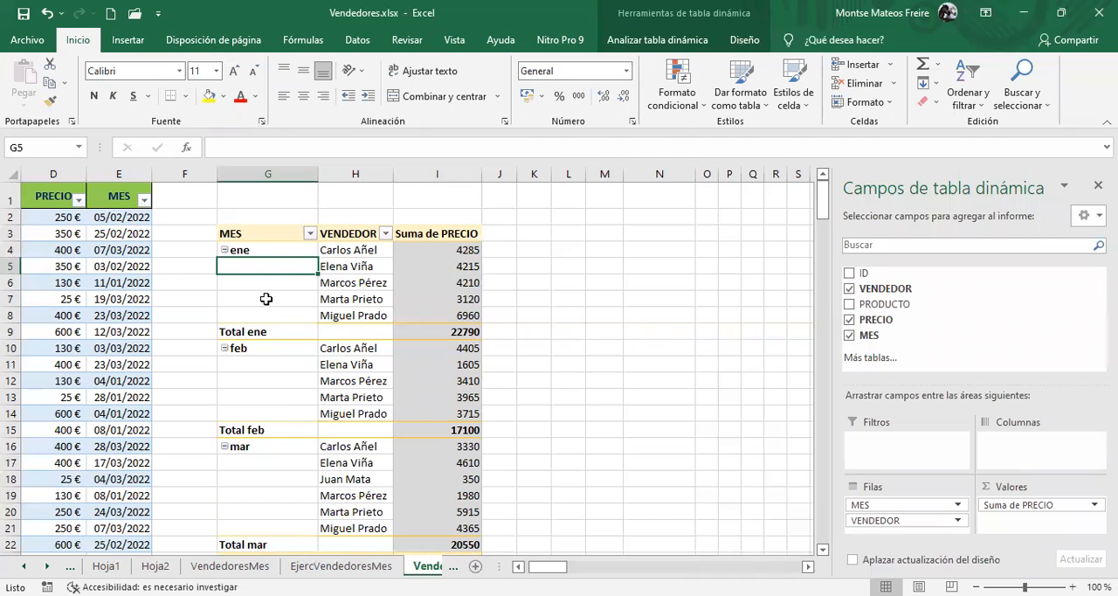
Start a pivot chart from the pivot table and preview the stacked column variants and the line, area and pie types
{"action": "left_click", "coordinate": [288, 249]}
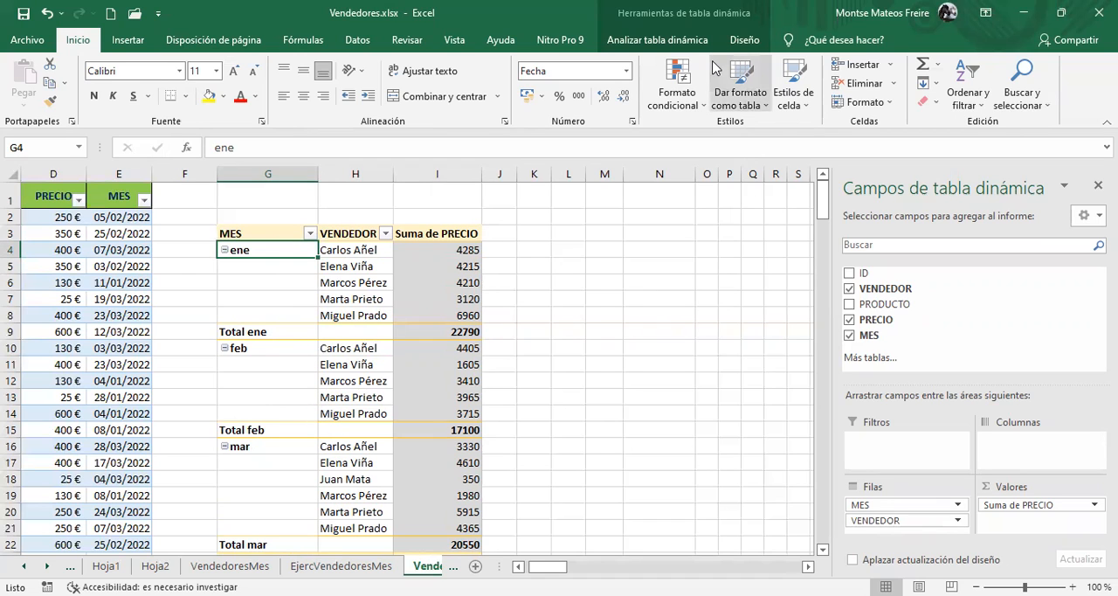
{"action": "left_click", "coordinate": [701, 41]}
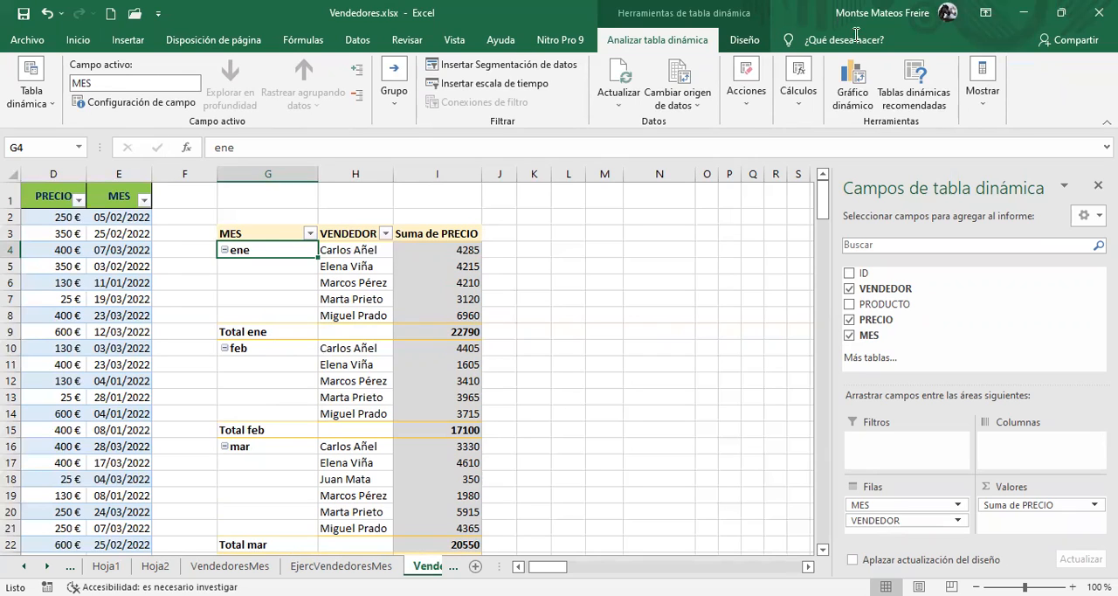
{"action": "left_click", "coordinate": [855, 94]}
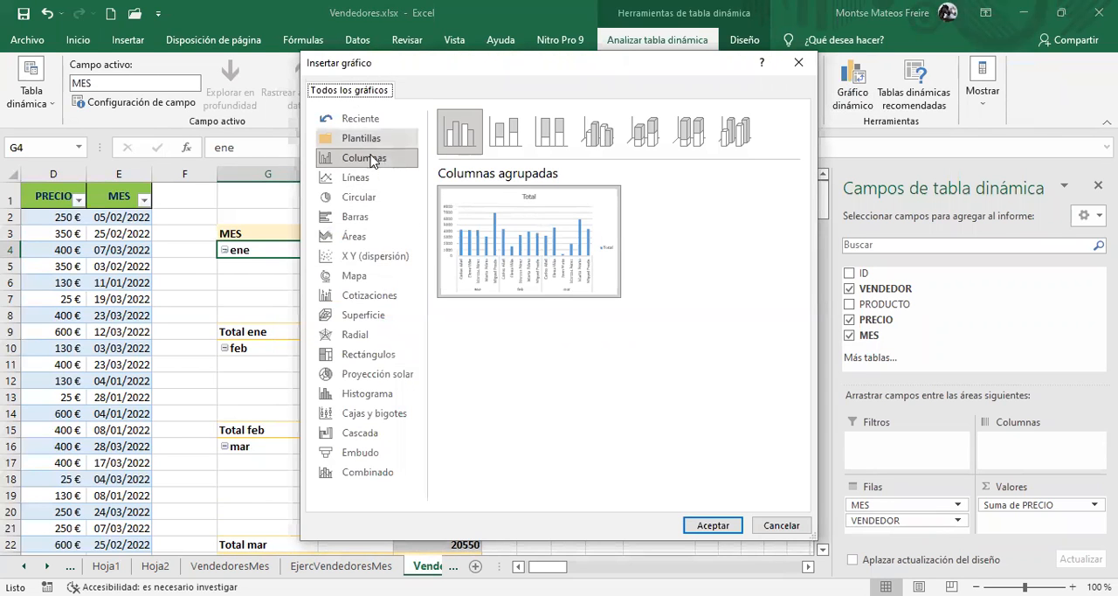
{"action": "left_click", "coordinate": [506, 131]}
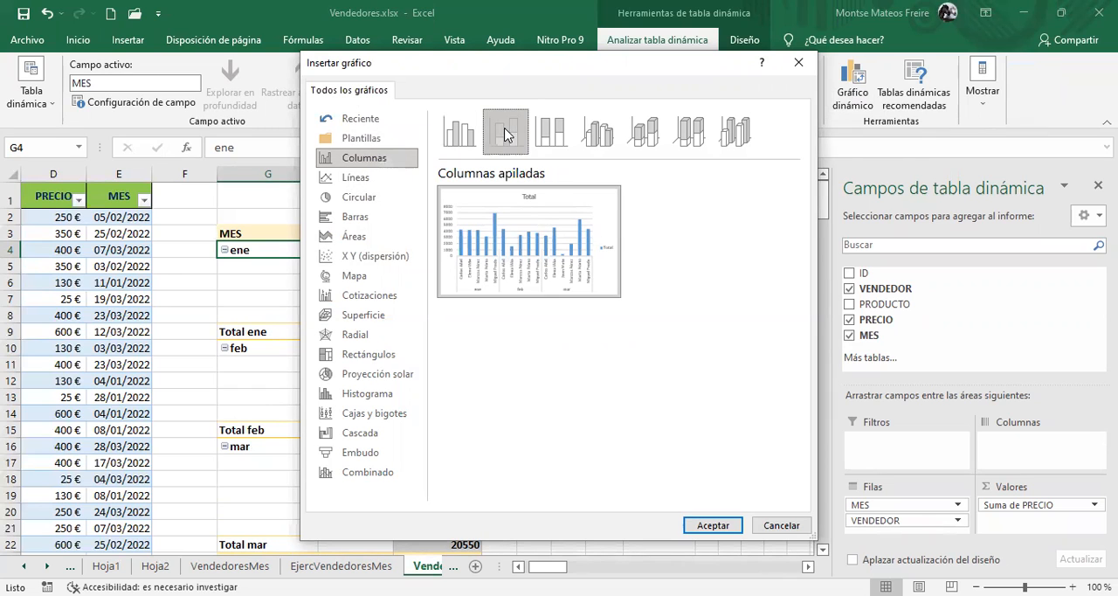
{"action": "left_click", "coordinate": [564, 131]}
{"action": "left_click", "coordinate": [459, 131]}
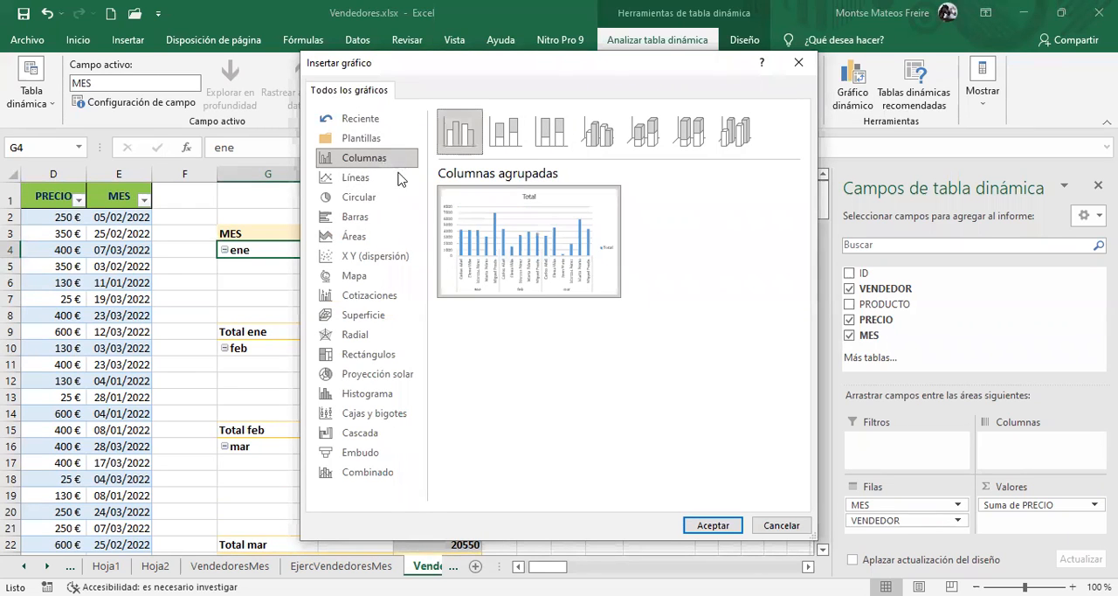
{"action": "left_click", "coordinate": [360, 179]}
{"action": "left_click", "coordinate": [364, 240]}
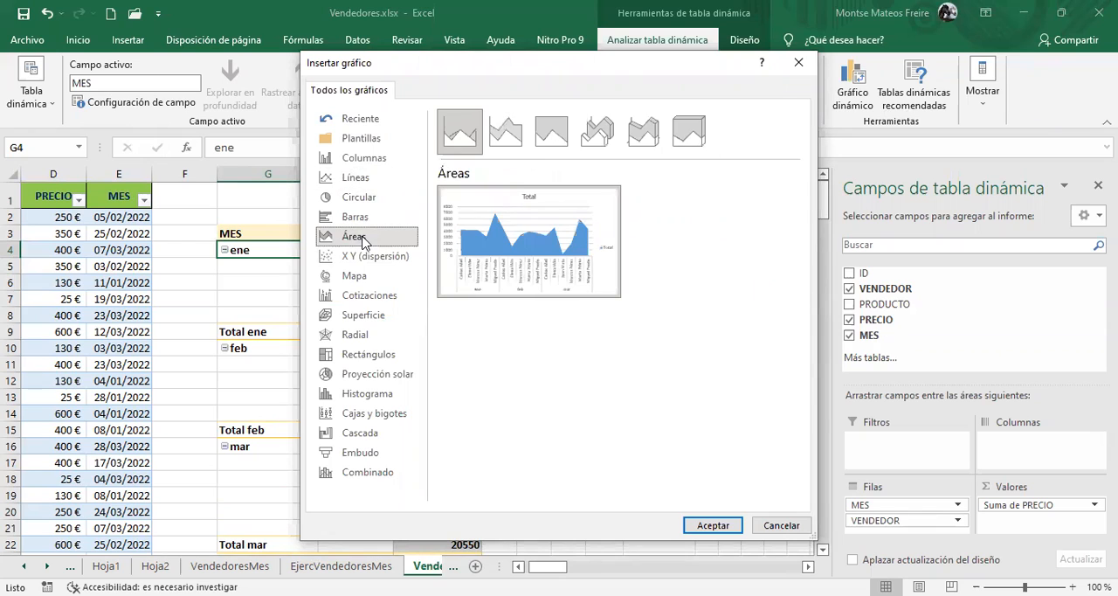
{"action": "left_click", "coordinate": [355, 194]}
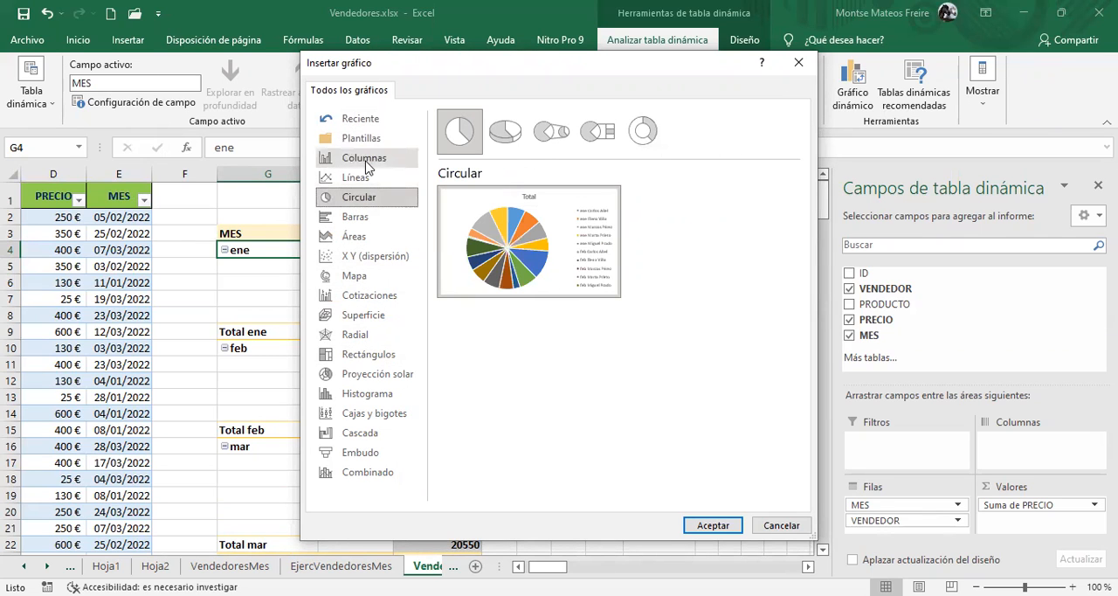
Insert a clustered column pivot chart, place it beside the pivot table and hide the chart field list
{"action": "left_click", "coordinate": [365, 163]}
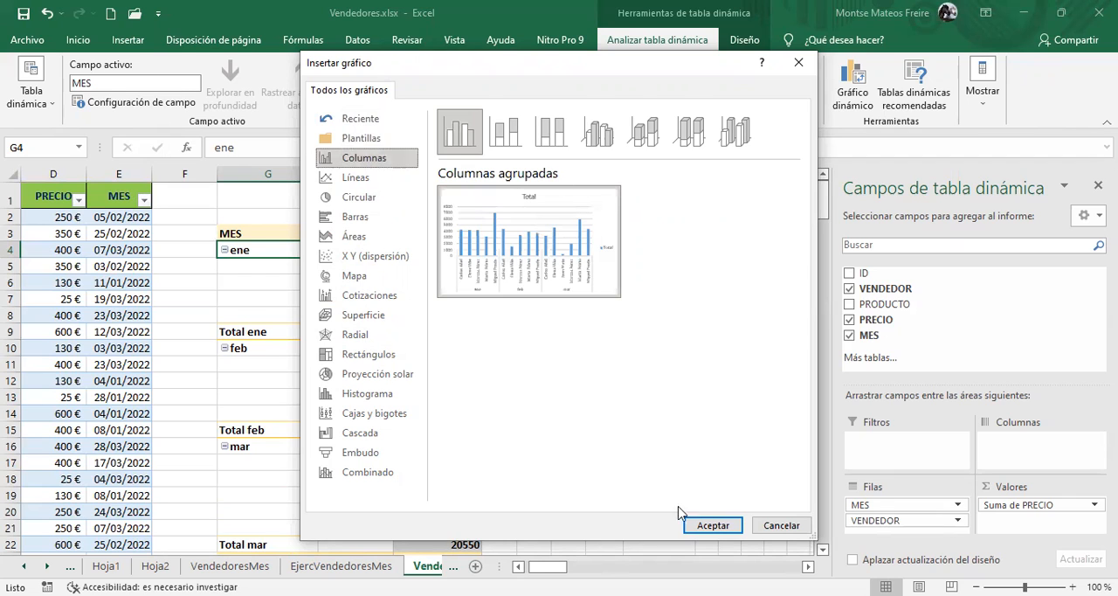
{"action": "left_click", "coordinate": [715, 526]}
{"action": "double_click", "coordinate": [463, 281]}
{"action": "left_click_drag", "start_coordinate": [499, 268], "coordinate": [771, 204]}
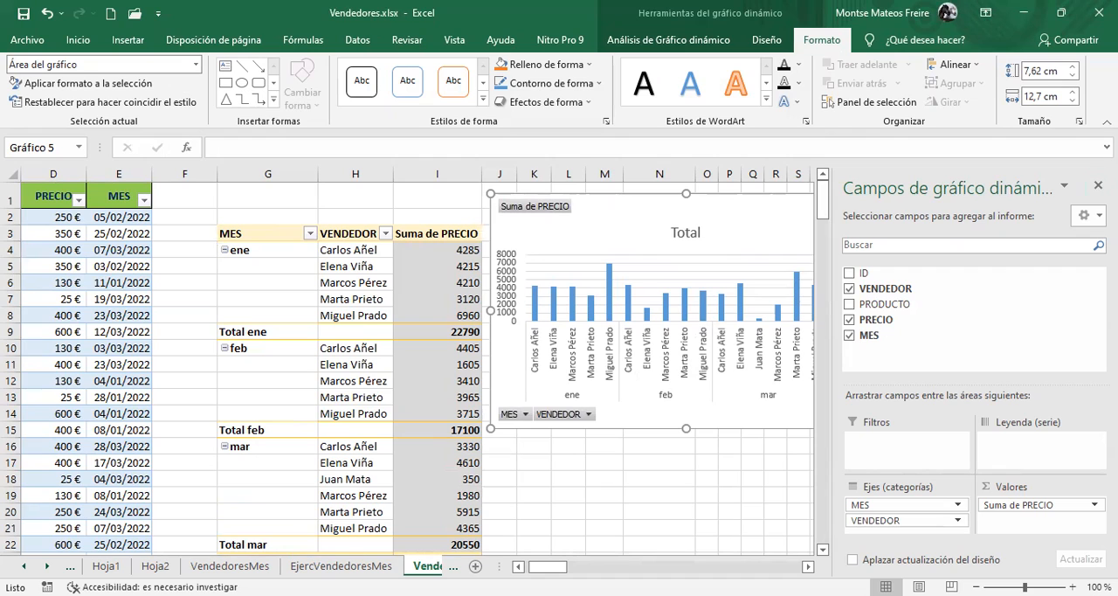
{"action": "left_click", "coordinate": [1099, 185]}
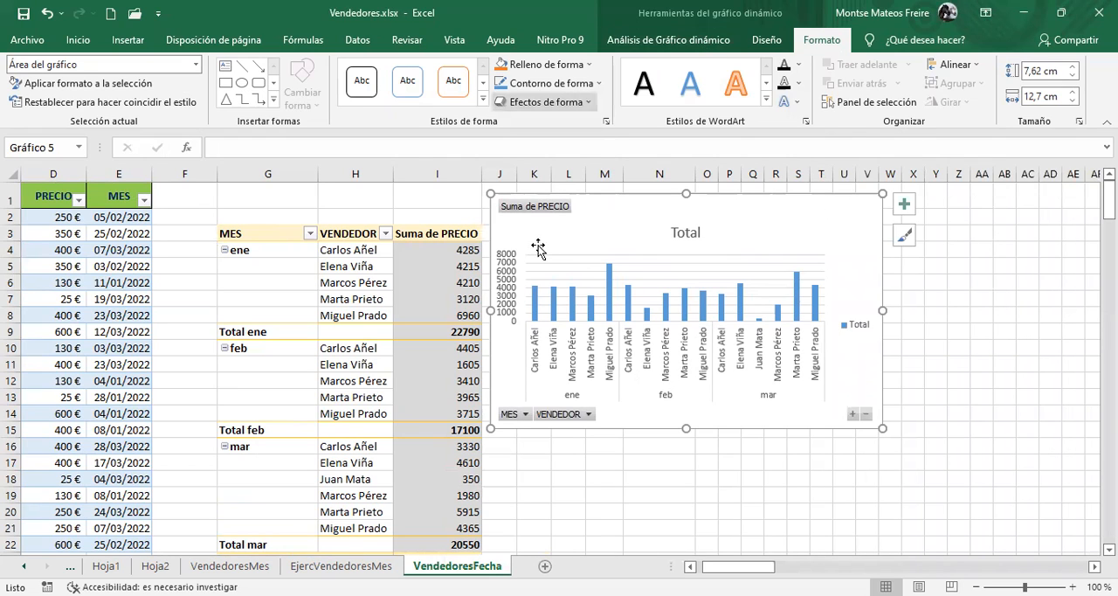
Redisplay the pivot table's field list and hide it again
{"action": "left_click", "coordinate": [386, 234]}
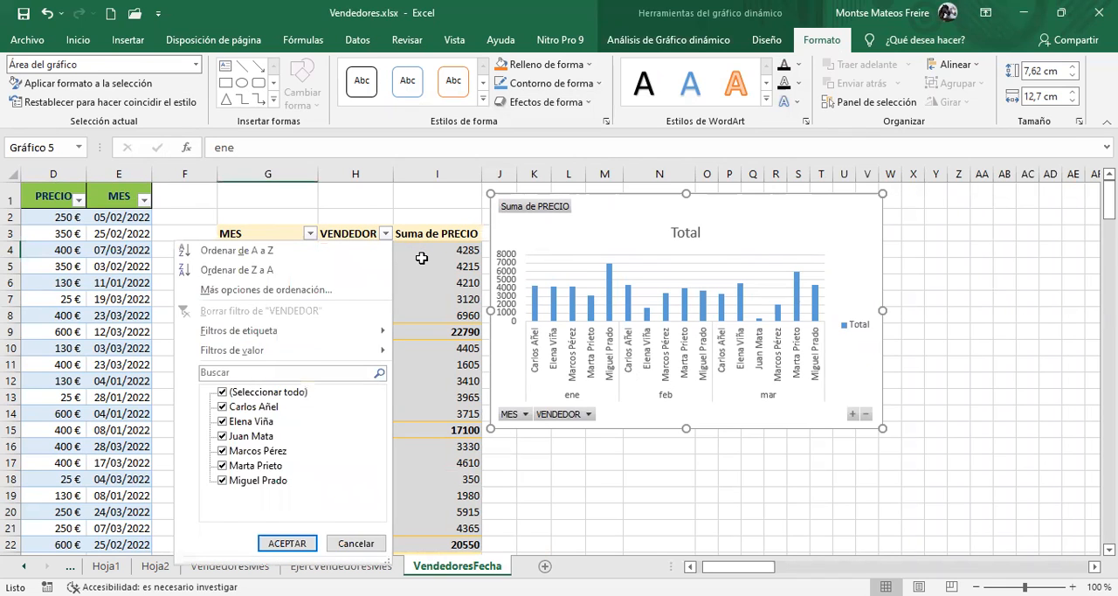
{"action": "left_click", "coordinate": [421, 258]}
{"action": "left_click", "coordinate": [745, 40]}
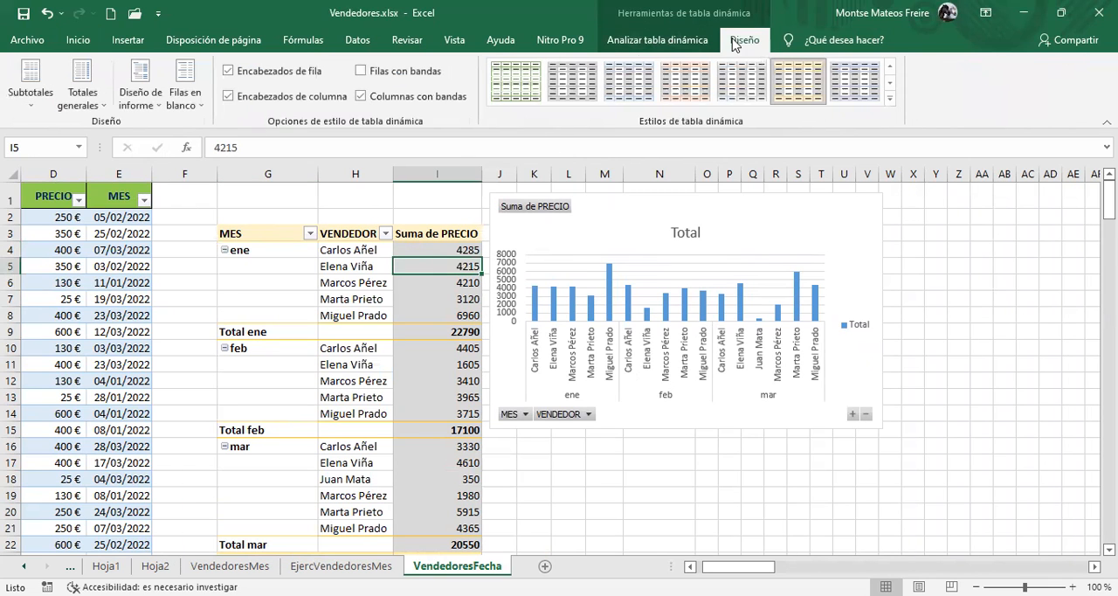
{"action": "left_click", "coordinate": [664, 40]}
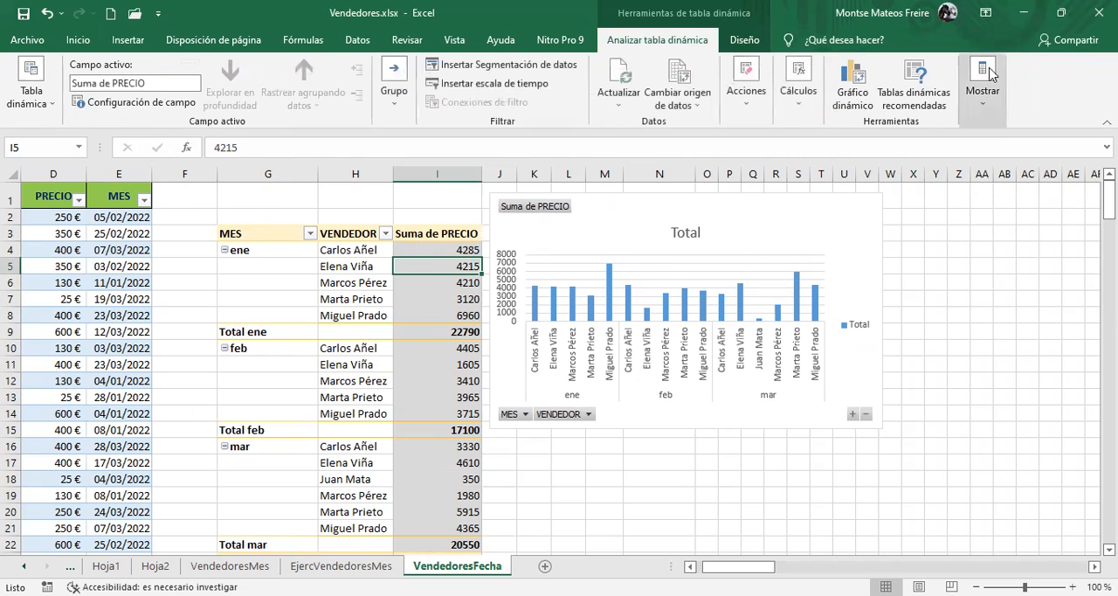
{"action": "left_click", "coordinate": [991, 91]}
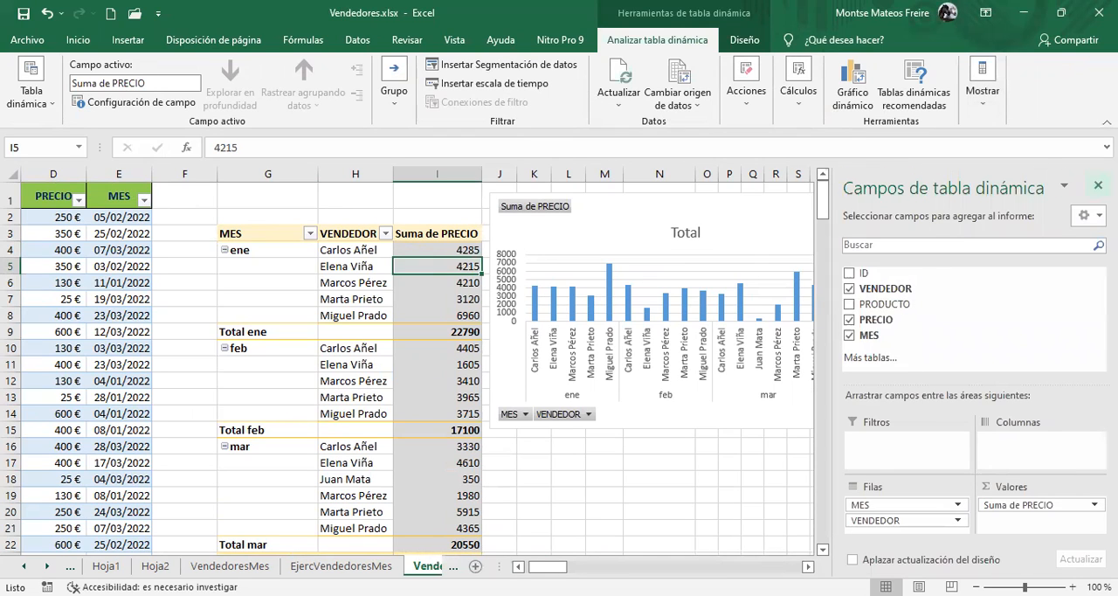
{"action": "left_click", "coordinate": [1098, 186]}
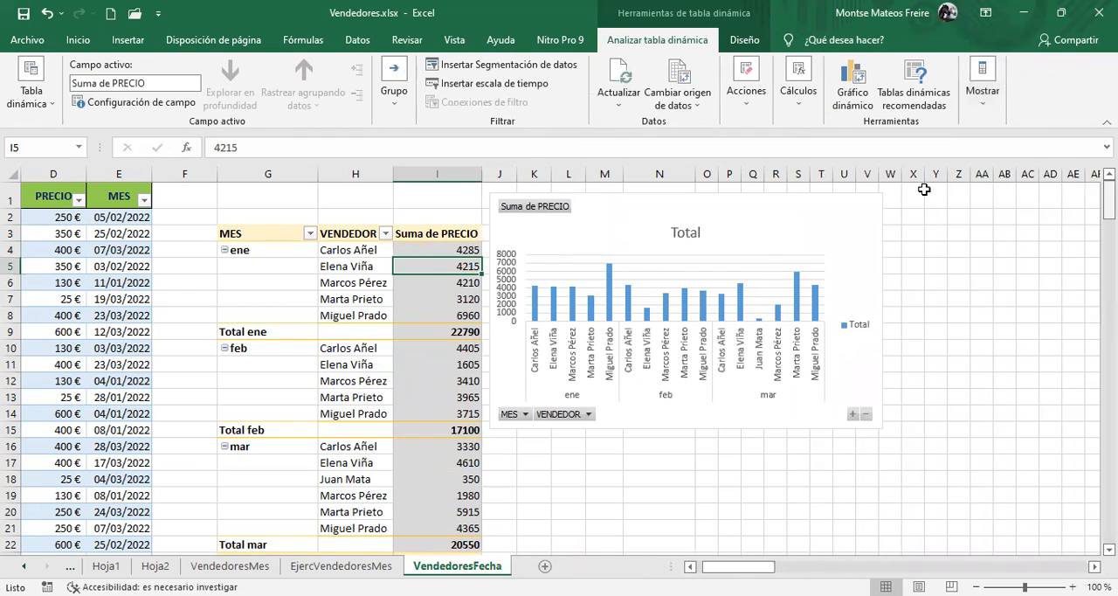
Move the chart slightly away from the table and filter its VENDEDOR field to only the second and last listed sellers
{"action": "left_click_drag", "start_coordinate": [752, 218], "coordinate": [782, 225]}
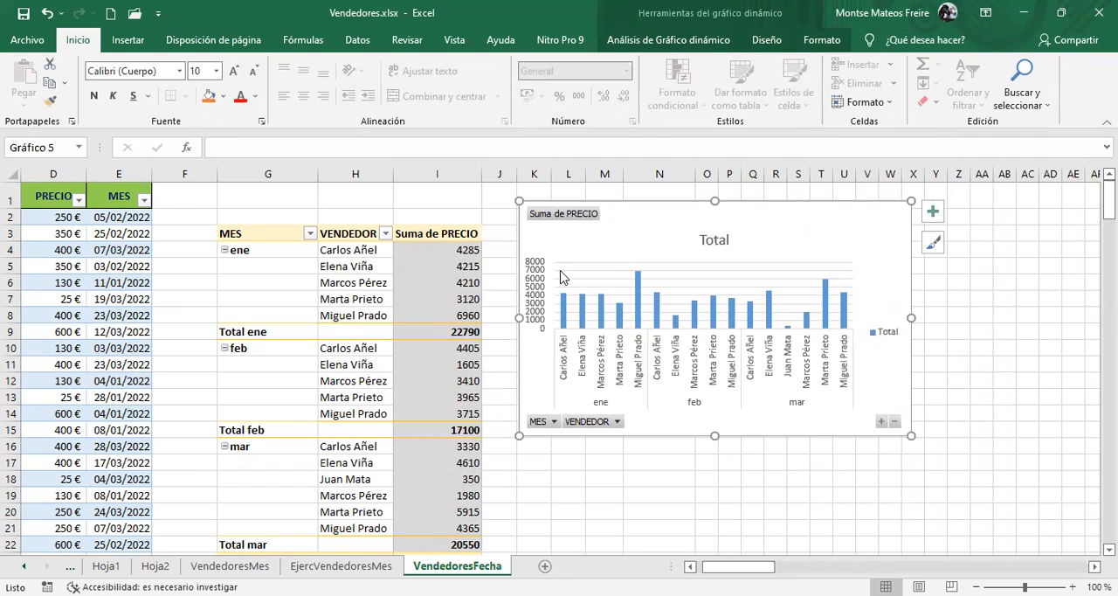
{"action": "left_click", "coordinate": [585, 220]}
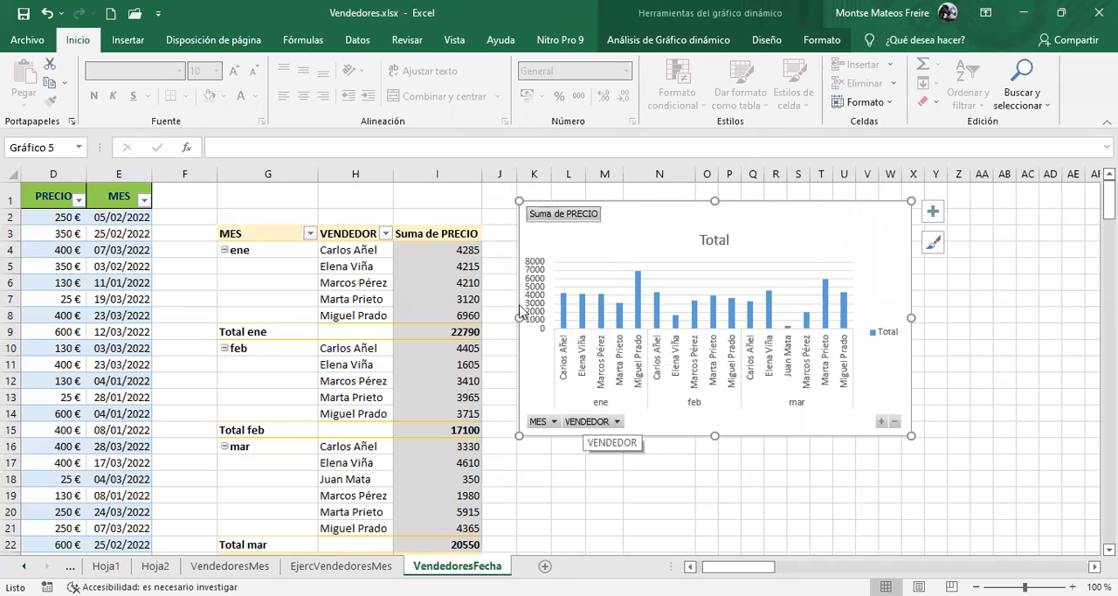
{"action": "left_click", "coordinate": [616, 422]}
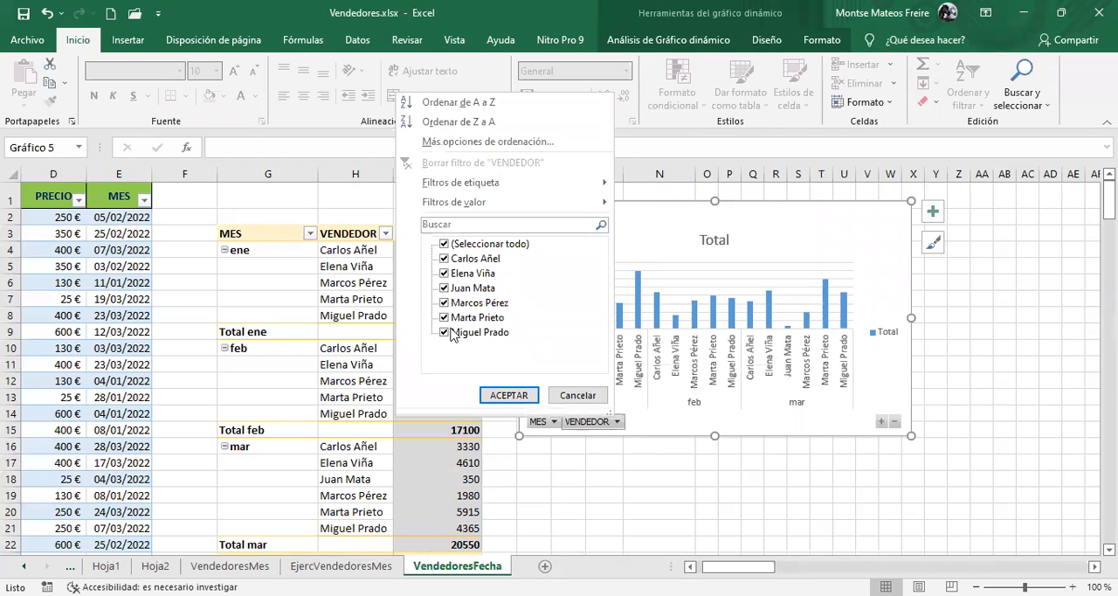
{"action": "left_click", "coordinate": [444, 246]}
{"action": "left_click", "coordinate": [444, 274]}
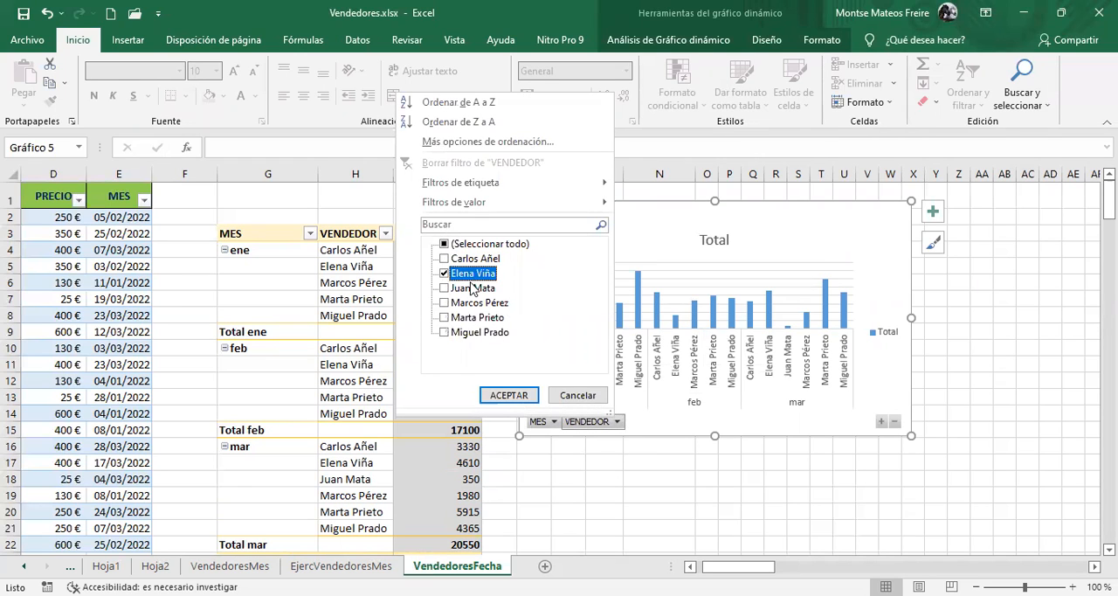
{"action": "left_click", "coordinate": [444, 333]}
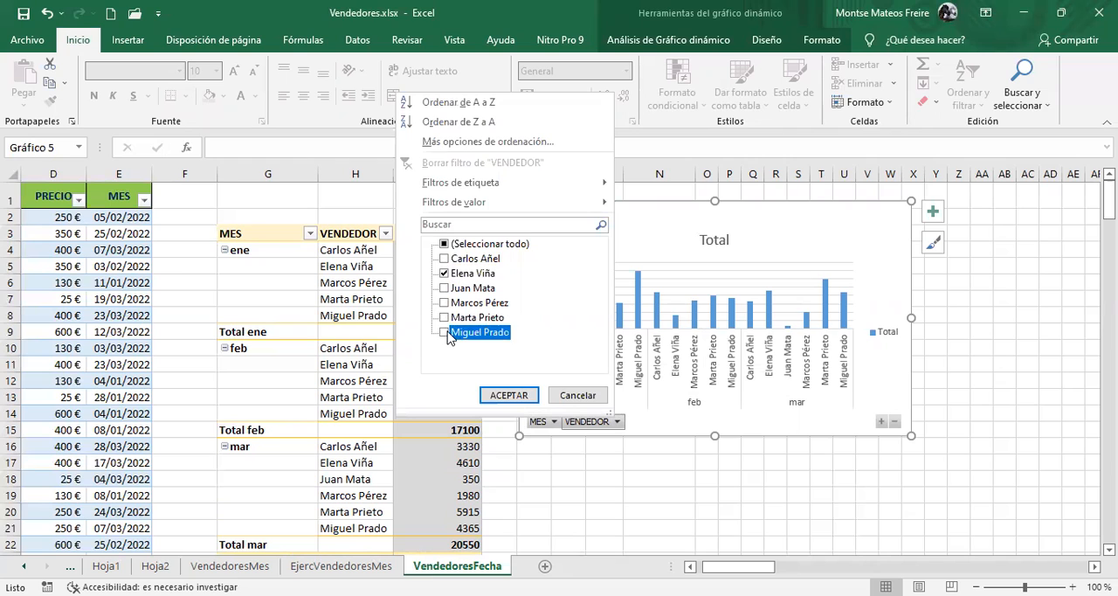
{"action": "left_click", "coordinate": [510, 395]}
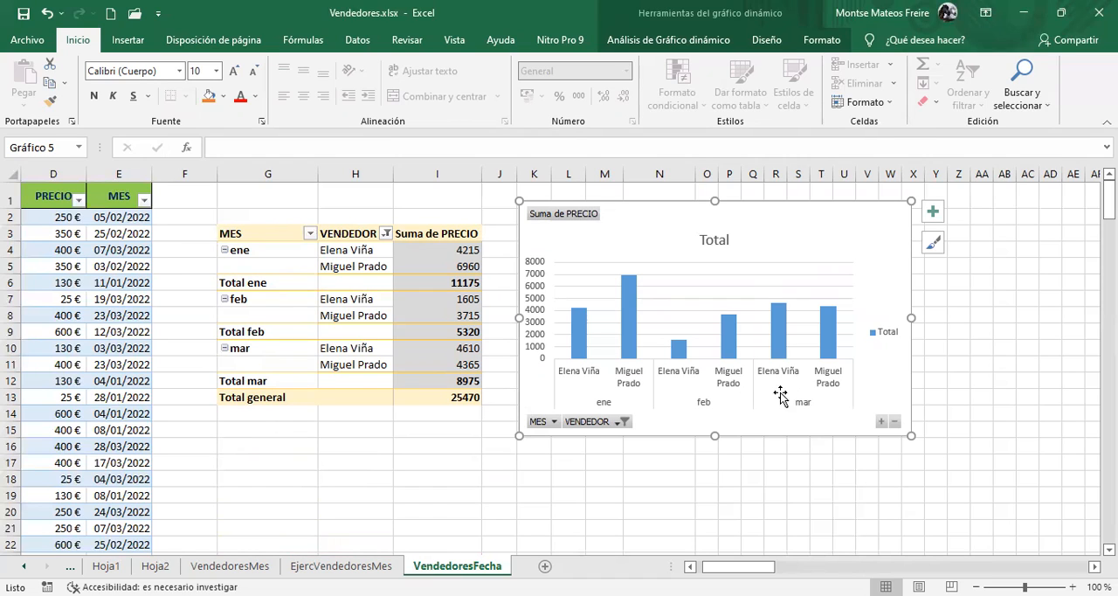
Clear the pivot chart's VENDEDOR filter and filter its MES field to show only mar
{"action": "left_click", "coordinate": [617, 422]}
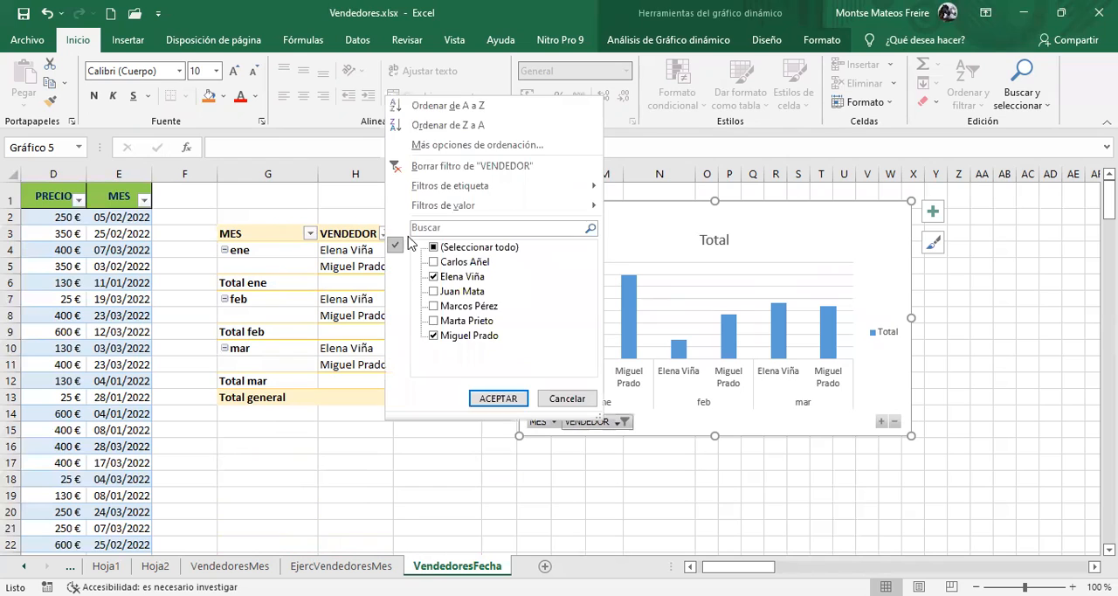
{"action": "left_click", "coordinate": [442, 166]}
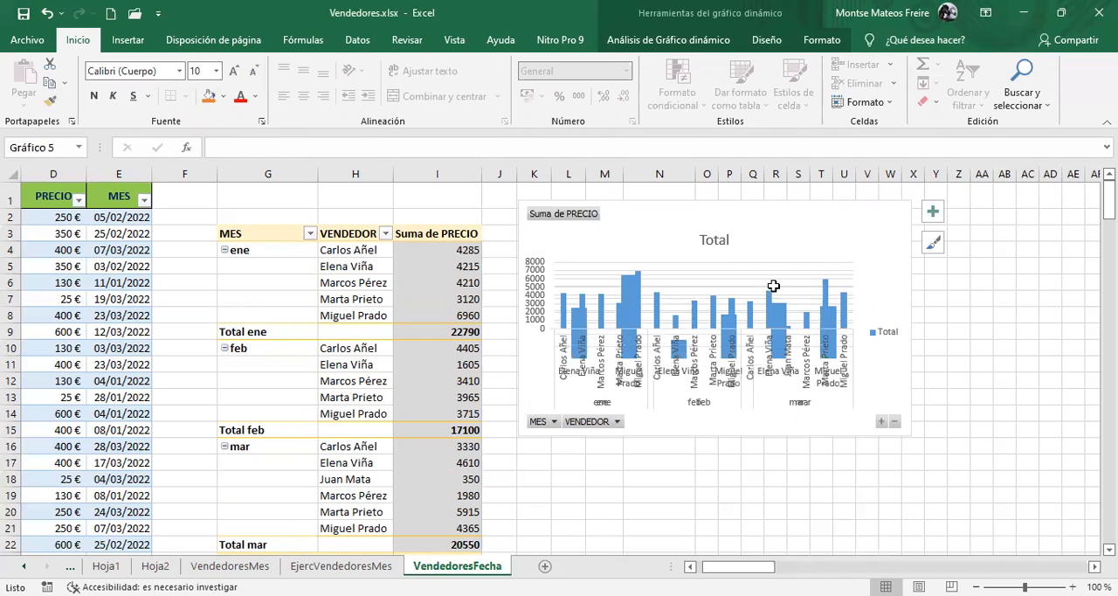
{"action": "left_click", "coordinate": [549, 424]}
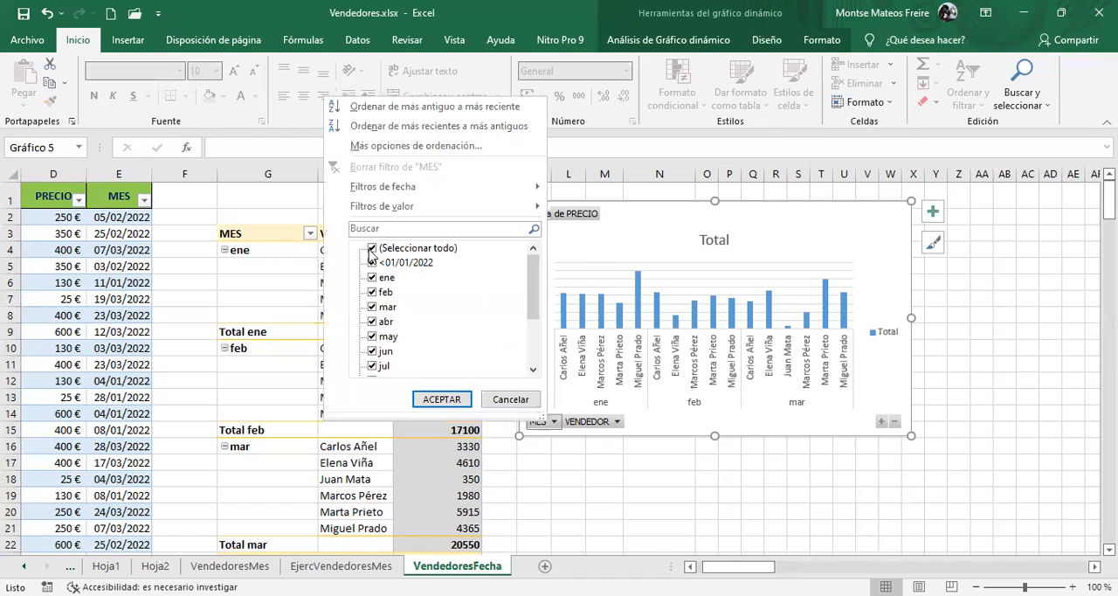
{"action": "left_click", "coordinate": [372, 249]}
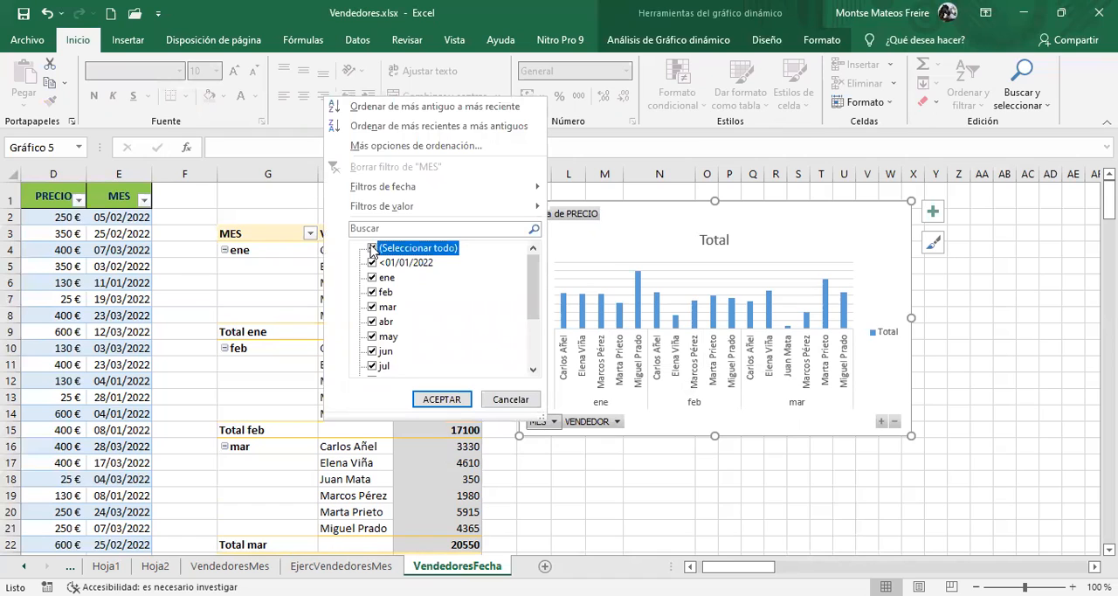
{"action": "left_click", "coordinate": [371, 307]}
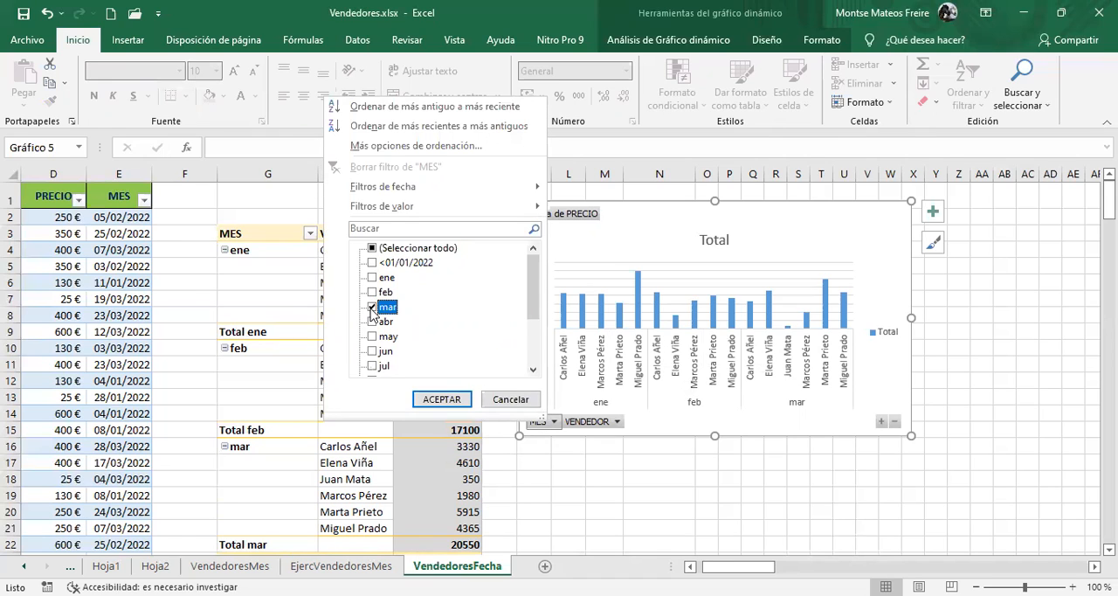
{"action": "left_click", "coordinate": [441, 398]}
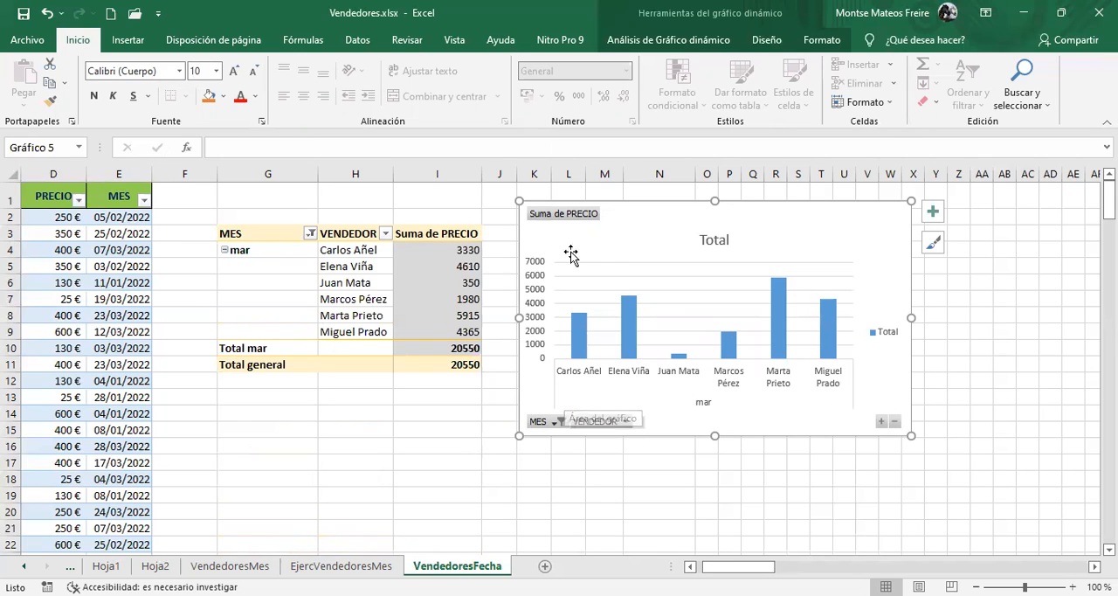
Remove the MES field from the pivot table's rows, with the field list hidden again, and move the chart closer to the table
{"action": "left_click", "coordinate": [400, 282]}
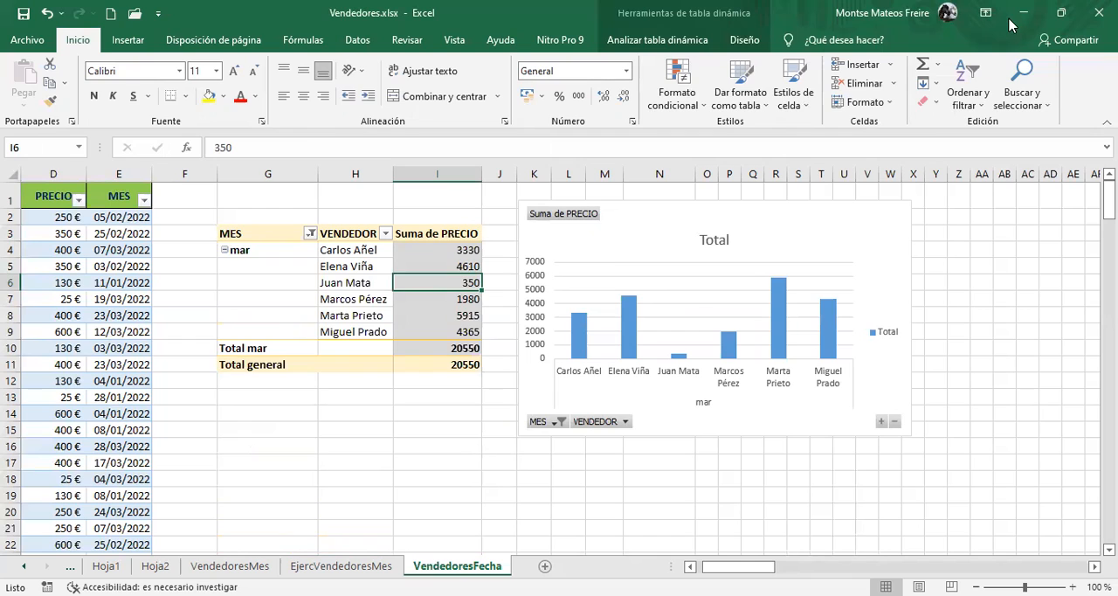
{"action": "left_click", "coordinate": [657, 39]}
{"action": "left_click", "coordinate": [983, 83]}
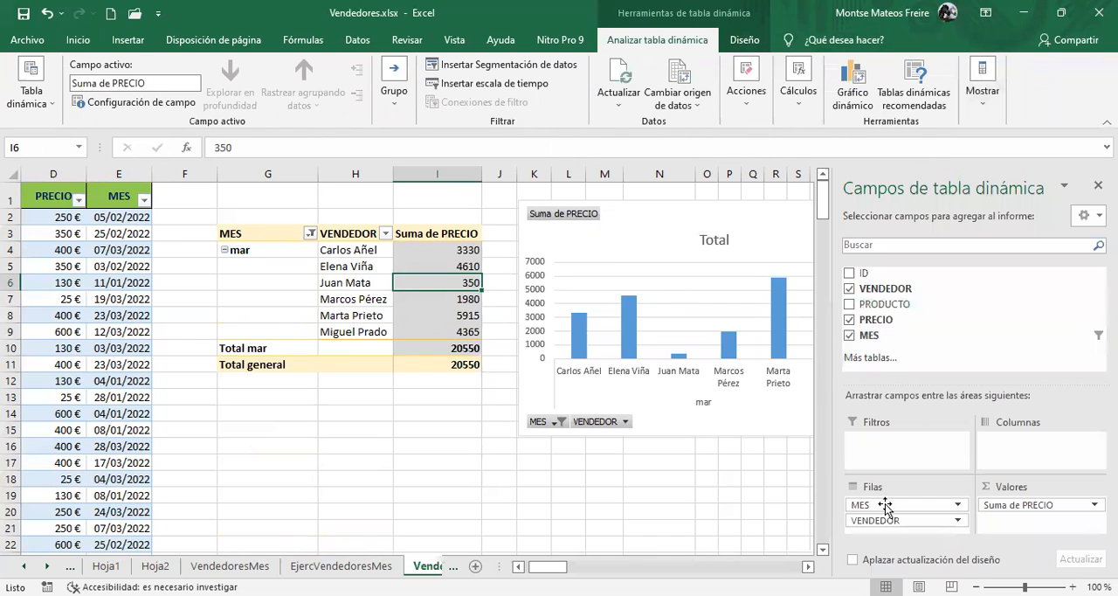
{"action": "left_click_drag", "start_coordinate": [889, 507], "coordinate": [961, 329]}
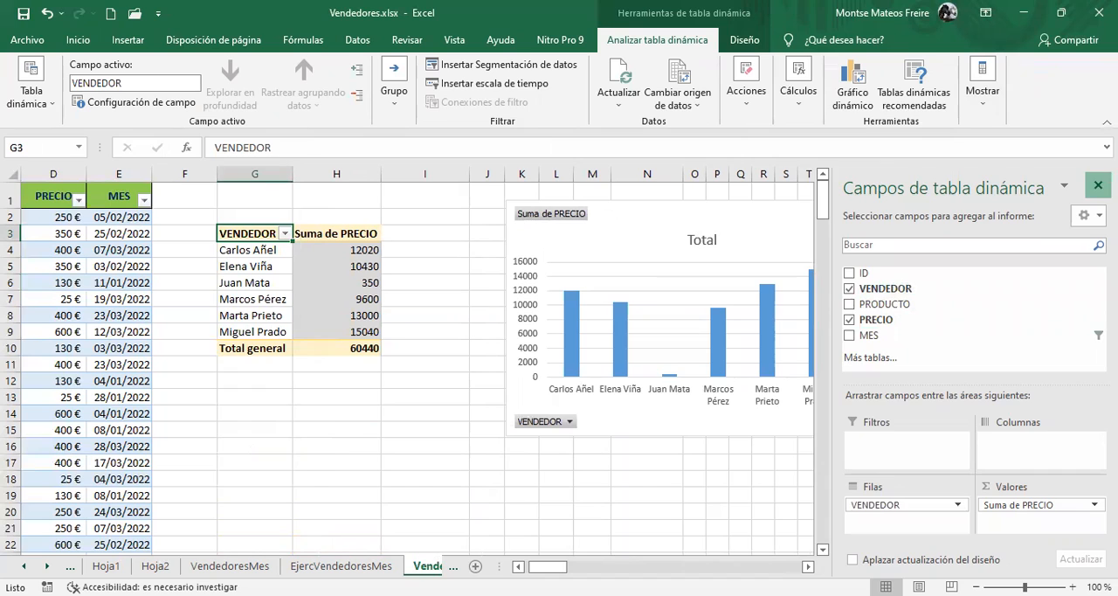
{"action": "left_click", "coordinate": [1098, 186]}
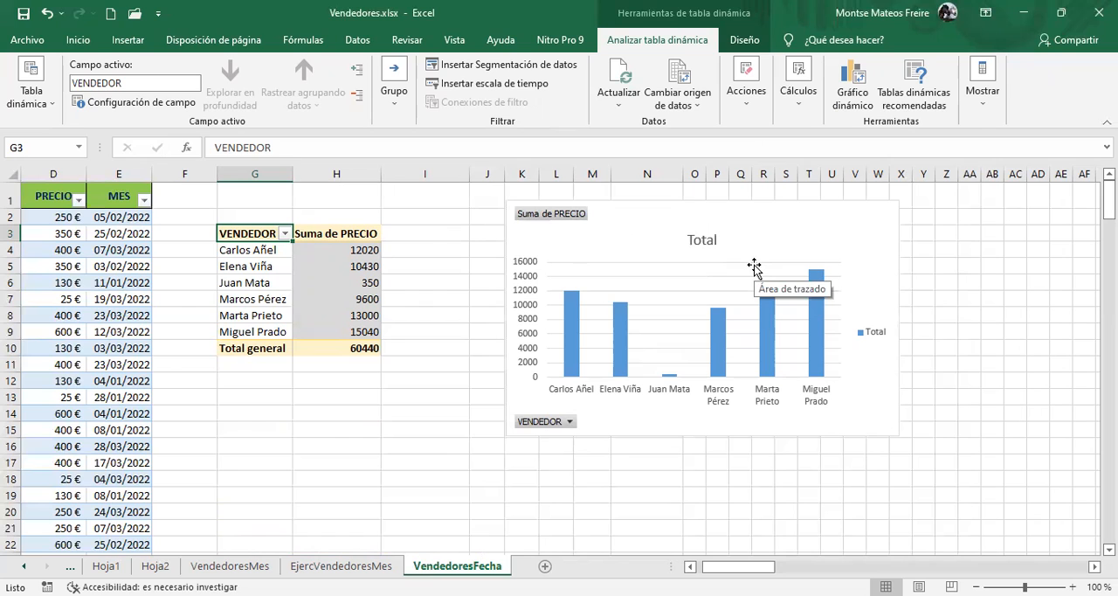
{"action": "left_click_drag", "start_coordinate": [641, 227], "coordinate": [543, 222]}
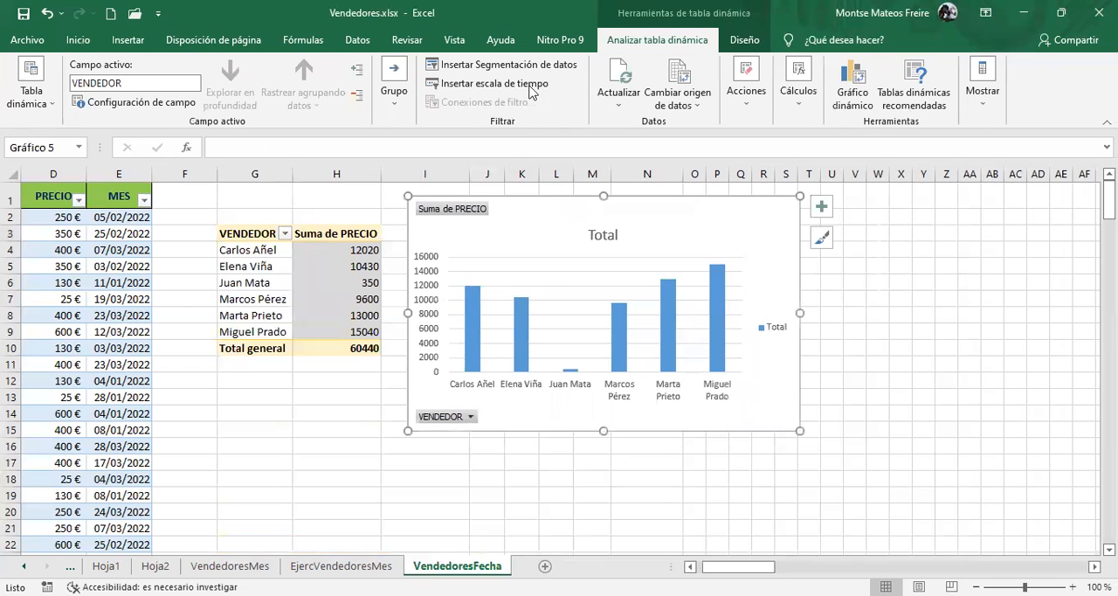
Insert a PRODUCTO slicer for the pivot table and place it on the far side of the chart
{"action": "left_click", "coordinate": [307, 266]}
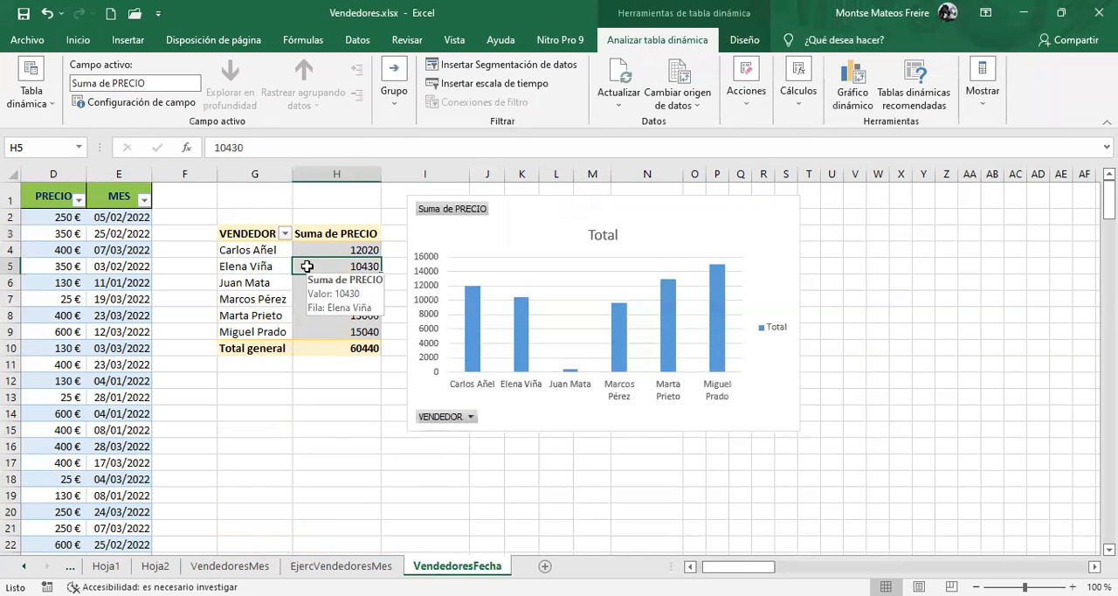
{"action": "left_click", "coordinate": [473, 68]}
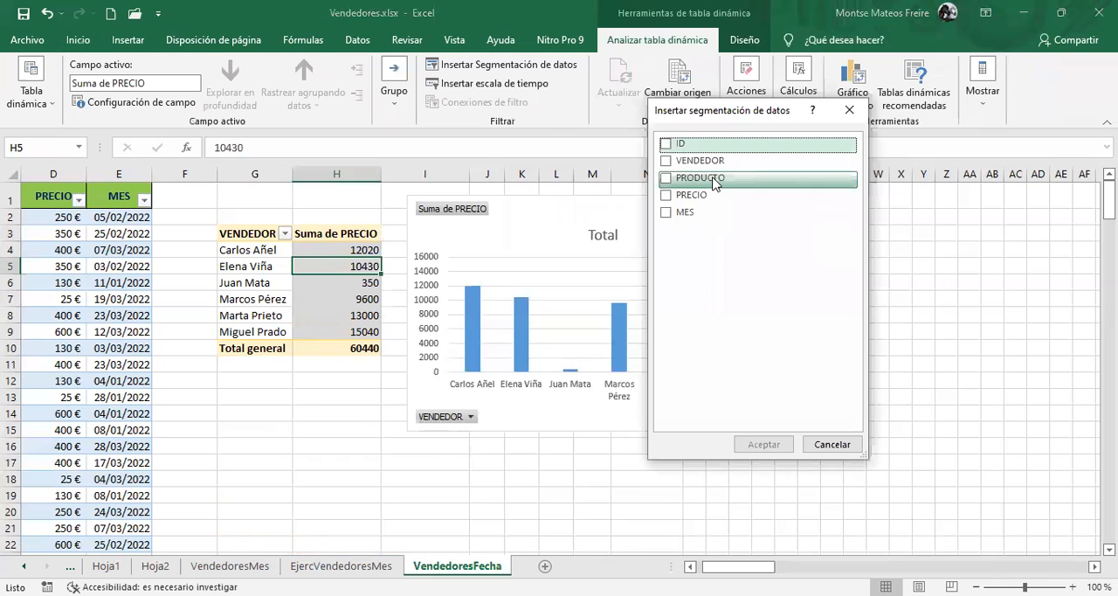
{"action": "left_click", "coordinate": [666, 178]}
{"action": "left_click", "coordinate": [764, 445]}
{"action": "left_click_drag", "start_coordinate": [631, 292], "coordinate": [909, 249]}
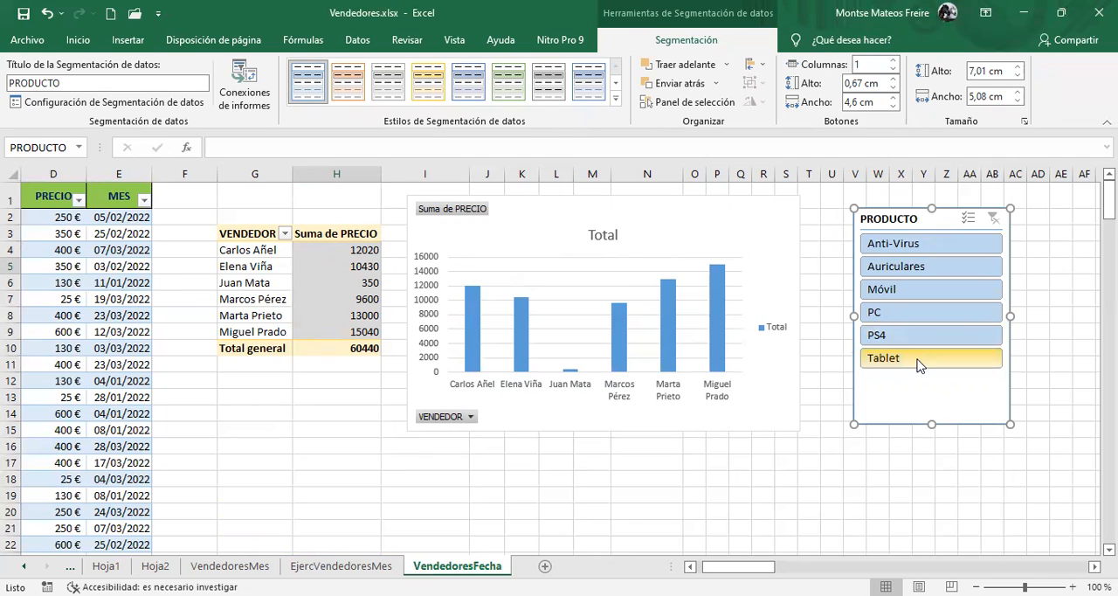
Try the PRODUCTO slicer with Anti-Virus alone and with Anti-Virus through PS4 selected, and clear its filter
{"action": "left_click", "coordinate": [914, 244]}
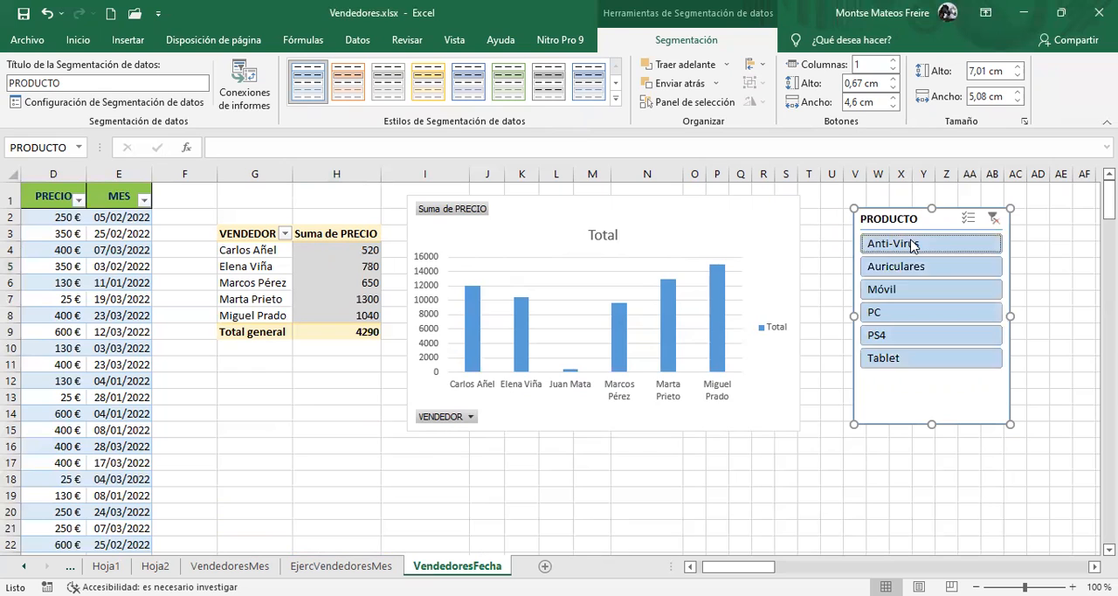
{"action": "left_click", "coordinate": [913, 336], "text": "shift"}
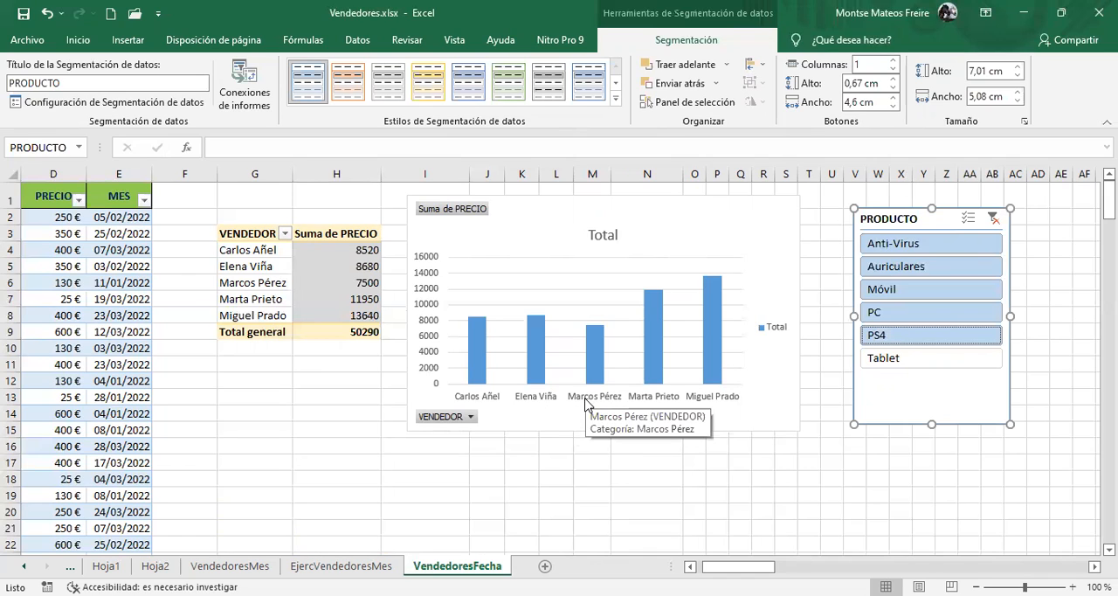
{"action": "left_click", "coordinate": [994, 221]}
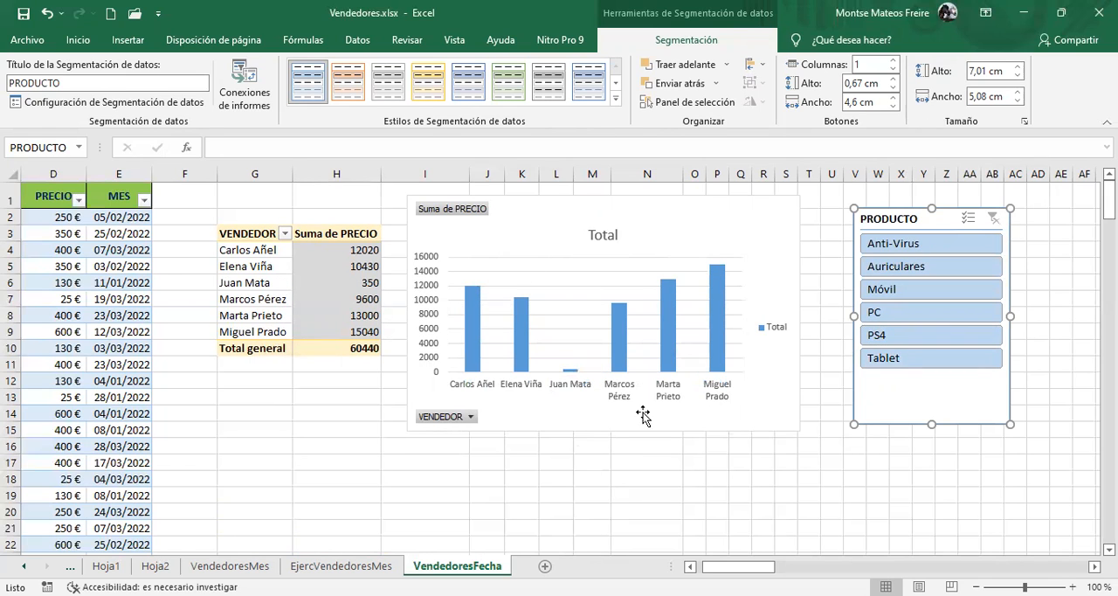
{"action": "mouse_move", "coordinate": [708, 323]}
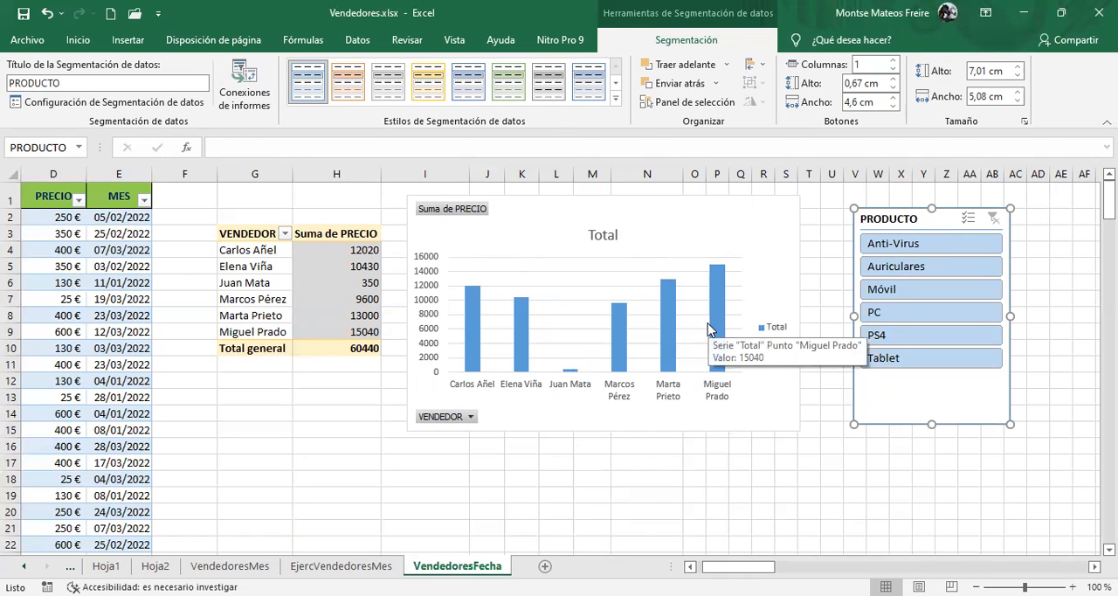